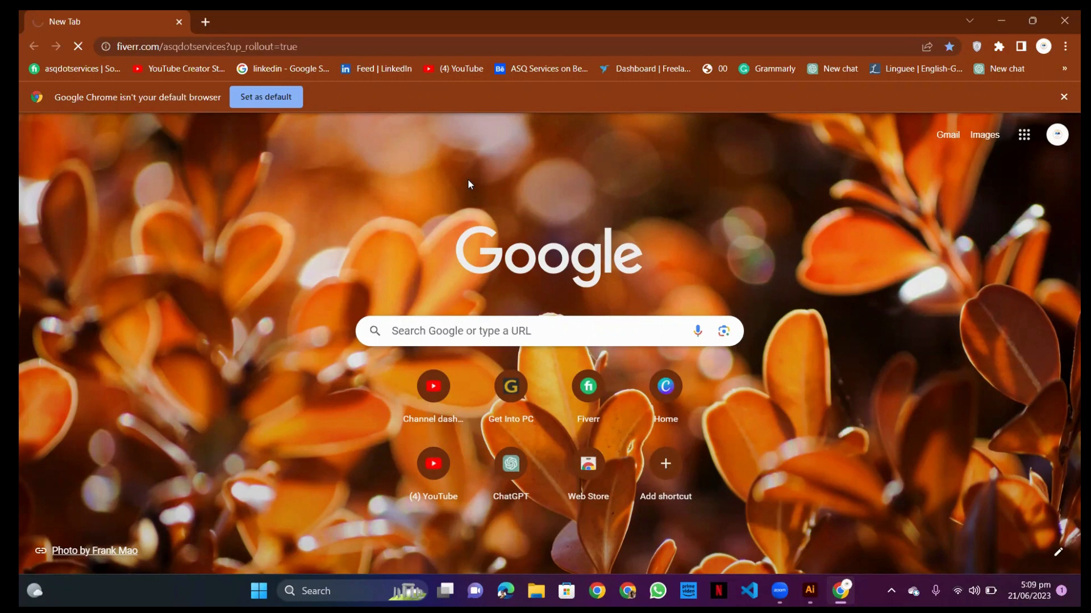
Replace the loading Fiverr profile tab with a new tab and load fiverr.com in it
{"action": "left_click", "coordinate": [202, 20]}
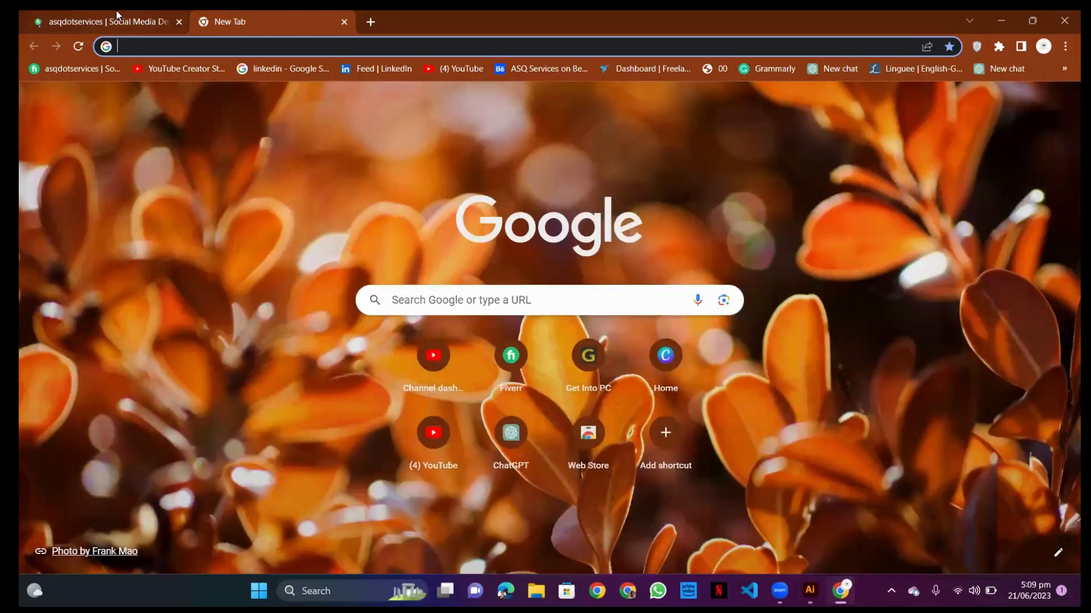
{"action": "left_click", "coordinate": [175, 19]}
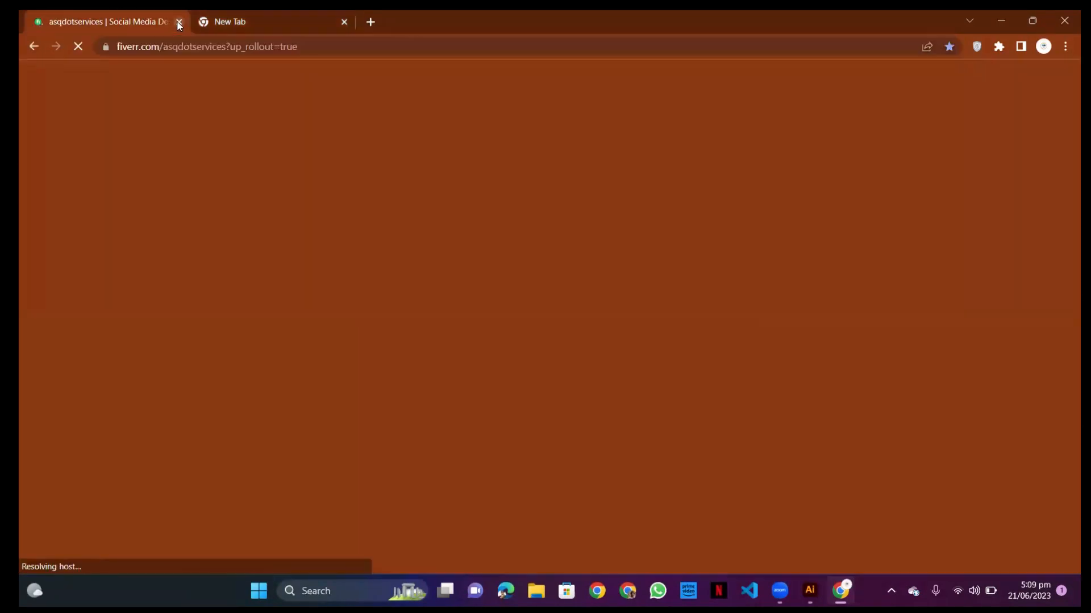
{"action": "left_click", "coordinate": [179, 22]}
{"action": "key", "text": "Down"}
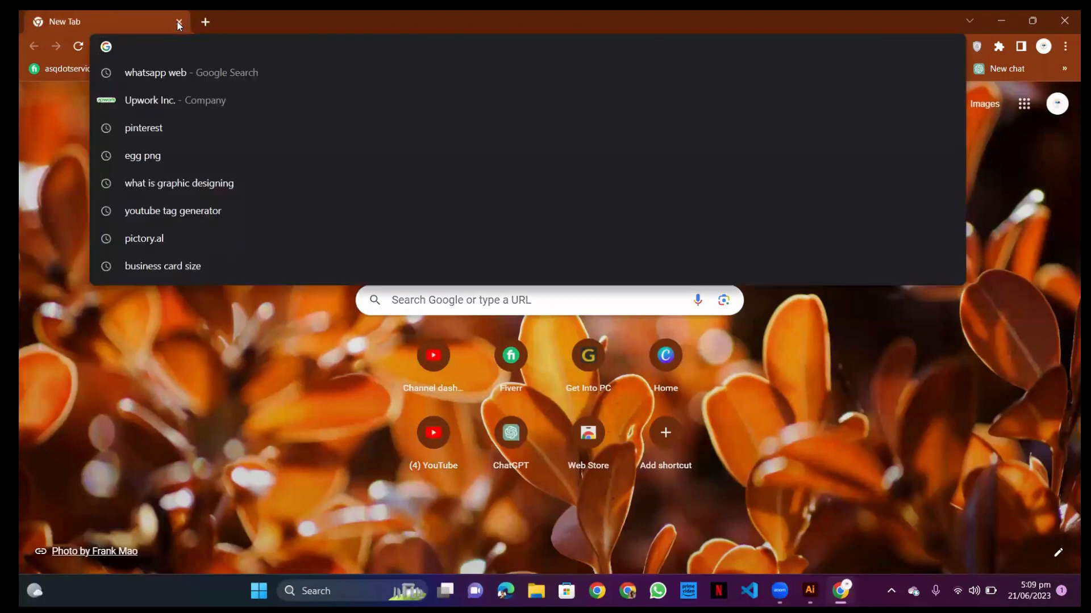
{"action": "type", "text": "FIVER"}
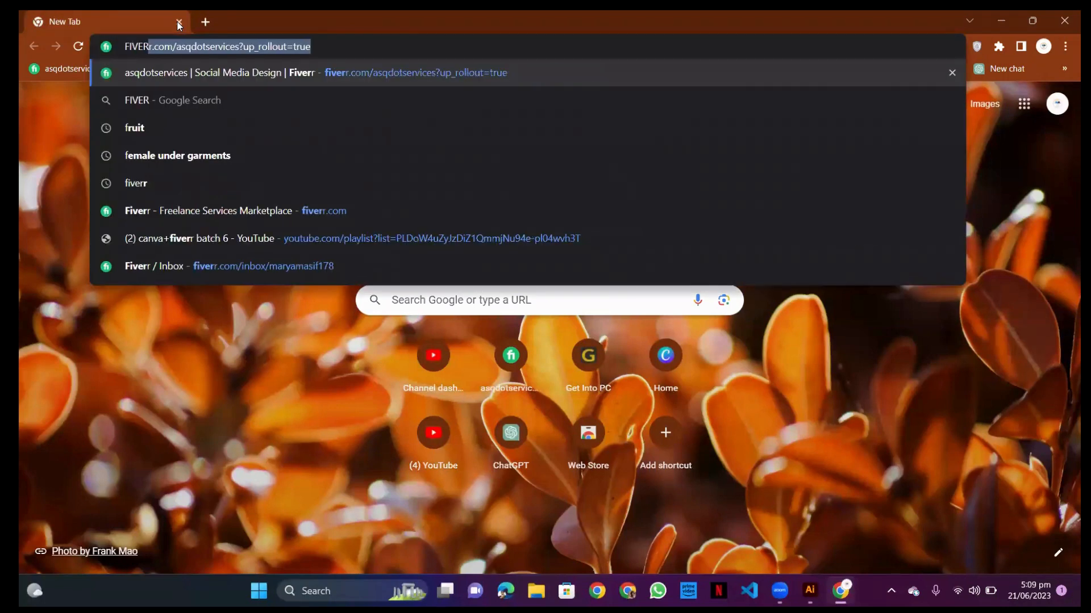
{"action": "type", "text": "R.C"}
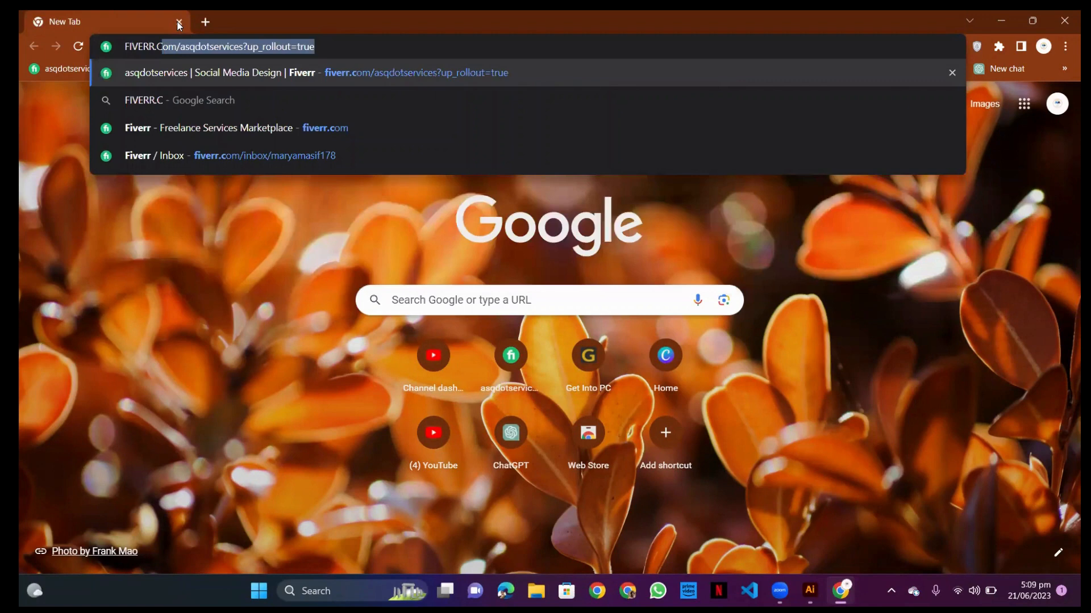
{"action": "type", "text": "OM"}
{"action": "key", "text": "Return"}
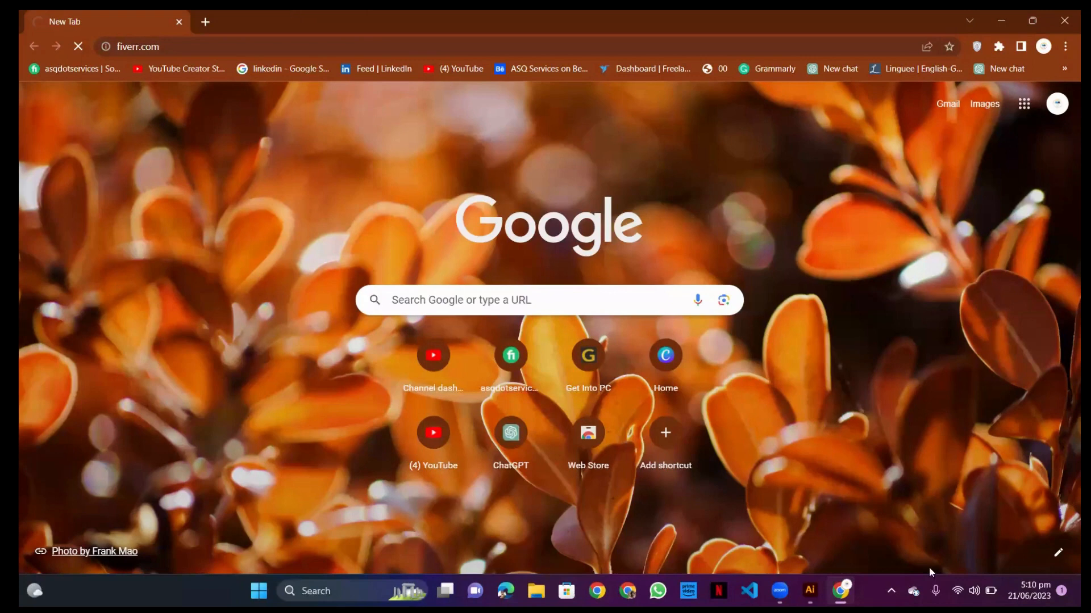
Switch the computer's Wi-Fi connection to the Realme C25 network
{"action": "left_click", "coordinate": [973, 591]}
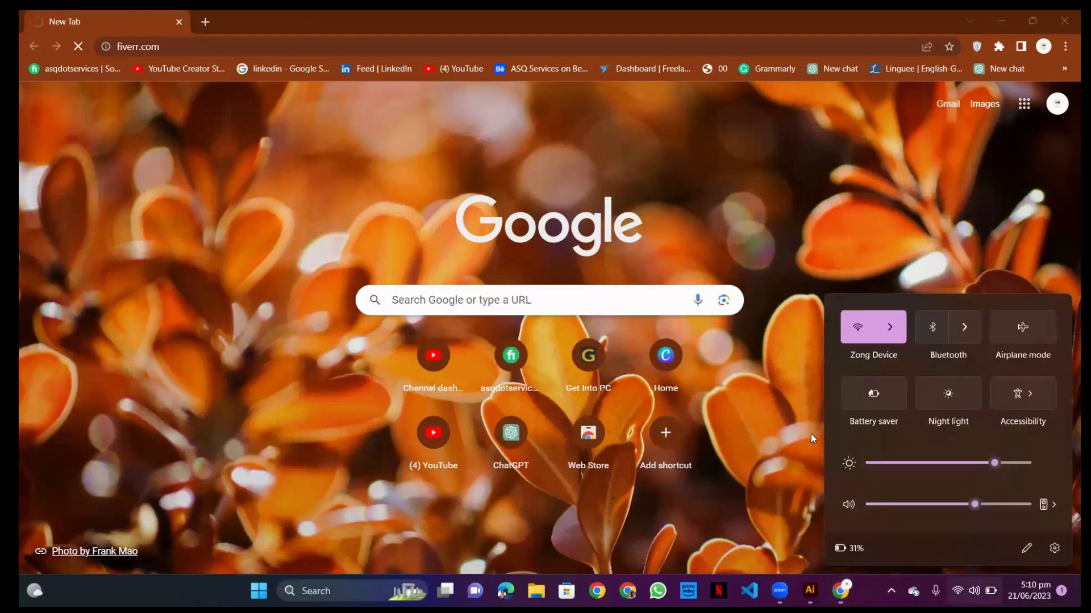
{"action": "left_click", "coordinate": [847, 228]}
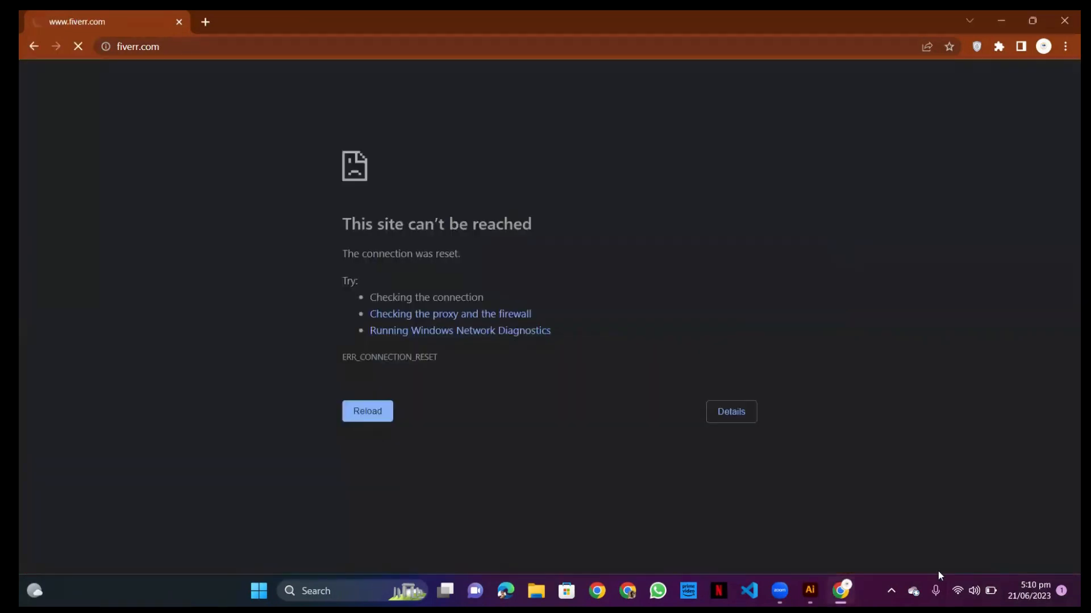
{"action": "left_click", "coordinate": [965, 591]}
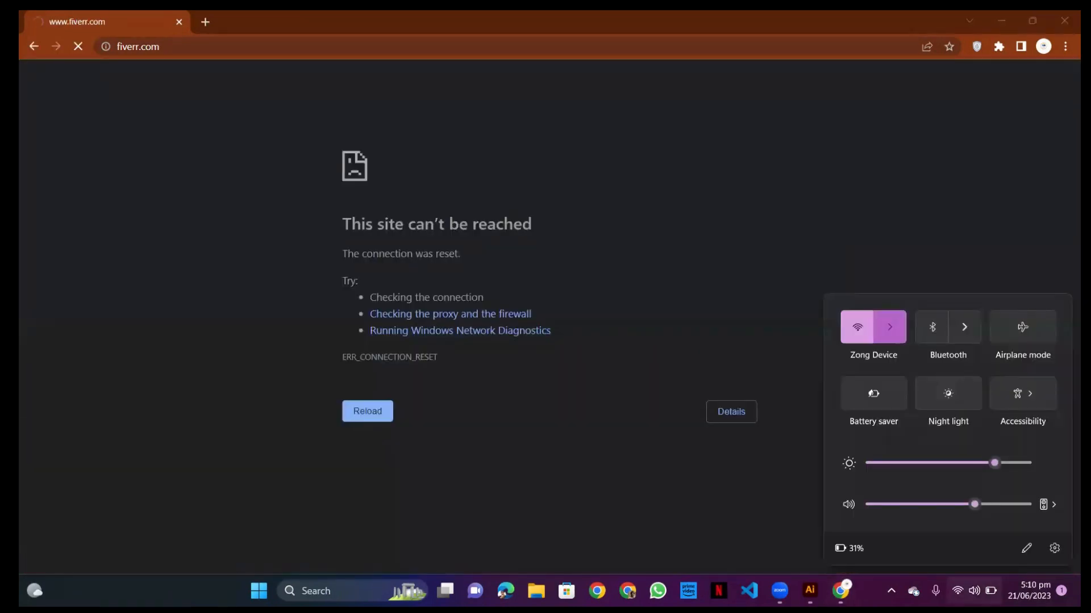
{"action": "left_click", "coordinate": [890, 327]}
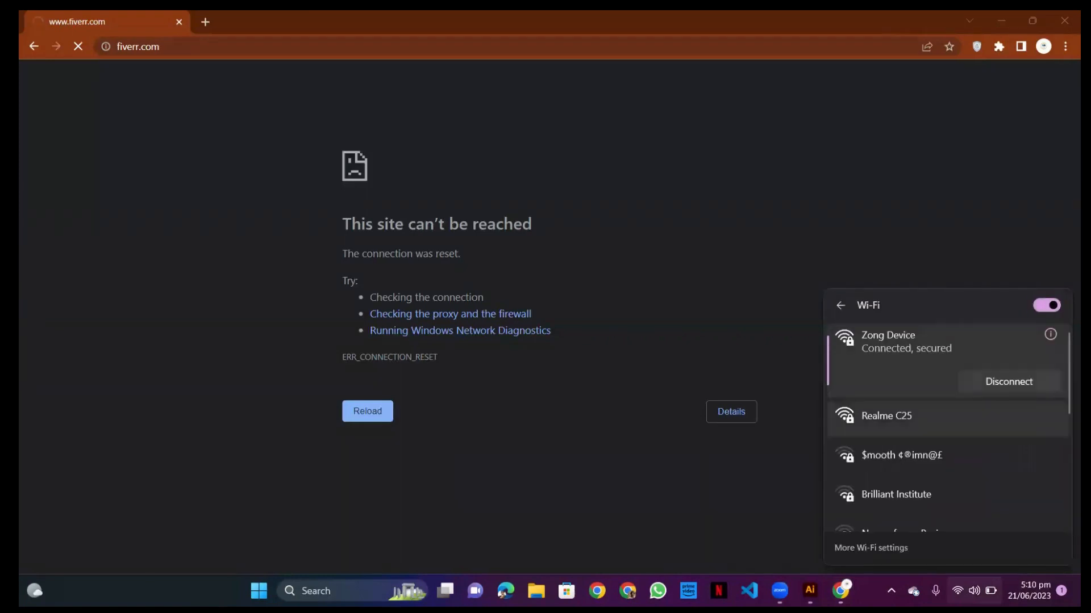
{"action": "left_click", "coordinate": [908, 418]}
{"action": "left_click", "coordinate": [1009, 443]}
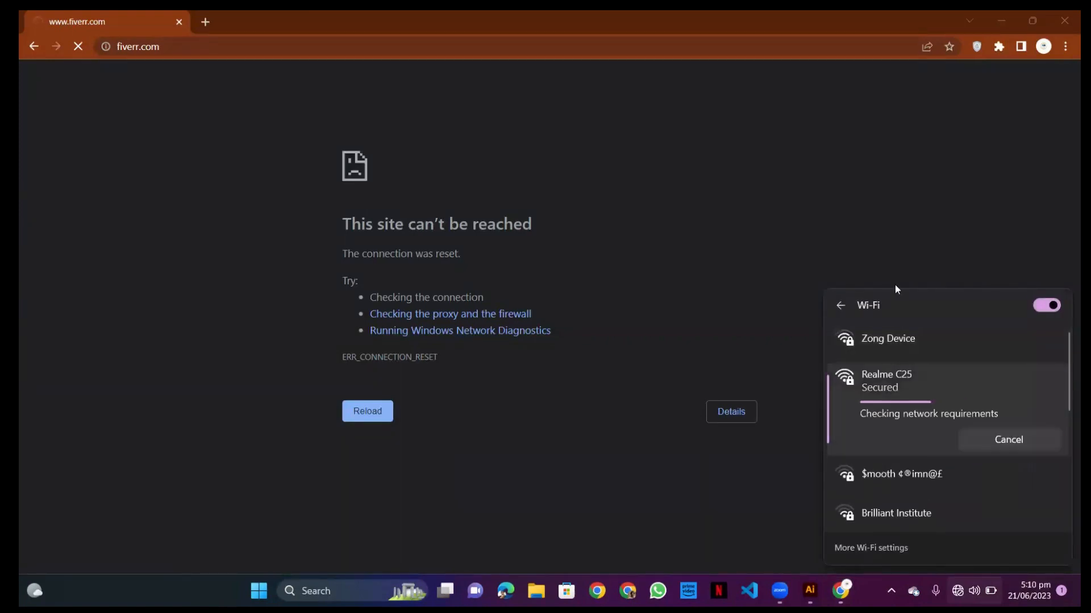
{"action": "left_click", "coordinate": [788, 250]}
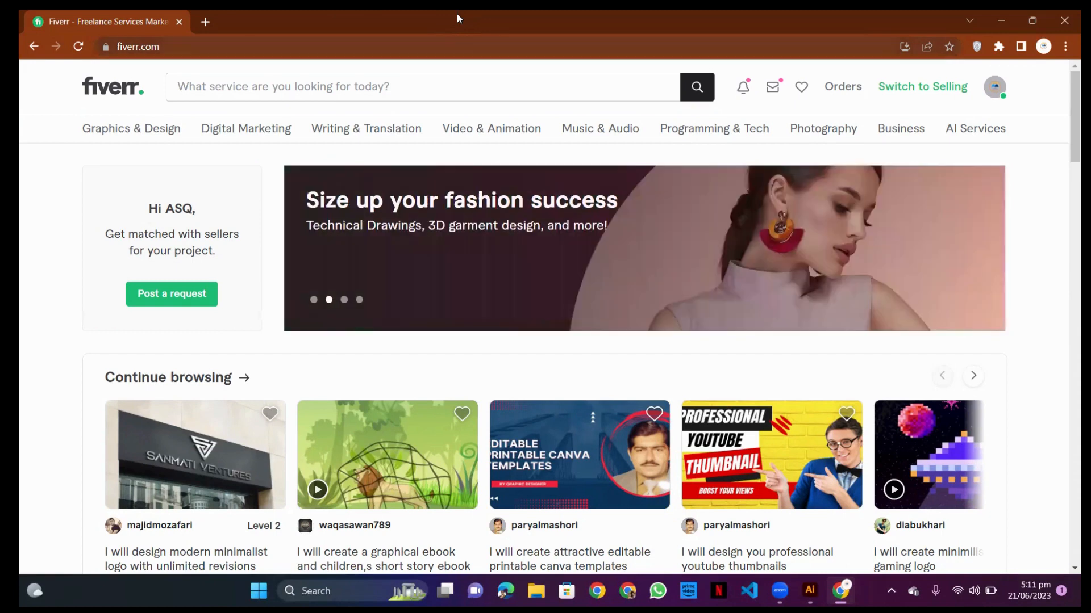
Examine the Graphics & Design subcategories on Fiverr, from Logo & Brand Identity and Art & Illustration to Web & App Design and Print Design
{"action": "mouse_move", "coordinate": [125, 135]}
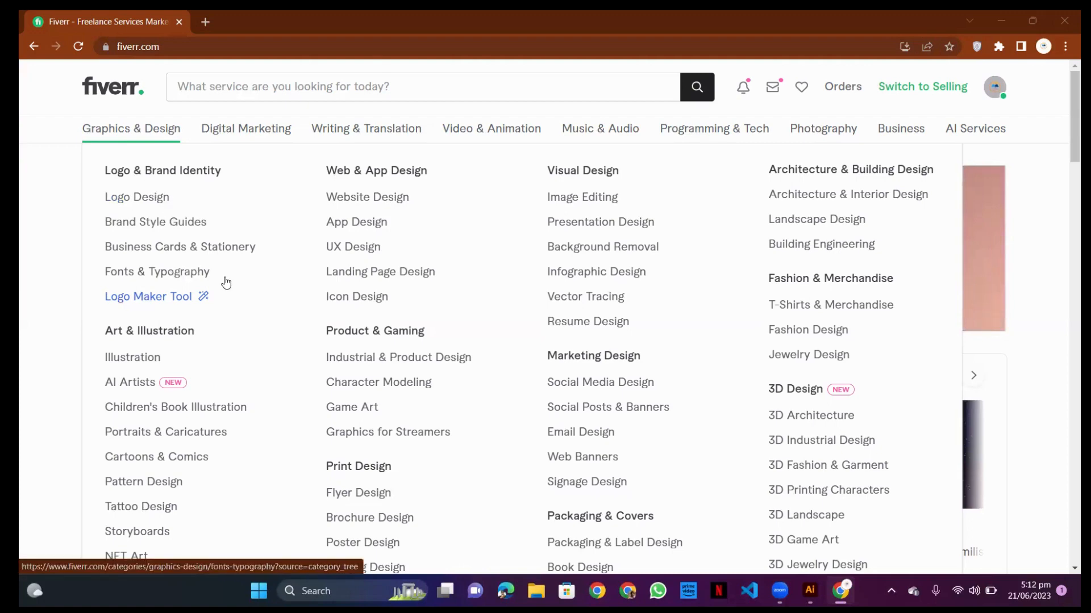
{"action": "scroll", "coordinate": [224, 283], "scroll_direction": "down", "scroll_amount": 3}
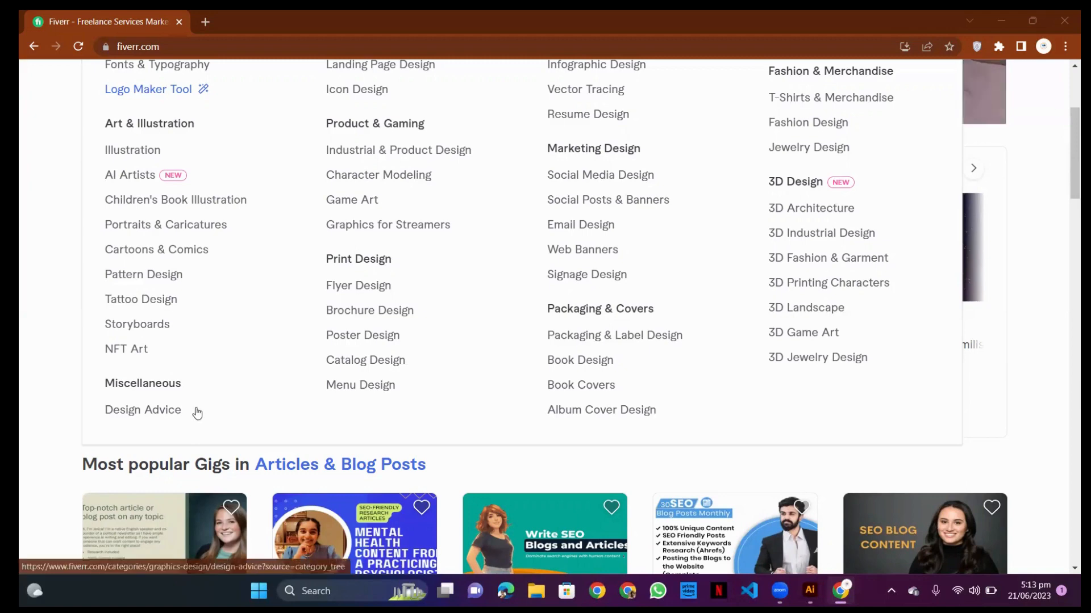
{"action": "scroll", "coordinate": [193, 423], "scroll_direction": "up", "scroll_amount": 4}
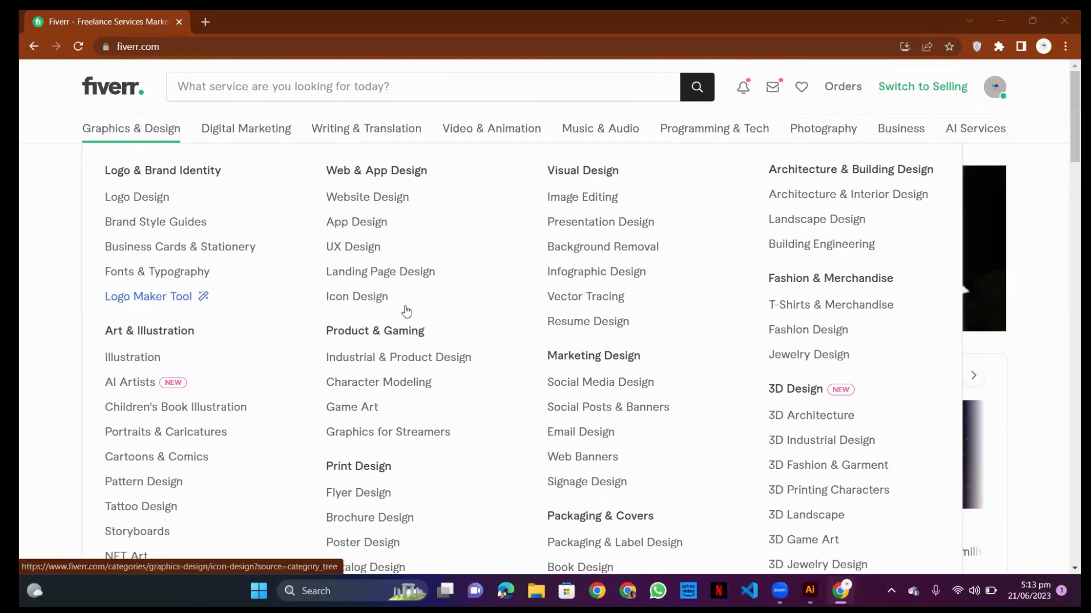
{"action": "scroll", "coordinate": [400, 292], "scroll_direction": "down", "scroll_amount": 2}
{"action": "scroll", "coordinate": [399, 292], "scroll_direction": "down", "scroll_amount": 1}
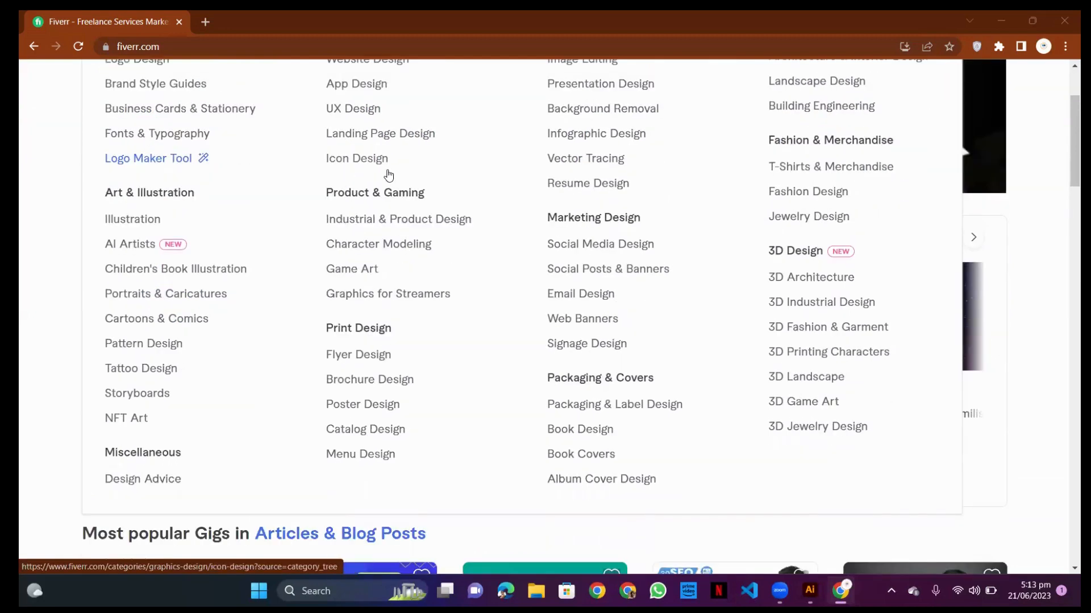
{"action": "scroll", "coordinate": [387, 172], "scroll_direction": "up", "scroll_amount": 1}
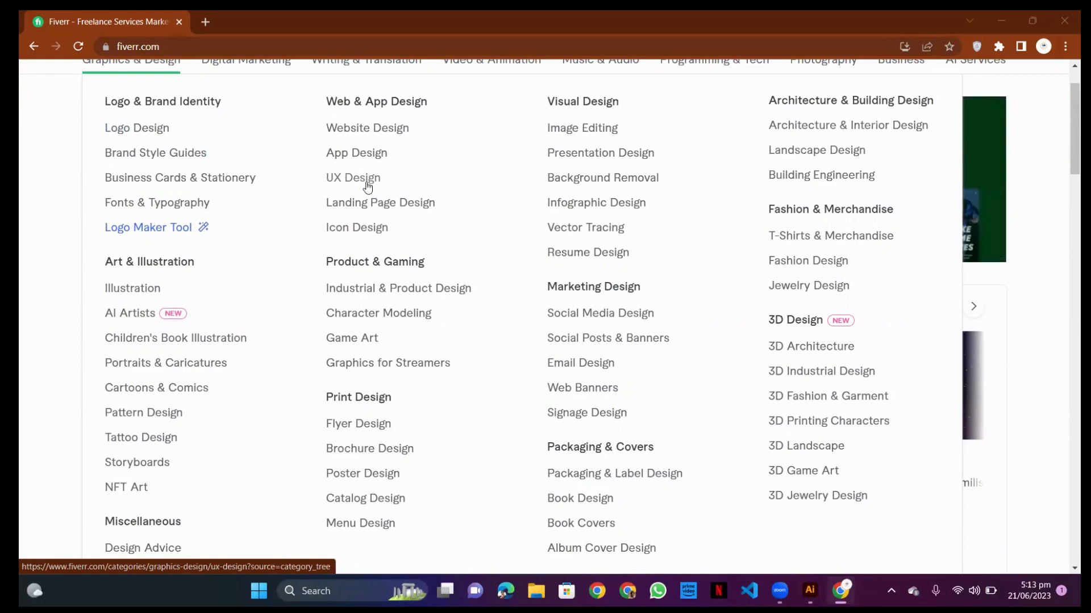
{"action": "scroll", "coordinate": [367, 185], "scroll_direction": "down", "scroll_amount": 2}
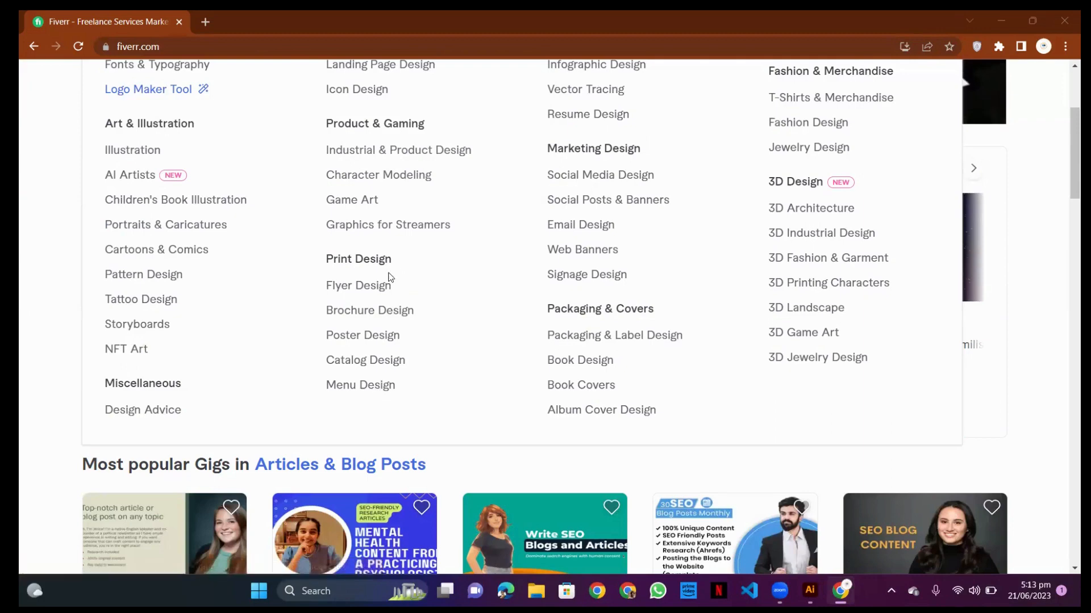
{"action": "scroll", "coordinate": [374, 411], "scroll_direction": "up", "scroll_amount": 4}
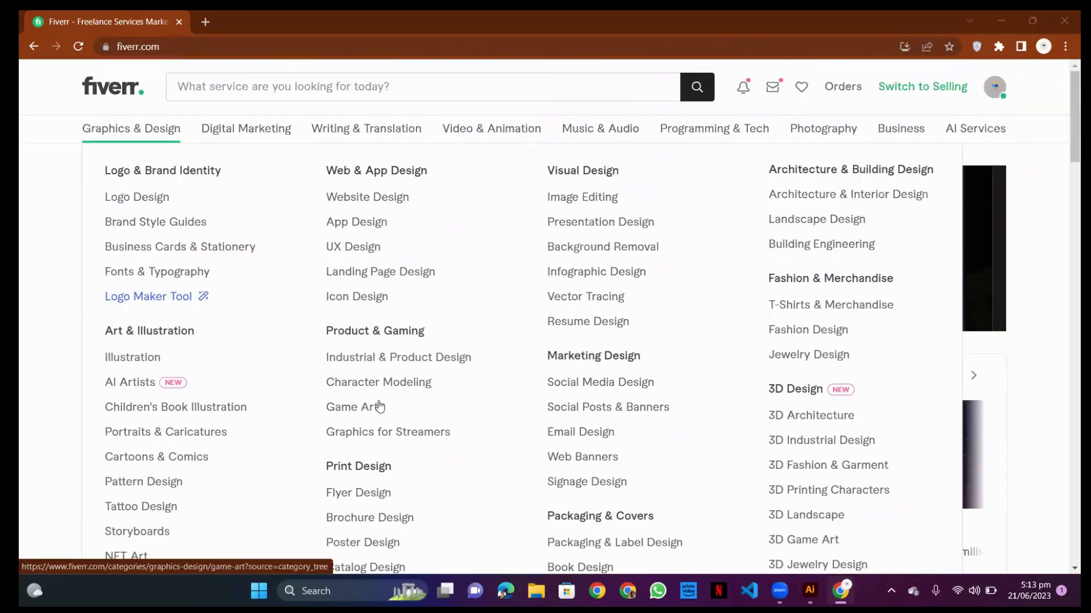
{"action": "scroll", "coordinate": [431, 497], "scroll_direction": "down", "scroll_amount": 7}
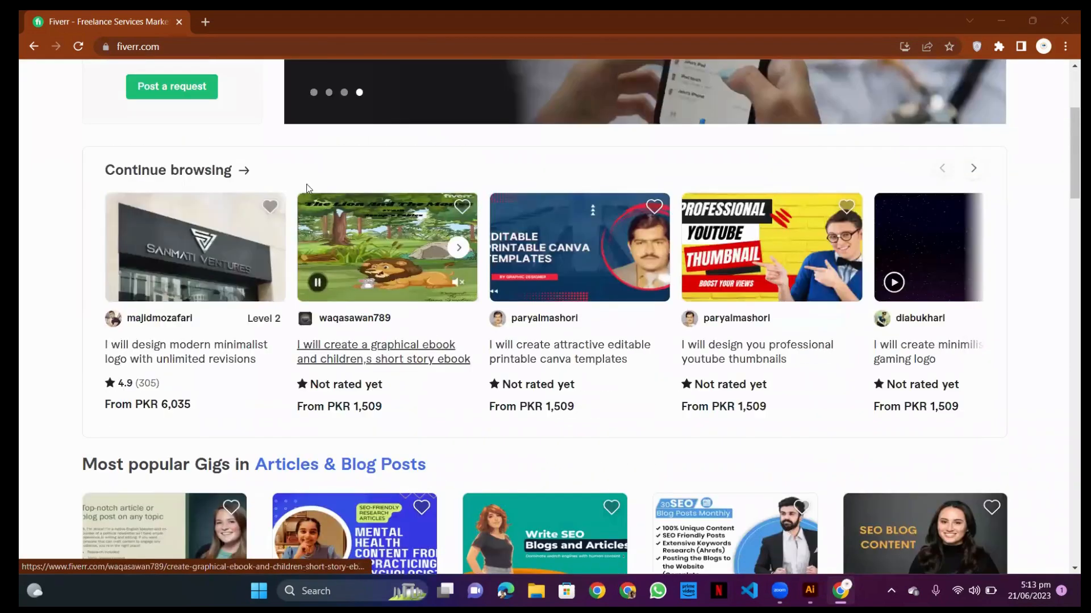
{"action": "scroll", "coordinate": [165, 154], "scroll_direction": "up", "scroll_amount": 3}
Review the remaining Graphics & Design groups, including Visual Design, Packaging & Covers, Architecture & Building Design and 3D Design
{"action": "mouse_move", "coordinate": [148, 138]}
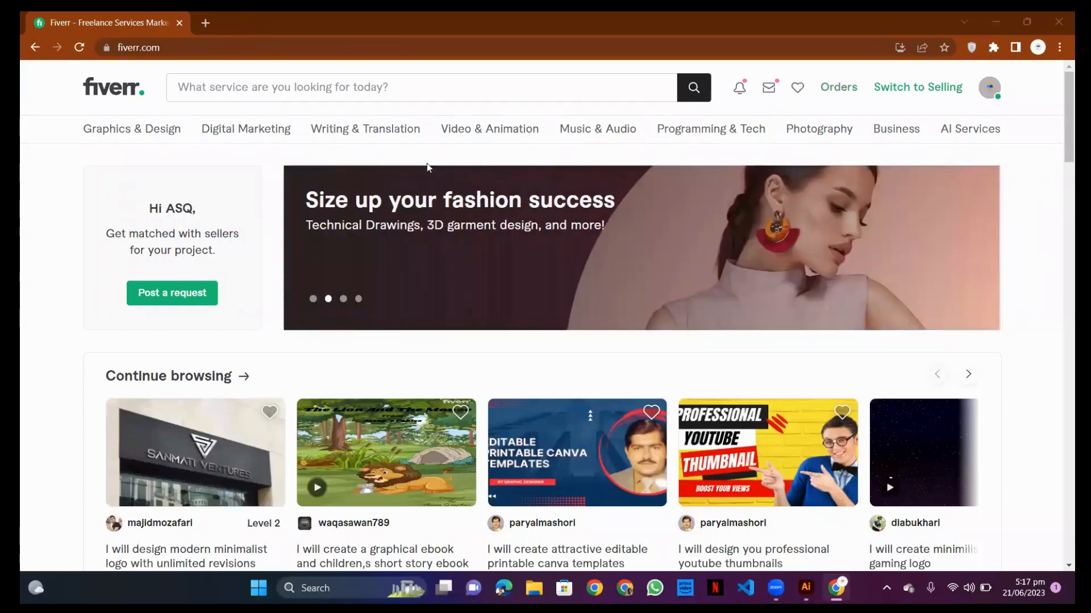
{"action": "mouse_move", "coordinate": [111, 126]}
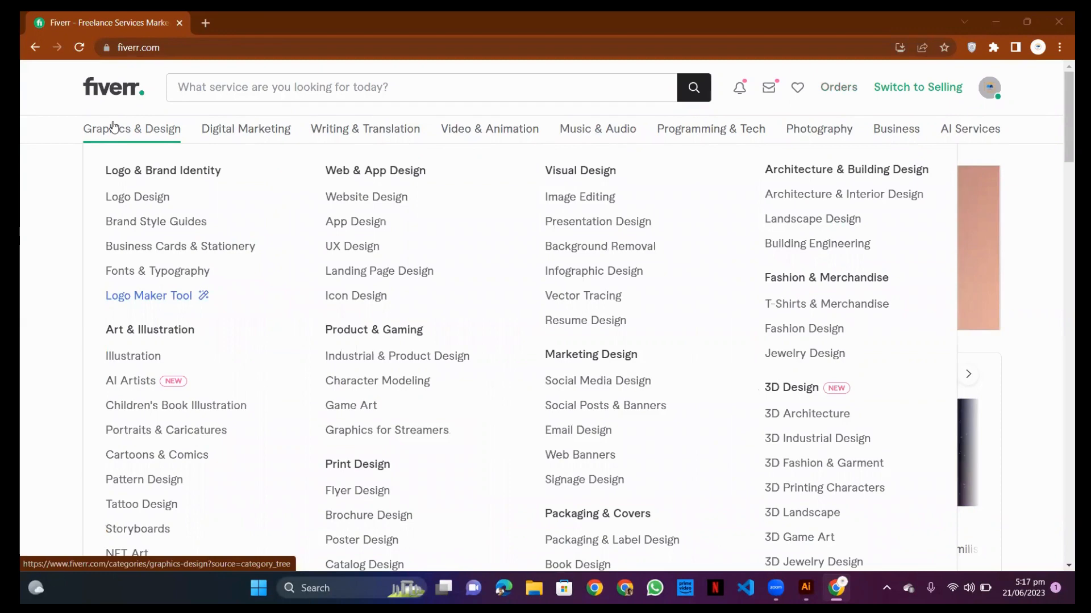
{"action": "scroll", "coordinate": [142, 228], "scroll_direction": "down", "scroll_amount": 3}
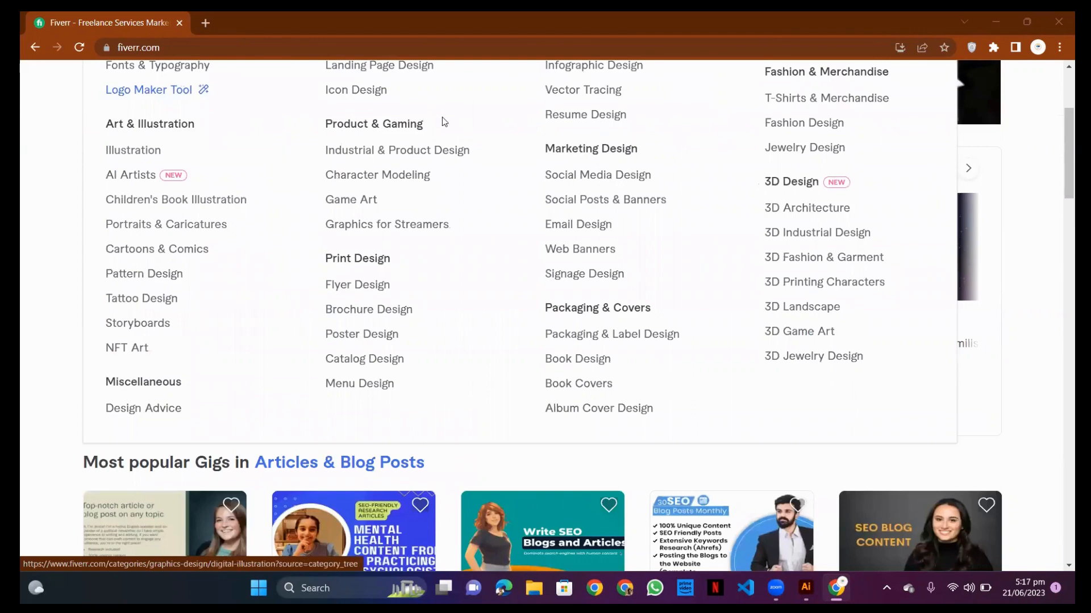
{"action": "scroll", "coordinate": [397, 282], "scroll_direction": "up", "scroll_amount": 1}
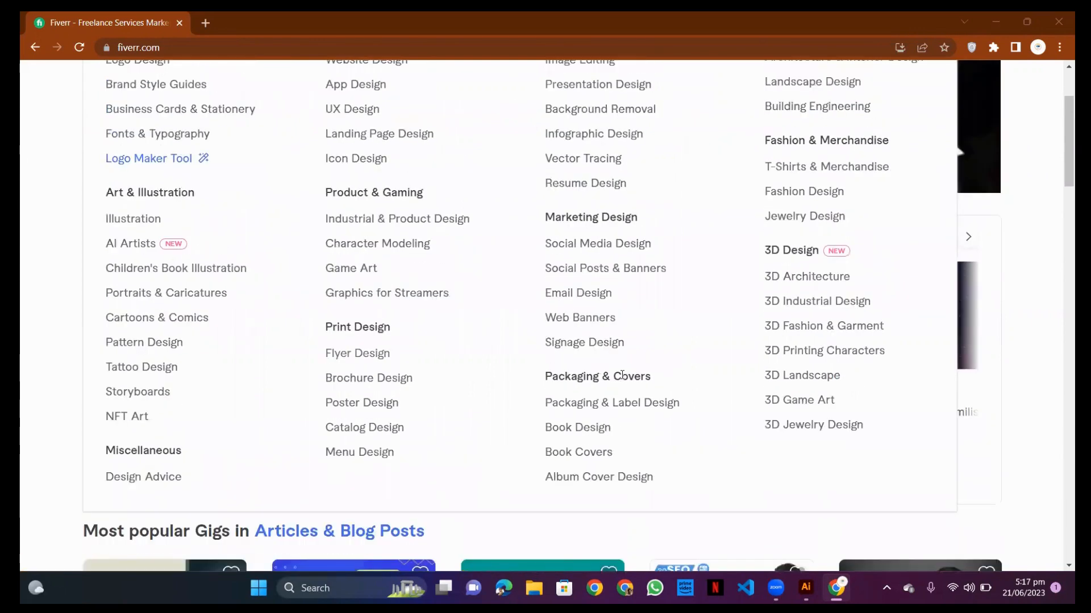
{"action": "scroll", "coordinate": [597, 273], "scroll_direction": "up", "scroll_amount": 2}
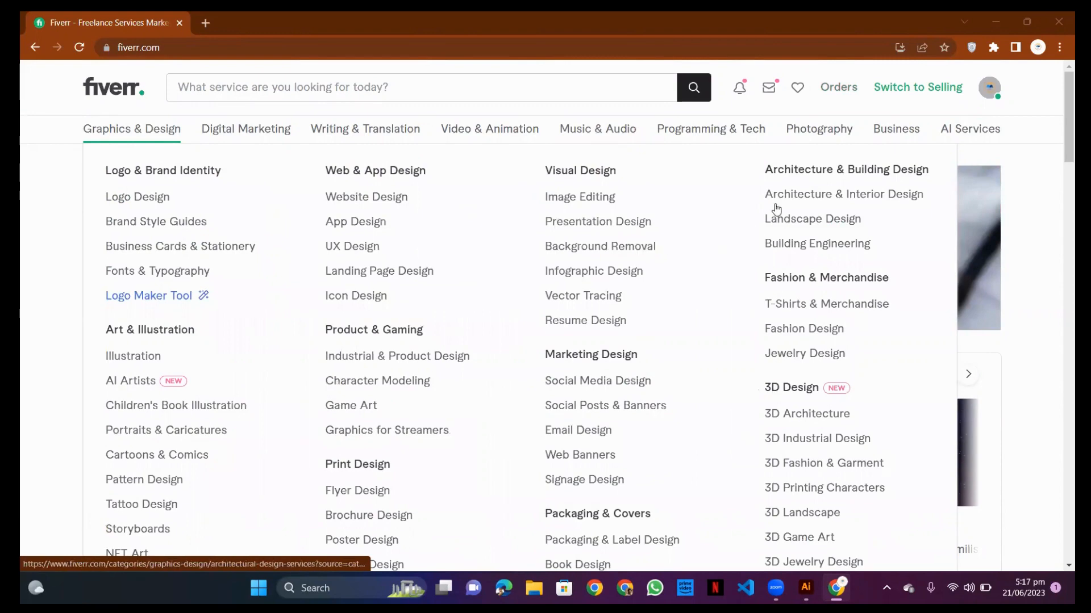
{"action": "scroll", "coordinate": [784, 209], "scroll_direction": "down", "scroll_amount": 2}
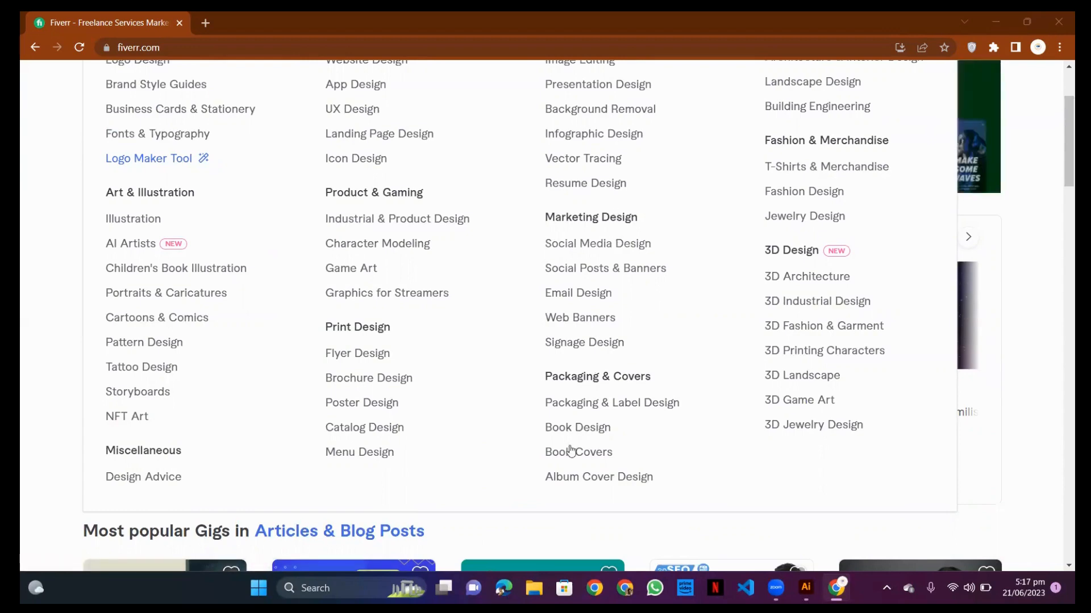
{"action": "scroll", "coordinate": [233, 199], "scroll_direction": "up", "scroll_amount": 3}
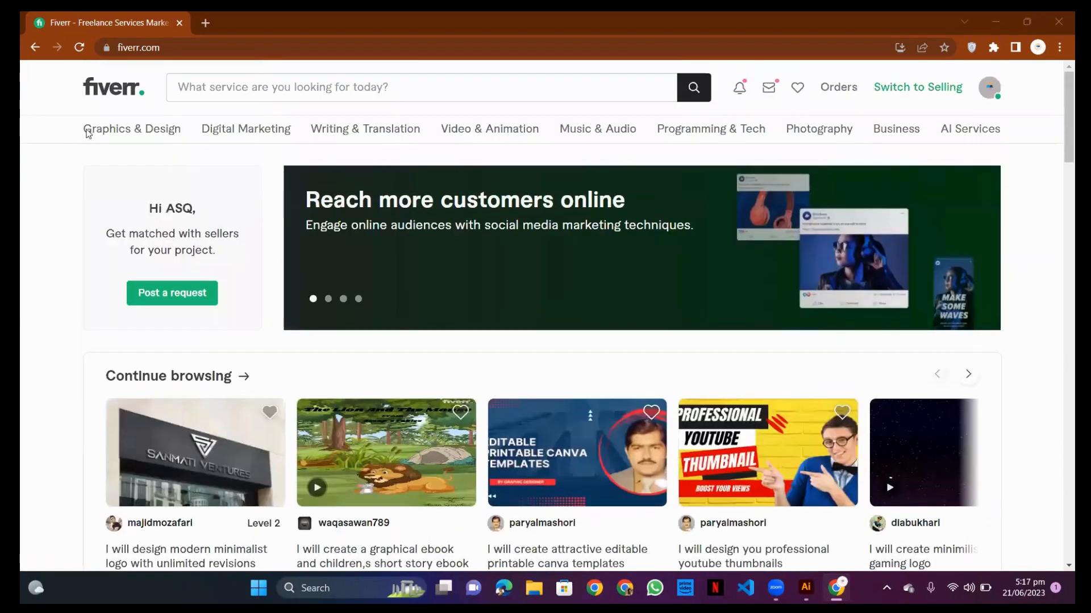
Open the Children's Book Illustration category under Graphics & Design
{"action": "scroll", "coordinate": [401, 344], "scroll_direction": "down", "scroll_amount": 2}
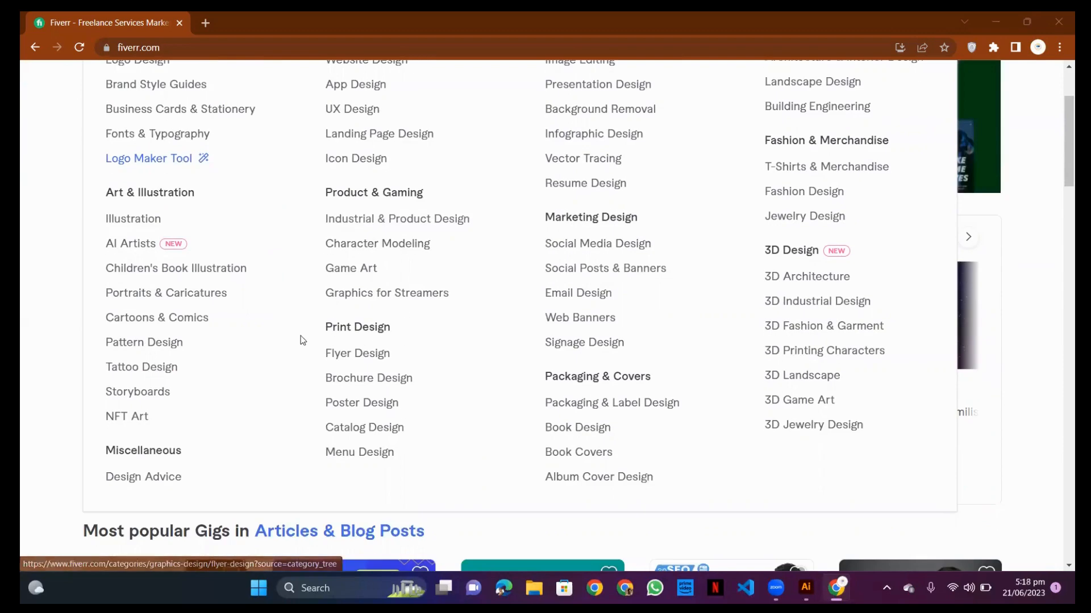
{"action": "scroll", "coordinate": [290, 204], "scroll_direction": "up", "scroll_amount": 3}
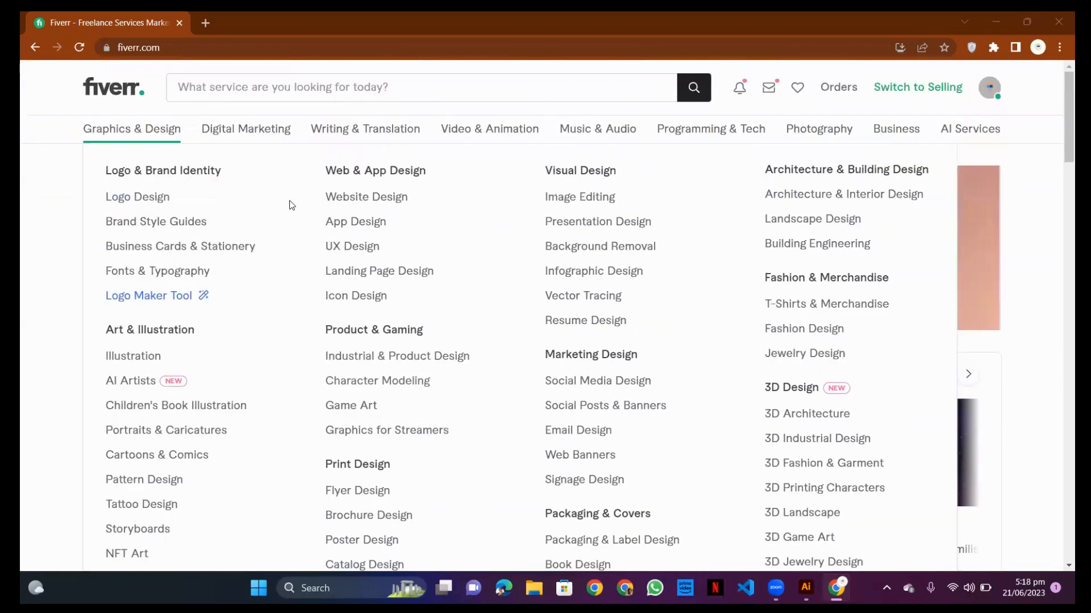
{"action": "scroll", "coordinate": [200, 243], "scroll_direction": "down", "scroll_amount": 3}
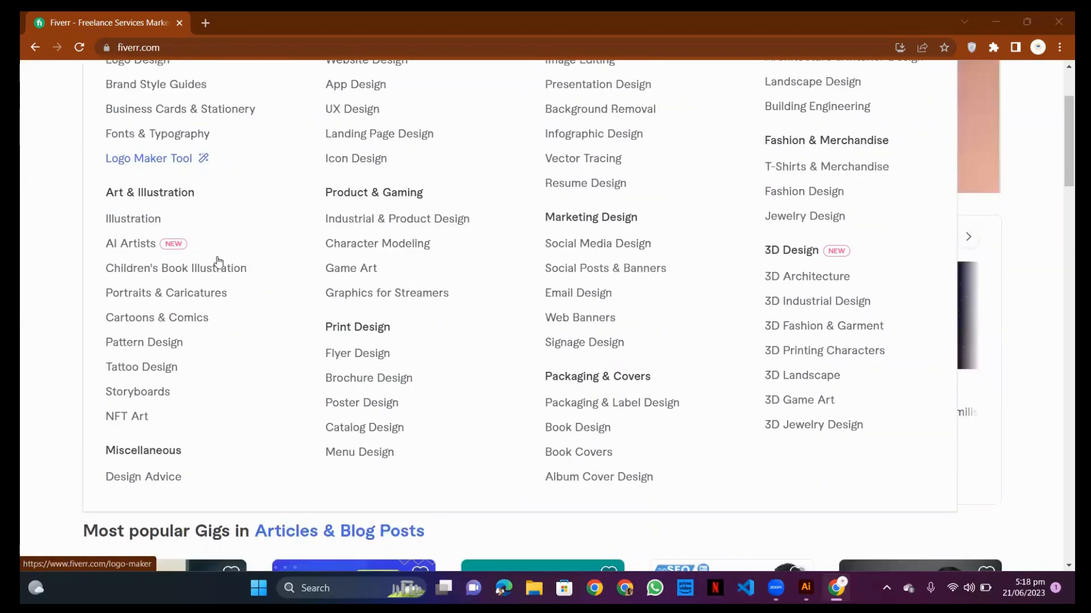
{"action": "left_click", "coordinate": [141, 275]}
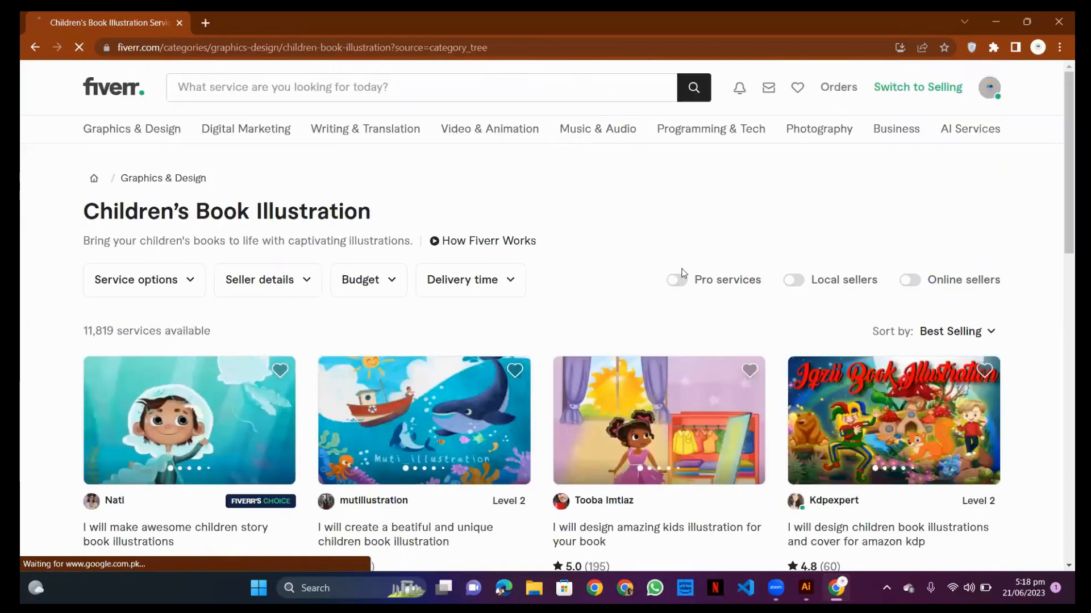
Examine the Children's Book Illustration gigs, including the available service count, seller levels, ratings and starting prices
{"action": "scroll", "coordinate": [657, 232], "scroll_direction": "down", "scroll_amount": 2}
{"action": "scroll", "coordinate": [629, 195], "scroll_direction": "down", "scroll_amount": 2}
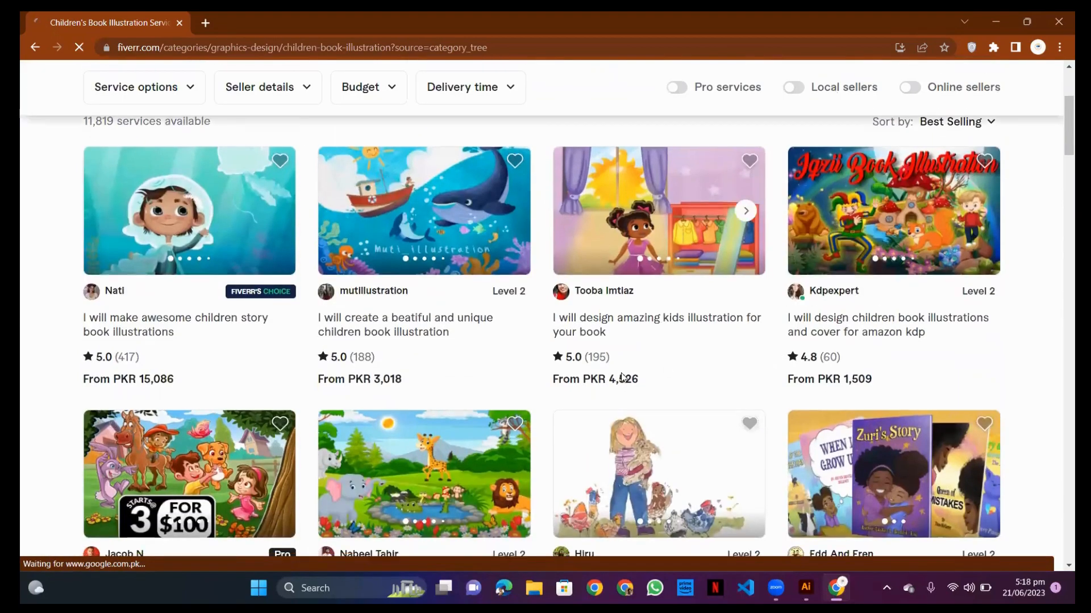
{"action": "scroll", "coordinate": [629, 367], "scroll_direction": "down", "scroll_amount": 3}
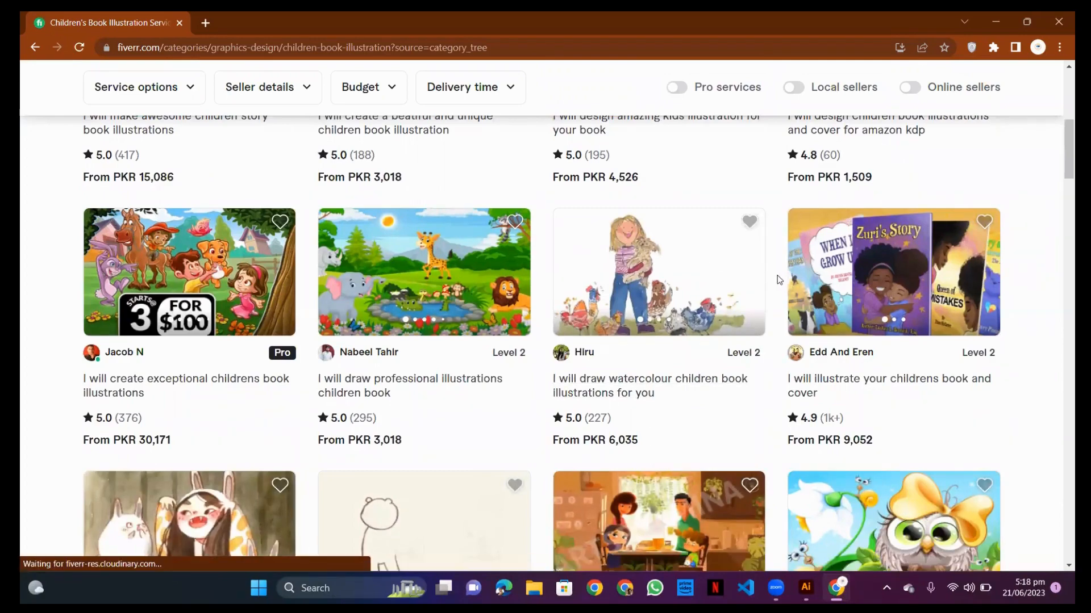
{"action": "scroll", "coordinate": [777, 279], "scroll_direction": "up", "scroll_amount": 5}
{"action": "scroll", "coordinate": [767, 293], "scroll_direction": "up", "scroll_amount": 2}
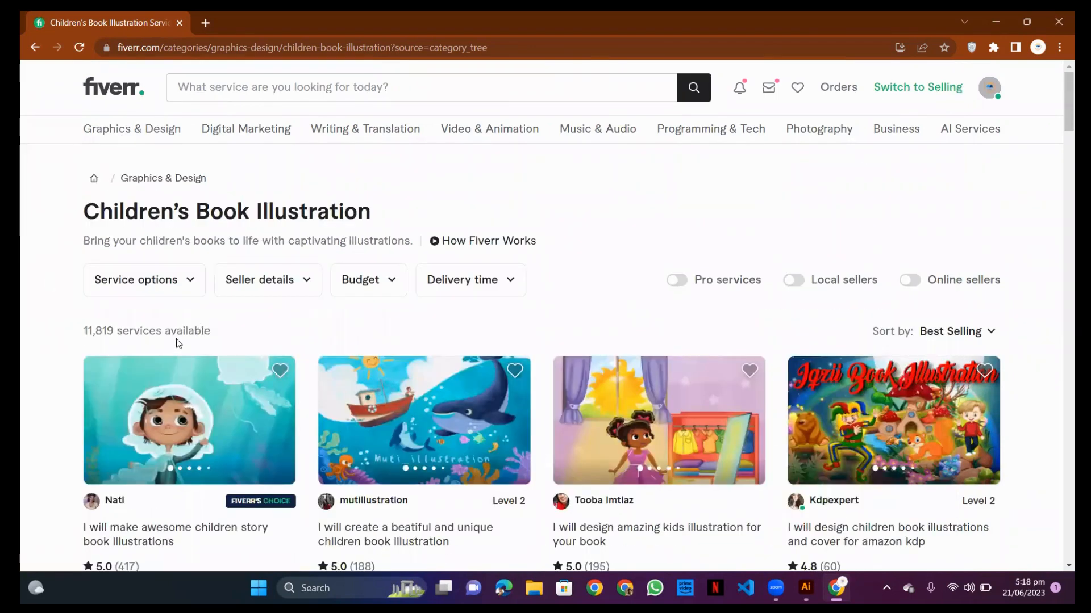
{"action": "scroll", "coordinate": [516, 356], "scroll_direction": "down", "scroll_amount": 5}
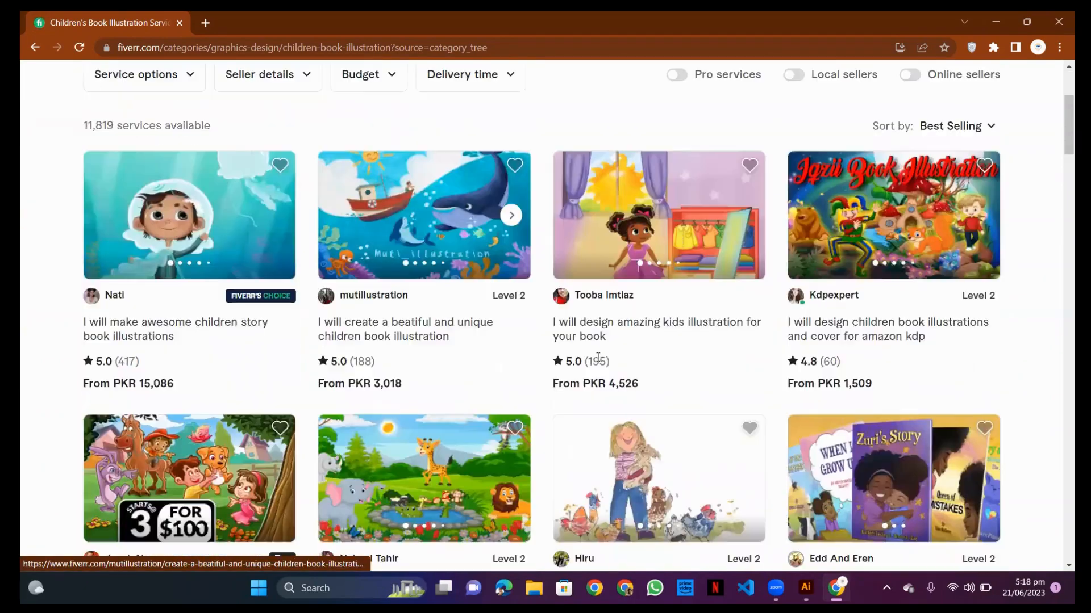
Browse further rows of Children's Book Illustration gigs, comparing their cover images, titles, seller levels and starting prices
{"action": "scroll", "coordinate": [516, 356], "scroll_direction": "down", "scroll_amount": 6}
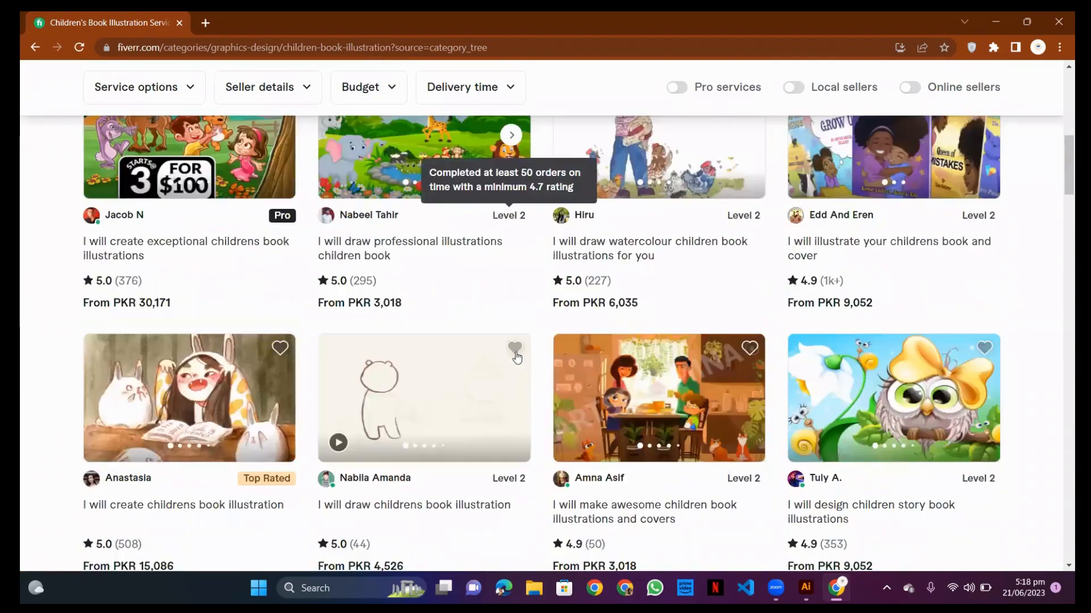
{"action": "scroll", "coordinate": [572, 364], "scroll_direction": "down", "scroll_amount": 7}
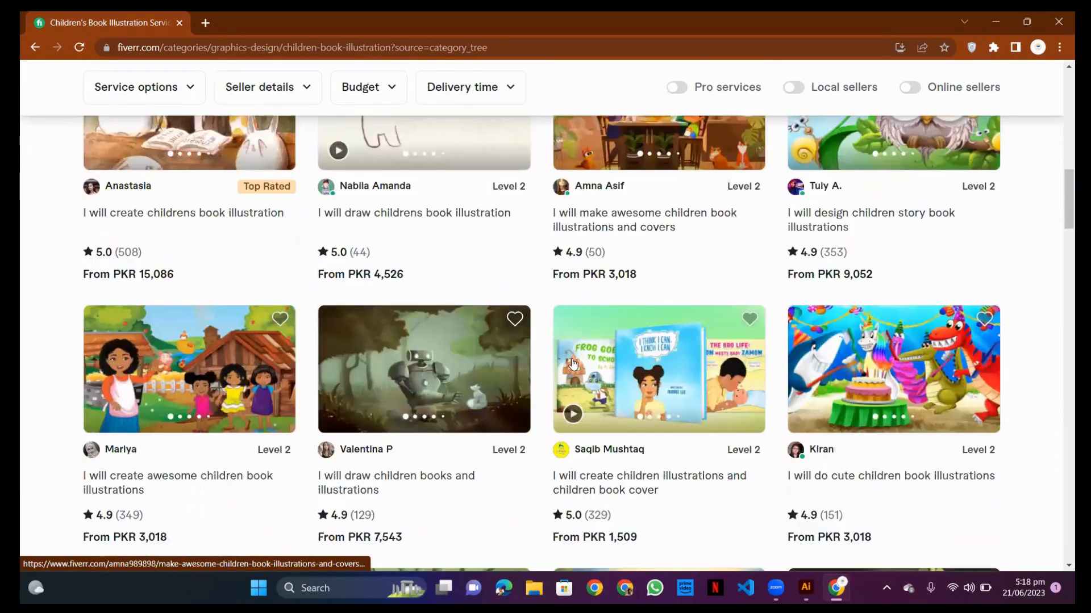
{"action": "scroll", "coordinate": [587, 323], "scroll_direction": "down", "scroll_amount": 5}
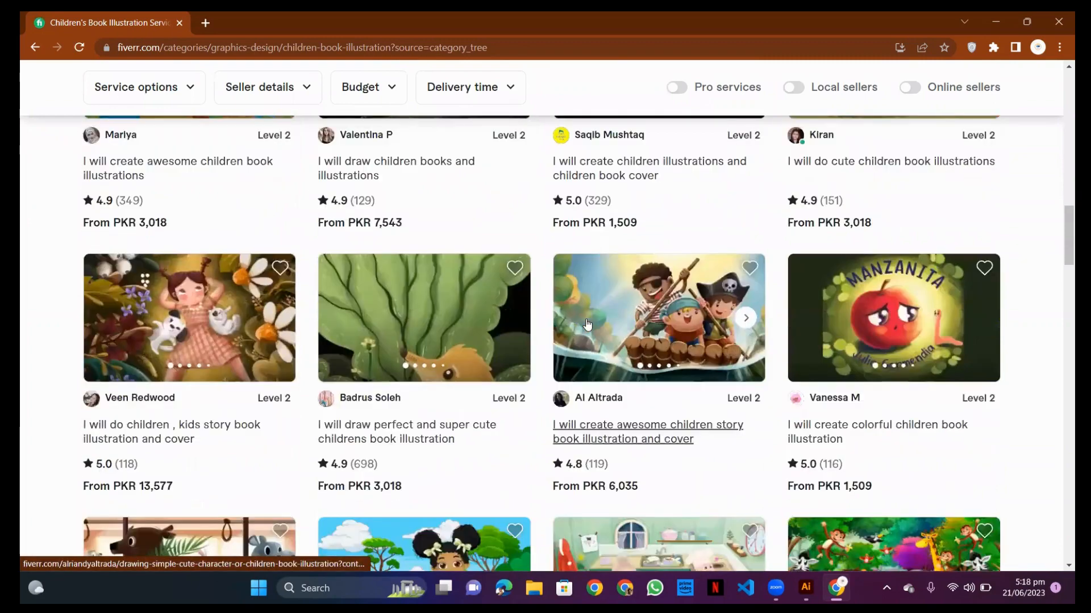
{"action": "scroll", "coordinate": [587, 324], "scroll_direction": "down", "scroll_amount": 2}
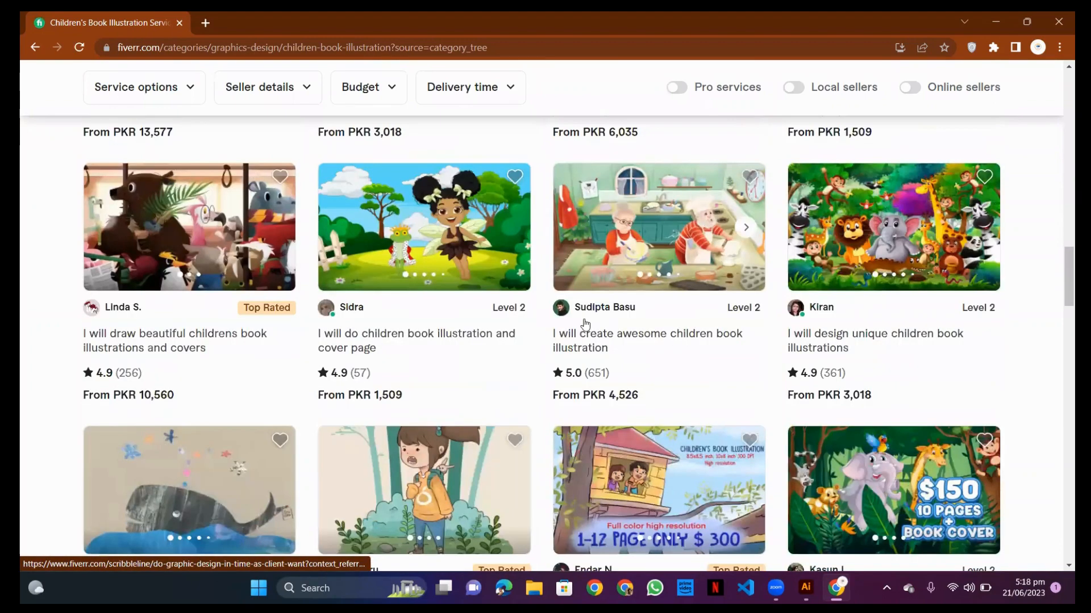
{"action": "scroll", "coordinate": [585, 324], "scroll_direction": "down", "scroll_amount": 10}
{"action": "scroll", "coordinate": [605, 324], "scroll_direction": "up", "scroll_amount": 20}
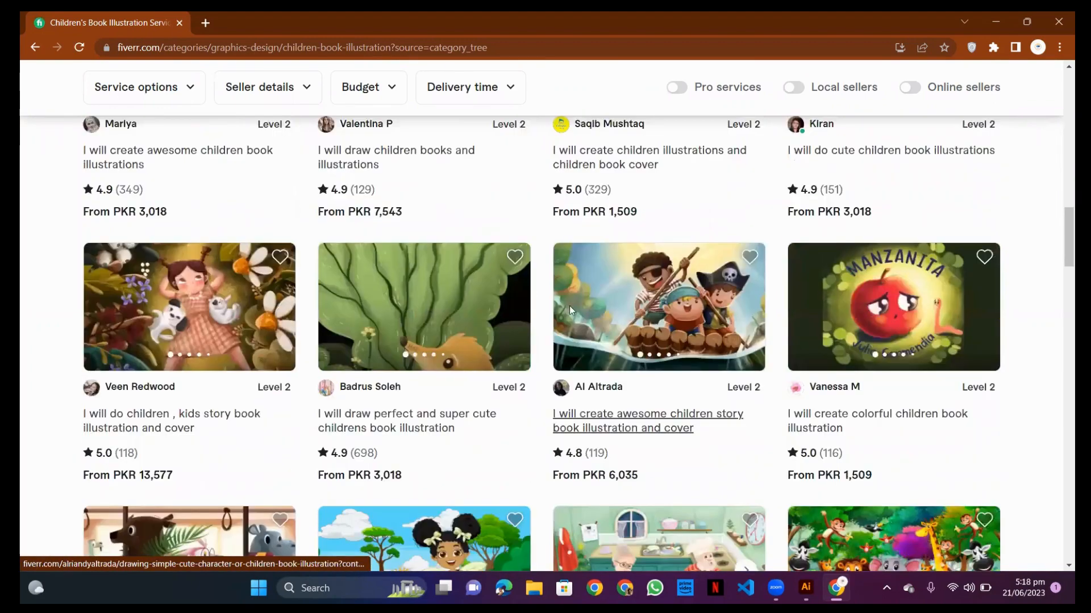
Open the Cartoons & Comics category under Graphics & Design and check its available services
{"action": "scroll", "coordinate": [554, 306], "scroll_direction": "up", "scroll_amount": 8}
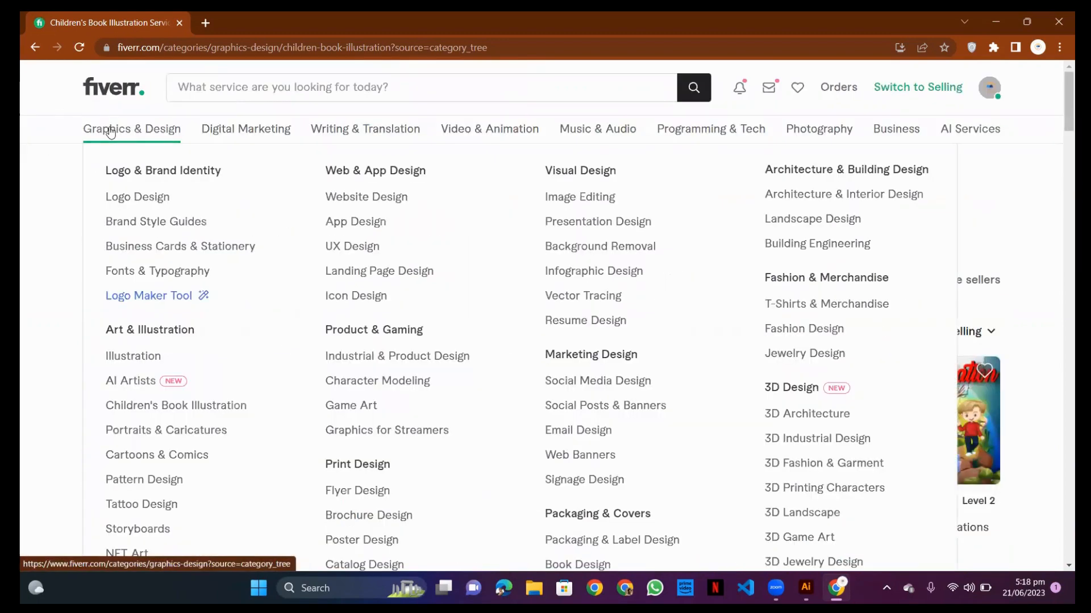
{"action": "scroll", "coordinate": [170, 248], "scroll_direction": "down", "scroll_amount": 3}
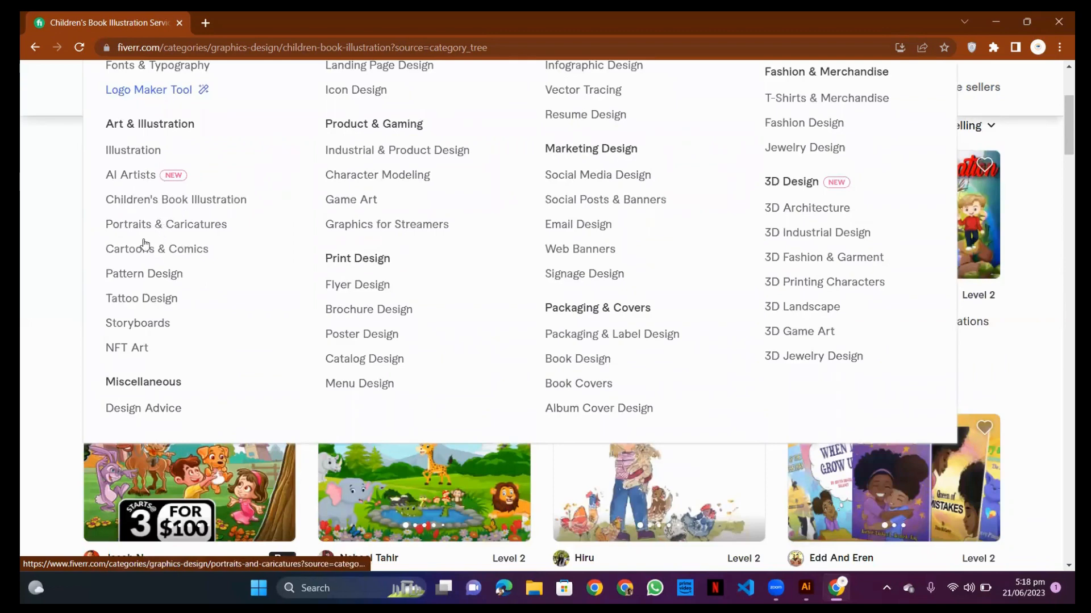
{"action": "left_click", "coordinate": [133, 254]}
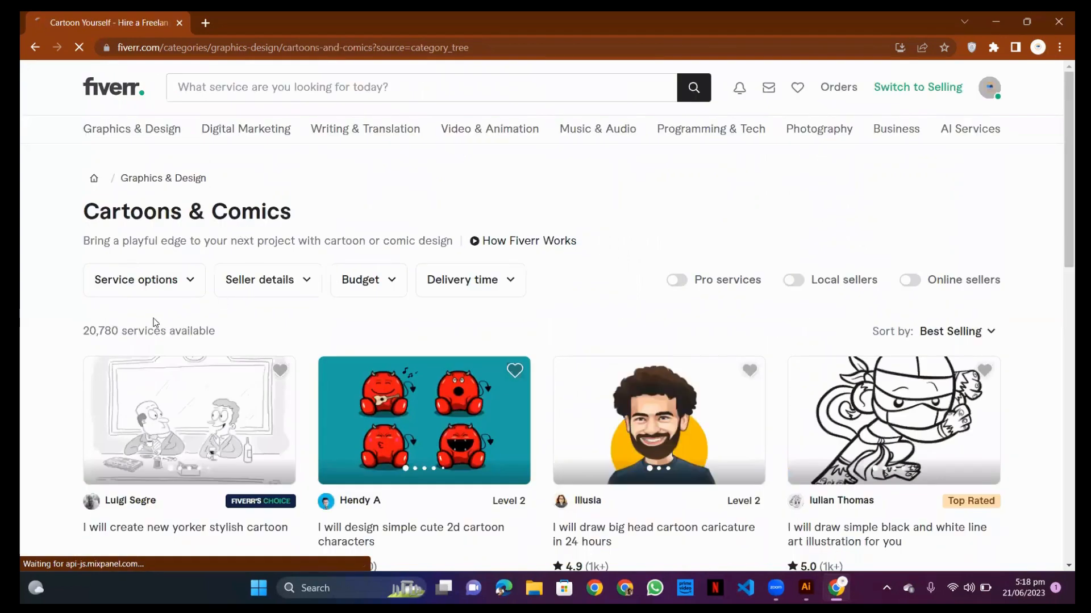
Open the UX Design category in the Web & App Design group of Graphics & Design
{"action": "left_click", "coordinate": [120, 136]}
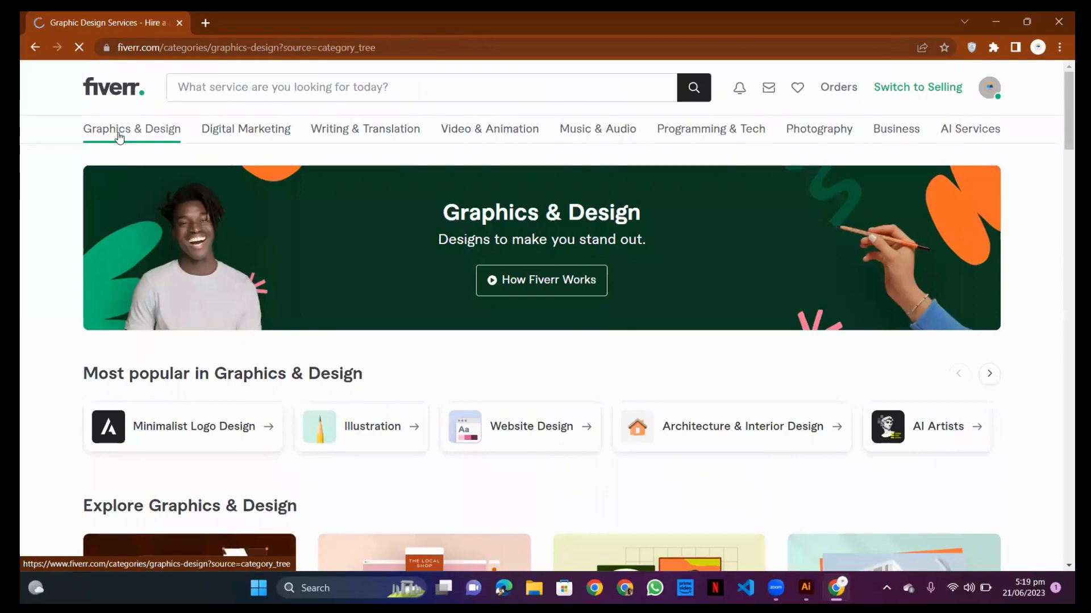
{"action": "mouse_move", "coordinate": [120, 136]}
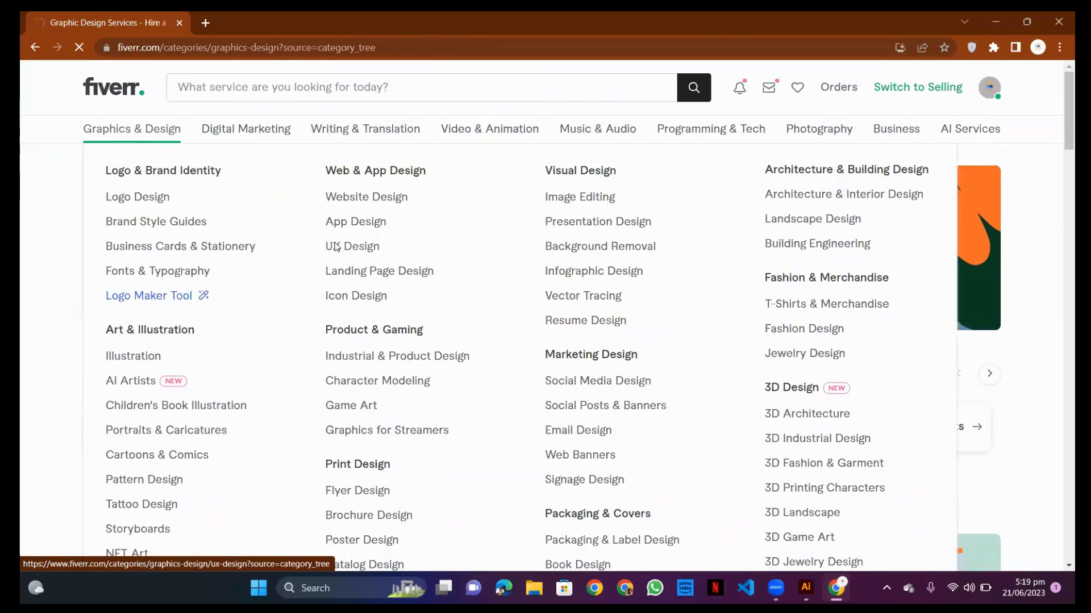
{"action": "left_click", "coordinate": [336, 247]}
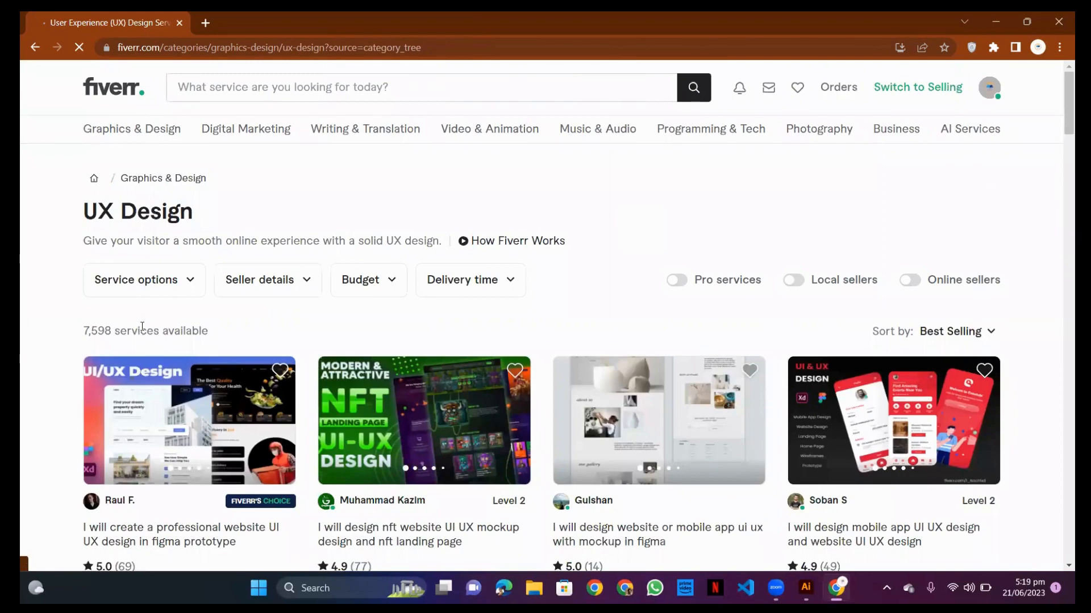
Examine the UX Design gigs through the list and back to its start, comparing thumbnails, titles, seller levels, ratings and prices
{"action": "scroll", "coordinate": [222, 270], "scroll_direction": "down", "scroll_amount": 1}
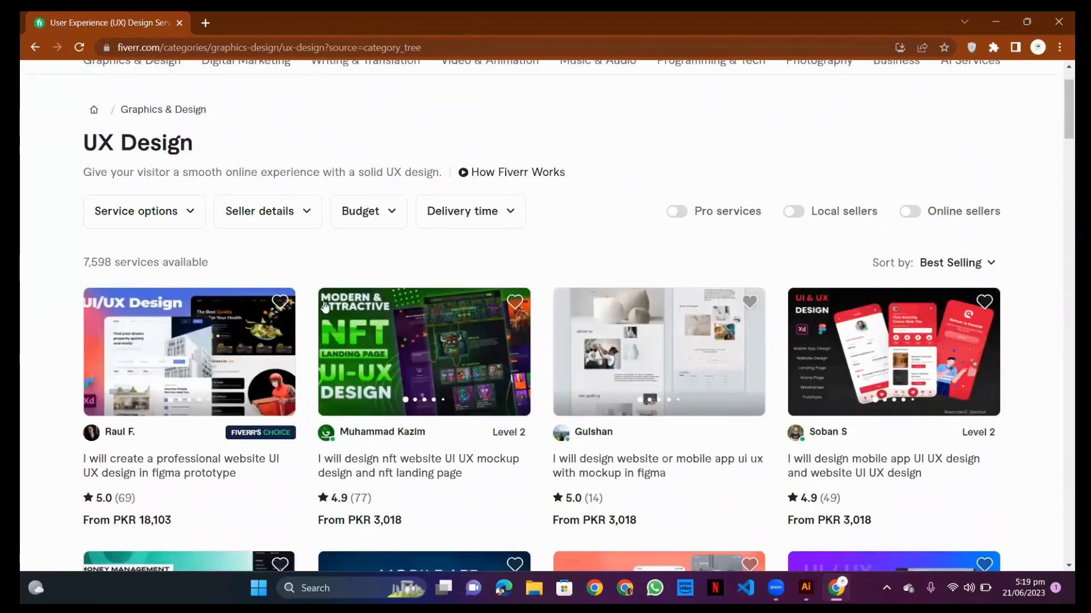
{"action": "scroll", "coordinate": [325, 307], "scroll_direction": "down", "scroll_amount": 6}
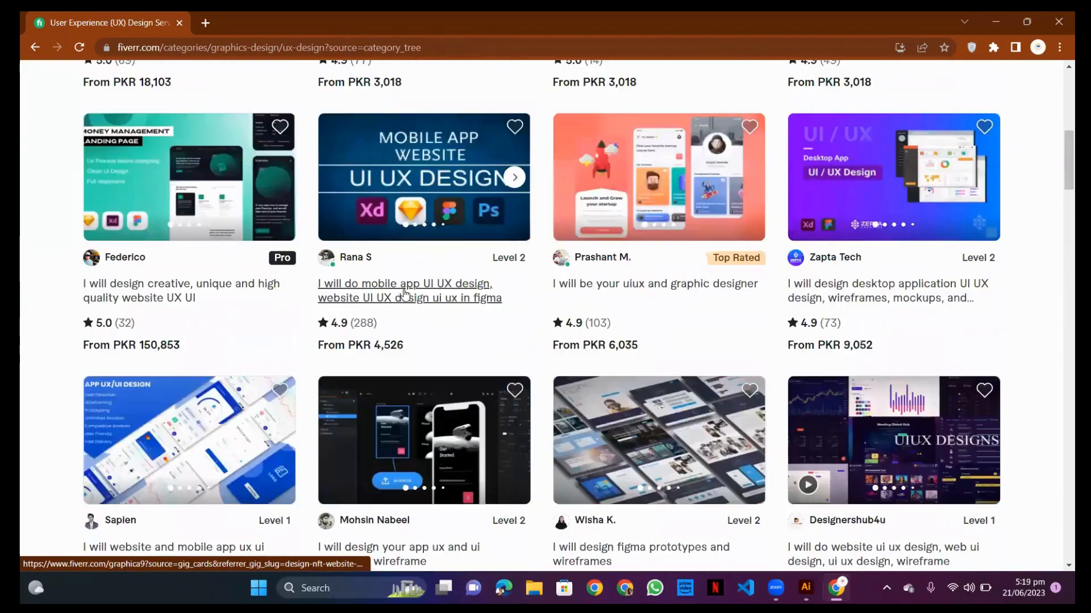
{"action": "scroll", "coordinate": [405, 292], "scroll_direction": "down", "scroll_amount": 12}
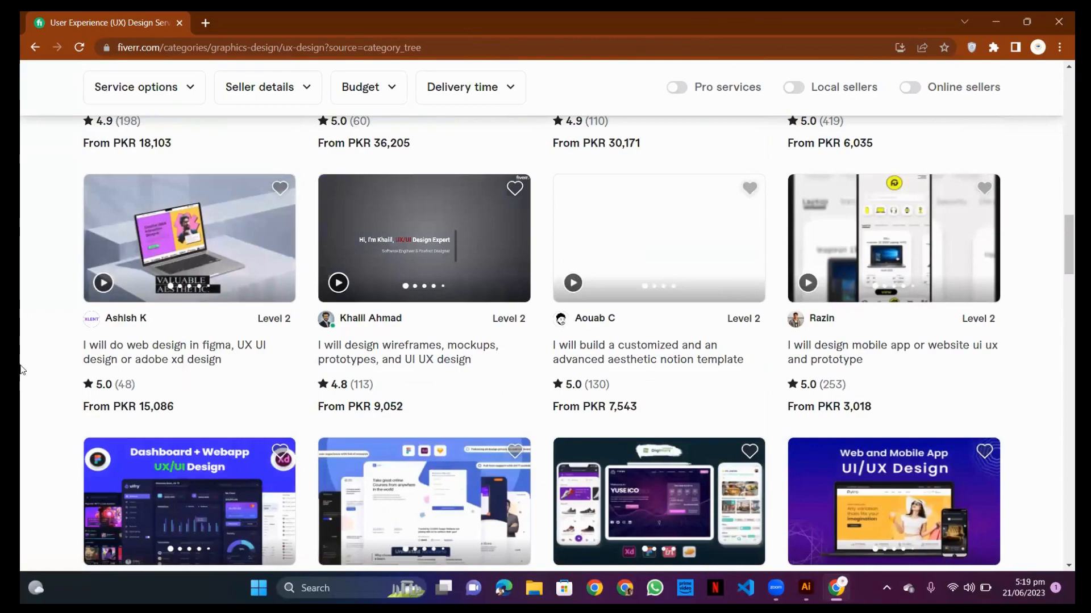
{"action": "scroll", "coordinate": [91, 328], "scroll_direction": "down", "scroll_amount": 6}
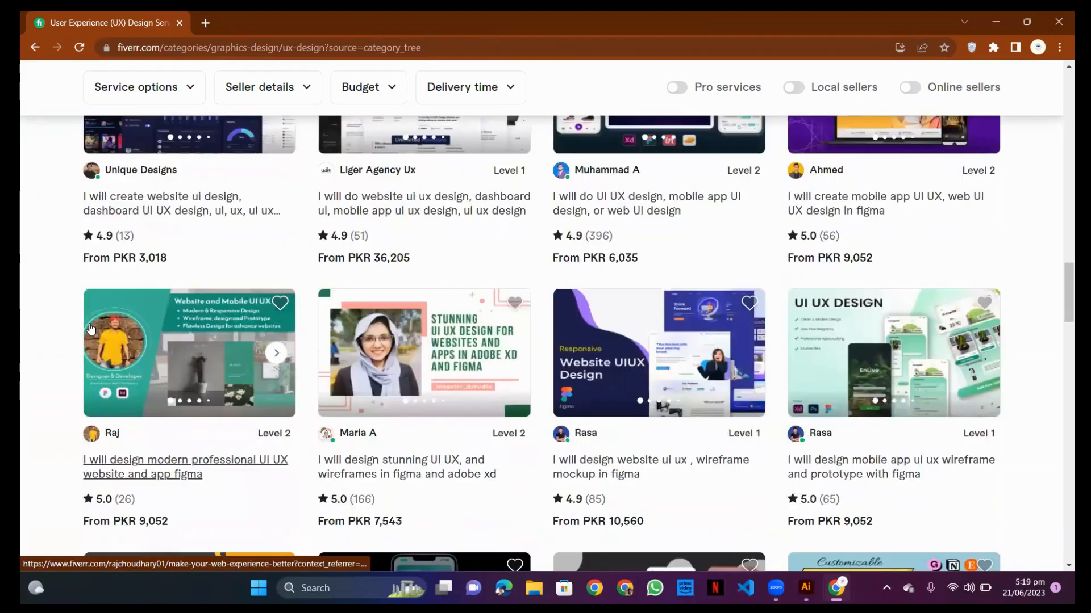
{"action": "scroll", "coordinate": [91, 328], "scroll_direction": "down", "scroll_amount": 3}
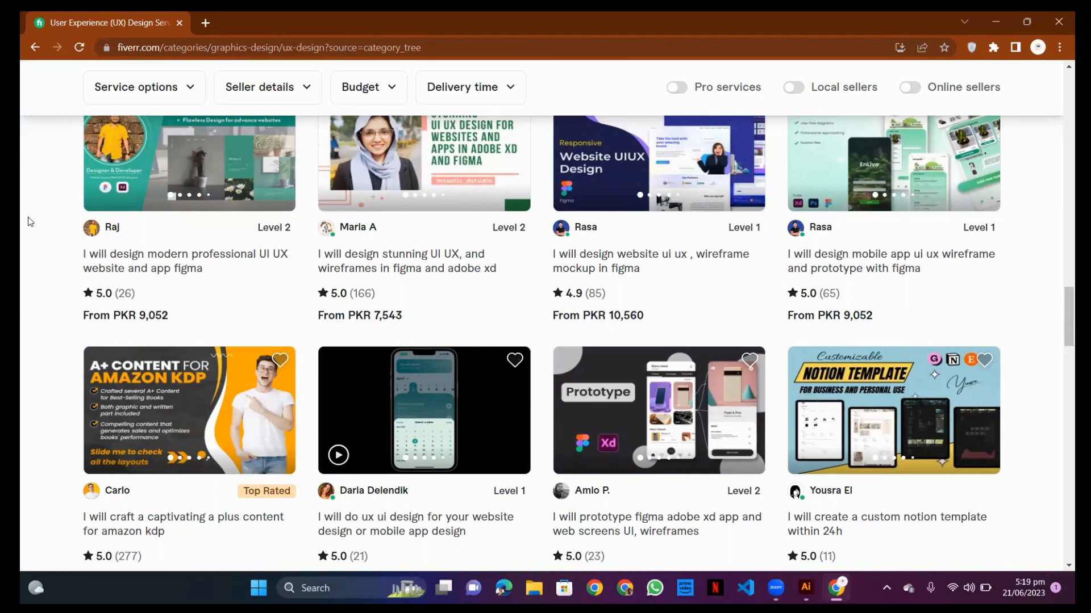
{"action": "scroll", "coordinate": [451, 258], "scroll_direction": "up", "scroll_amount": 2}
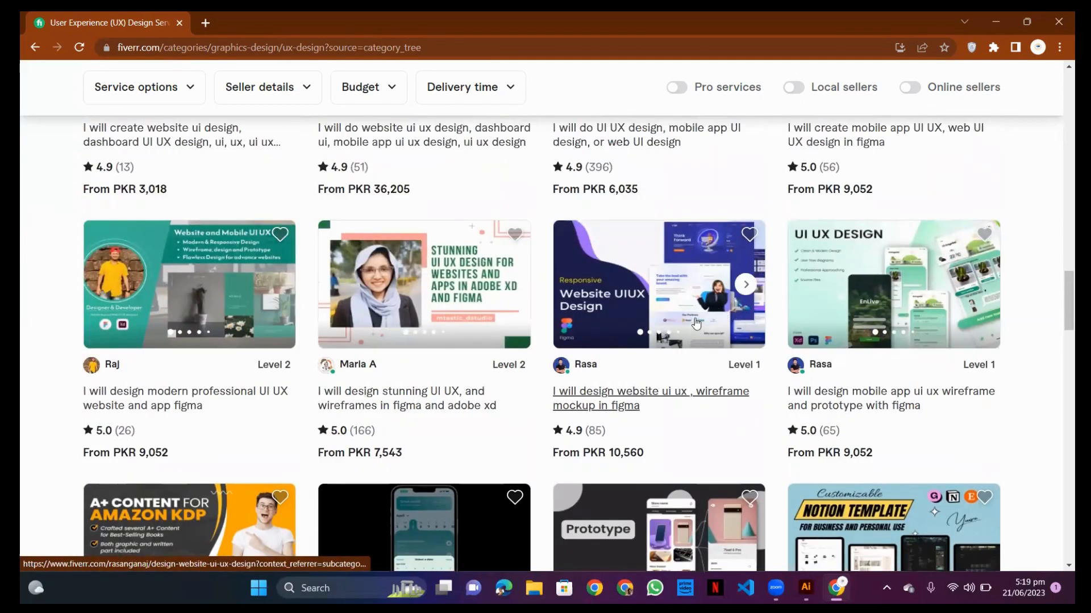
{"action": "scroll", "coordinate": [618, 363], "scroll_direction": "up", "scroll_amount": 4}
{"action": "scroll", "coordinate": [617, 354], "scroll_direction": "up", "scroll_amount": 4}
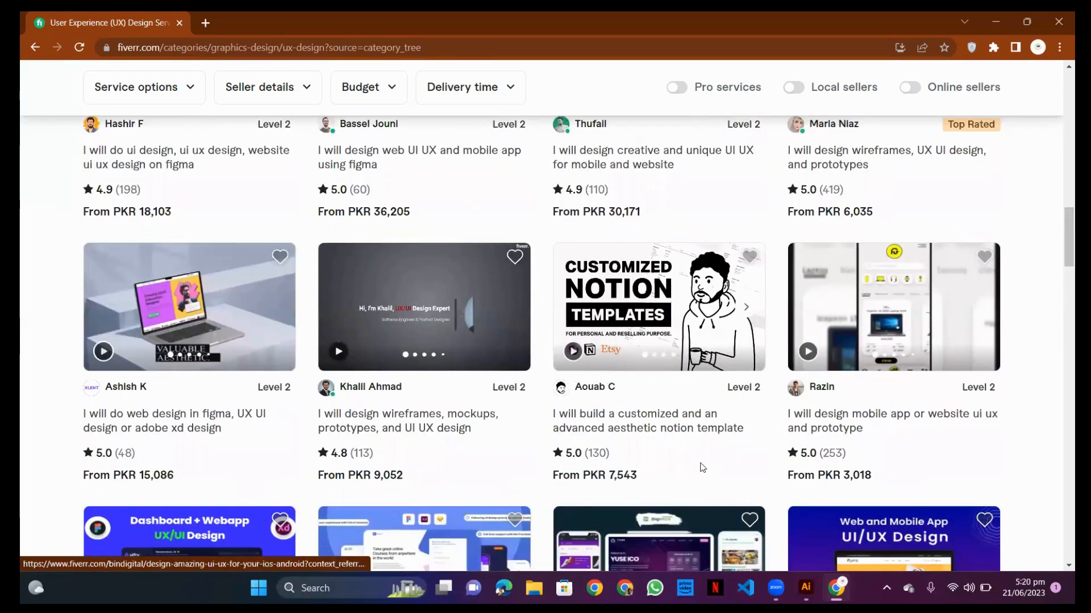
{"action": "scroll", "coordinate": [699, 467], "scroll_direction": "up", "scroll_amount": 2}
{"action": "scroll", "coordinate": [609, 475], "scroll_direction": "up", "scroll_amount": 3}
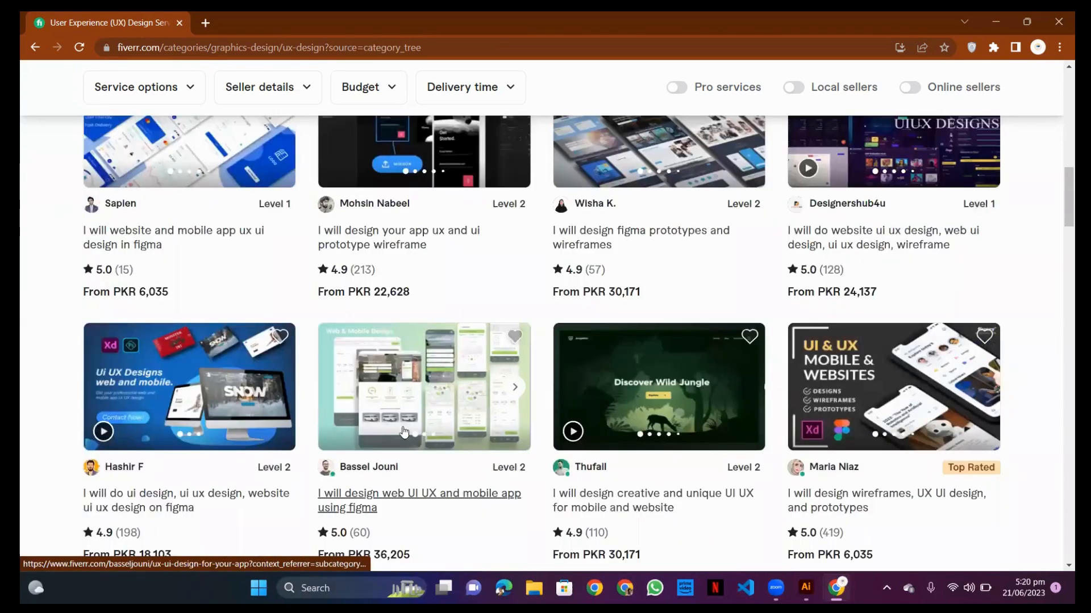
{"action": "scroll", "coordinate": [405, 432], "scroll_direction": "up", "scroll_amount": 1}
{"action": "scroll", "coordinate": [405, 432], "scroll_direction": "up", "scroll_amount": 3}
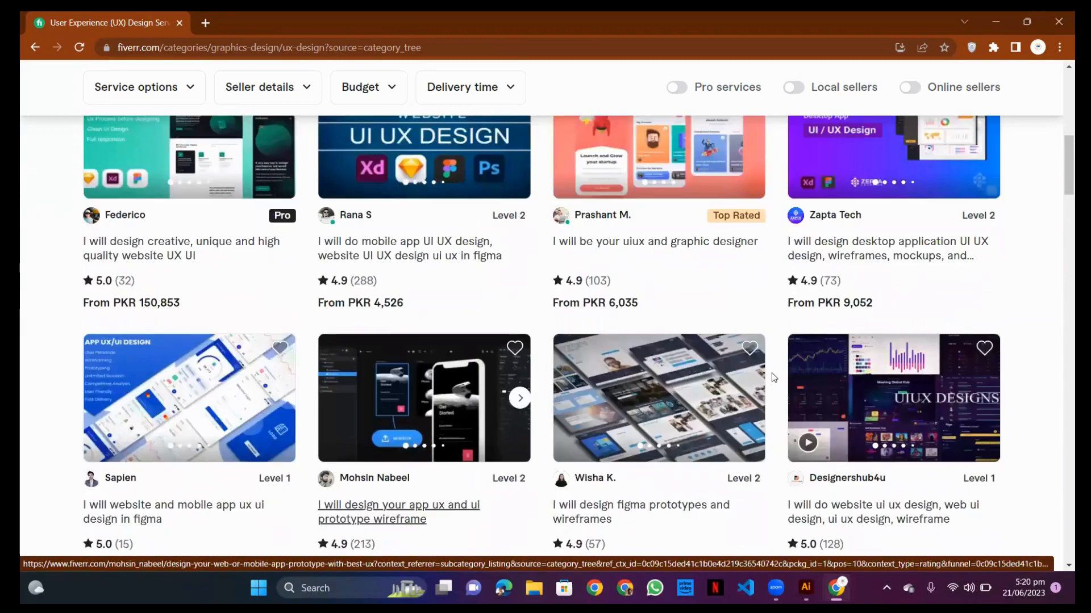
{"action": "scroll", "coordinate": [557, 307], "scroll_direction": "up", "scroll_amount": 3}
{"action": "scroll", "coordinate": [591, 324], "scroll_direction": "up", "scroll_amount": 4}
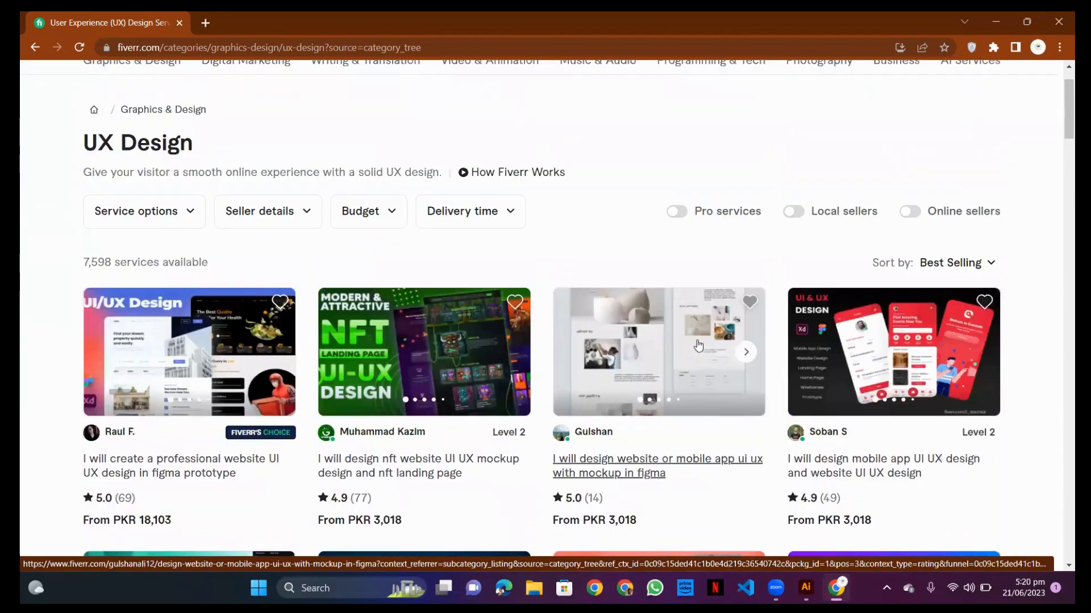
Open the gig "I will design website or mobile app ui ux with mockup in figma" and inspect its sample image full screen
{"action": "left_click", "coordinate": [671, 360]}
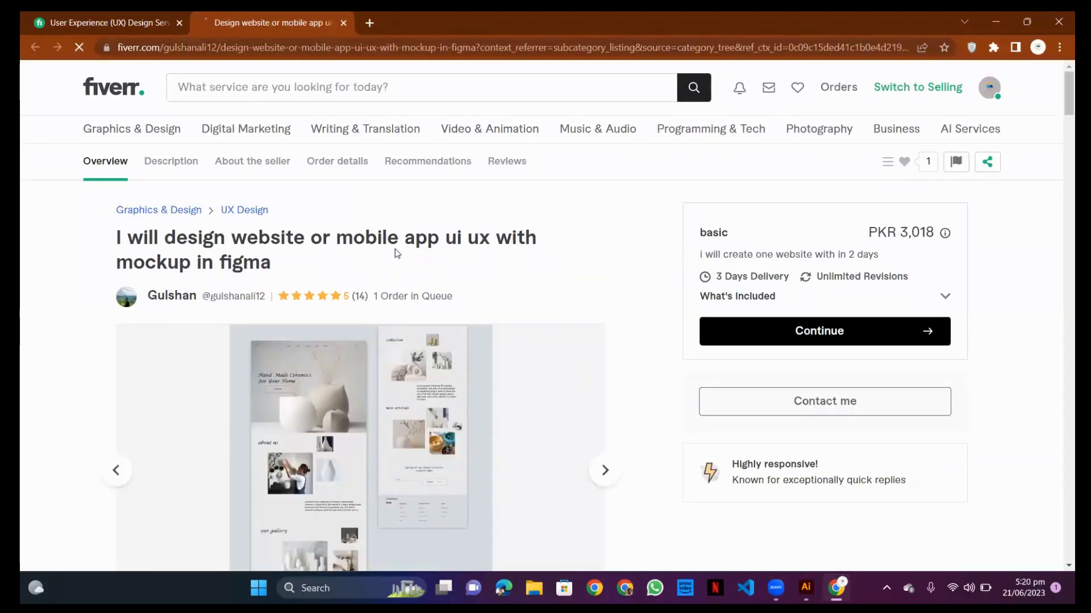
{"action": "scroll", "coordinate": [505, 287], "scroll_direction": "down", "scroll_amount": 2}
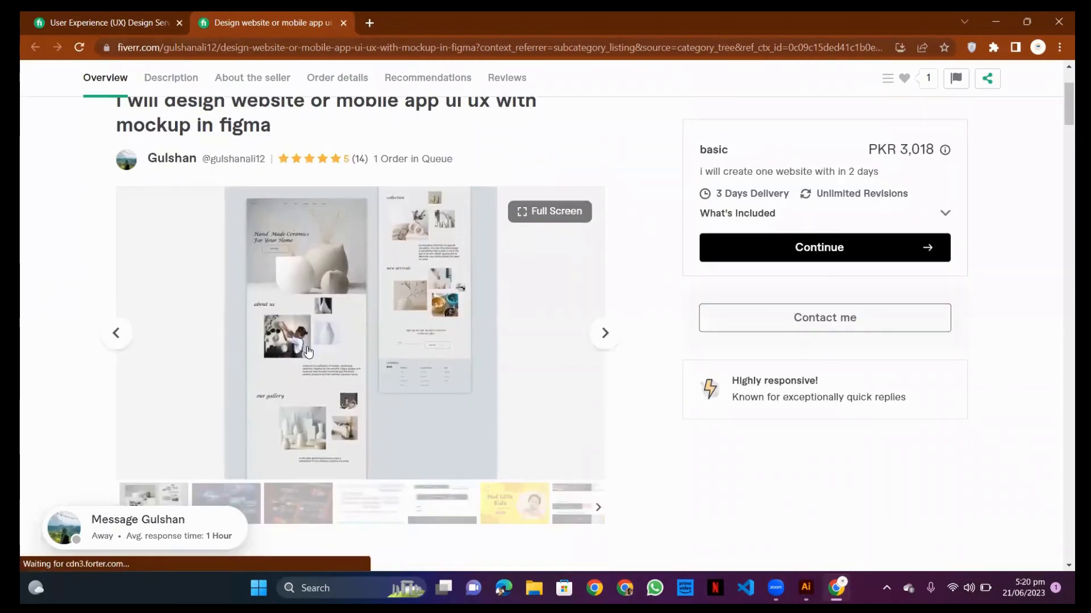
{"action": "scroll", "coordinate": [309, 352], "scroll_direction": "down", "scroll_amount": 1}
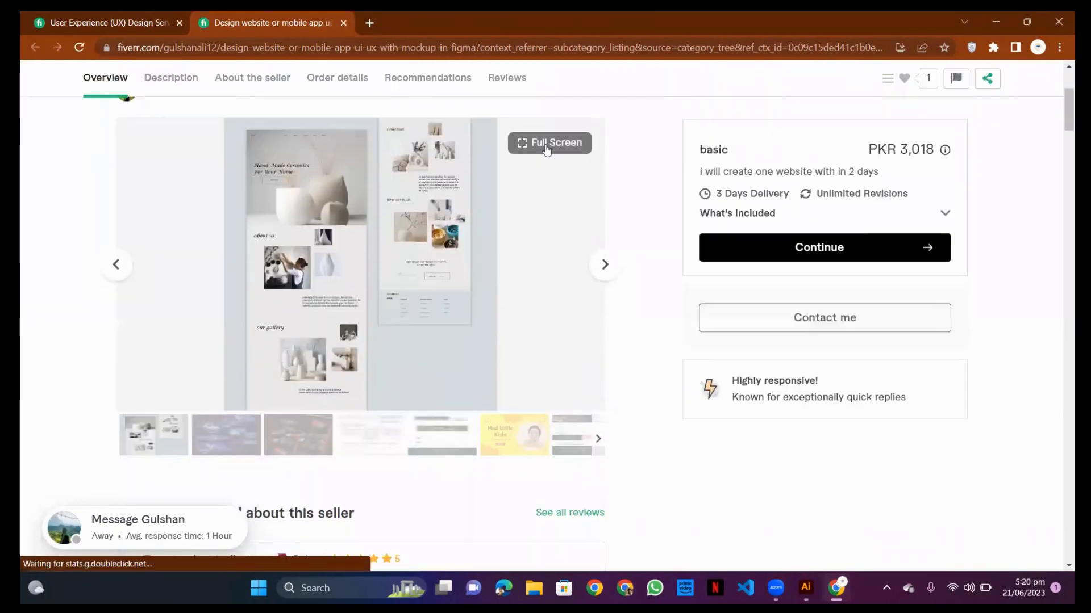
{"action": "left_click", "coordinate": [546, 146]}
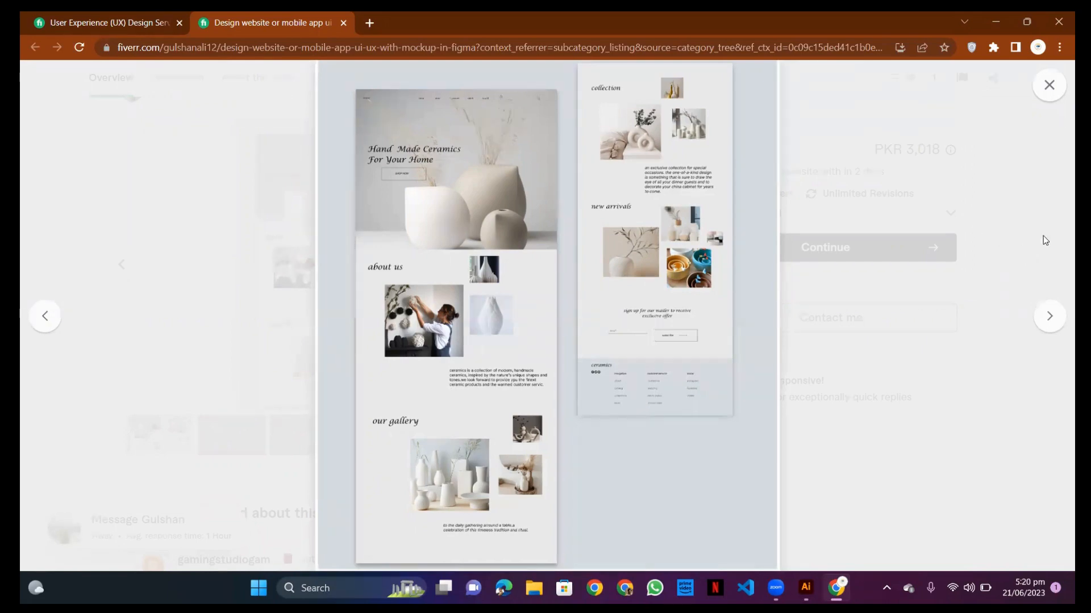
{"action": "left_click", "coordinate": [1014, 177]}
{"action": "scroll", "coordinate": [396, 201], "scroll_direction": "up", "scroll_amount": 2}
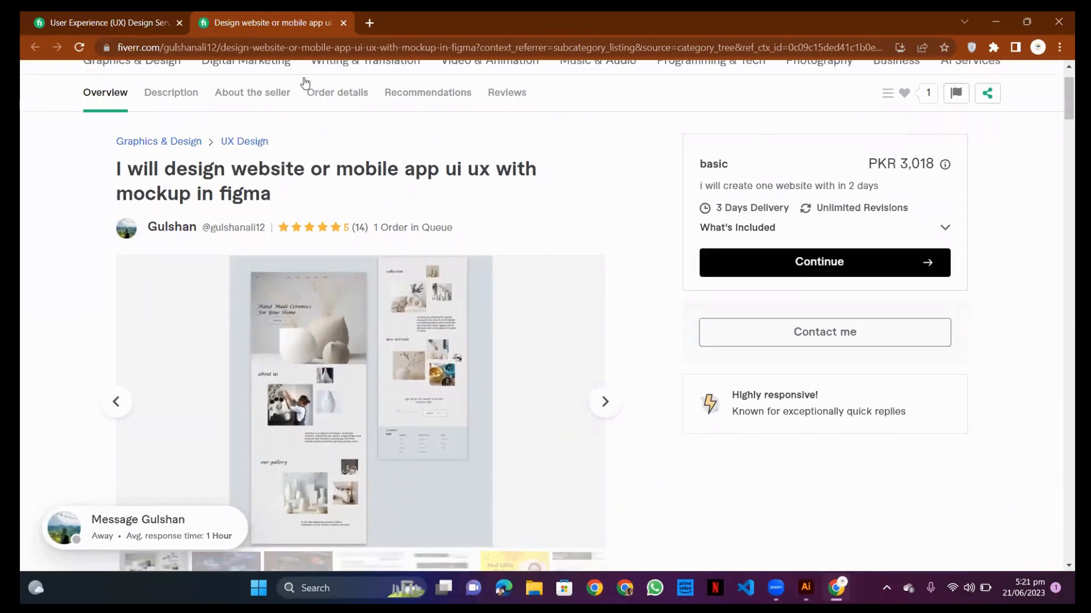
Return to the UX Design listing and open the gig "I will create a professional website UI UX design in figma prototype"
{"action": "left_click", "coordinate": [44, 16]}
{"action": "scroll", "coordinate": [438, 258], "scroll_direction": "down", "scroll_amount": 4}
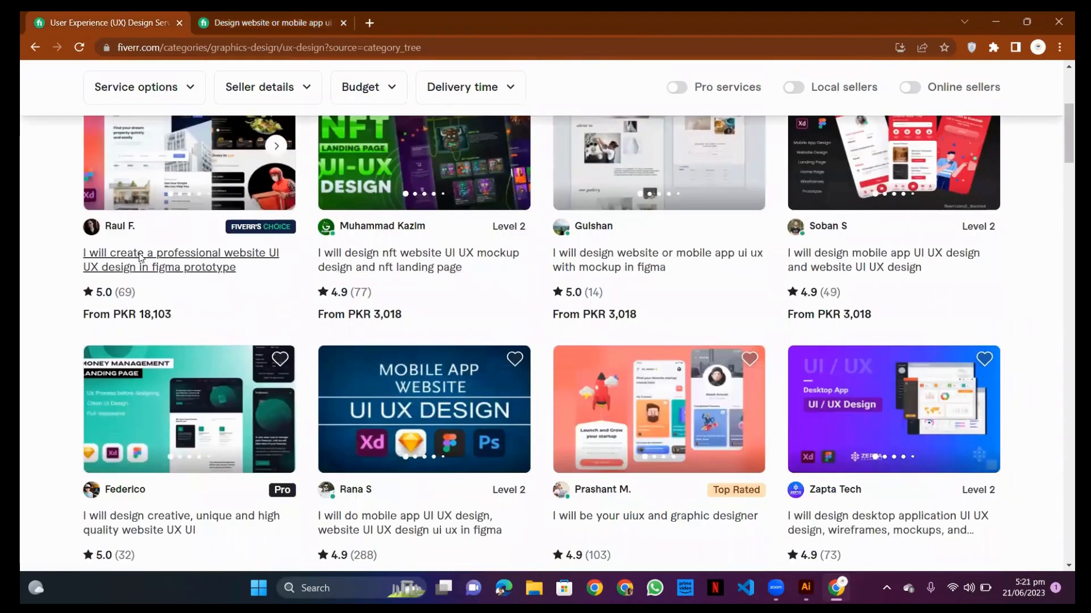
{"action": "left_click", "coordinate": [136, 256]}
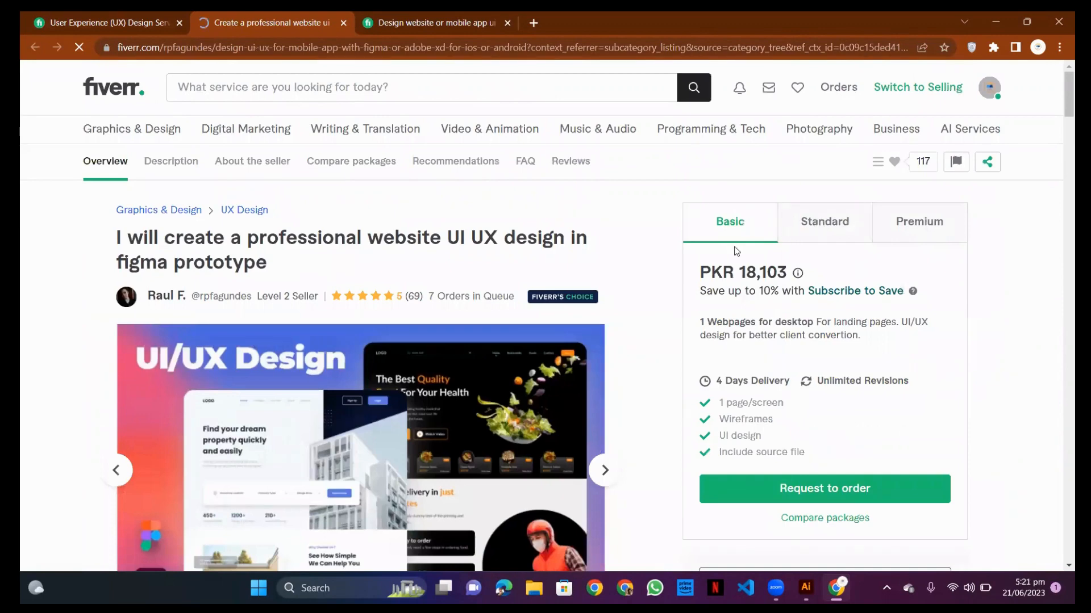
Compare the gig's Basic, Standard and Premium packages by price, delivery time, revisions and included pages
{"action": "scroll", "coordinate": [753, 313], "scroll_direction": "down", "scroll_amount": 3}
{"action": "scroll", "coordinate": [711, 280], "scroll_direction": "up", "scroll_amount": 1}
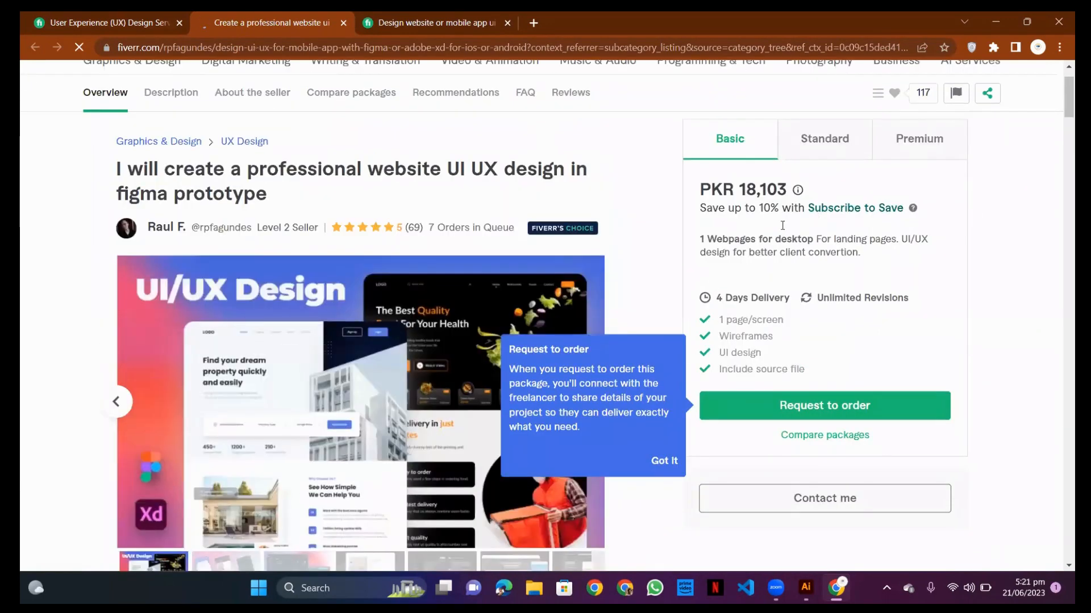
{"action": "left_click", "coordinate": [825, 163]}
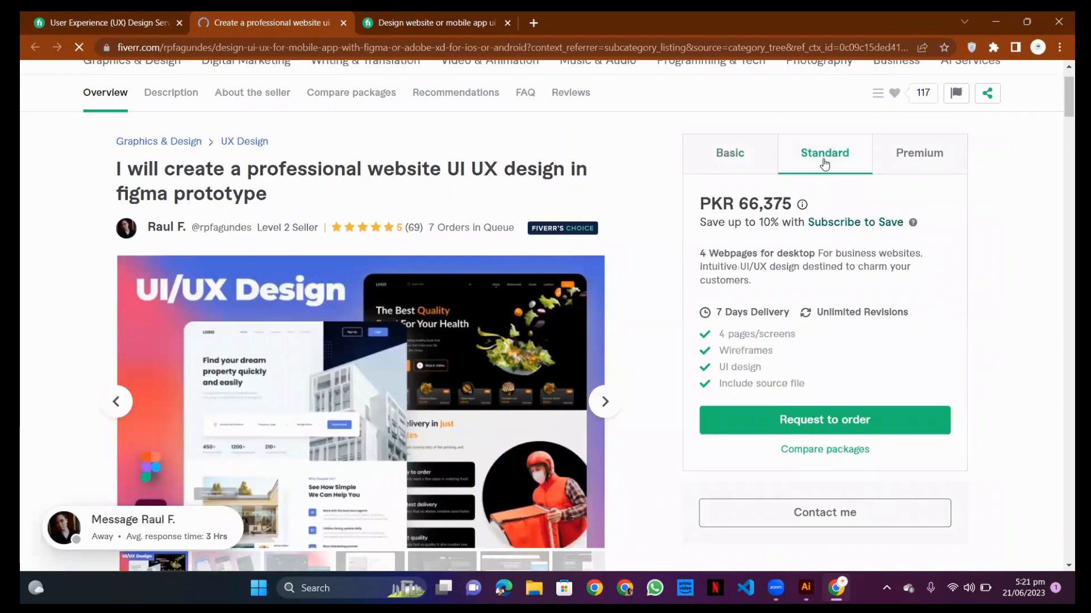
{"action": "left_click", "coordinate": [922, 151]}
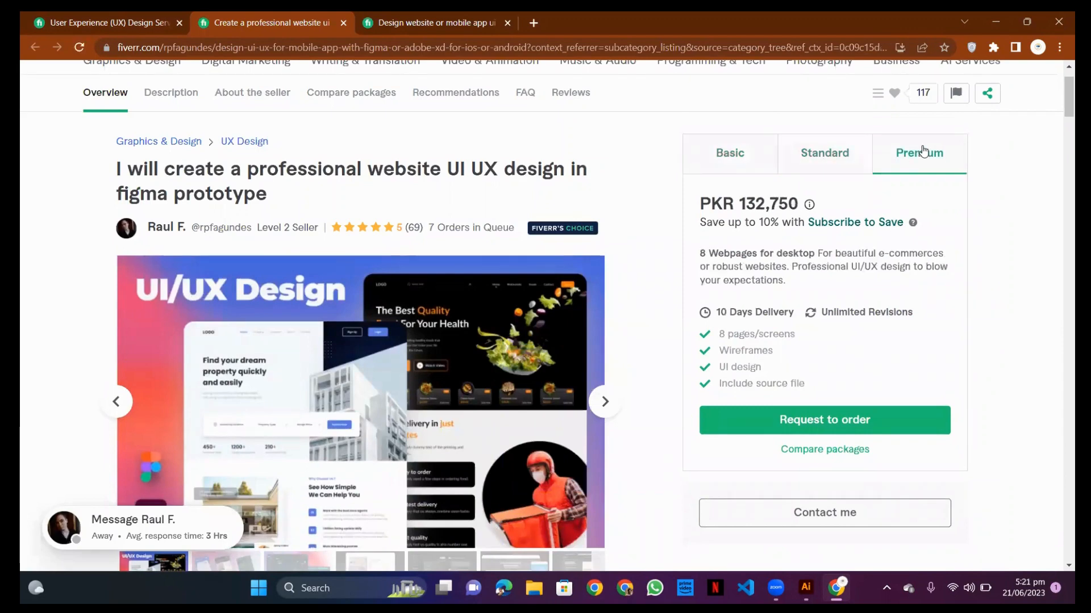
{"action": "left_click", "coordinate": [742, 162]}
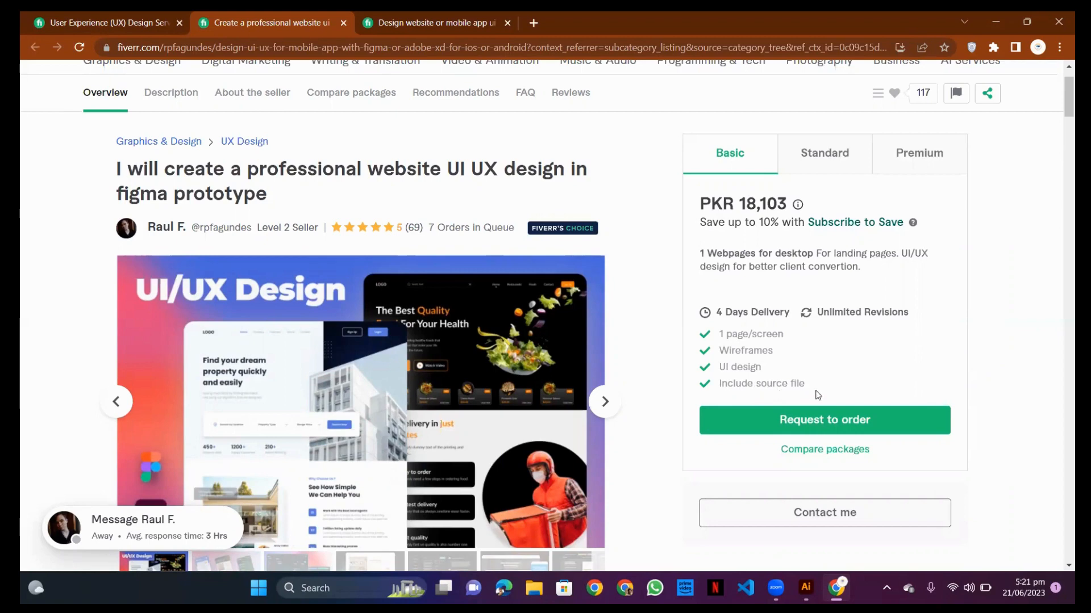
{"action": "left_click", "coordinate": [817, 163]}
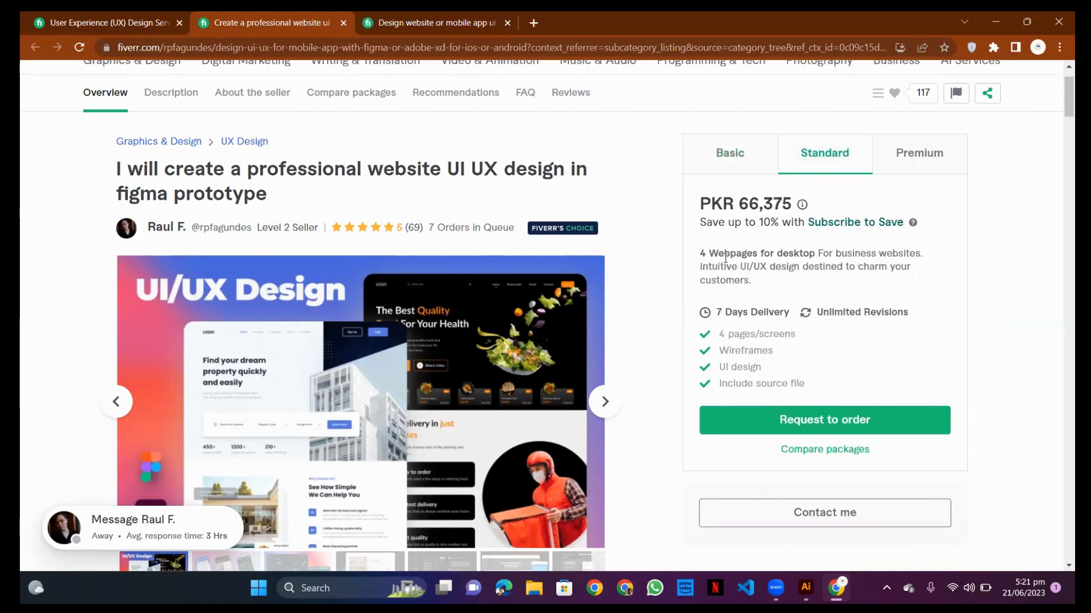
{"action": "left_click", "coordinate": [910, 151]}
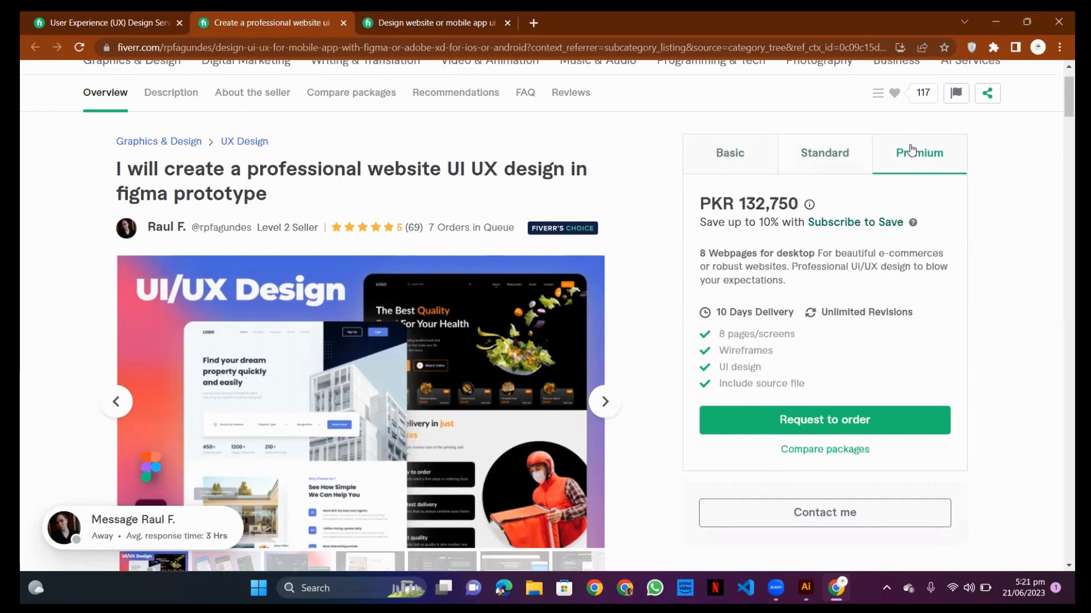
{"action": "left_click", "coordinate": [817, 169]}
{"action": "left_click", "coordinate": [750, 149]}
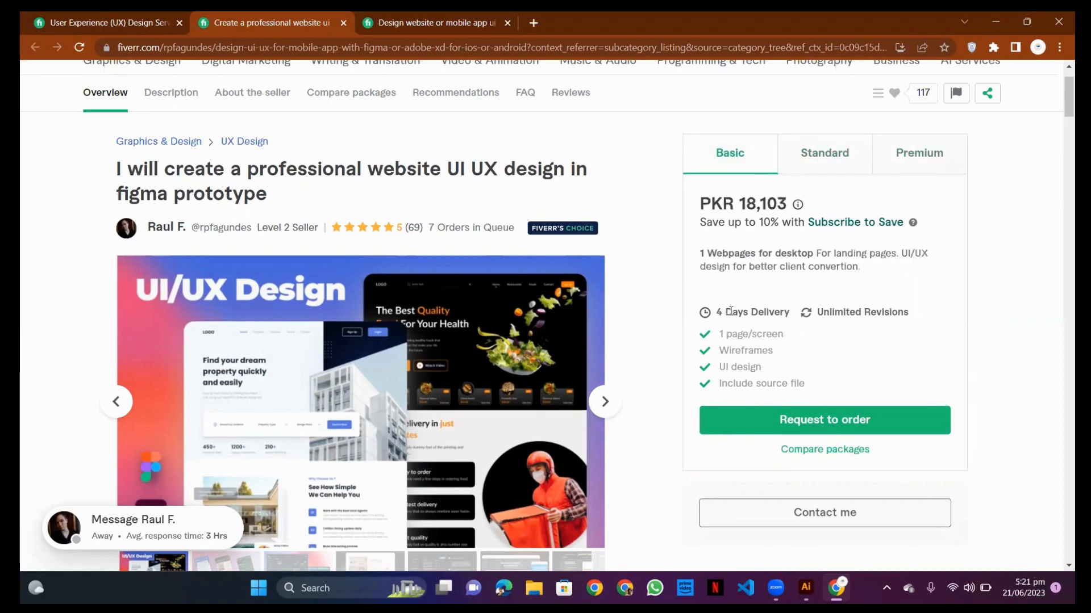
Review the gig's Standard and Premium packages for price, delivery time, revisions and number of web pages offered
{"action": "left_click", "coordinate": [834, 157]}
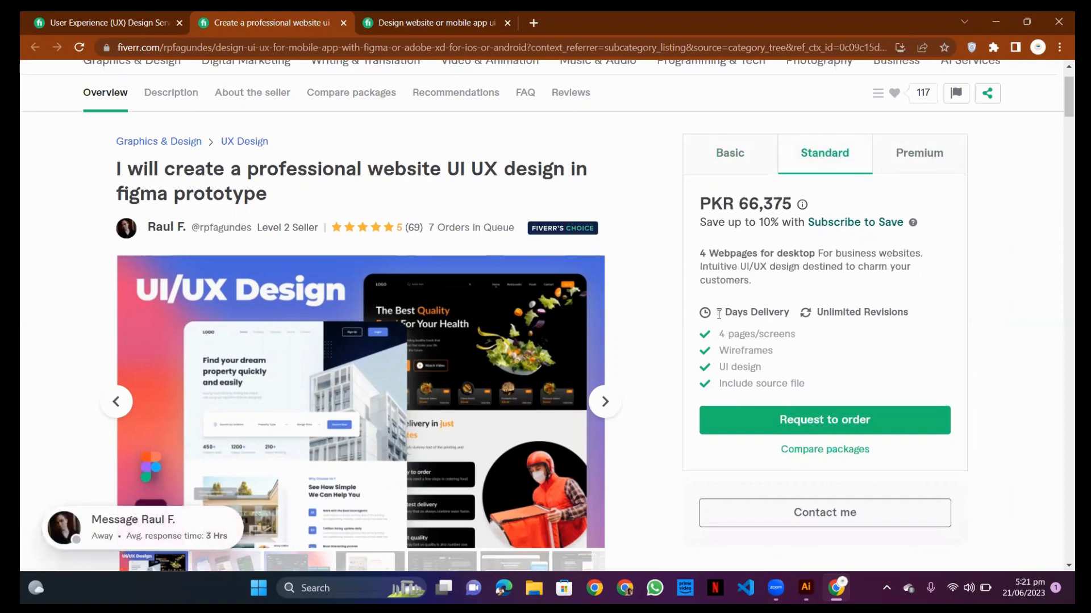
{"action": "left_click", "coordinate": [894, 164]}
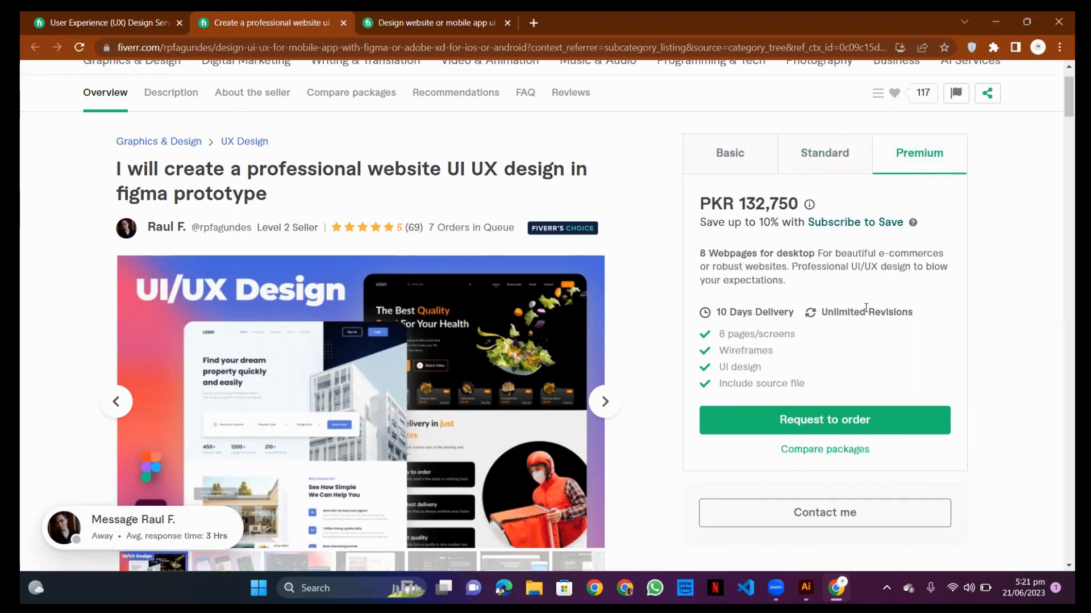
{"action": "scroll", "coordinate": [866, 309], "scroll_direction": "down", "scroll_amount": 5}
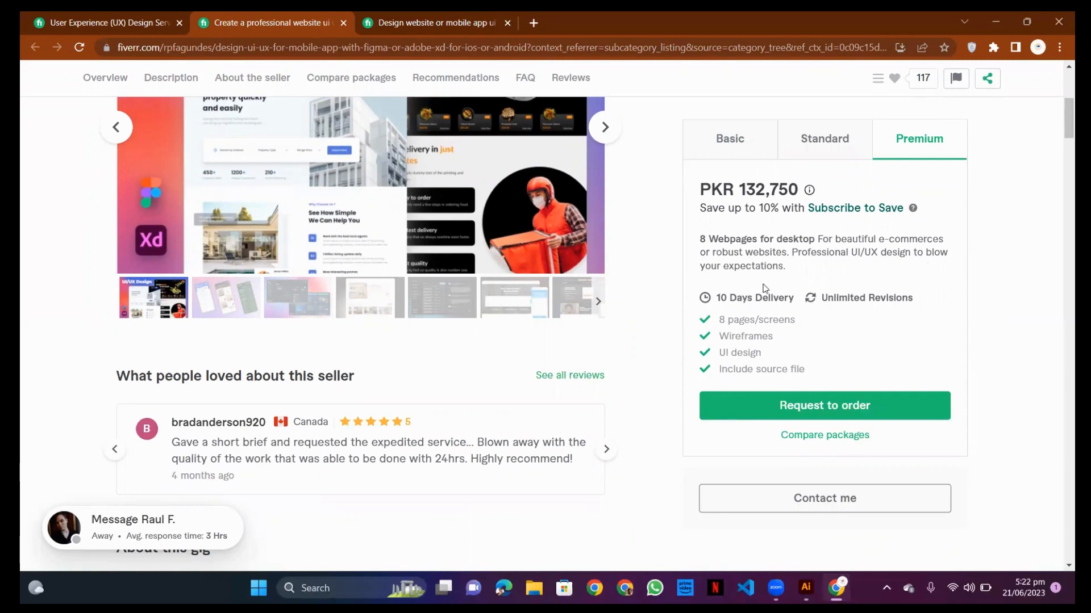
{"action": "scroll", "coordinate": [653, 304], "scroll_direction": "up", "scroll_amount": 1}
{"action": "scroll", "coordinate": [728, 335], "scroll_direction": "up", "scroll_amount": 5}
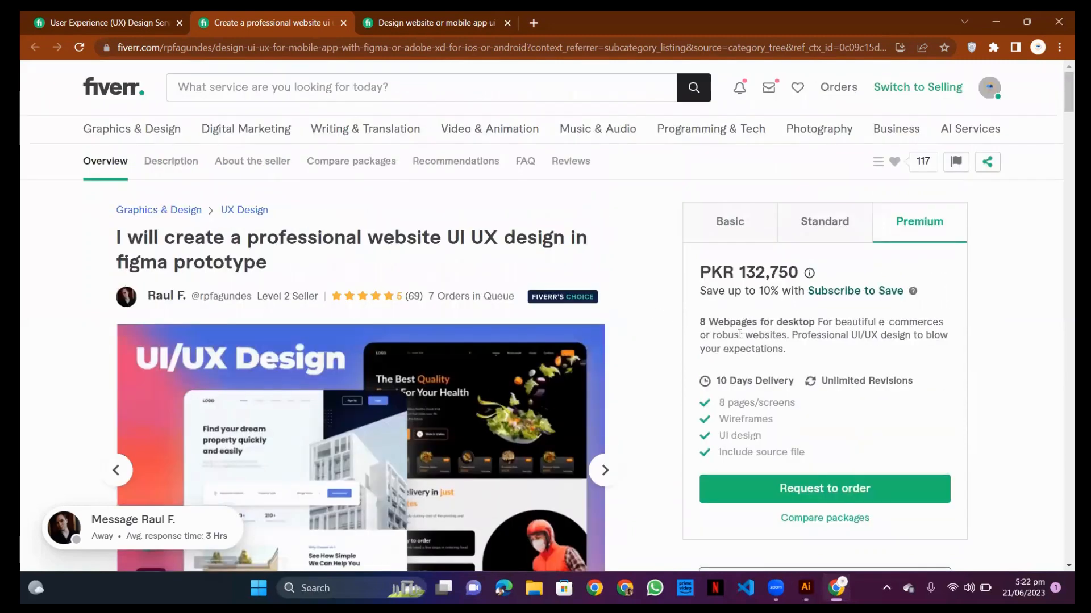
Read the gig's description, workflow and seller profile, and close the remaining Fiverr pages
{"action": "scroll", "coordinate": [726, 336], "scroll_direction": "down", "scroll_amount": 15}
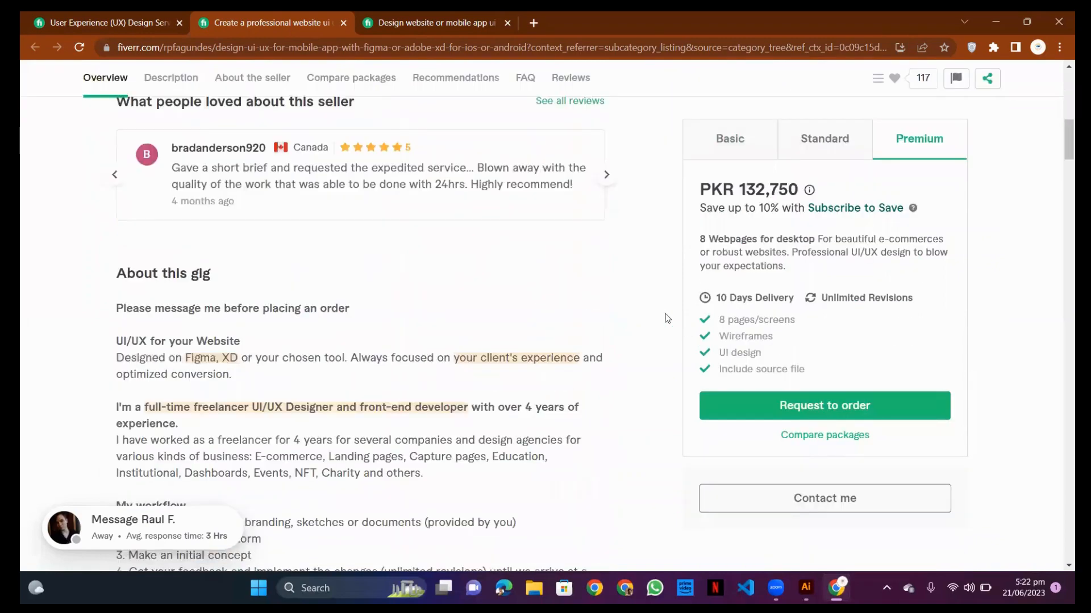
{"action": "scroll", "coordinate": [614, 306], "scroll_direction": "up", "scroll_amount": 2}
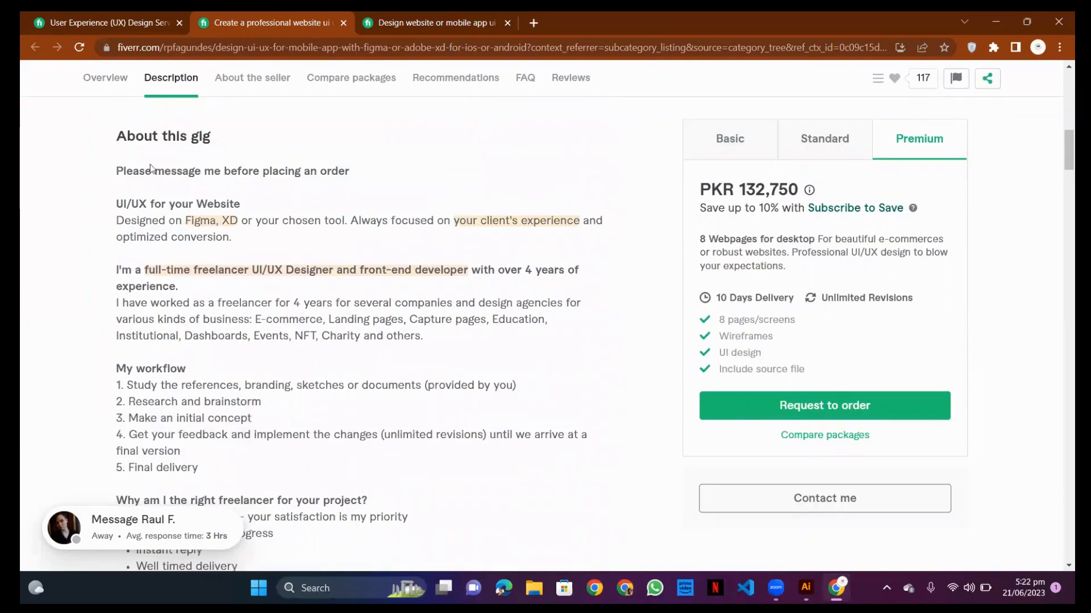
{"action": "scroll", "coordinate": [267, 295], "scroll_direction": "down", "scroll_amount": 9}
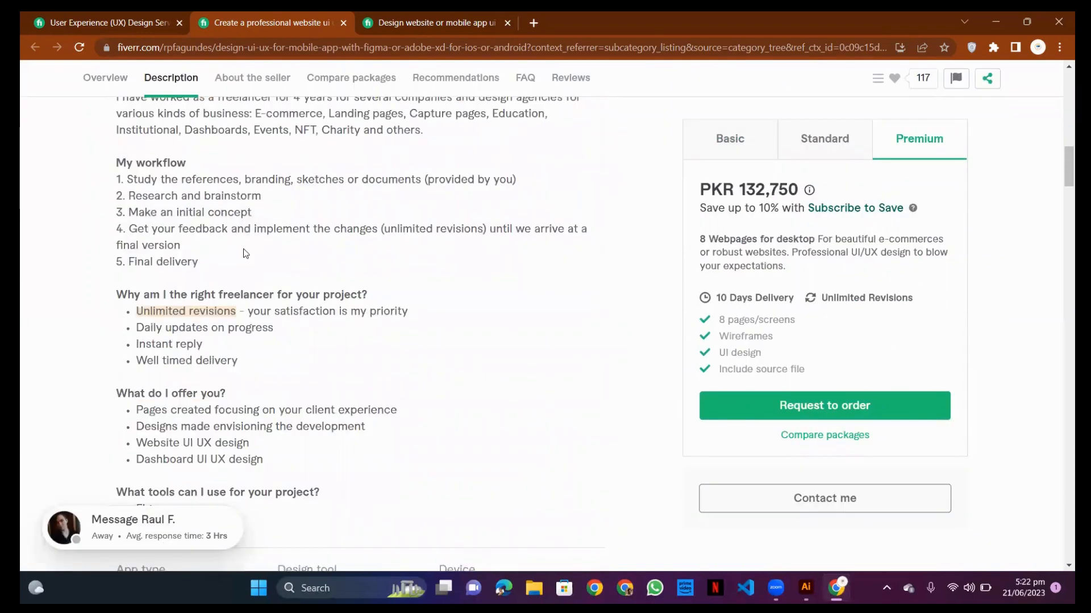
{"action": "scroll", "coordinate": [347, 258], "scroll_direction": "down", "scroll_amount": 15}
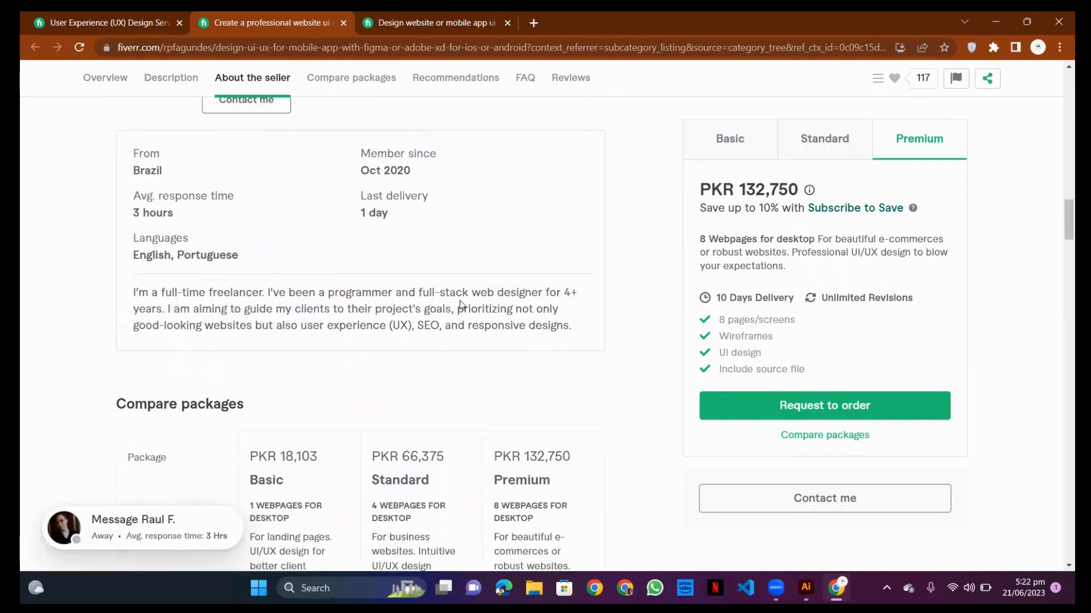
{"action": "scroll", "coordinate": [470, 317], "scroll_direction": "up", "scroll_amount": 12}
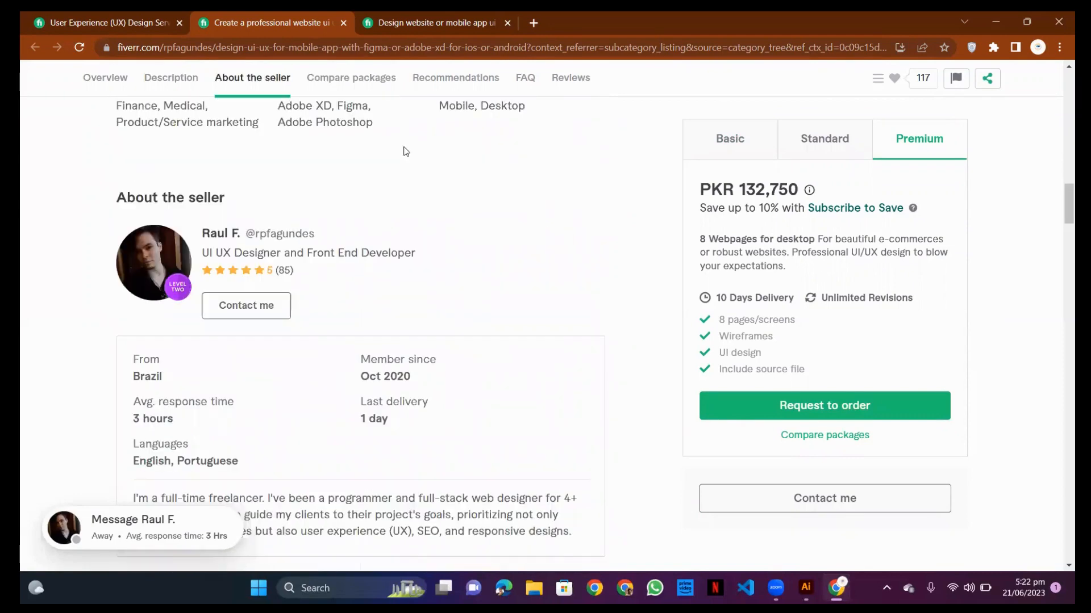
{"action": "left_click", "coordinate": [347, 19]}
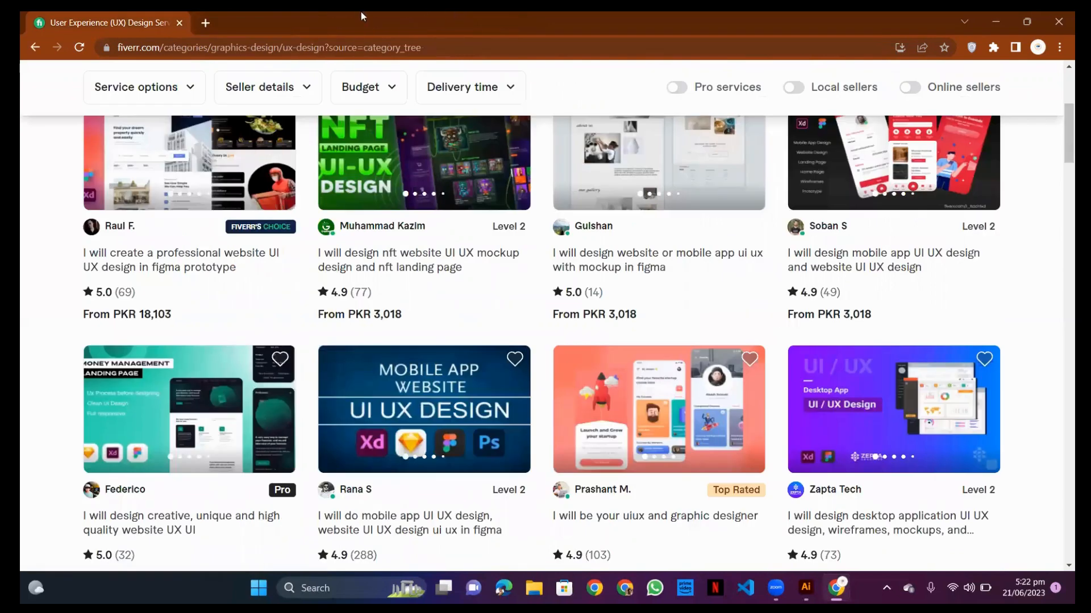
{"action": "left_click", "coordinate": [179, 23]}
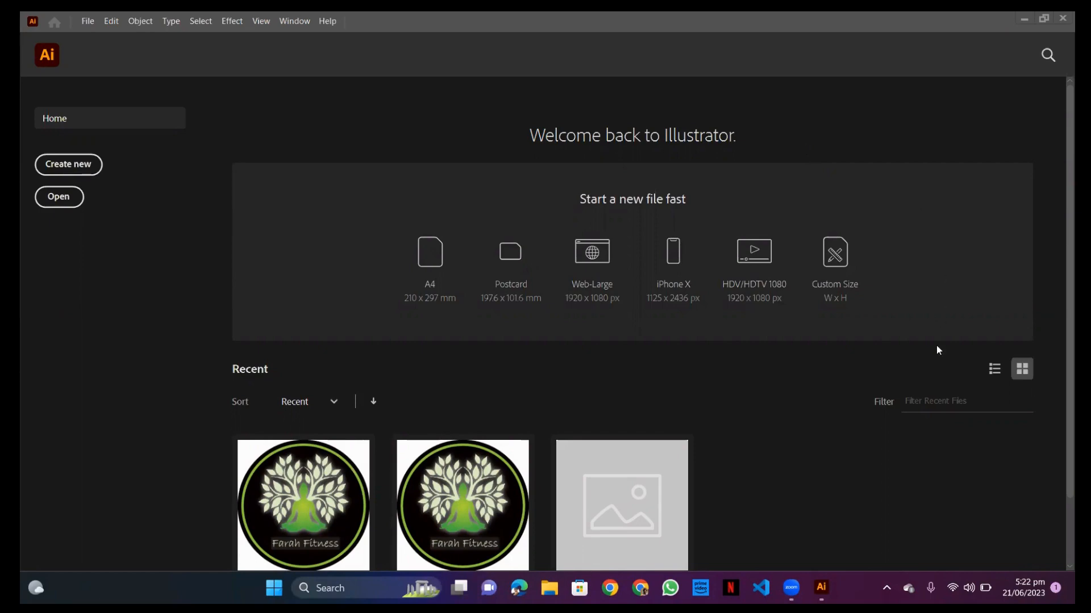
Create a new 500 x 500 px document in Illustrator from the recent custom preset, with RGB color and 300 ppi raster effects
{"action": "left_click", "coordinate": [73, 165]}
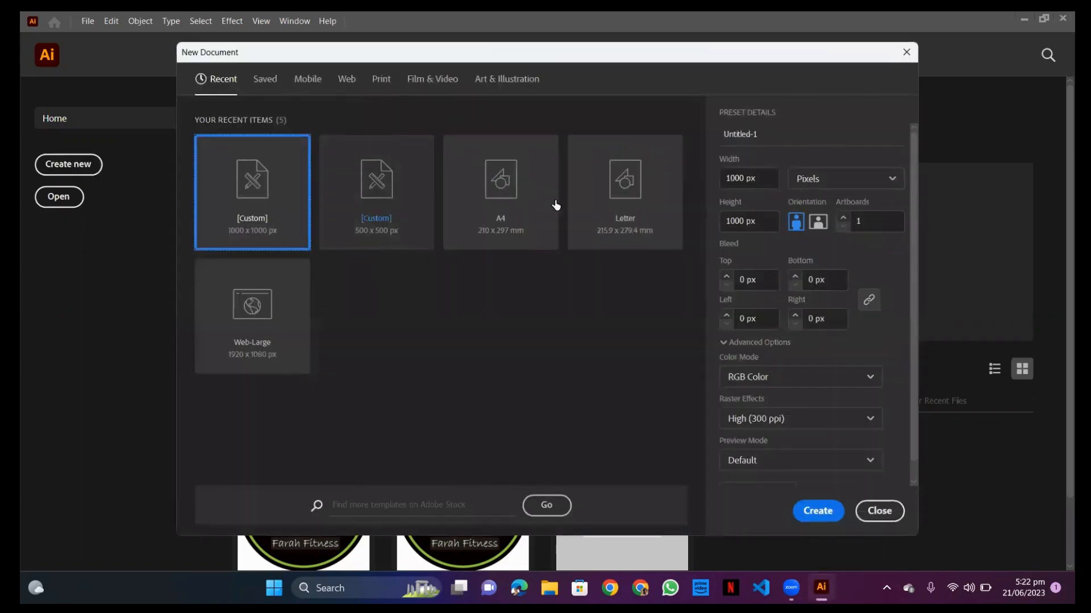
{"action": "left_click", "coordinate": [487, 181]}
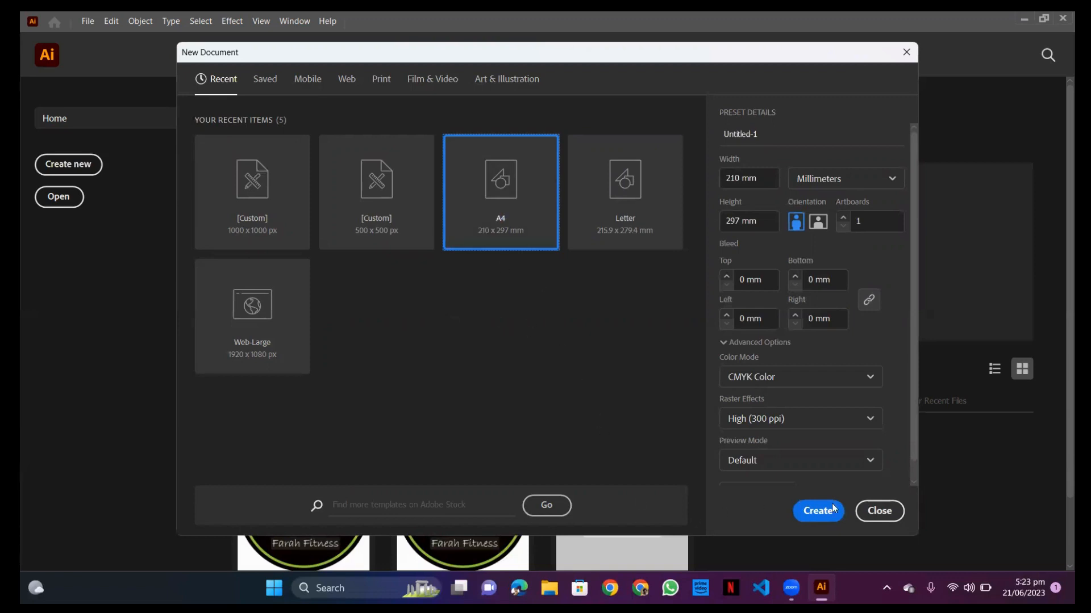
{"action": "left_click", "coordinate": [387, 236]}
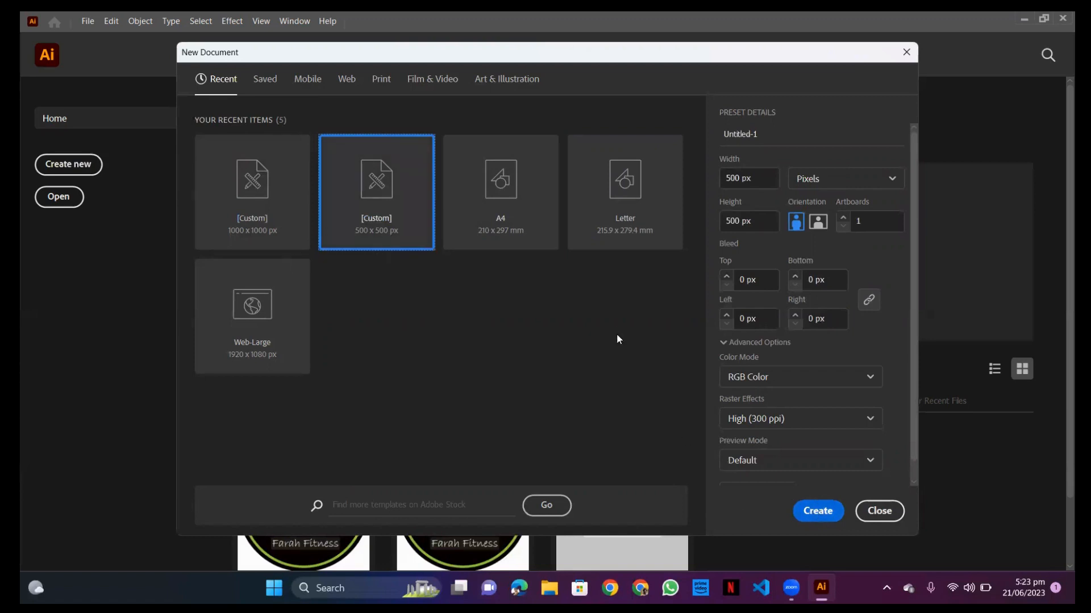
{"action": "left_click", "coordinate": [526, 231]}
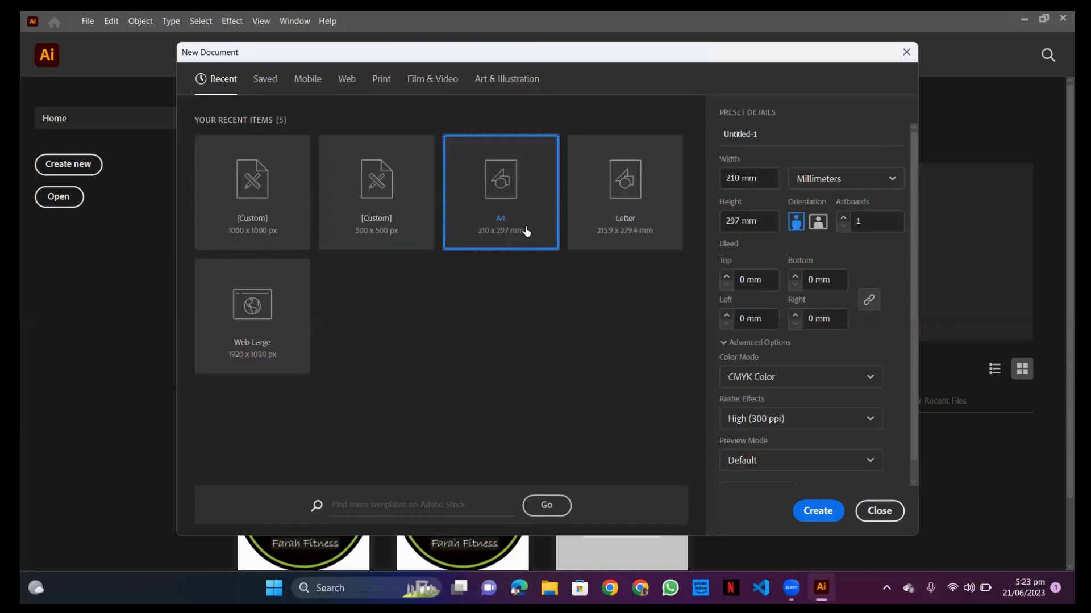
{"action": "left_click", "coordinate": [360, 202]}
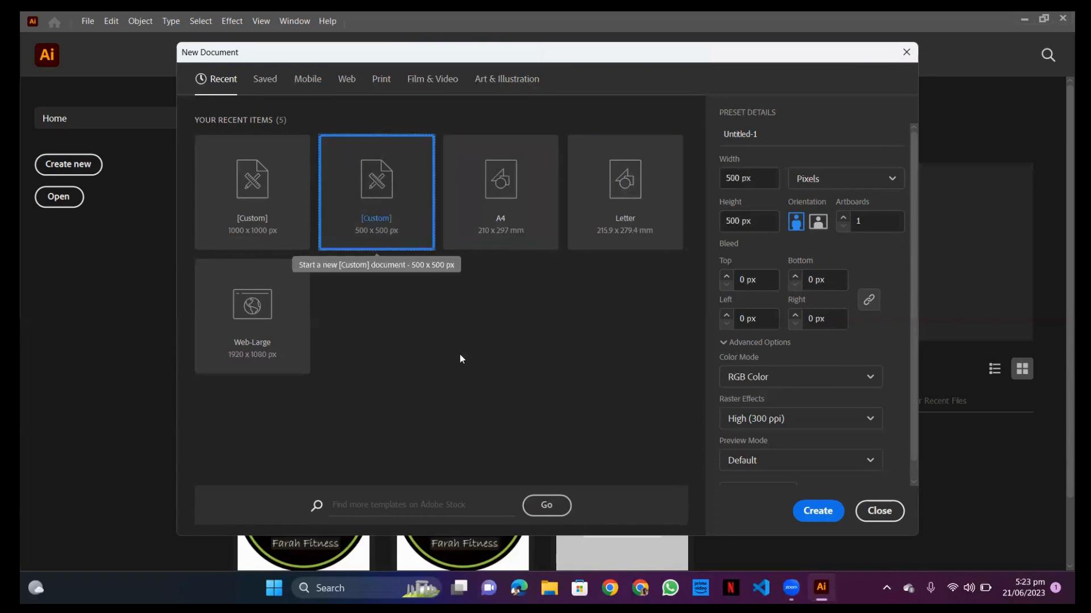
{"action": "left_click", "coordinate": [801, 514]}
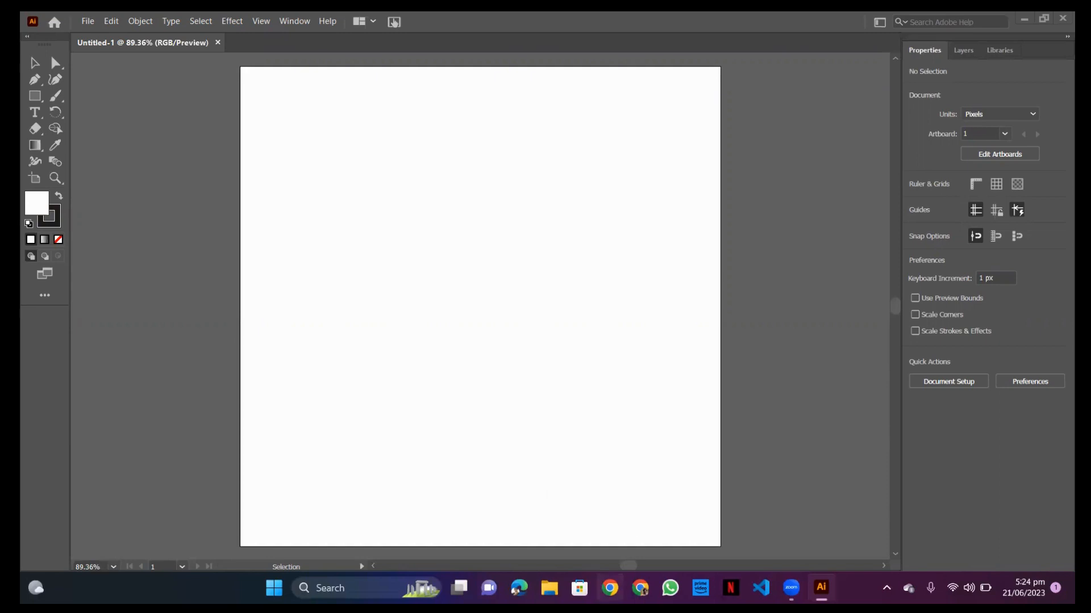
Switch to Google Chrome with the ASQ Services profile and get ready to enter a Google search
{"action": "left_click", "coordinate": [619, 591]}
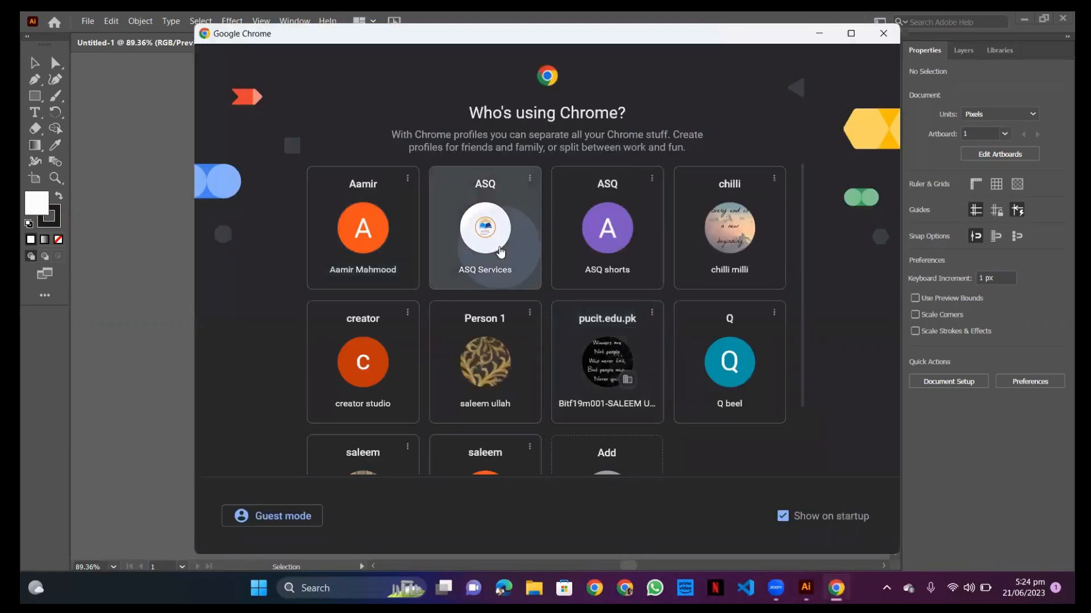
{"action": "left_click", "coordinate": [500, 234]}
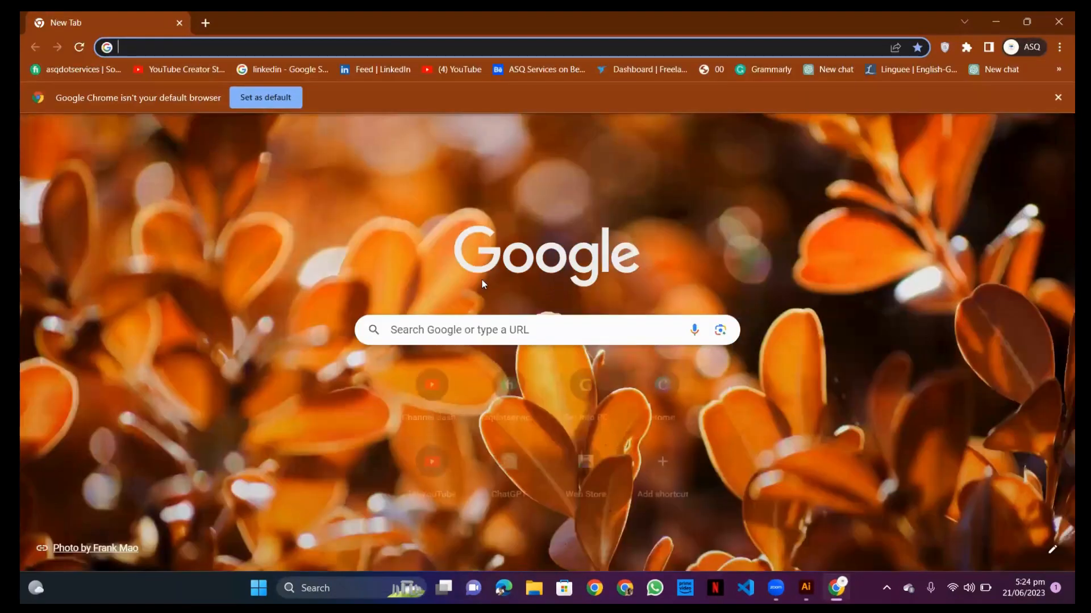
{"action": "left_click", "coordinate": [487, 330]}
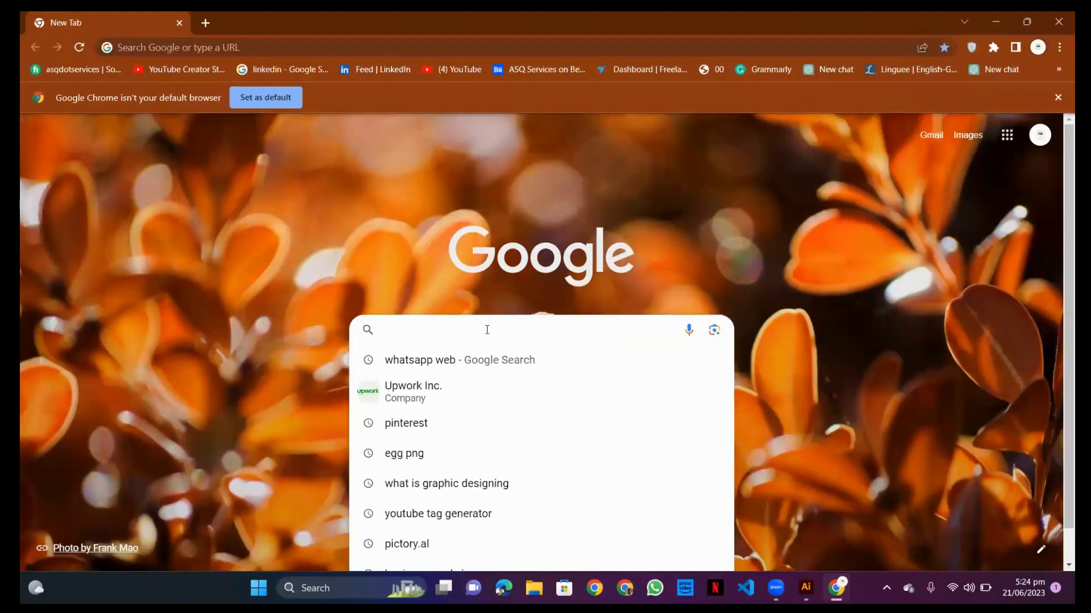
{"action": "type", "text": "SHORT"}
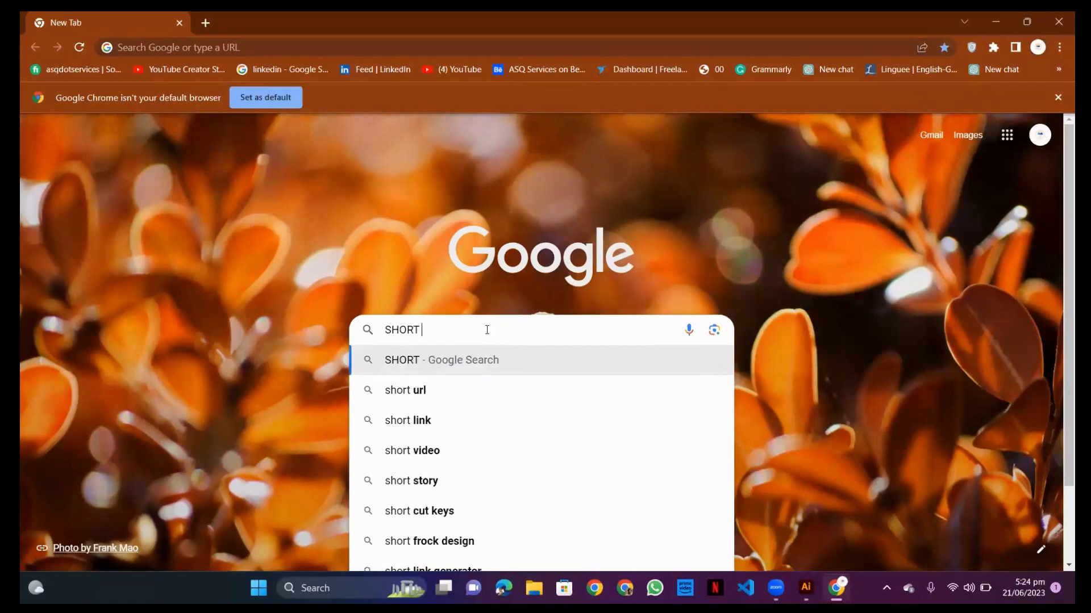
{"action": "key", "text": "BackSpace"}
{"action": "key", "text": "BackSpace"}
{"action": "key", "text": "BackSpace"}
{"action": "key", "text": "BackSpace"}
{"action": "key", "text": "BackSpace"}
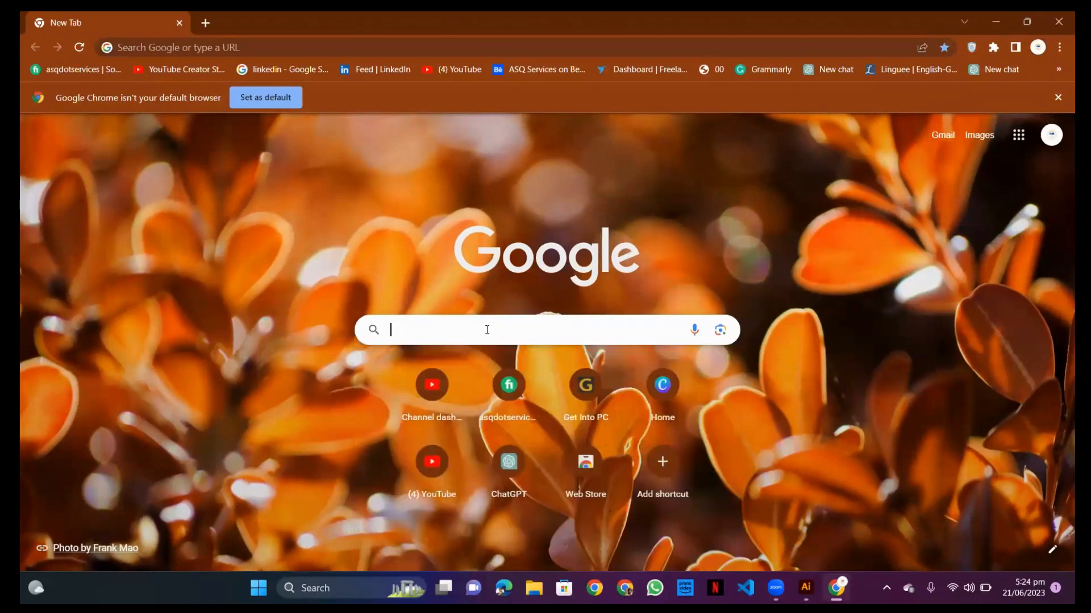
Search Google for "moral stories" and look through the list of results
{"action": "type", "text": "mORAL"}
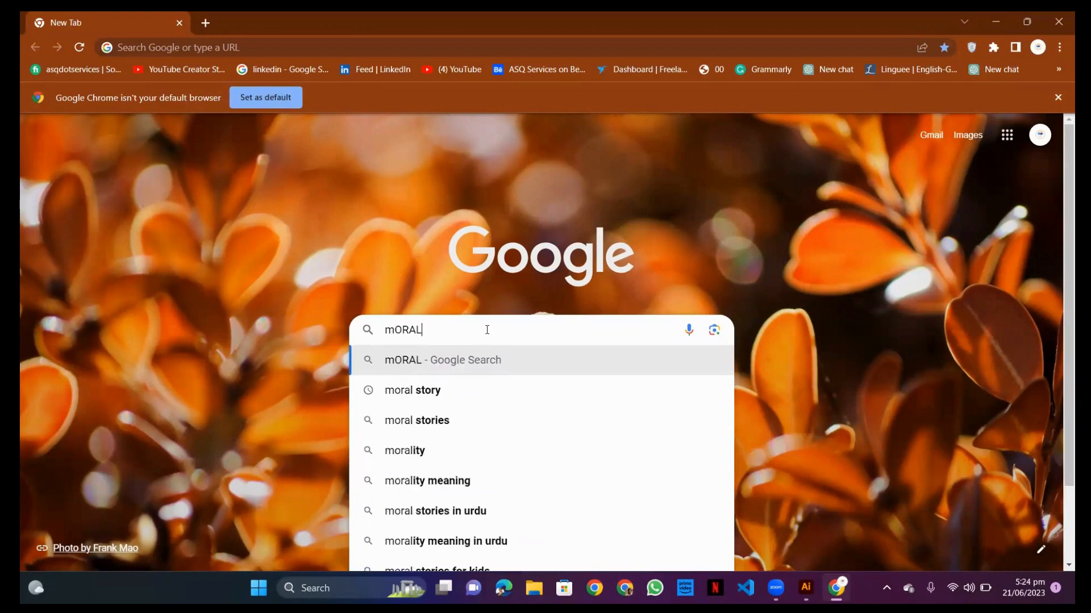
{"action": "left_click", "coordinate": [474, 423]}
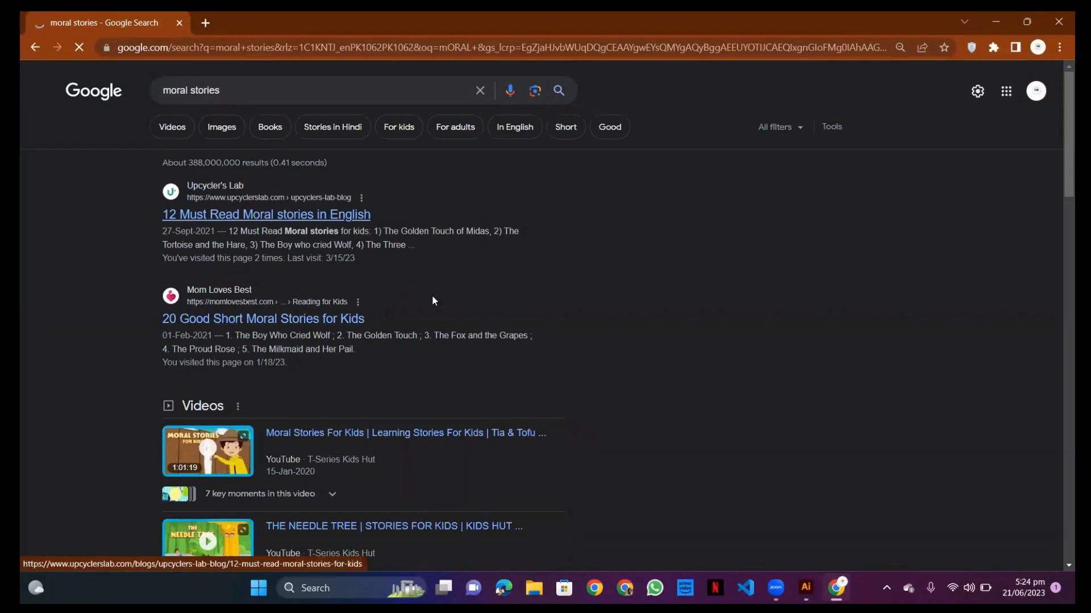
{"action": "scroll", "coordinate": [433, 298], "scroll_direction": "down", "scroll_amount": 20}
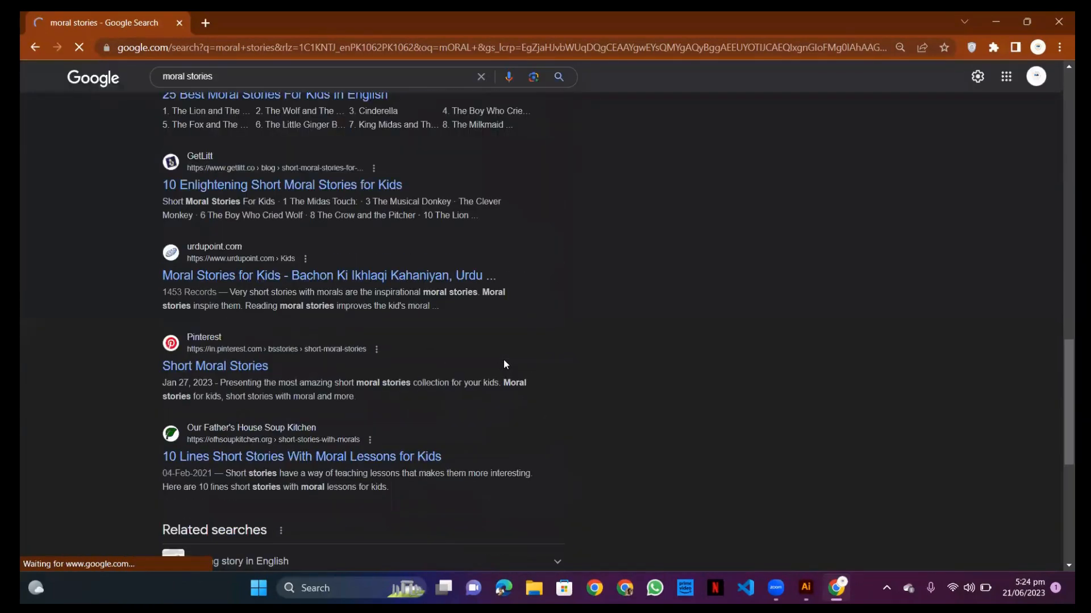
{"action": "scroll", "coordinate": [504, 364], "scroll_direction": "up", "scroll_amount": 20}
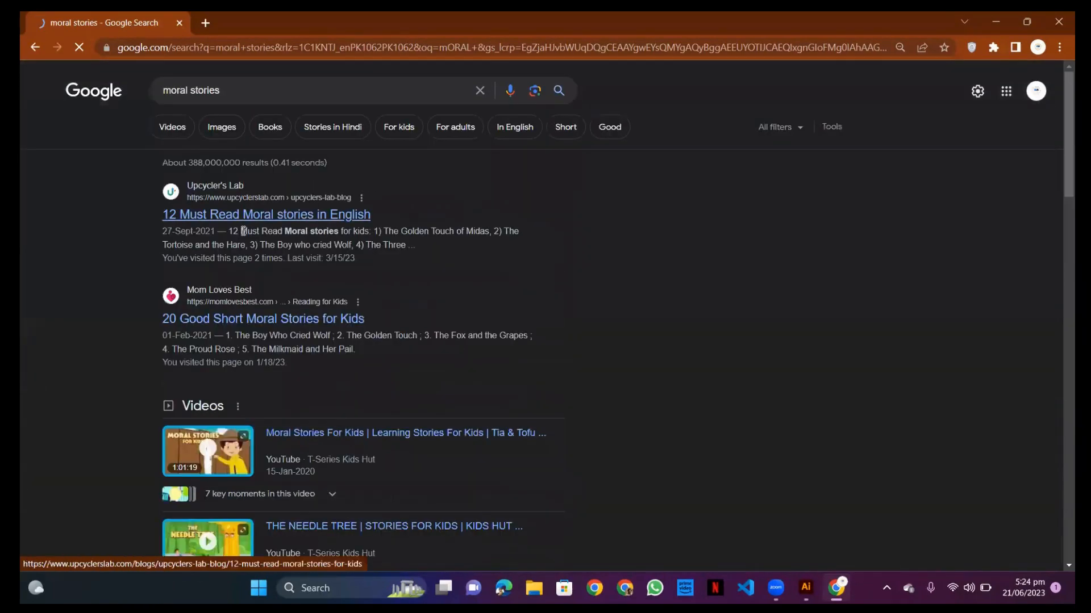
Open the Upcycler's Lab article "12 Must Read Moral stories in English" and skim its stories
{"action": "left_click", "coordinate": [238, 215]}
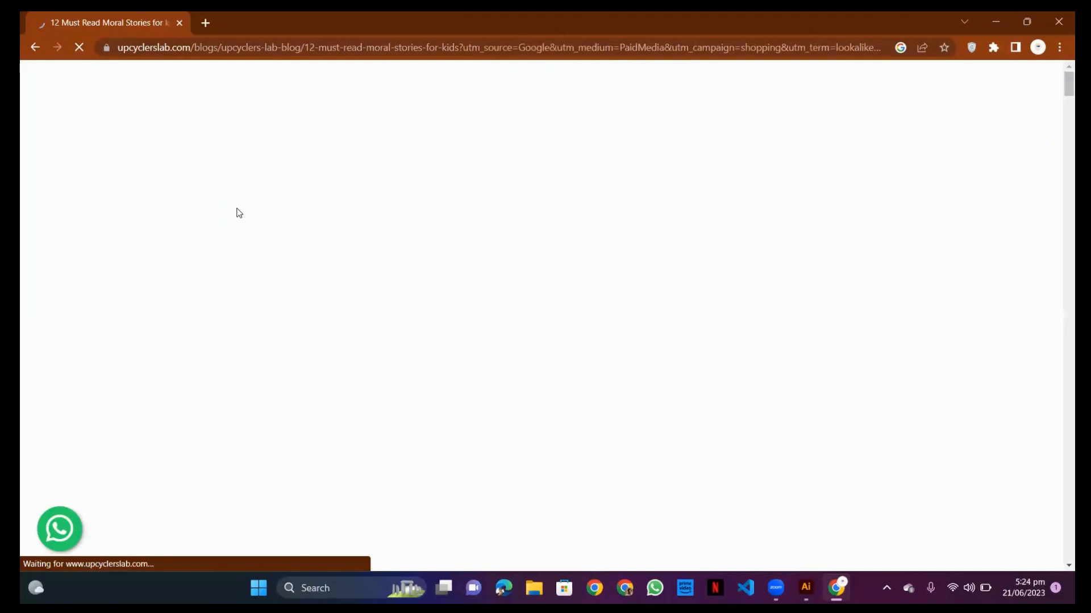
{"action": "scroll", "coordinate": [385, 268], "scroll_direction": "down", "scroll_amount": 10}
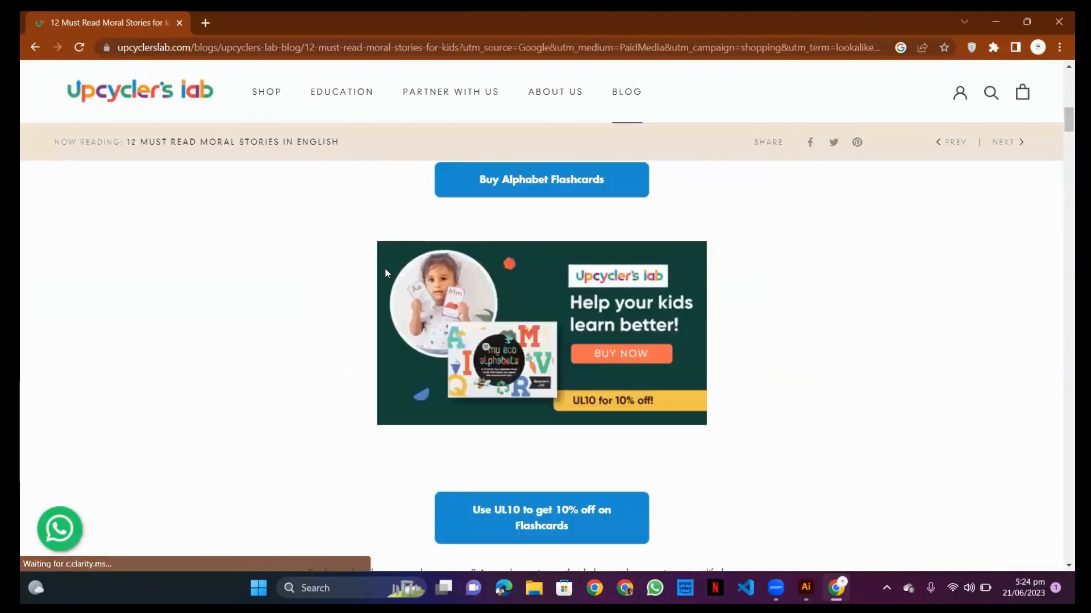
{"action": "scroll", "coordinate": [385, 271], "scroll_direction": "down", "scroll_amount": 15}
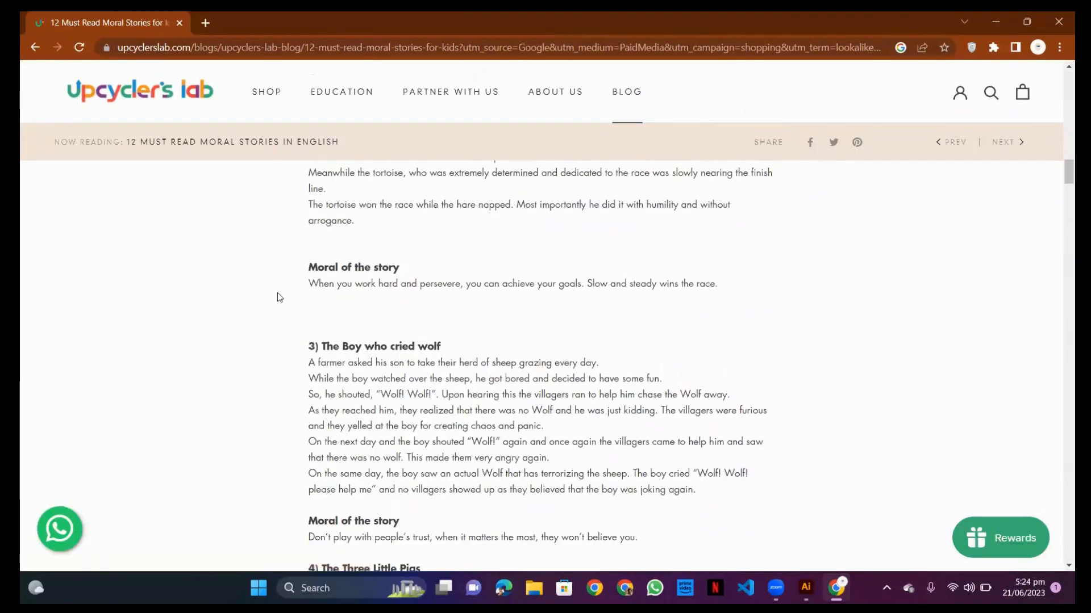
{"action": "scroll", "coordinate": [279, 297], "scroll_direction": "up", "scroll_amount": 12}
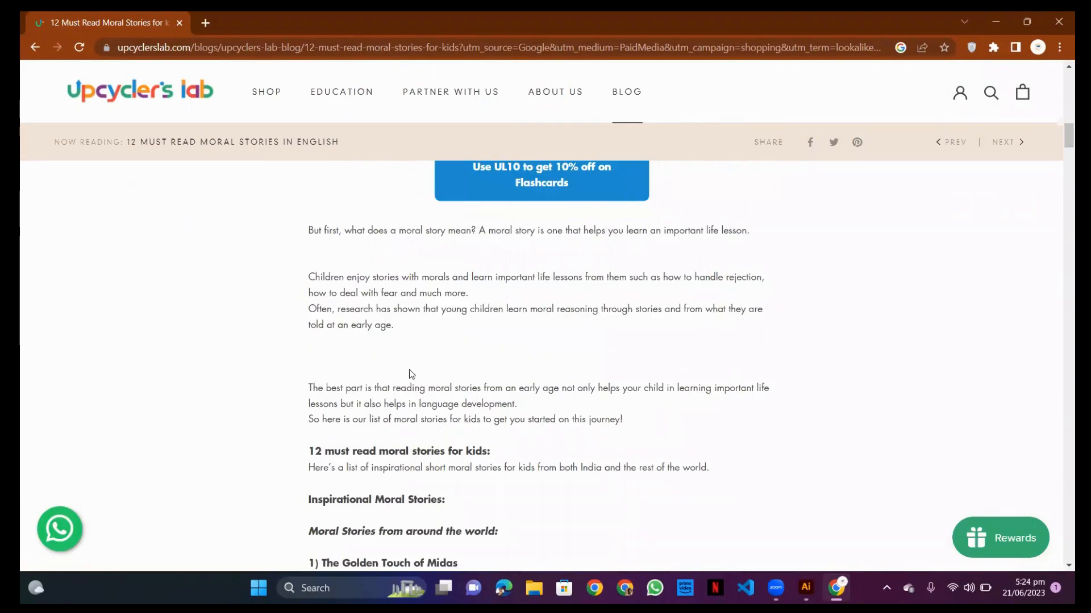
{"action": "scroll", "coordinate": [411, 373], "scroll_direction": "up", "scroll_amount": 10}
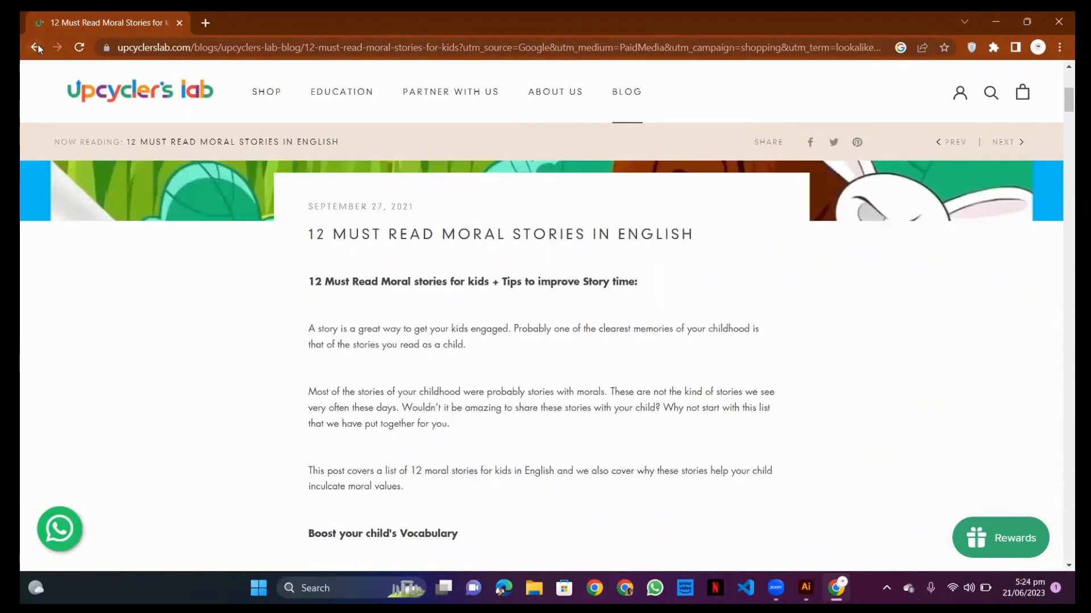
Return to the search results, open "20 Good Short Moral Stories for Kids" from Mom Loves Best and skim its first story
{"action": "left_click", "coordinate": [35, 47]}
{"action": "scroll", "coordinate": [311, 246], "scroll_direction": "down", "scroll_amount": 1}
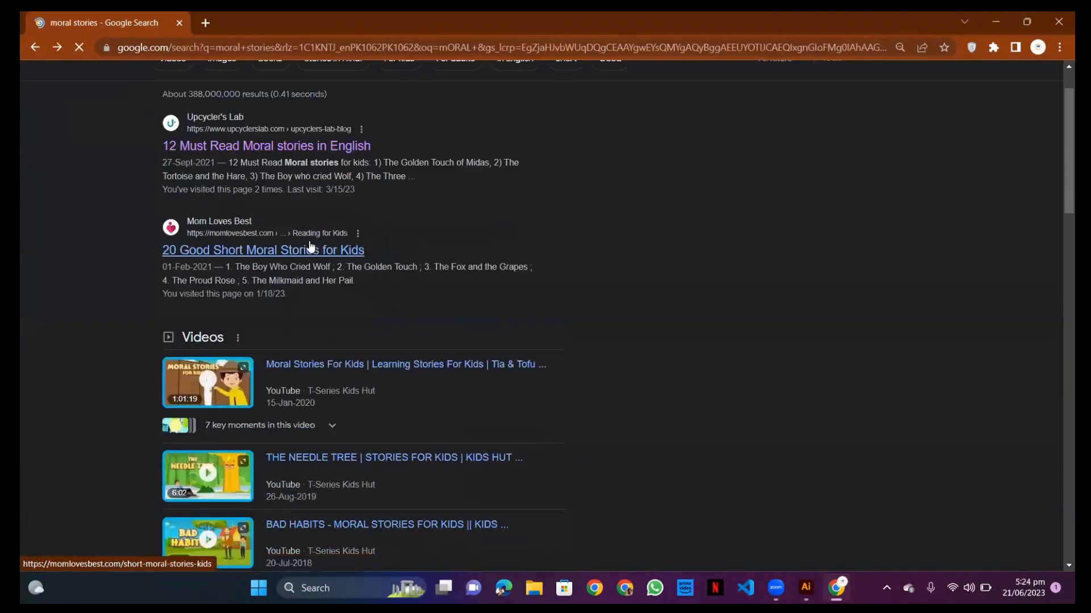
{"action": "left_click", "coordinate": [311, 247]}
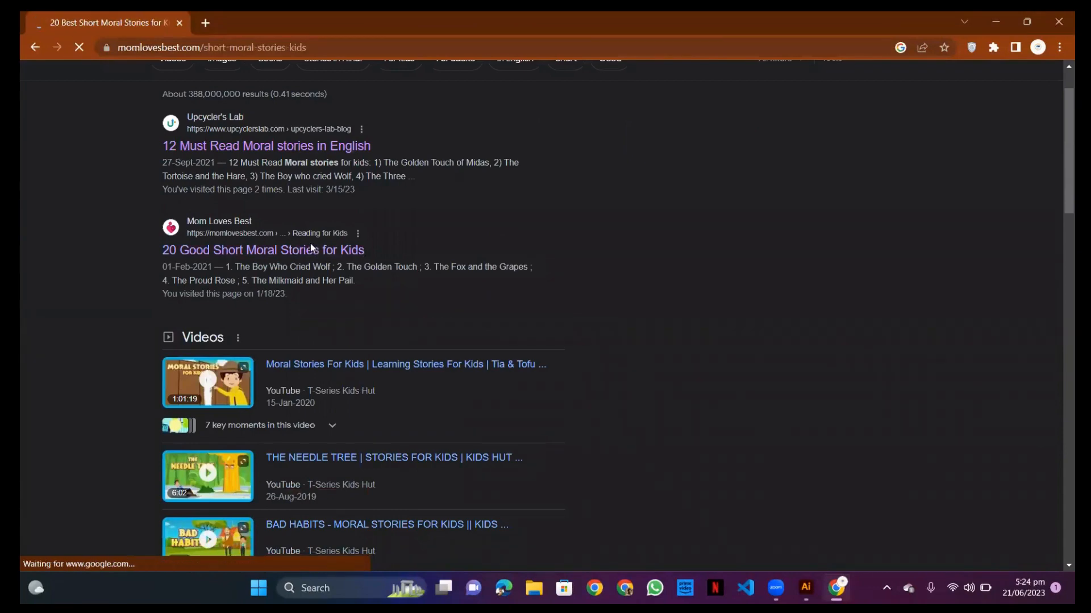
{"action": "scroll", "coordinate": [738, 359], "scroll_direction": "down", "scroll_amount": 10}
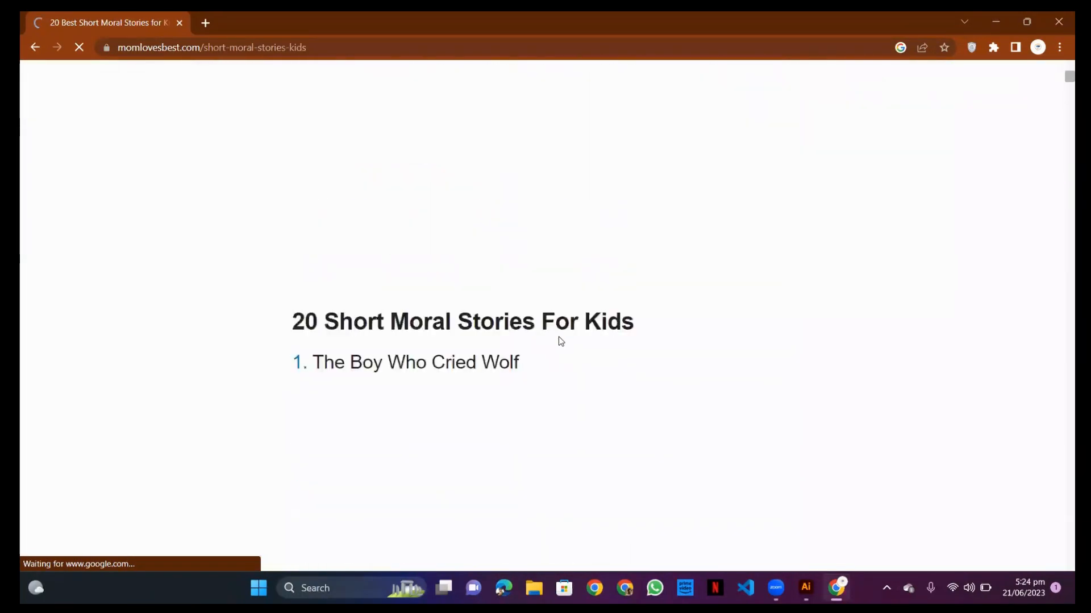
{"action": "scroll", "coordinate": [607, 314], "scroll_direction": "down", "scroll_amount": 6}
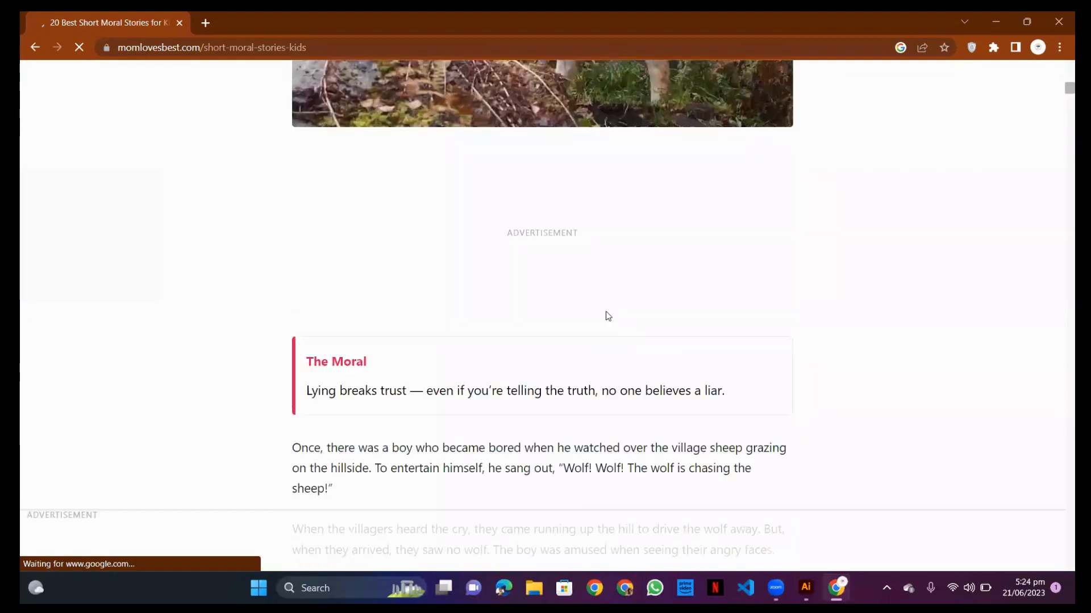
Skim the article's stories as far as "The Milkmaid and Her Pail" and return to the picture of "The Proud Rose"
{"action": "scroll", "coordinate": [608, 316], "scroll_direction": "down", "scroll_amount": 18}
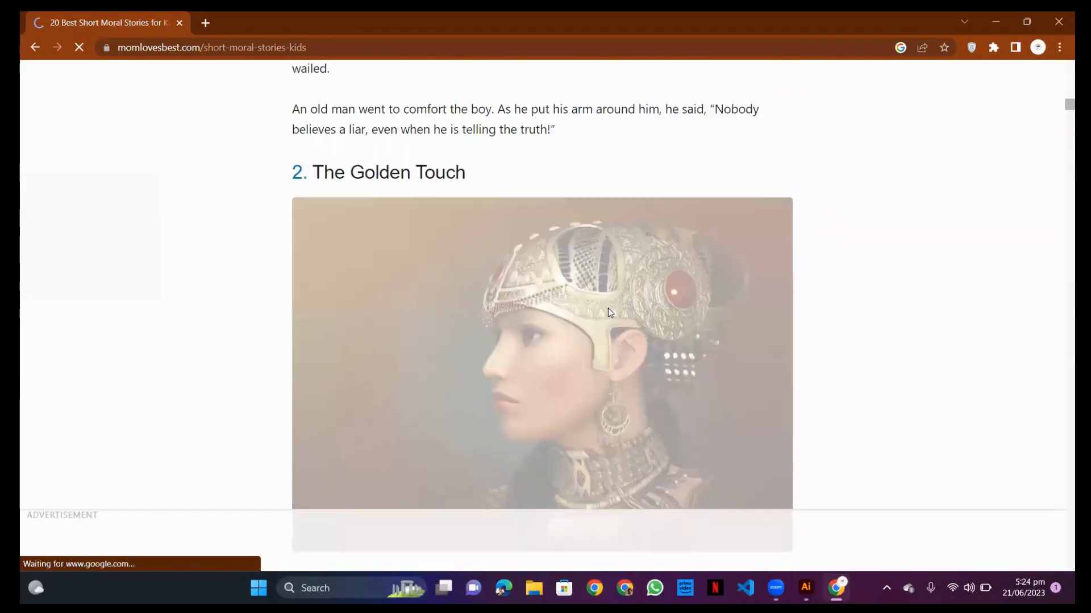
{"action": "scroll", "coordinate": [609, 306], "scroll_direction": "down", "scroll_amount": 13}
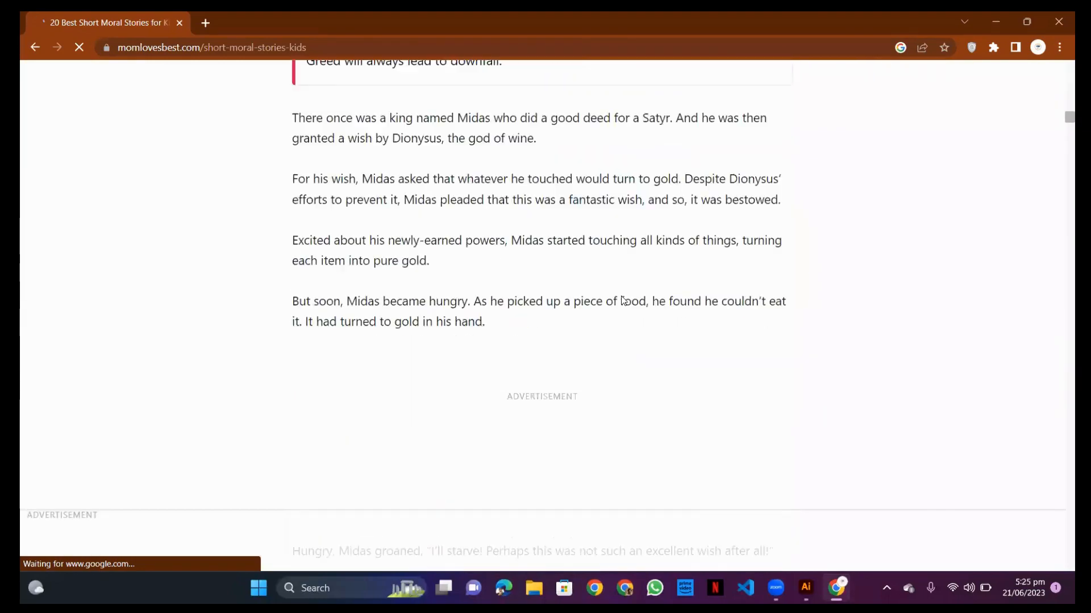
{"action": "scroll", "coordinate": [623, 301], "scroll_direction": "down", "scroll_amount": 8}
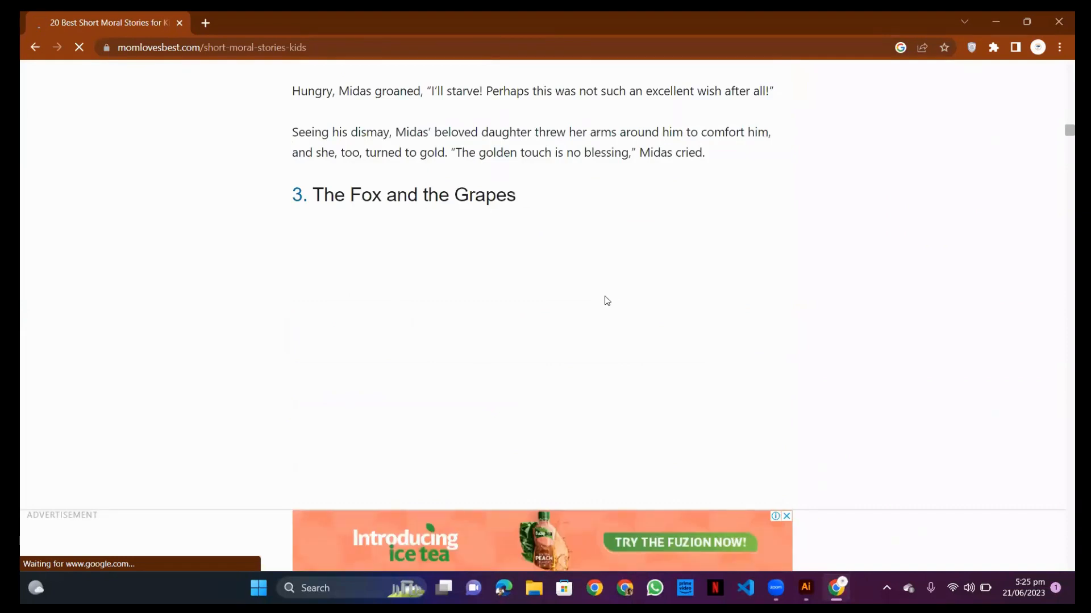
{"action": "scroll", "coordinate": [605, 300], "scroll_direction": "down", "scroll_amount": 4}
{"action": "scroll", "coordinate": [606, 300], "scroll_direction": "down", "scroll_amount": 5}
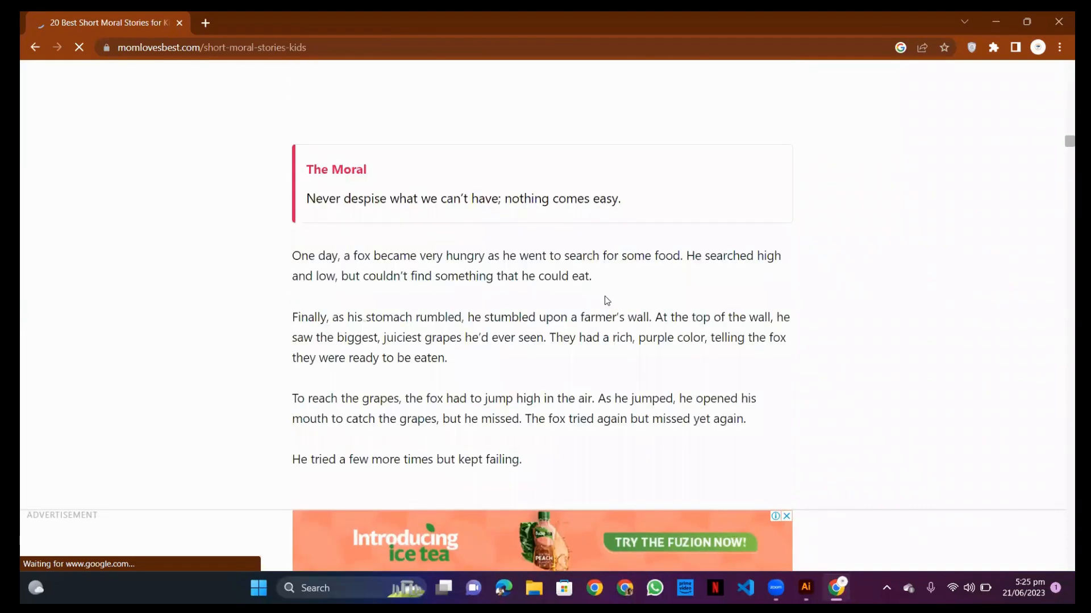
{"action": "scroll", "coordinate": [607, 300], "scroll_direction": "down", "scroll_amount": 5}
{"action": "scroll", "coordinate": [606, 301], "scroll_direction": "down", "scroll_amount": 2}
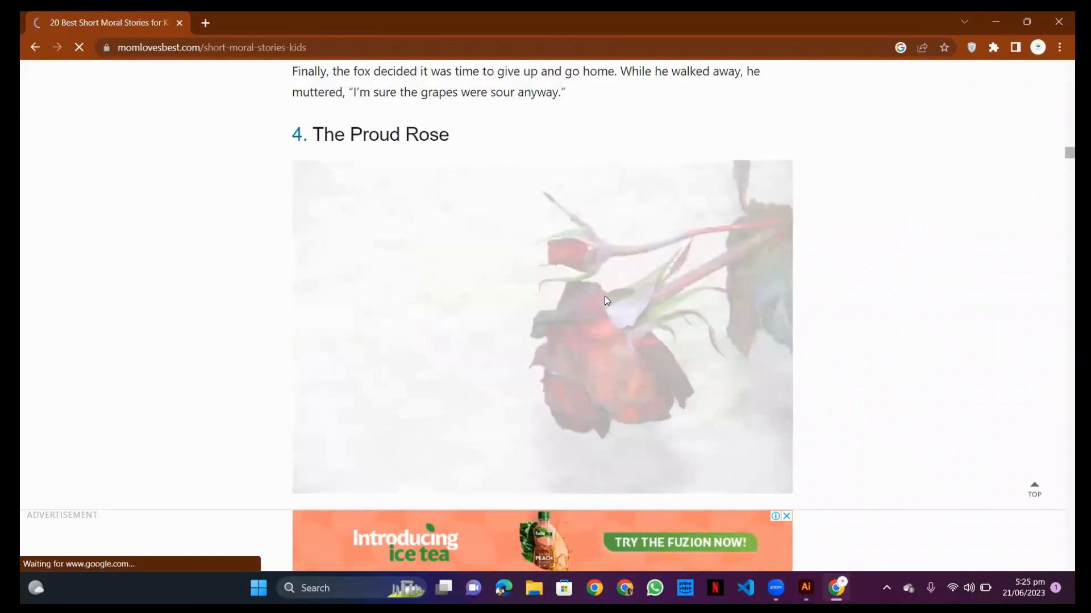
{"action": "scroll", "coordinate": [604, 296], "scroll_direction": "up", "scroll_amount": 2}
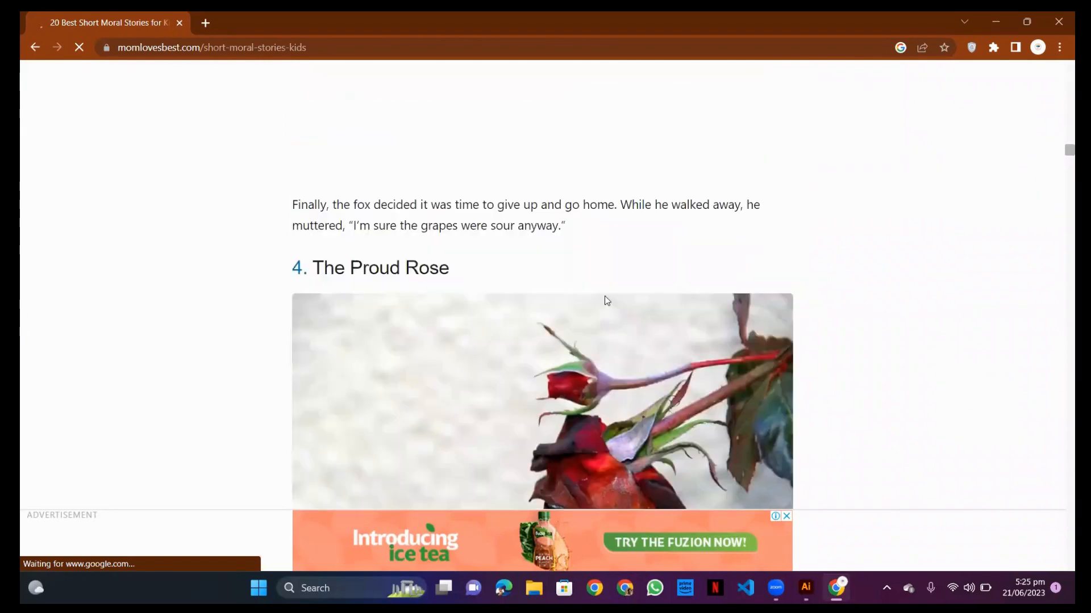
{"action": "scroll", "coordinate": [604, 296], "scroll_direction": "down", "scroll_amount": 2}
{"action": "scroll", "coordinate": [607, 298], "scroll_direction": "down", "scroll_amount": 3}
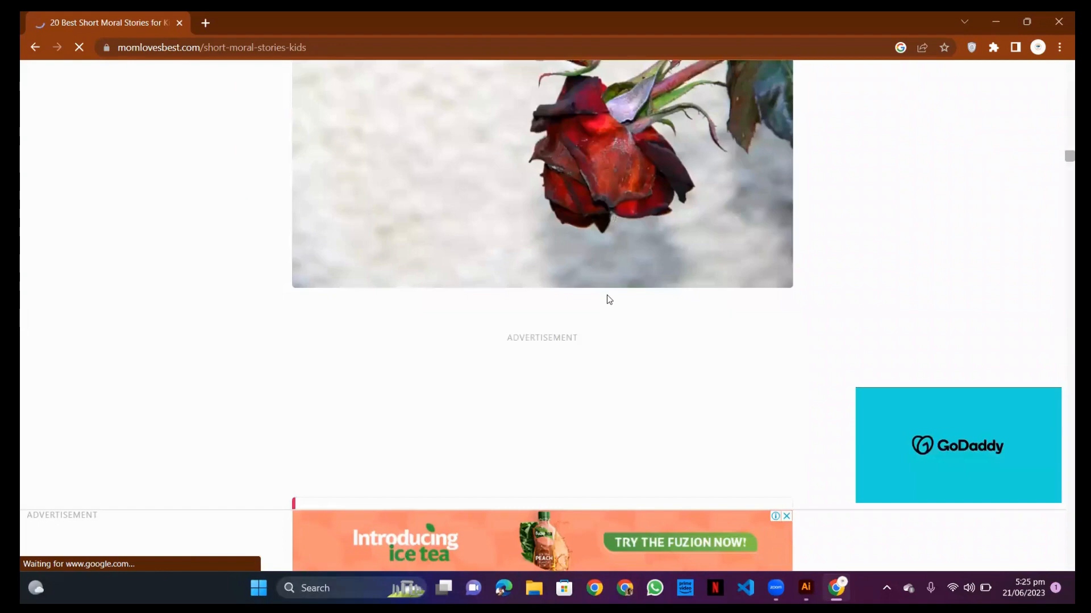
{"action": "scroll", "coordinate": [607, 298], "scroll_direction": "down", "scroll_amount": 3}
{"action": "scroll", "coordinate": [608, 300], "scroll_direction": "down", "scroll_amount": 5}
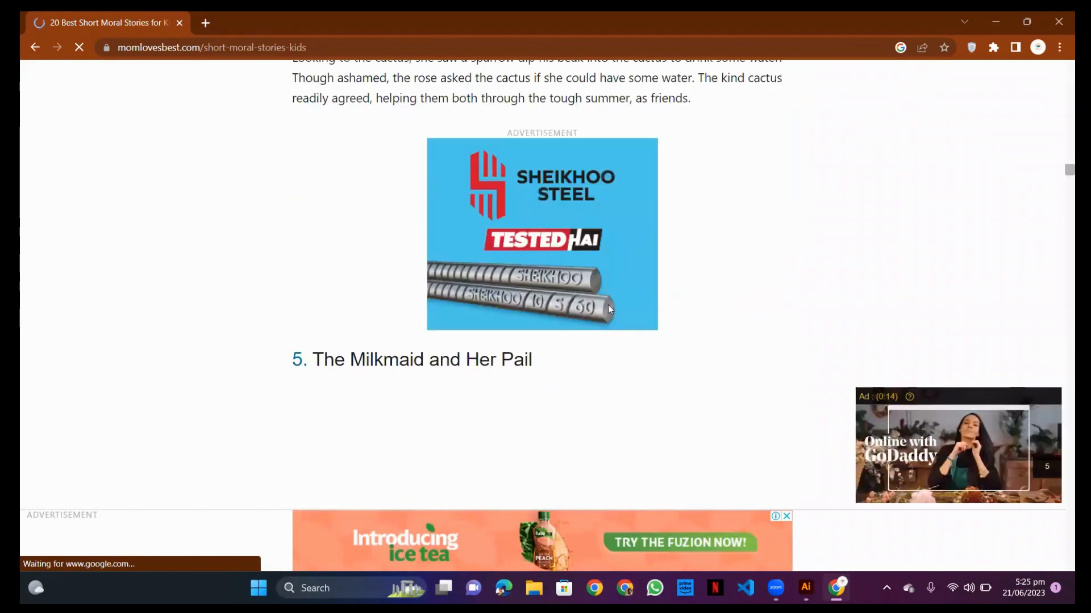
{"action": "scroll", "coordinate": [608, 309], "scroll_direction": "up", "scroll_amount": 5}
{"action": "scroll", "coordinate": [659, 309], "scroll_direction": "up", "scroll_amount": 3}
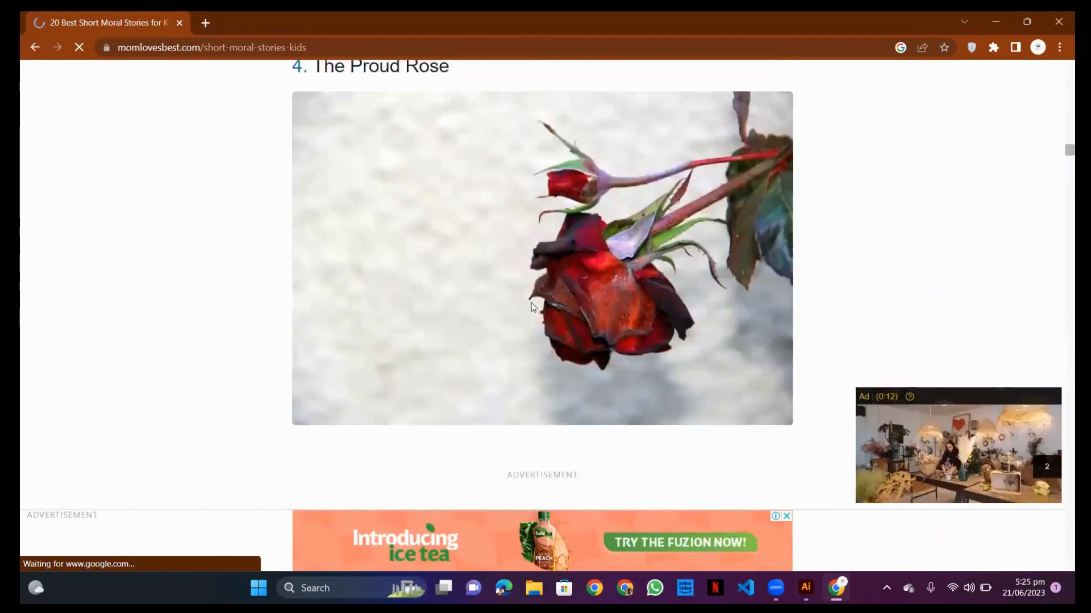
{"action": "scroll", "coordinate": [530, 302], "scroll_direction": "up", "scroll_amount": 2}
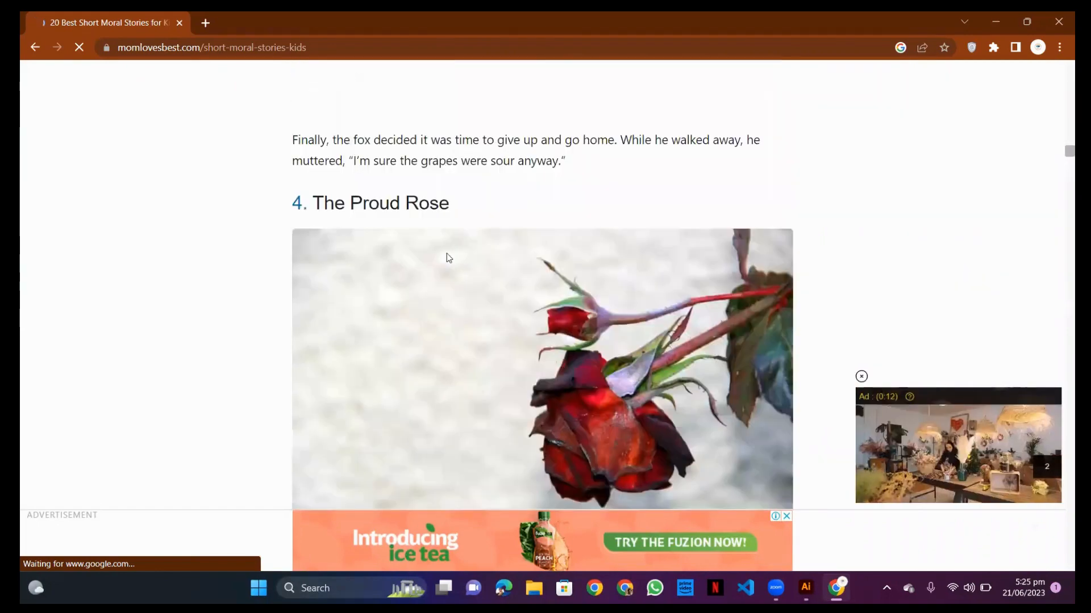
{"action": "right_click", "coordinate": [588, 350]}
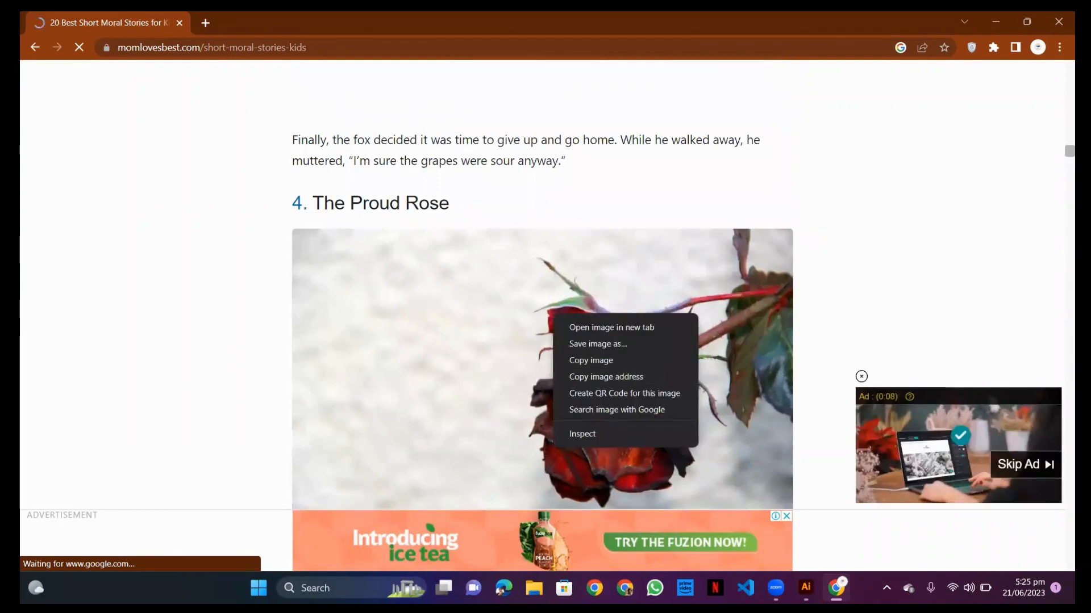
{"action": "key", "text": "Escape"}
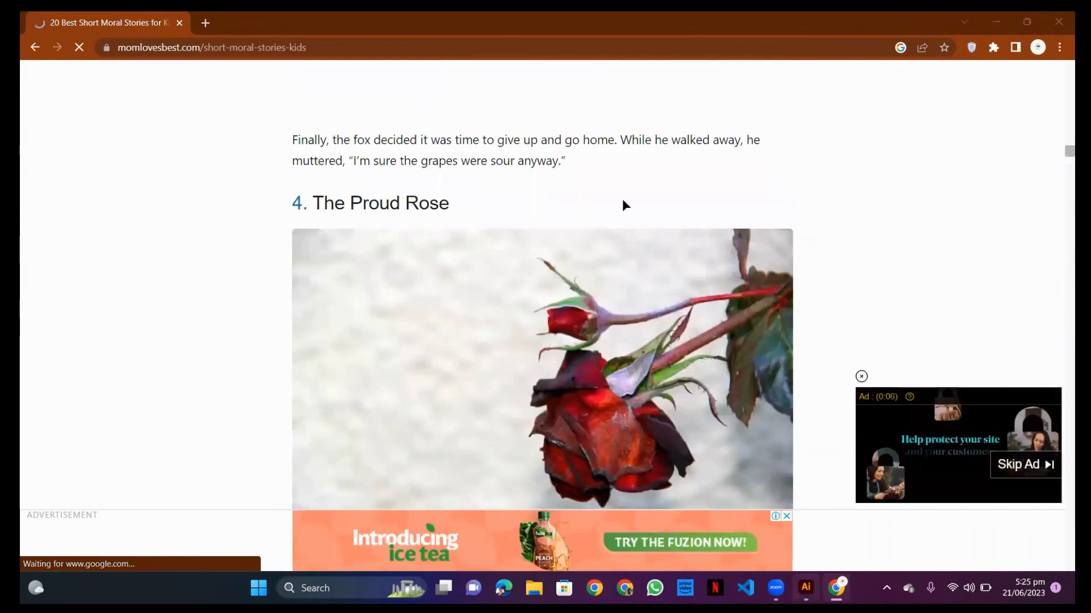
{"action": "key", "text": "alt+Tab"}
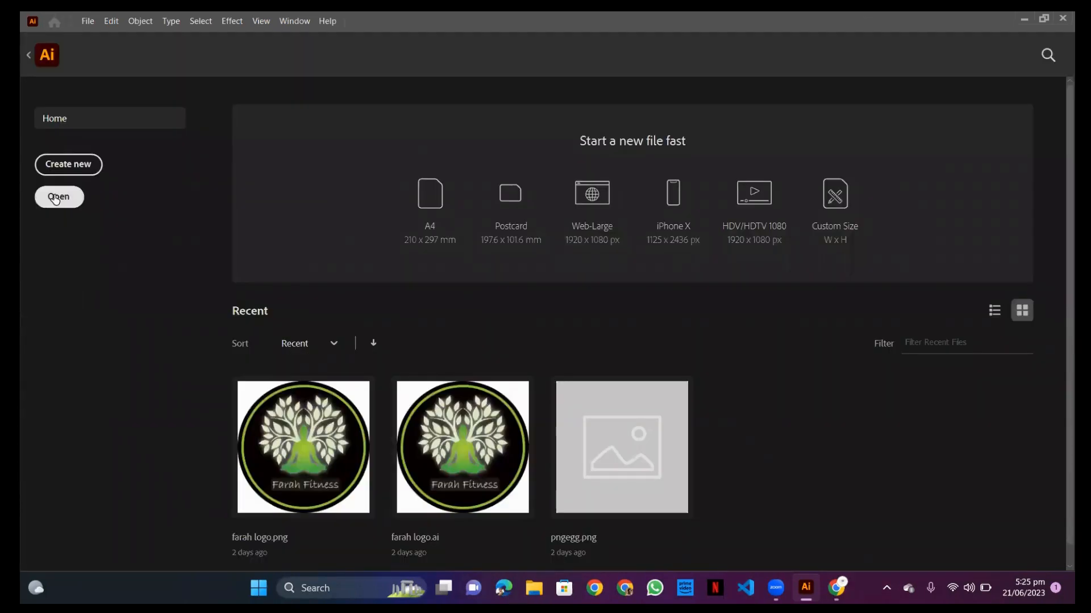
{"action": "left_click", "coordinate": [61, 201]}
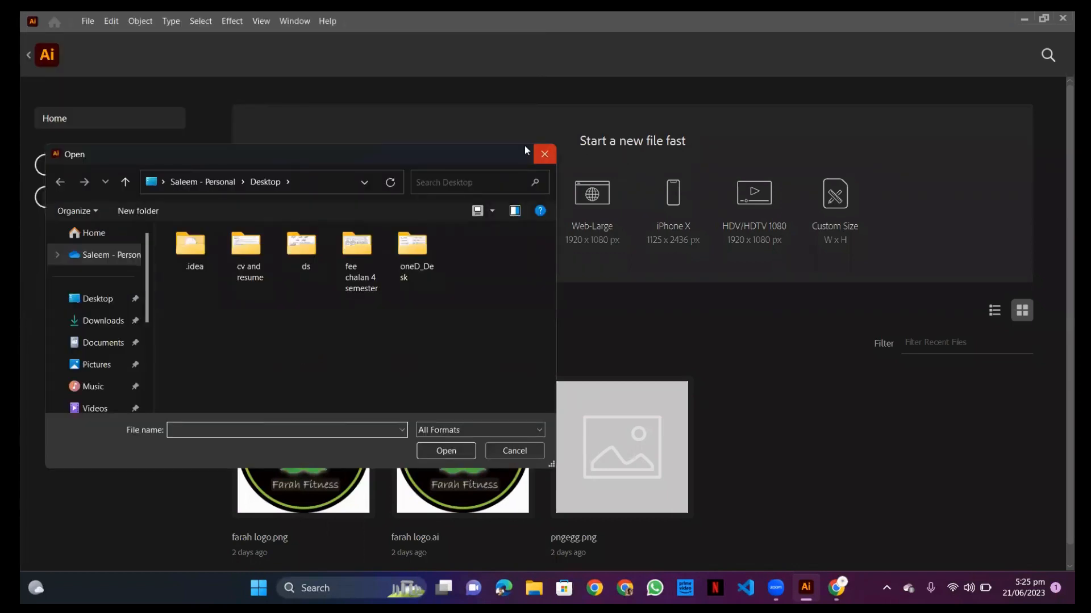
{"action": "left_click", "coordinate": [542, 153]}
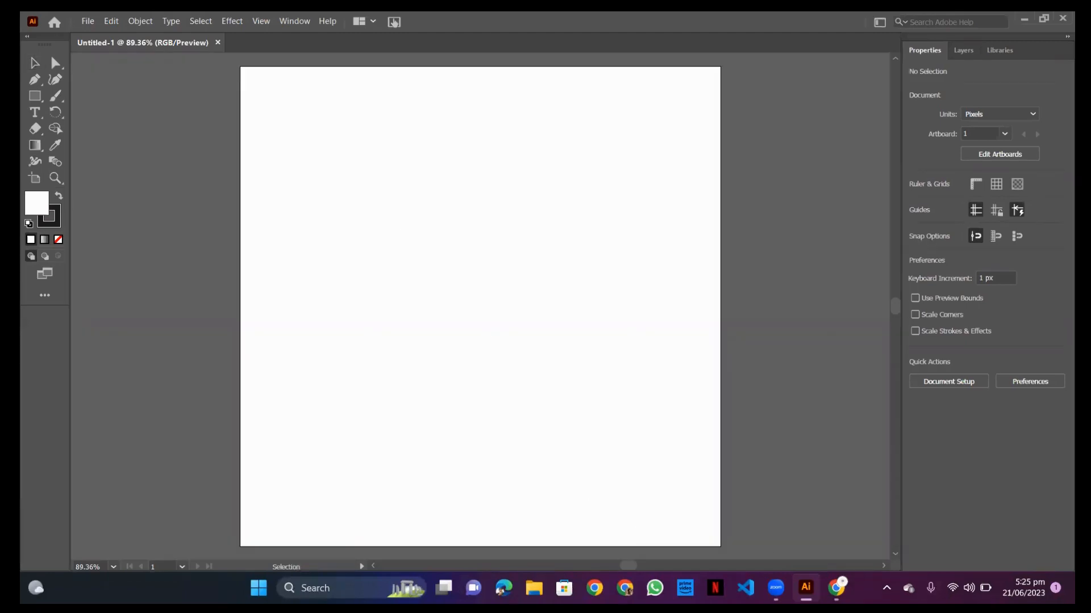
Copy the rose image of "The Proud Rose" from the article in Google Chrome and paste it into the Untitled-1 document in Illustrator
{"action": "left_click", "coordinate": [836, 588]}
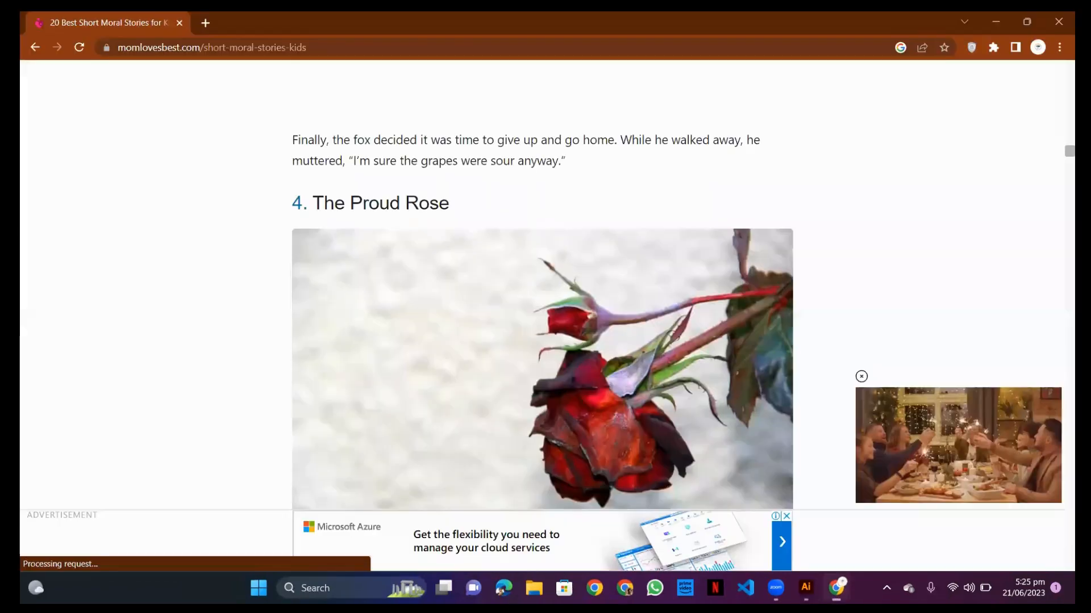
{"action": "right_click", "coordinate": [443, 228]}
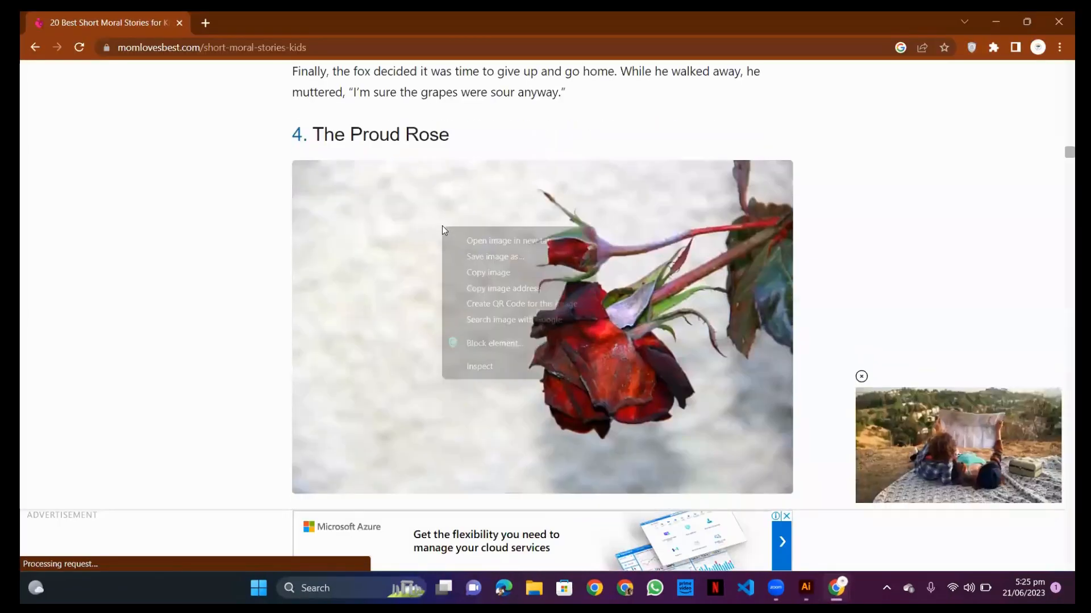
{"action": "left_click", "coordinate": [501, 273]}
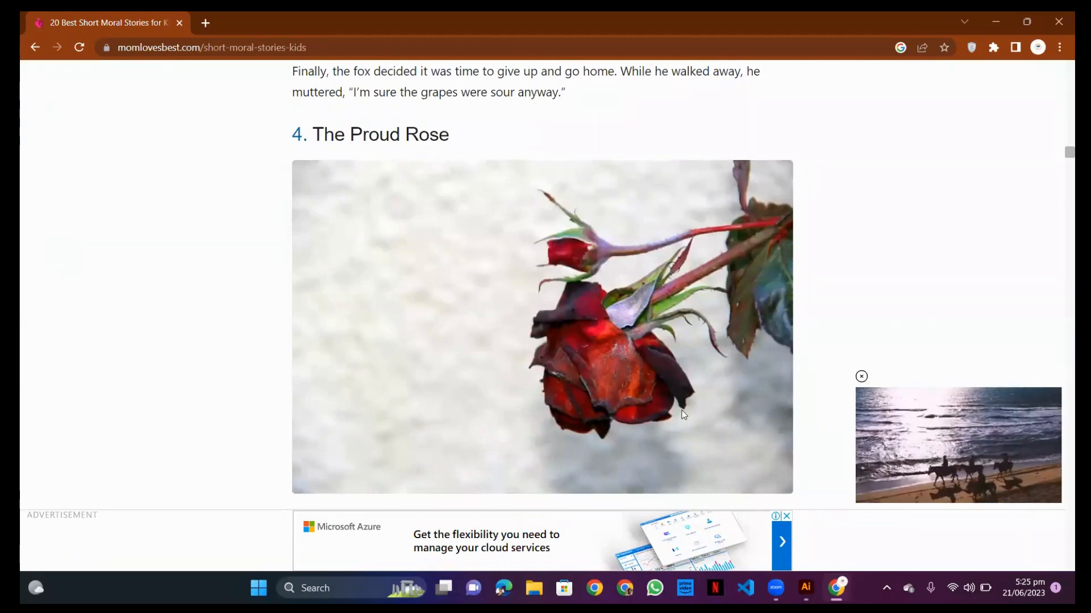
{"action": "left_click", "coordinate": [806, 588]}
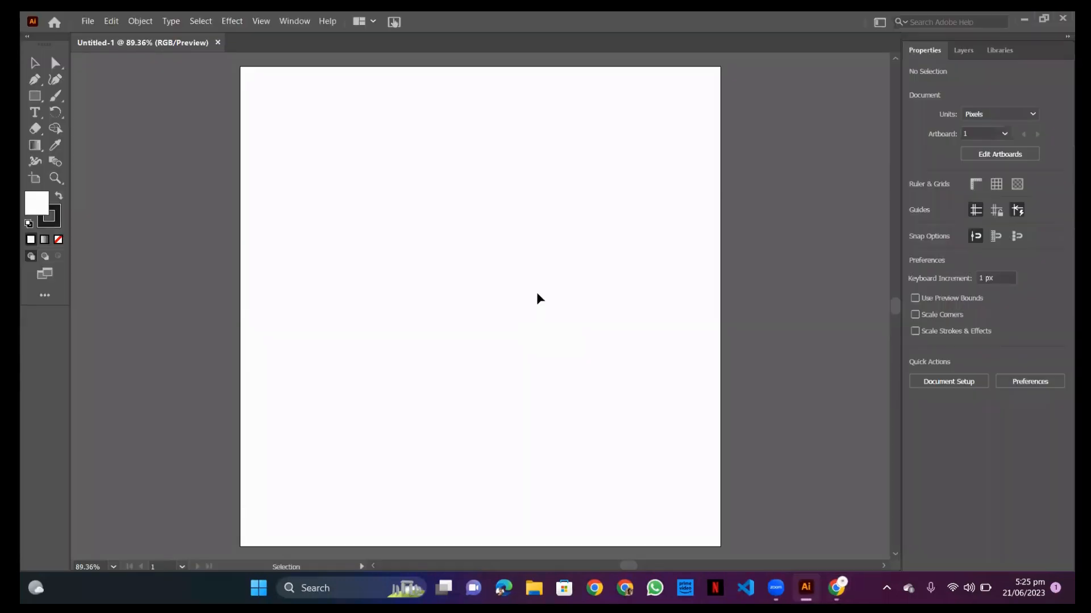
{"action": "key", "text": "ctrl+v"}
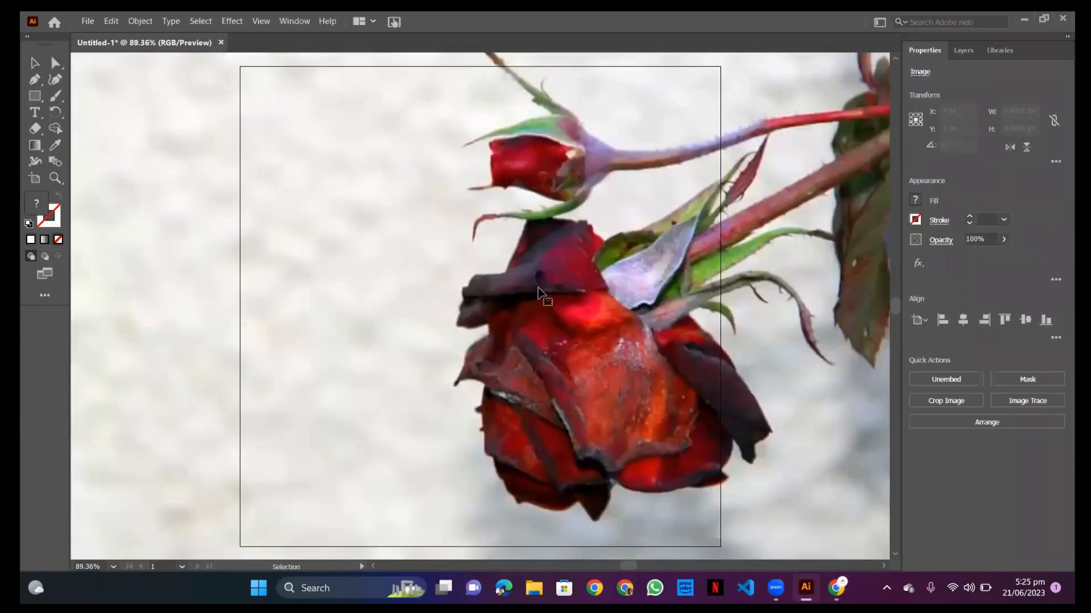
{"action": "scroll", "coordinate": [537, 286], "scroll_direction": "down", "scroll_amount": 2}
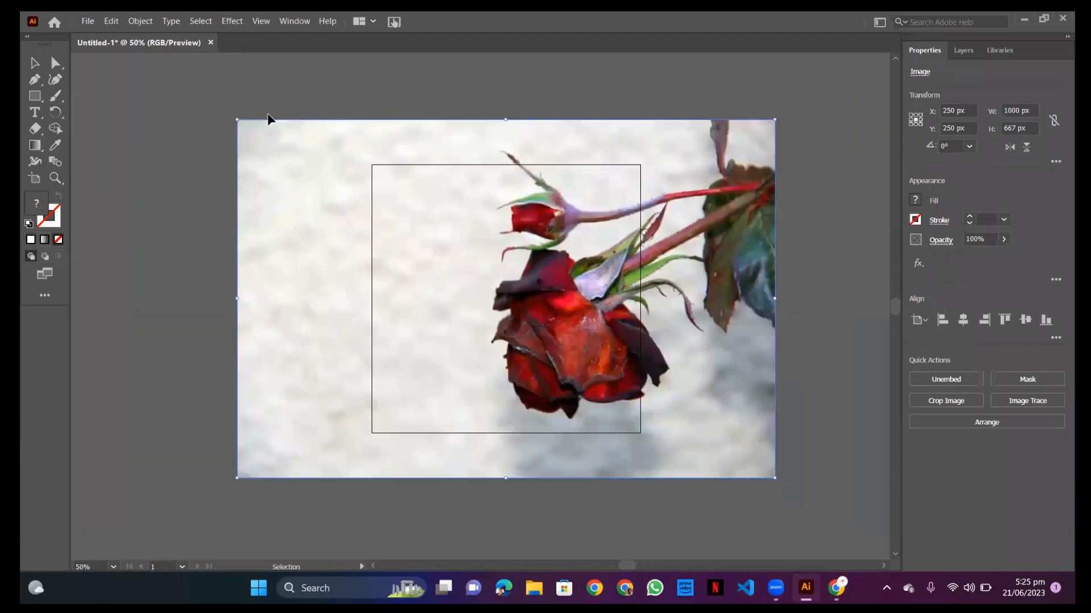
Scale the rose image proportionally to about 480 x 320 px and centre it horizontally on the artboard
{"action": "left_click_drag", "start_coordinate": [232, 118], "coordinate": [610, 355]}
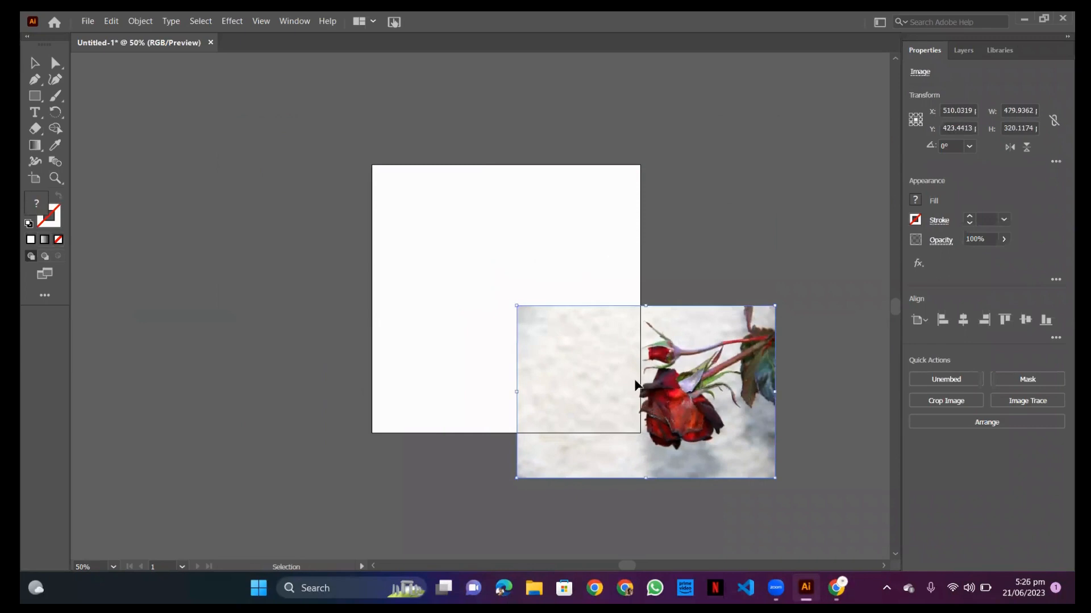
{"action": "left_click_drag", "start_coordinate": [661, 404], "coordinate": [510, 300]}
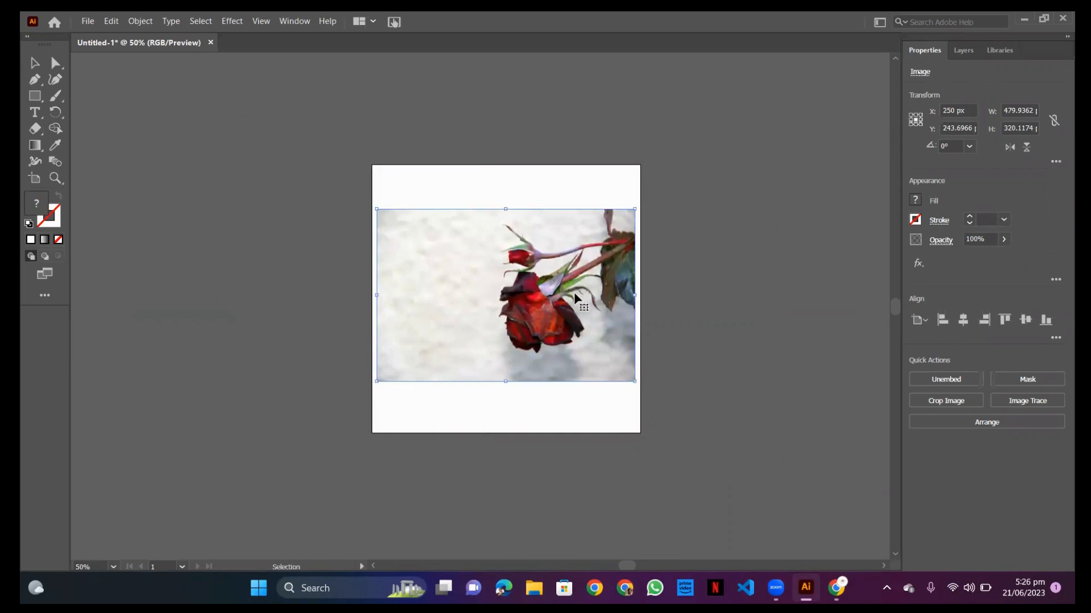
Undo the move and the scaling of the rose image and deselect it
{"action": "key", "text": "a"}
{"action": "key", "text": "ctrl+z"}
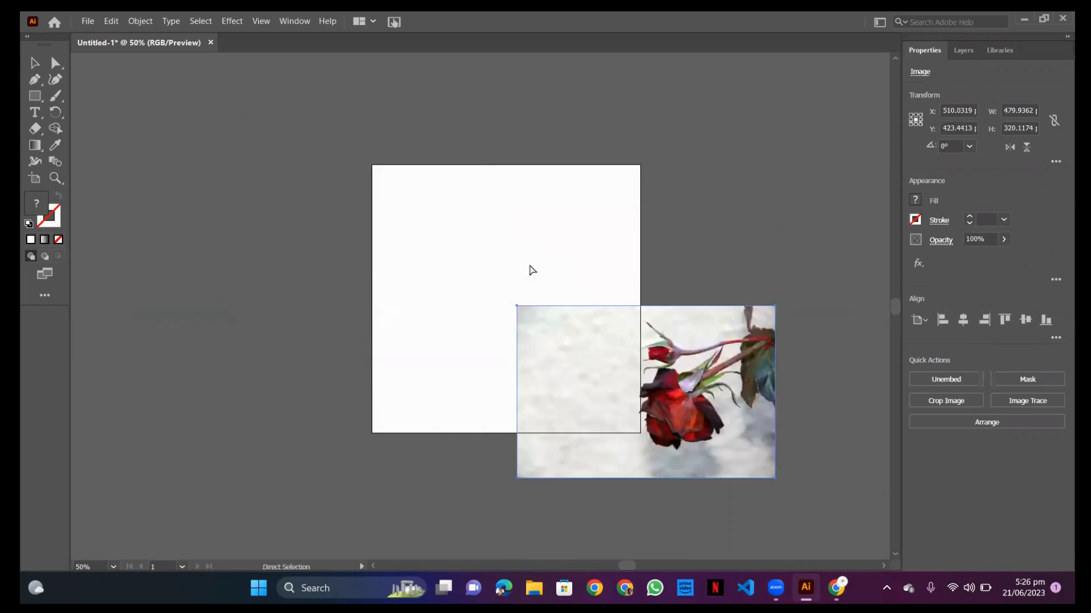
{"action": "key", "text": "ctrl+z"}
{"action": "key", "text": "v"}
{"action": "left_click", "coordinate": [188, 197]}
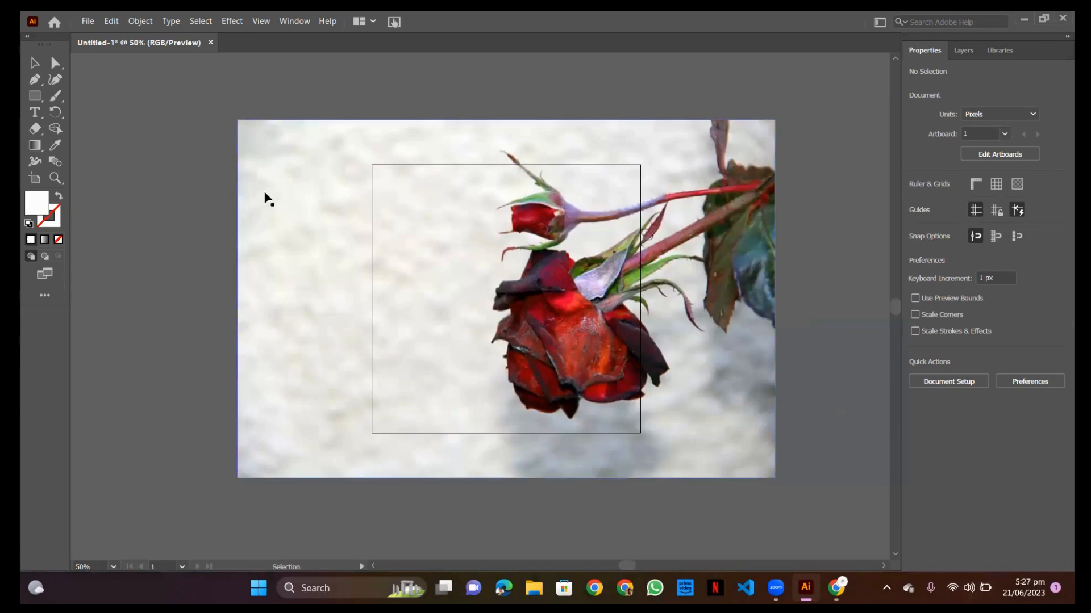
Scale the rose image to about 750 x 500 px, matching the artboard's height and flush with its right edge
{"action": "left_click", "coordinate": [261, 152]}
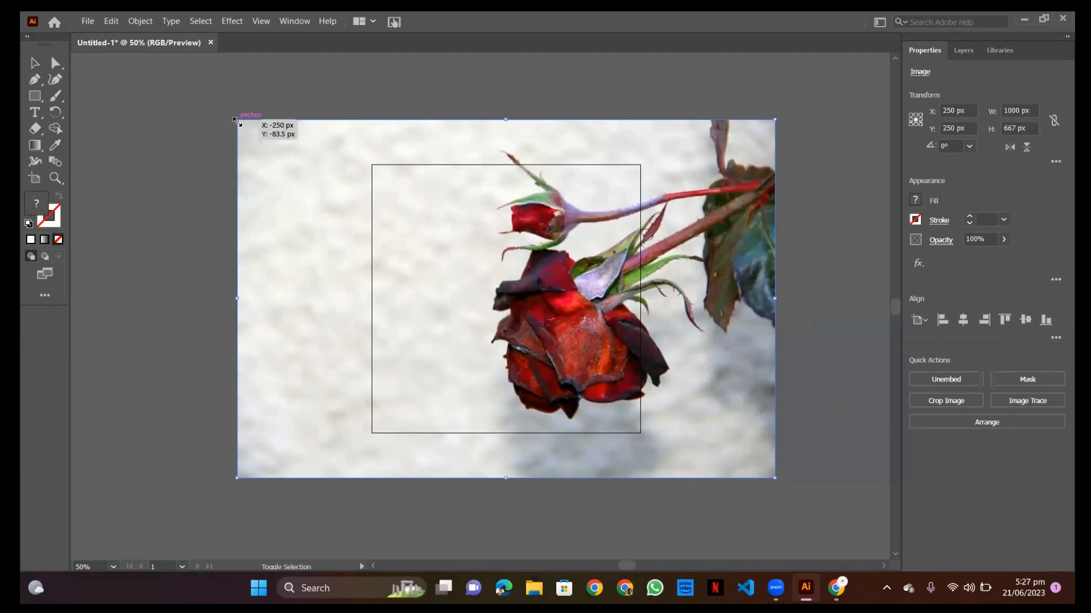
{"action": "left_click_drag", "start_coordinate": [237, 121], "coordinate": [380, 217]}
{"action": "left_click_drag", "start_coordinate": [500, 316], "coordinate": [375, 277]}
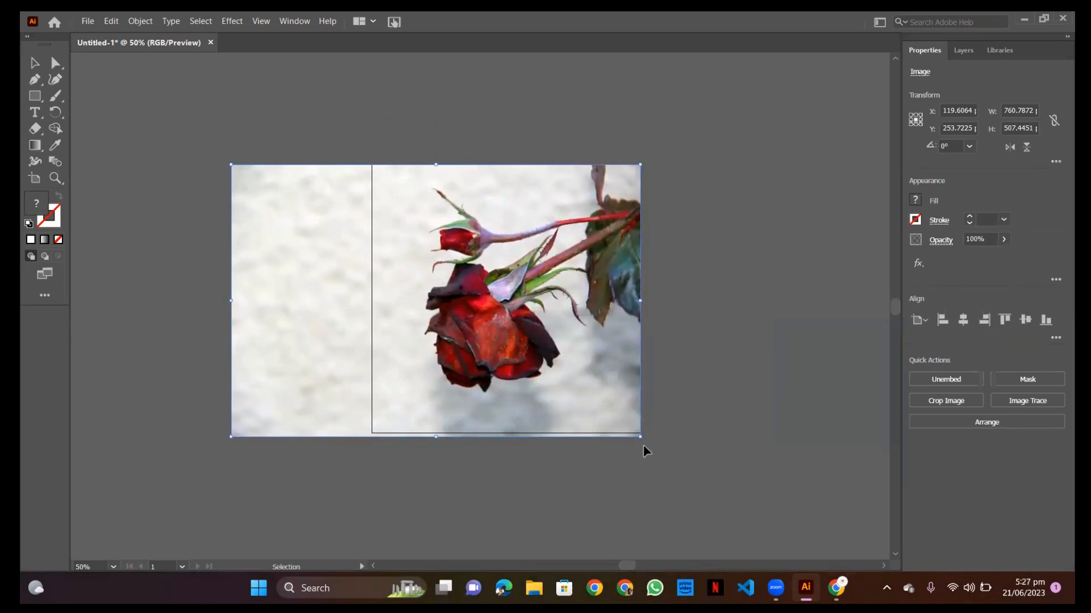
{"action": "left_click_drag", "start_coordinate": [640, 437], "coordinate": [640, 436]}
{"action": "left_click_drag", "start_coordinate": [574, 401], "coordinate": [579, 401]}
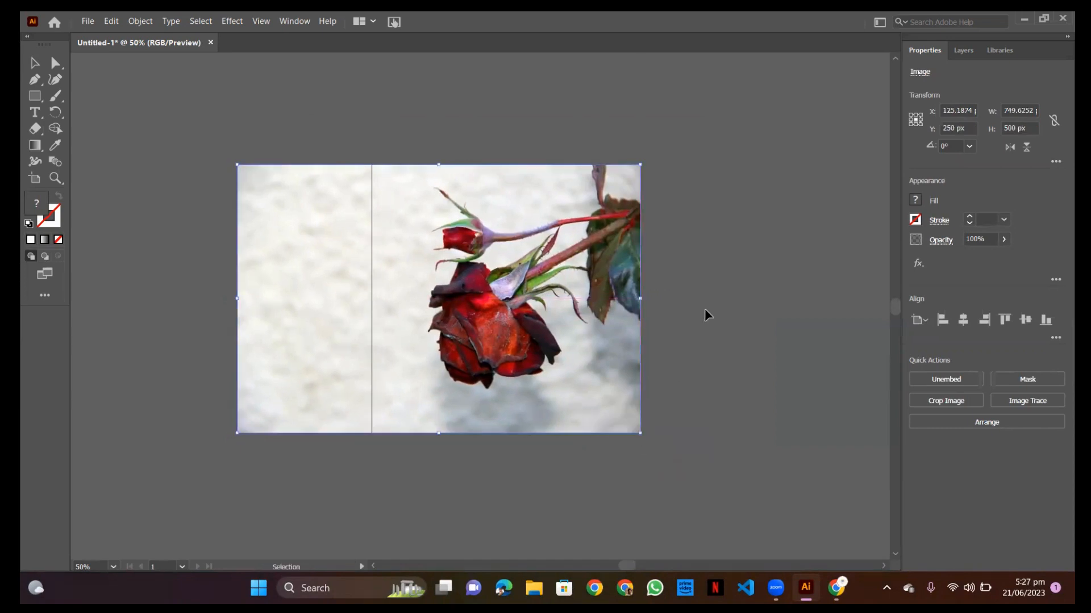
{"action": "left_click", "coordinate": [704, 309]}
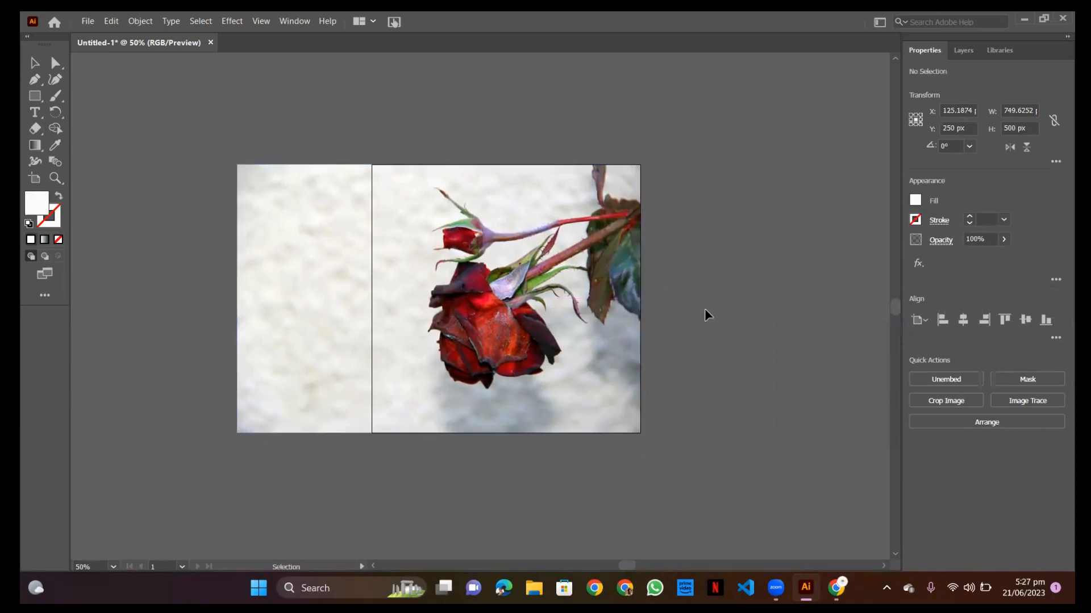
Try to enlarge the rose image freely from its upper corners, up to about 949 x 578 px, and undo it
{"action": "left_click", "coordinate": [243, 179]}
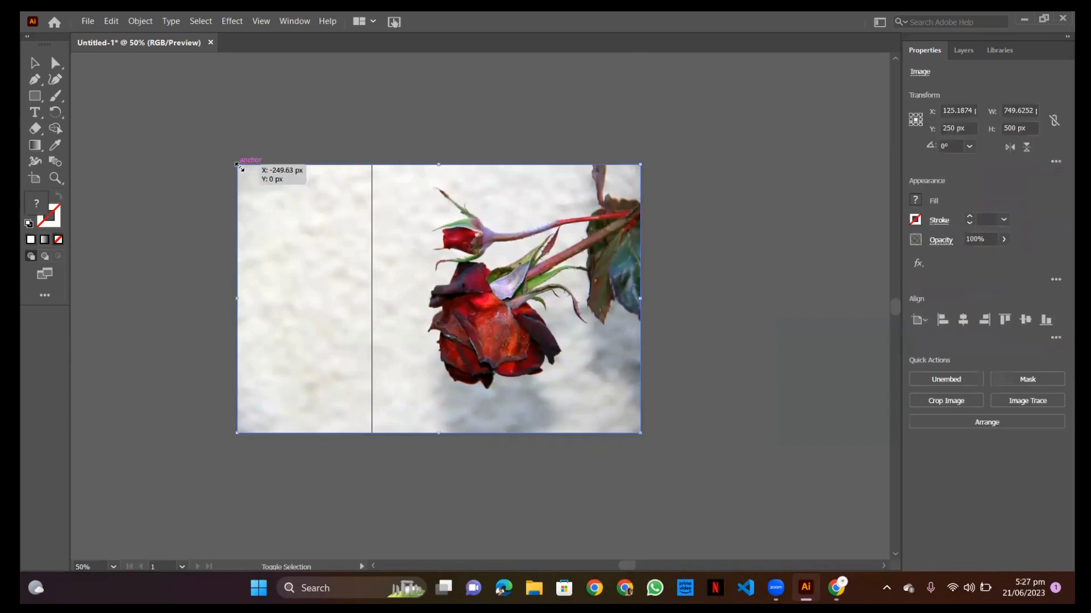
{"action": "left_click_drag", "start_coordinate": [239, 167], "coordinate": [236, 120]}
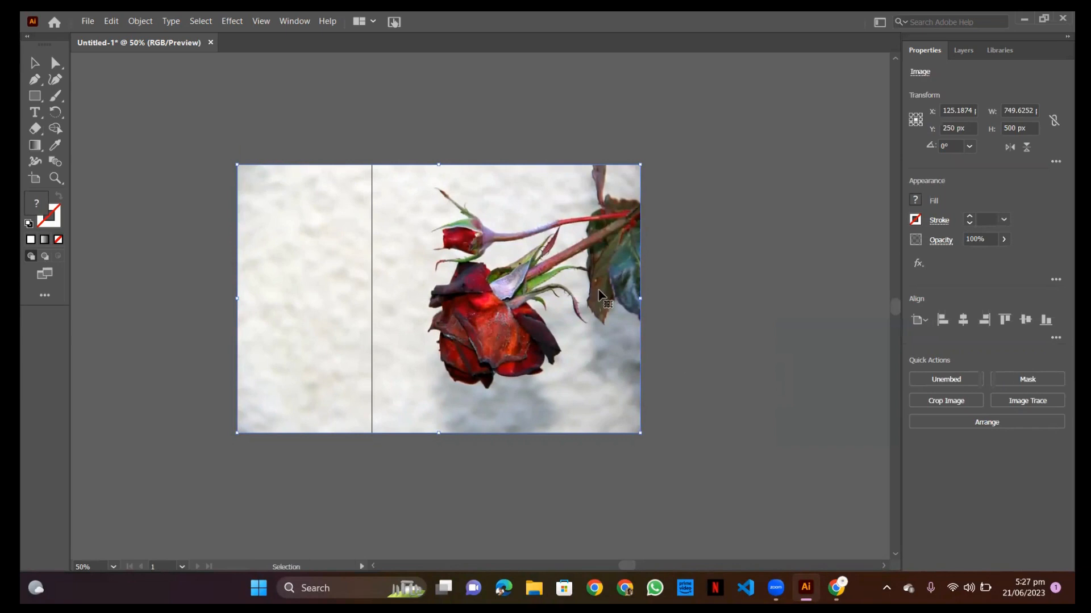
{"action": "key", "text": "a"}
{"action": "key", "text": "v"}
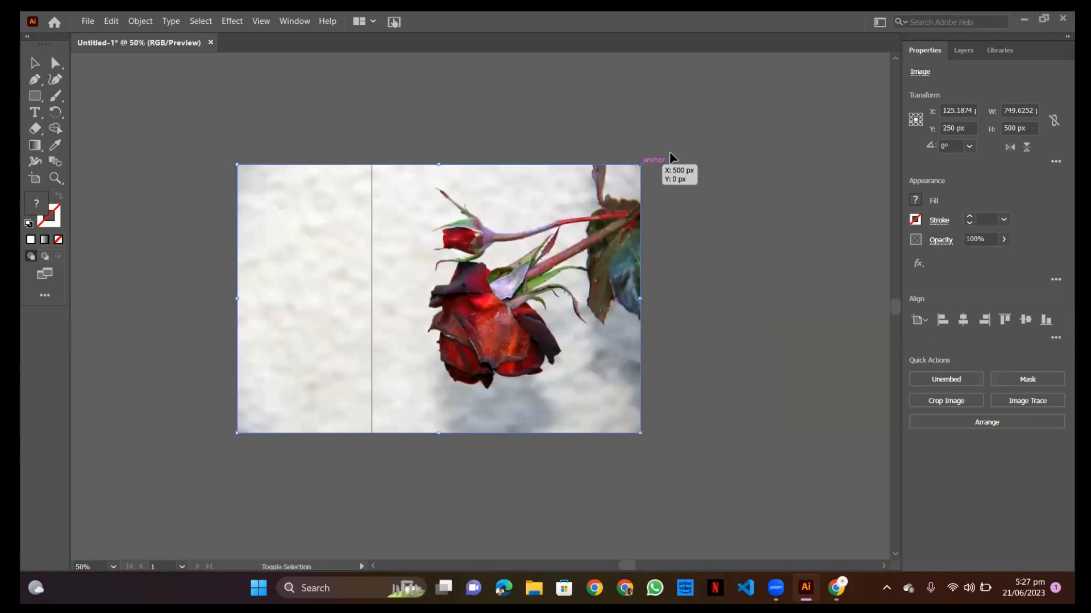
{"action": "left_click_drag", "start_coordinate": [641, 164], "coordinate": [746, 123]}
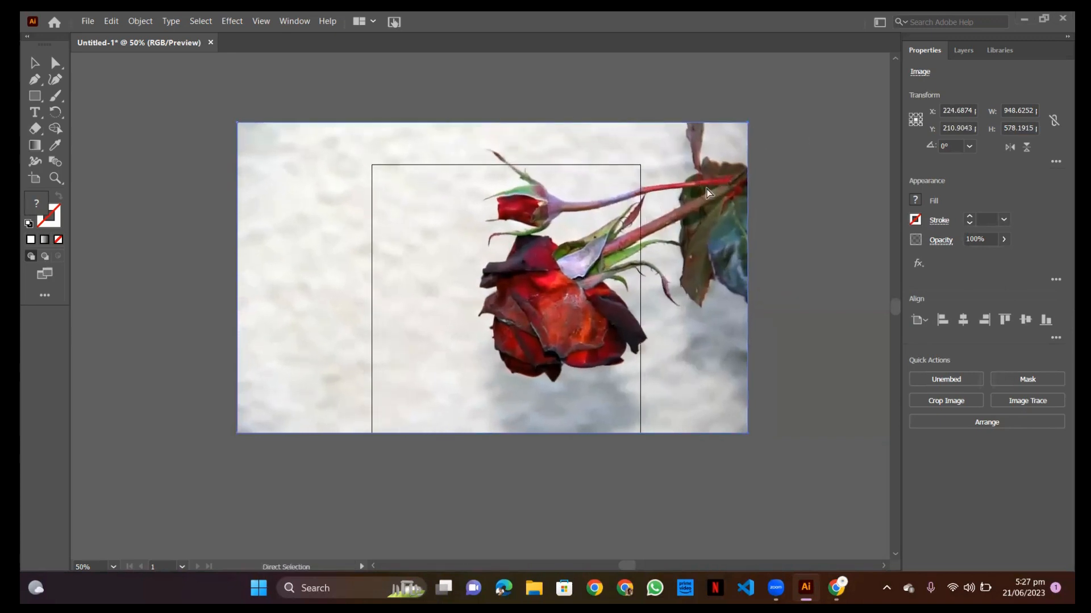
{"action": "key", "text": "ctrl+z"}
Enlarge the rose image to about 960 x 640 px and squeeze its sides to fit the 500 x 500 px artboard
{"action": "left_click_drag", "start_coordinate": [641, 164], "coordinate": [753, 91]}
{"action": "left_click_drag", "start_coordinate": [690, 271], "coordinate": [688, 279]}
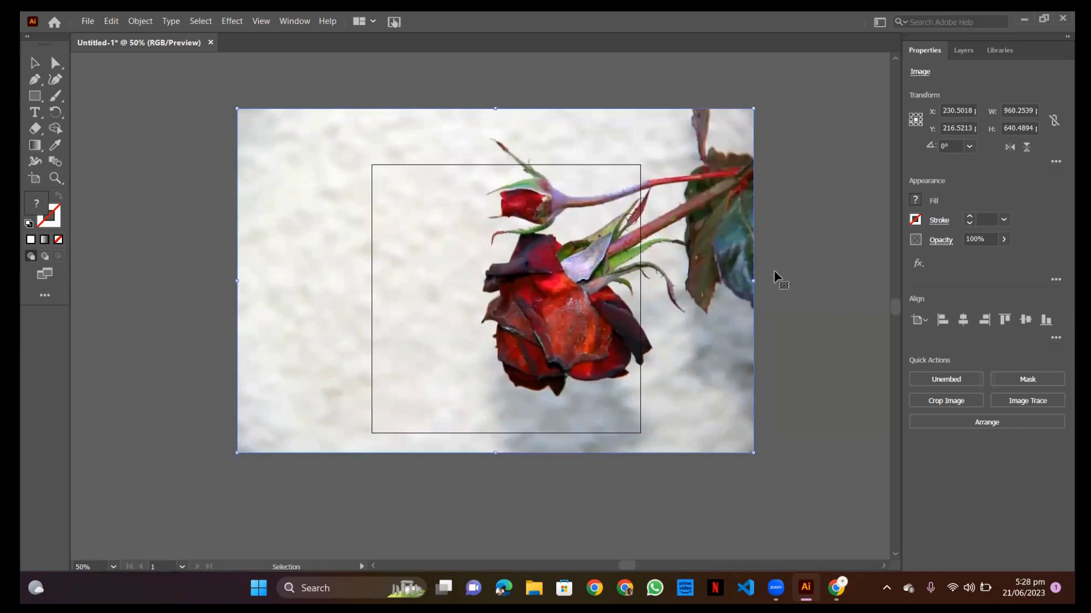
{"action": "left_click_drag", "start_coordinate": [754, 281], "coordinate": [641, 269]}
{"action": "left_click_drag", "start_coordinate": [234, 280], "coordinate": [371, 279]}
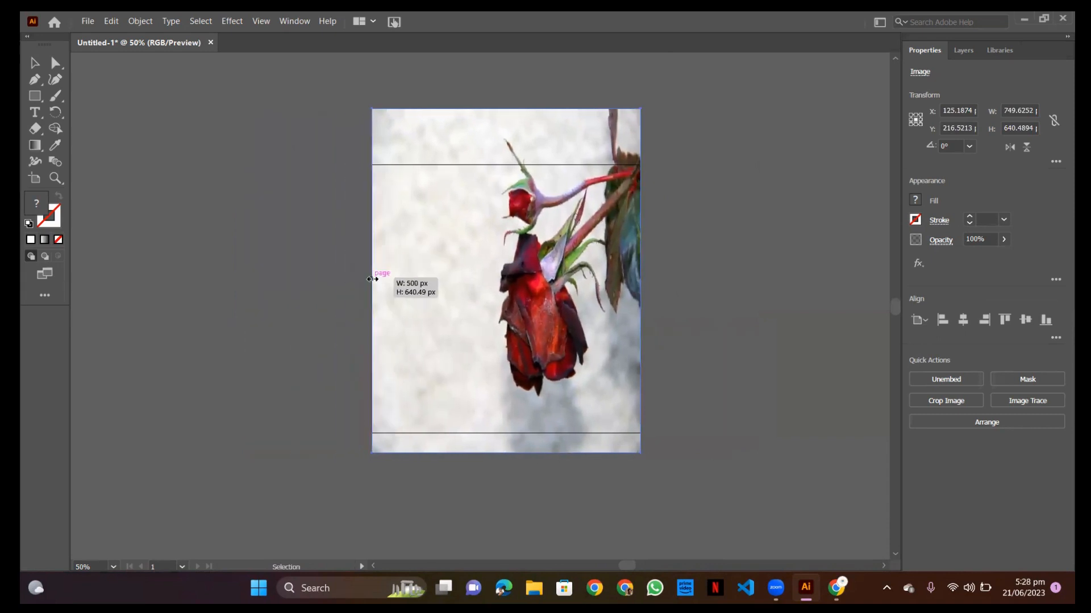
{"action": "left_click_drag", "start_coordinate": [508, 454], "coordinate": [509, 433]}
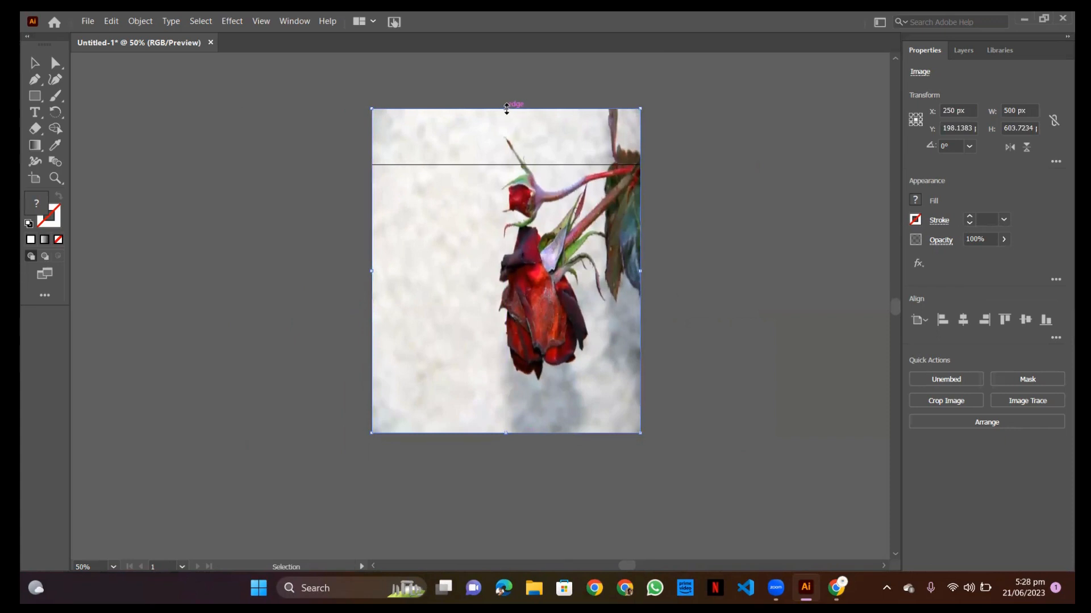
{"action": "left_click_drag", "start_coordinate": [509, 110], "coordinate": [510, 165]}
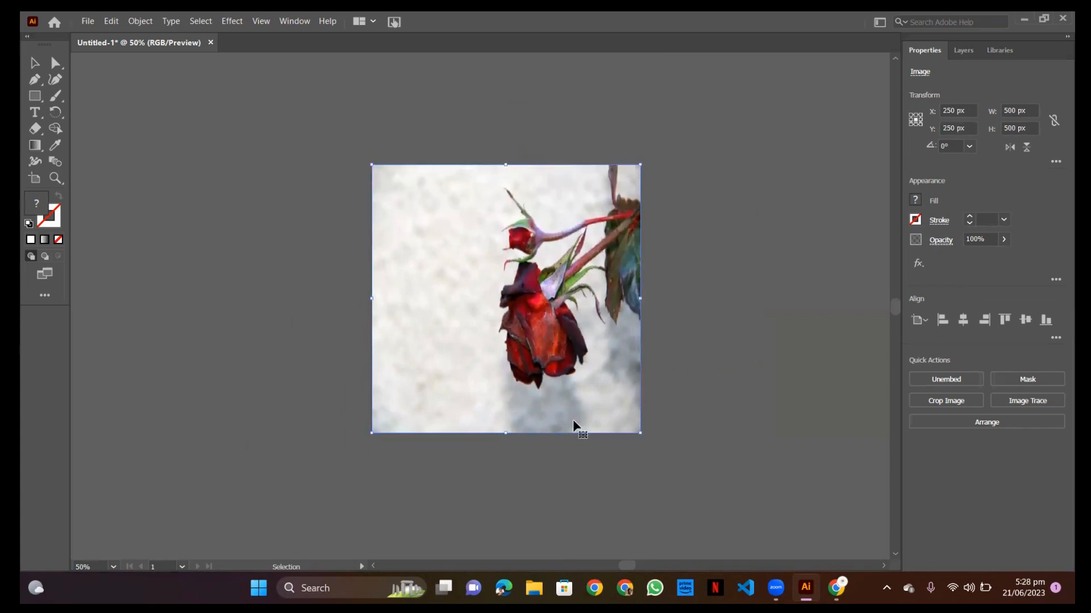
Paste a fresh copy of the rose image, reduced to about 347 x 232 px beside the artboard, and delete the distorted one
{"action": "left_click", "coordinate": [171, 243]}
{"action": "key", "text": "ctrl+v"}
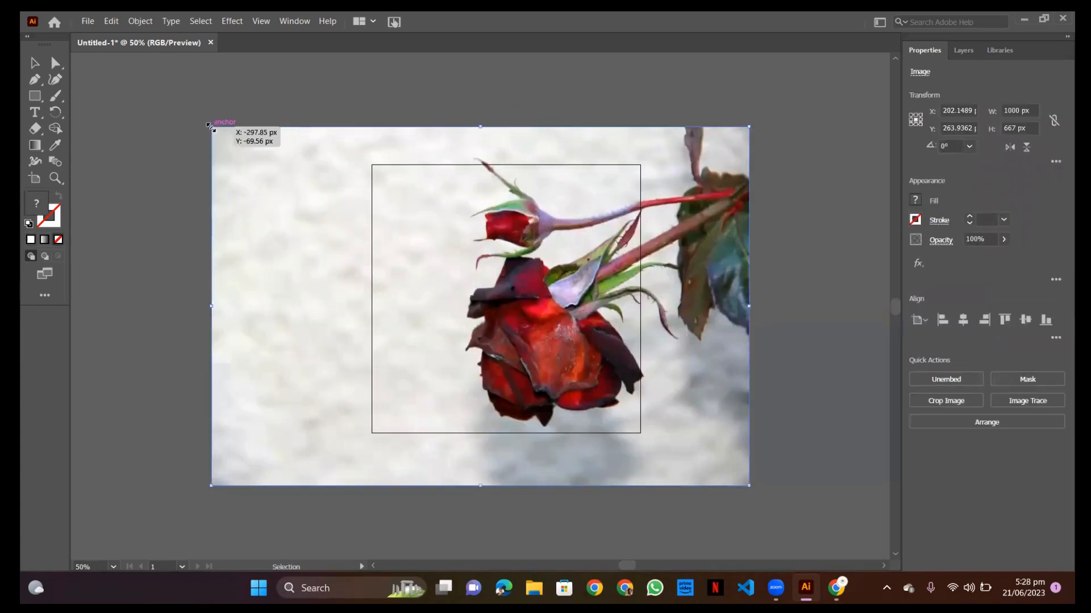
{"action": "left_click_drag", "start_coordinate": [211, 127], "coordinate": [560, 361]}
{"action": "left_click_drag", "start_coordinate": [669, 445], "coordinate": [799, 314]}
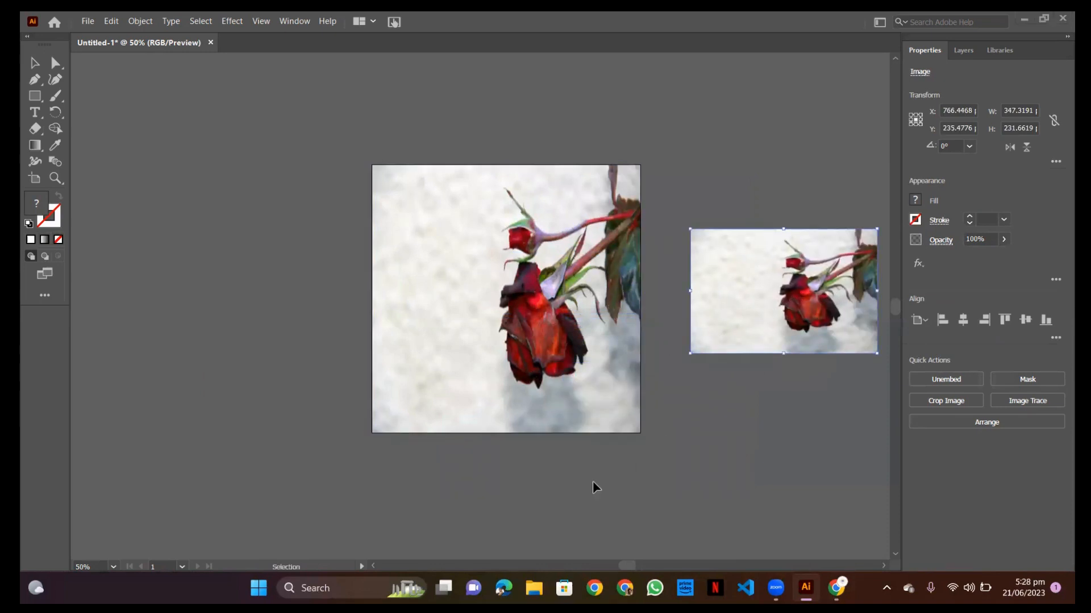
{"action": "left_click_drag", "start_coordinate": [525, 323], "coordinate": [350, 313]}
{"action": "key", "text": "Delete"}
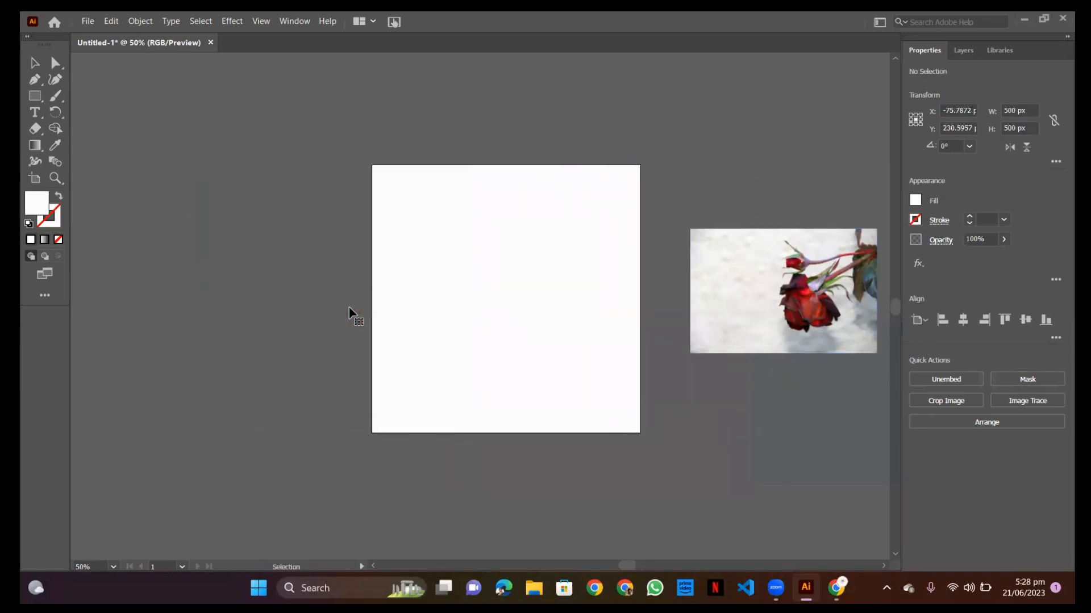
Move the rose image onto the artboard and scale it proportionally to about 751 x 501 px, flush with the artboard's right edge
{"action": "left_click_drag", "start_coordinate": [750, 297], "coordinate": [507, 301]}
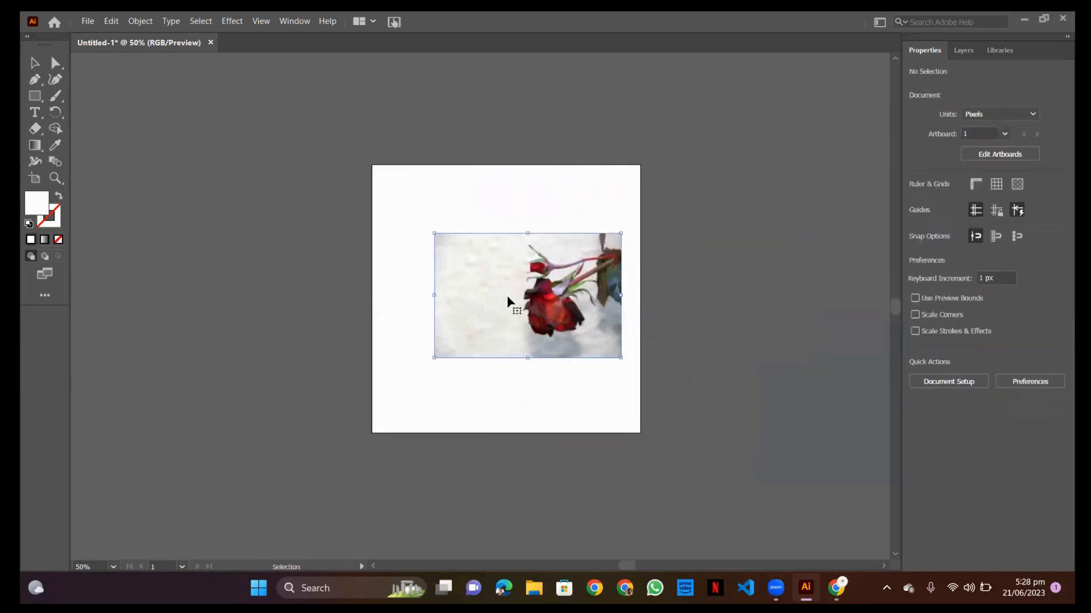
{"action": "left_click_drag", "start_coordinate": [435, 234], "coordinate": [267, 121]}
{"action": "left_click_drag", "start_coordinate": [622, 359], "coordinate": [630, 397]}
{"action": "left_click_drag", "start_coordinate": [577, 326], "coordinate": [585, 379]}
{"action": "left_click_drag", "start_coordinate": [529, 340], "coordinate": [530, 340]}
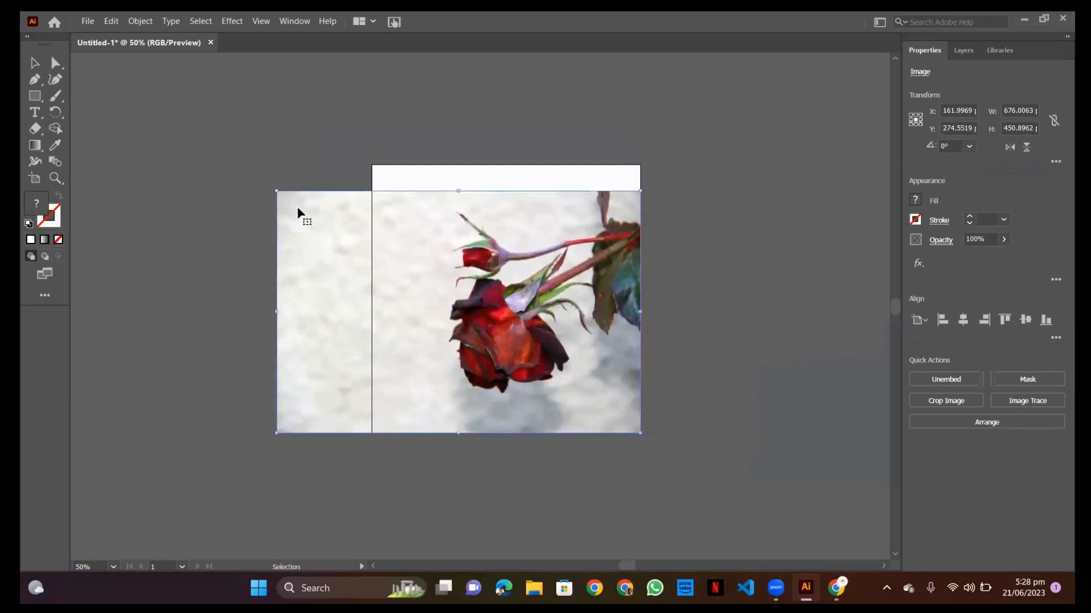
{"action": "left_click_drag", "start_coordinate": [277, 191], "coordinate": [237, 130]}
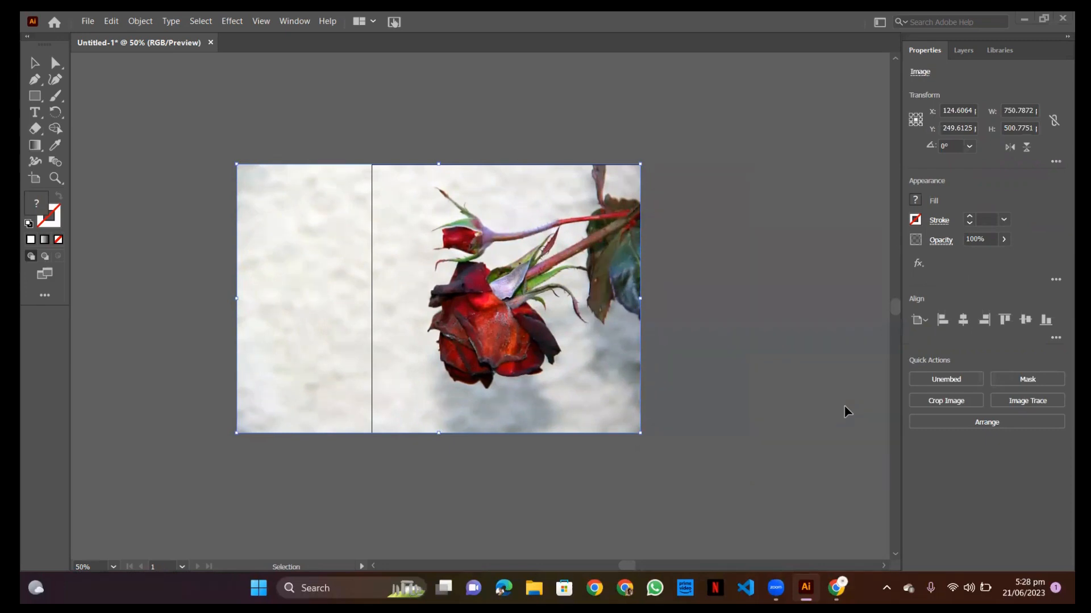
Crop the rose image to the artboard area, 500 px wide and about 500 px high, and deselect it
{"action": "left_click", "coordinate": [938, 403]}
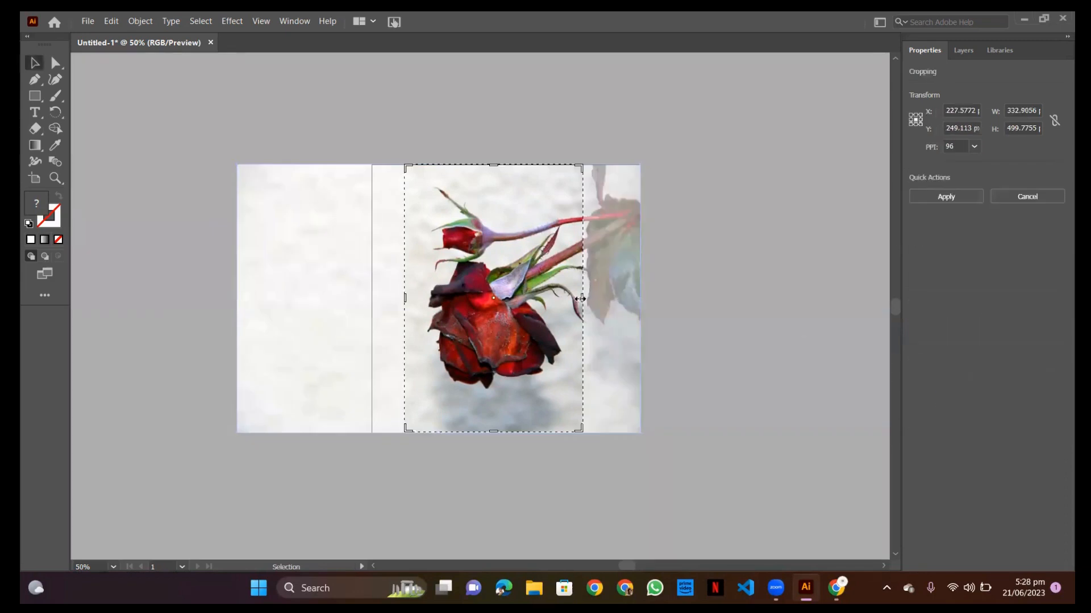
{"action": "left_click_drag", "start_coordinate": [582, 300], "coordinate": [641, 301]}
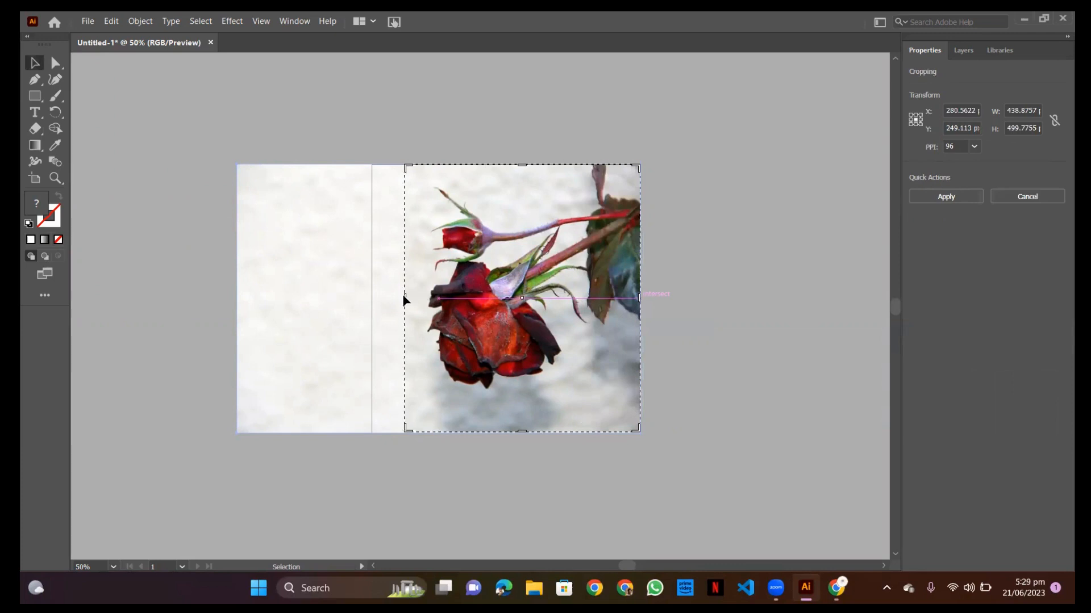
{"action": "left_click_drag", "start_coordinate": [405, 298], "coordinate": [383, 299]}
{"action": "left_click_drag", "start_coordinate": [376, 299], "coordinate": [372, 299]}
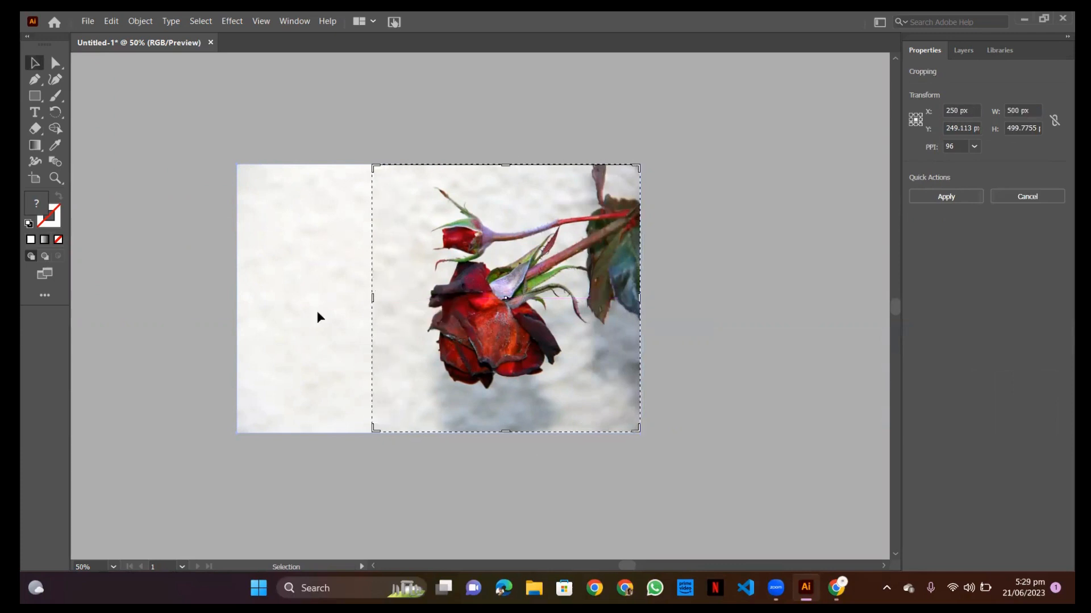
{"action": "left_click", "coordinate": [957, 199]}
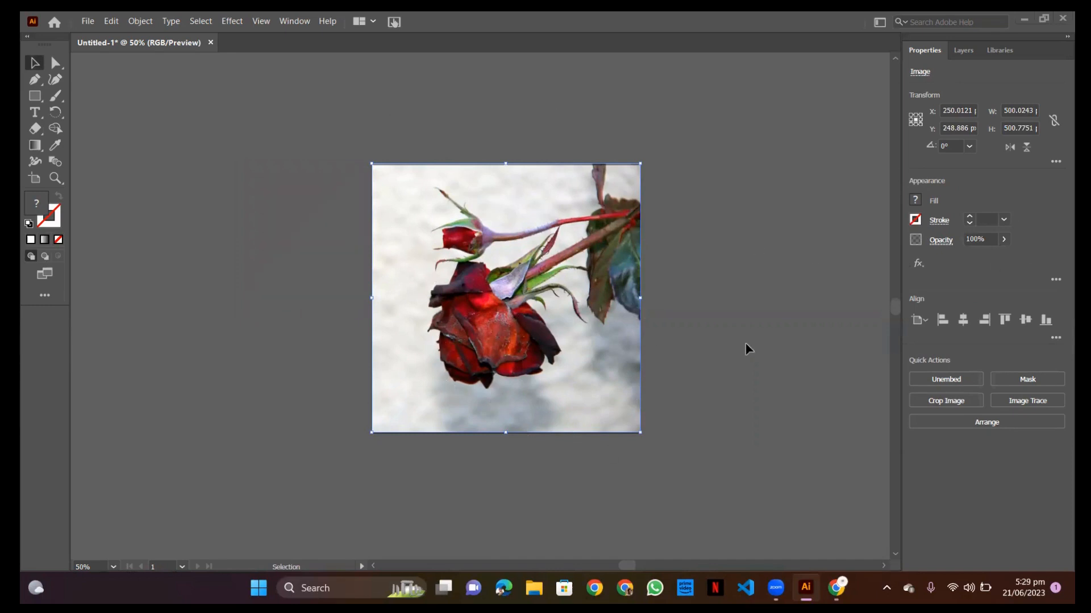
{"action": "left_click", "coordinate": [785, 229]}
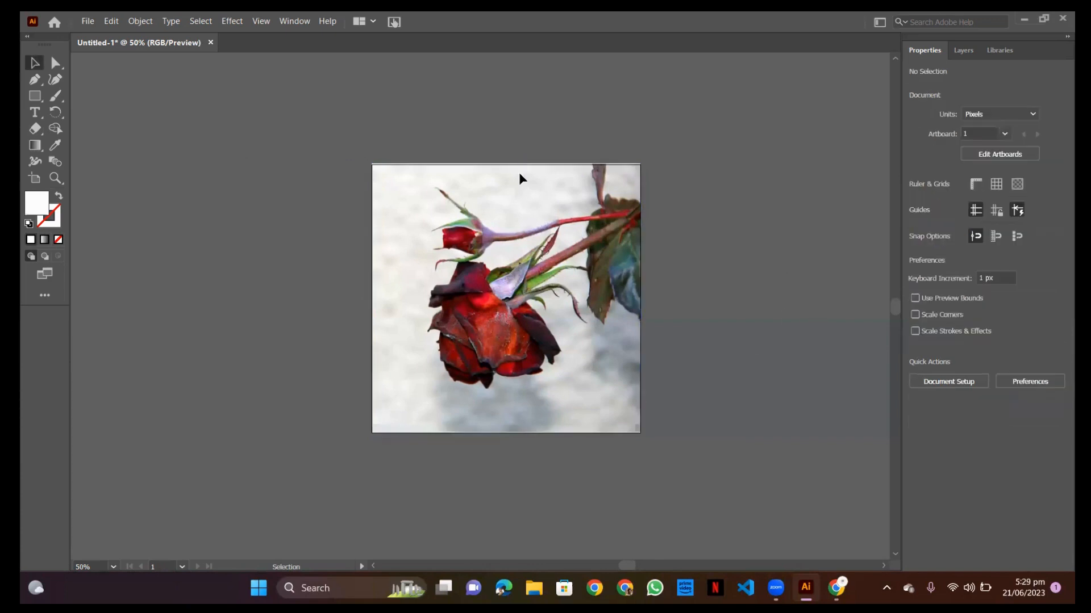
Resize the rose image from its upper edge so that it meets the artboard's upper edge
{"action": "scroll", "coordinate": [519, 172], "scroll_direction": "up", "scroll_amount": 3}
{"action": "scroll", "coordinate": [520, 171], "scroll_direction": "up", "scroll_amount": 2}
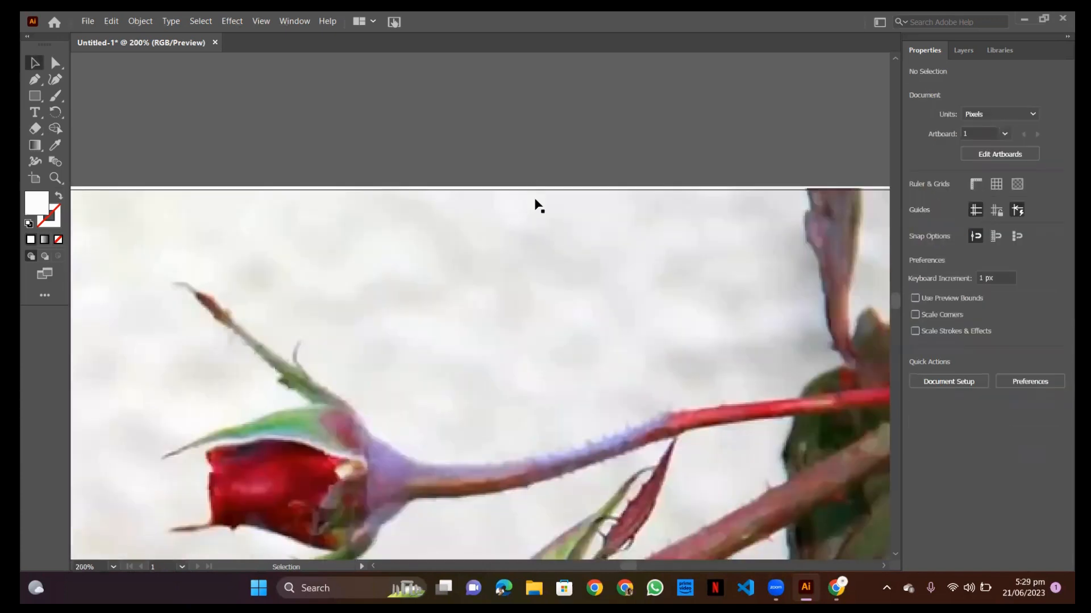
{"action": "left_click", "coordinate": [536, 196]}
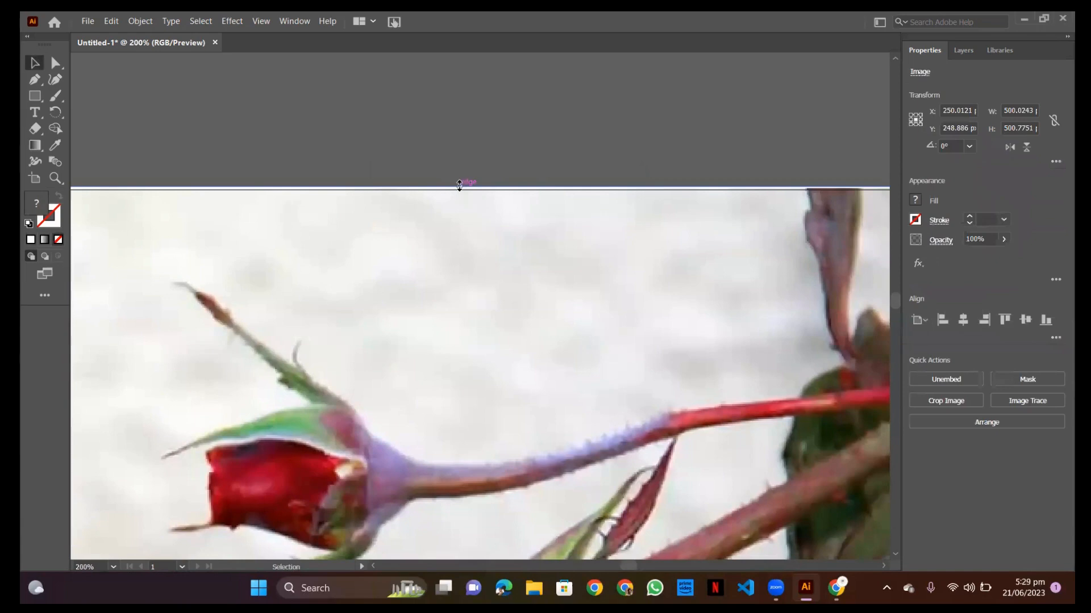
{"action": "left_click_drag", "start_coordinate": [460, 188], "coordinate": [460, 192]}
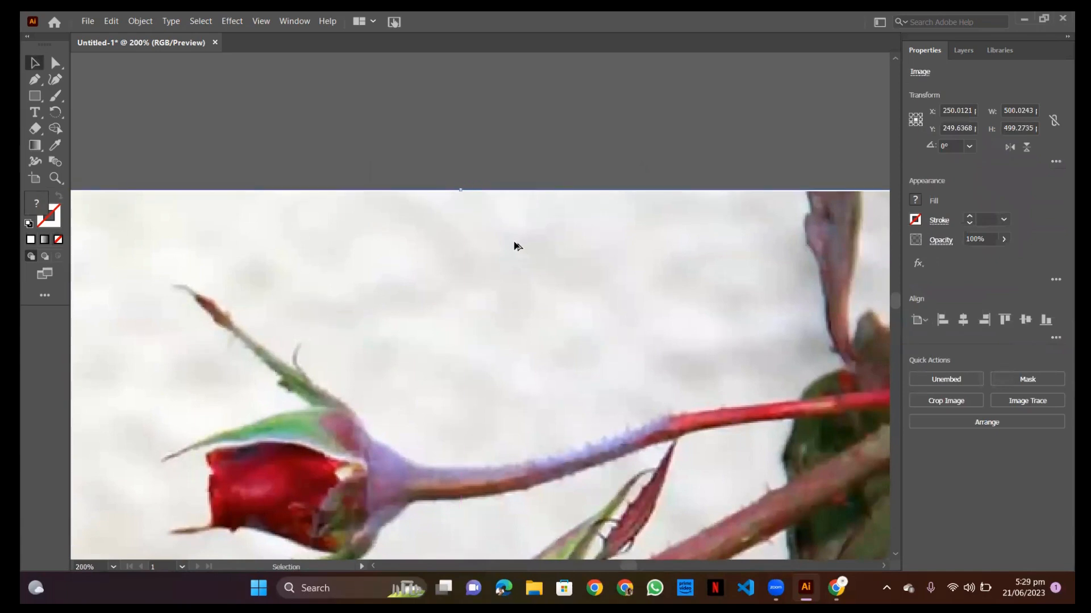
Extend the rose image's lower edge to the artboard's lower edge for a height of 500 px and deselect it
{"action": "scroll", "coordinate": [515, 244], "scroll_direction": "down", "scroll_amount": 2}
{"action": "scroll", "coordinate": [584, 352], "scroll_direction": "down", "scroll_amount": 6}
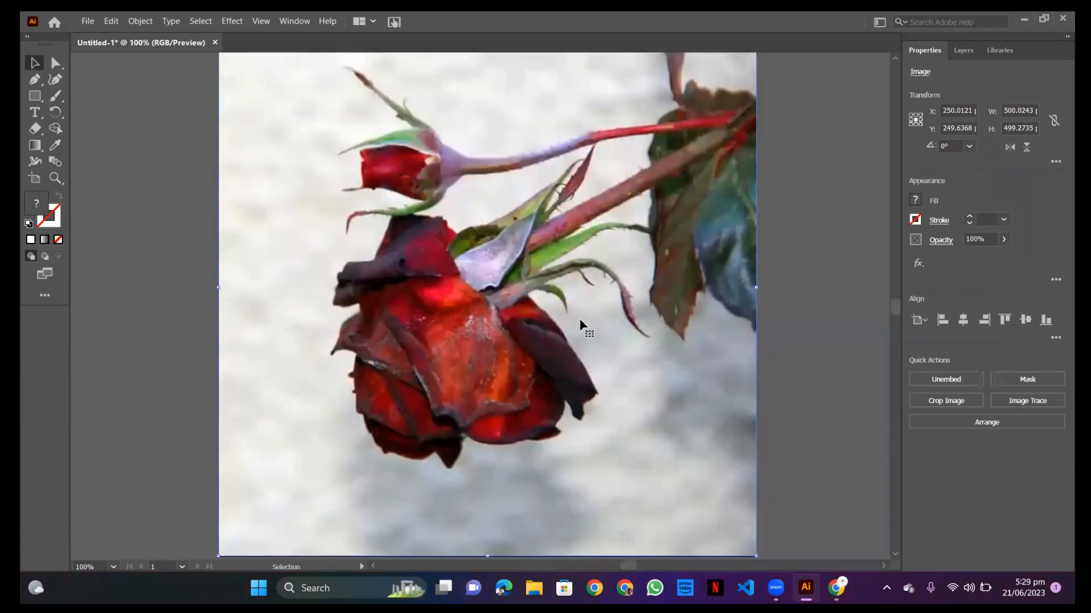
{"action": "scroll", "coordinate": [580, 321], "scroll_direction": "down", "scroll_amount": 3}
{"action": "scroll", "coordinate": [526, 420], "scroll_direction": "up", "scroll_amount": 5}
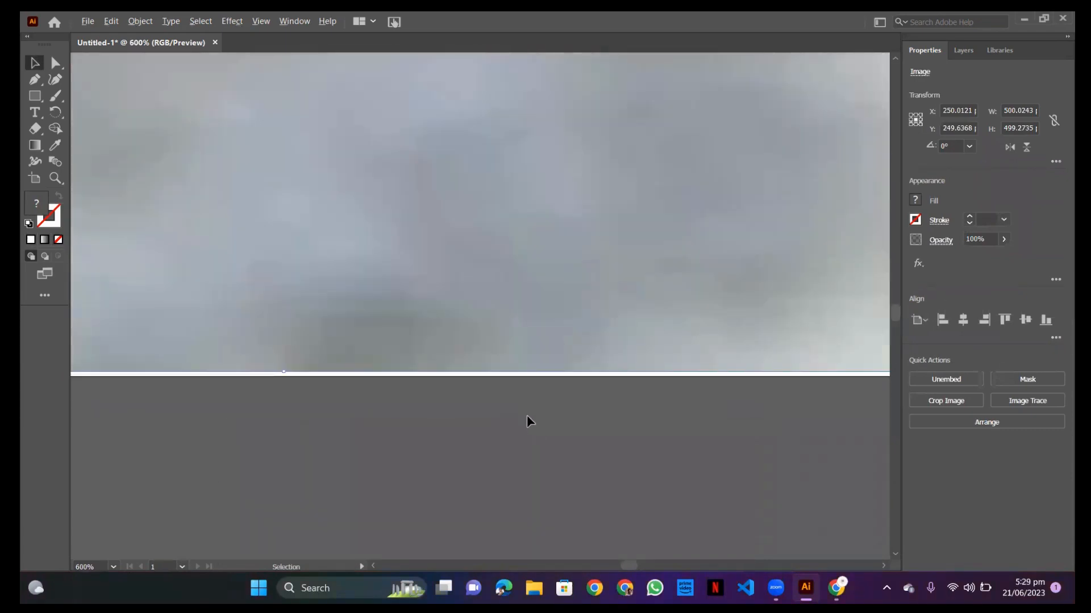
{"action": "left_click_drag", "start_coordinate": [283, 370], "coordinate": [283, 375]}
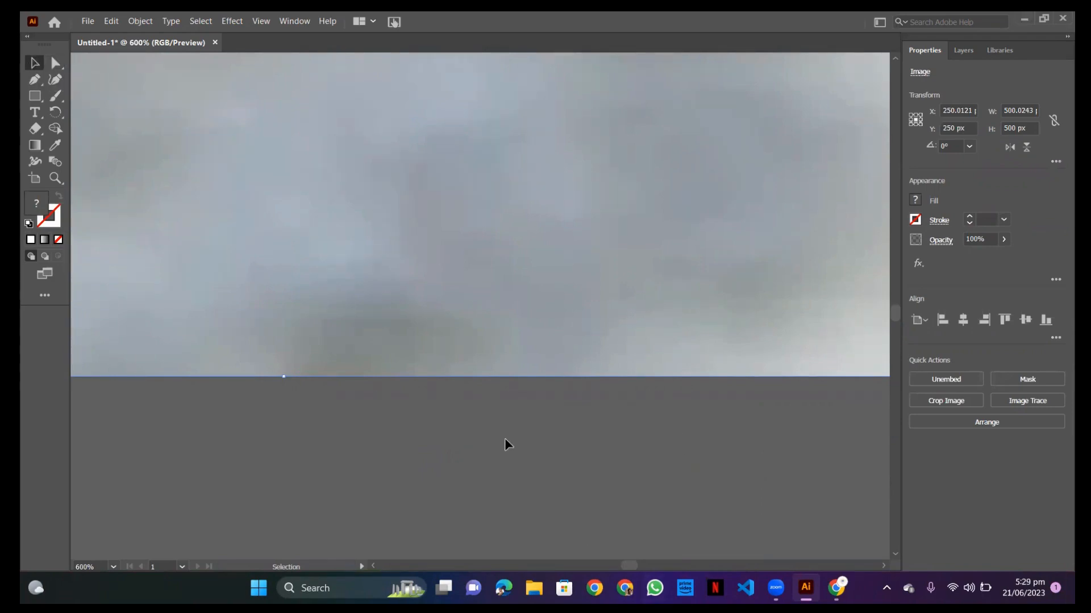
{"action": "scroll", "coordinate": [526, 451], "scroll_direction": "down", "scroll_amount": 6, "text": "alt"}
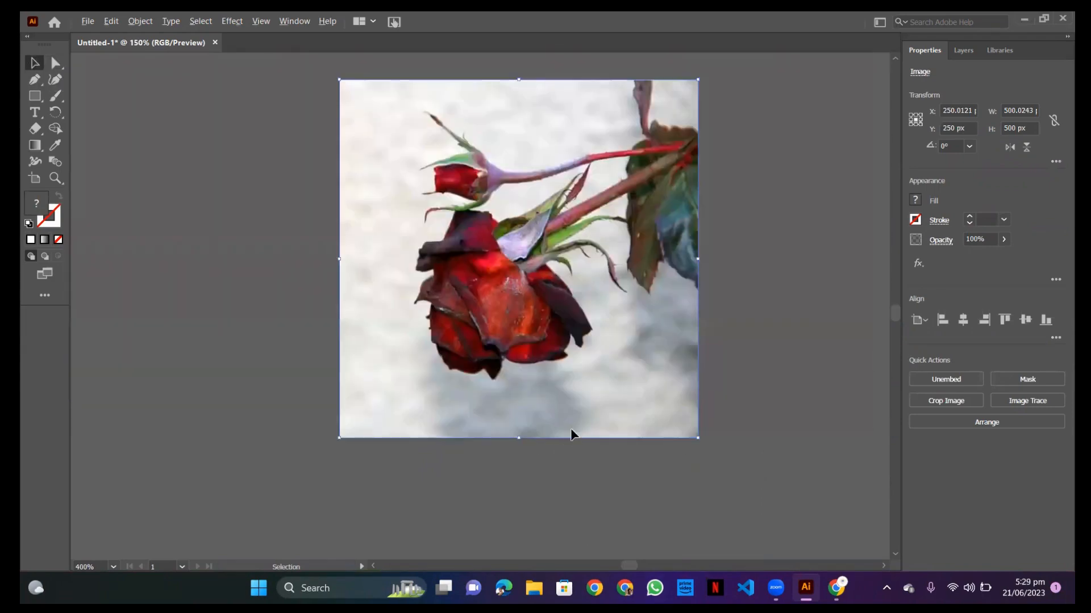
{"action": "left_click", "coordinate": [725, 253]}
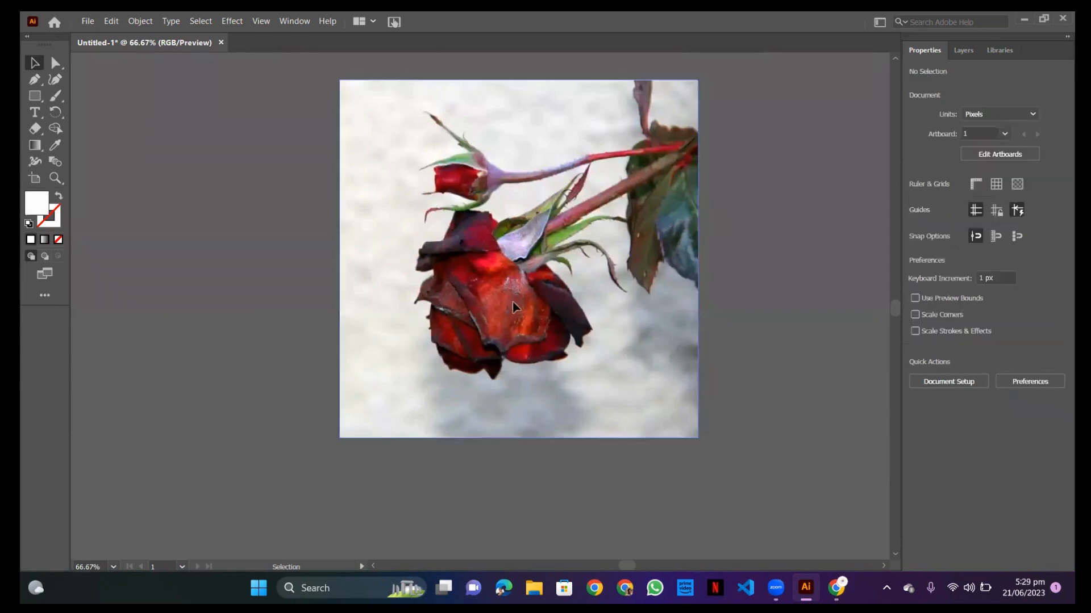
Move the rose image partly off the artboard and realign it centred at X 250 px, Y 250 px
{"action": "left_click_drag", "start_coordinate": [515, 305], "coordinate": [311, 301]}
{"action": "left_click", "coordinate": [639, 269]}
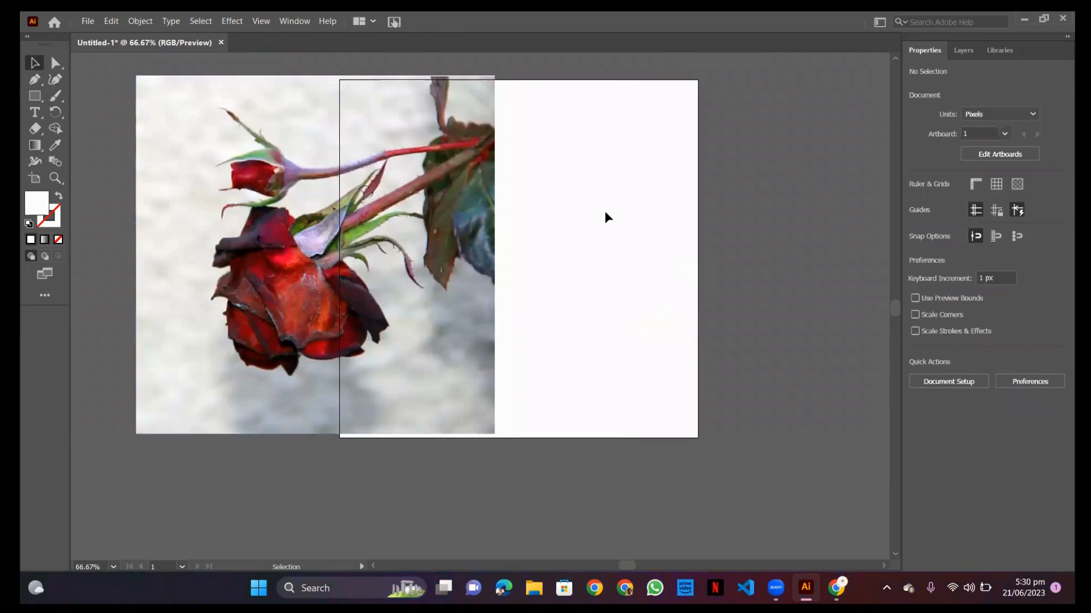
{"action": "left_click", "coordinate": [445, 260]}
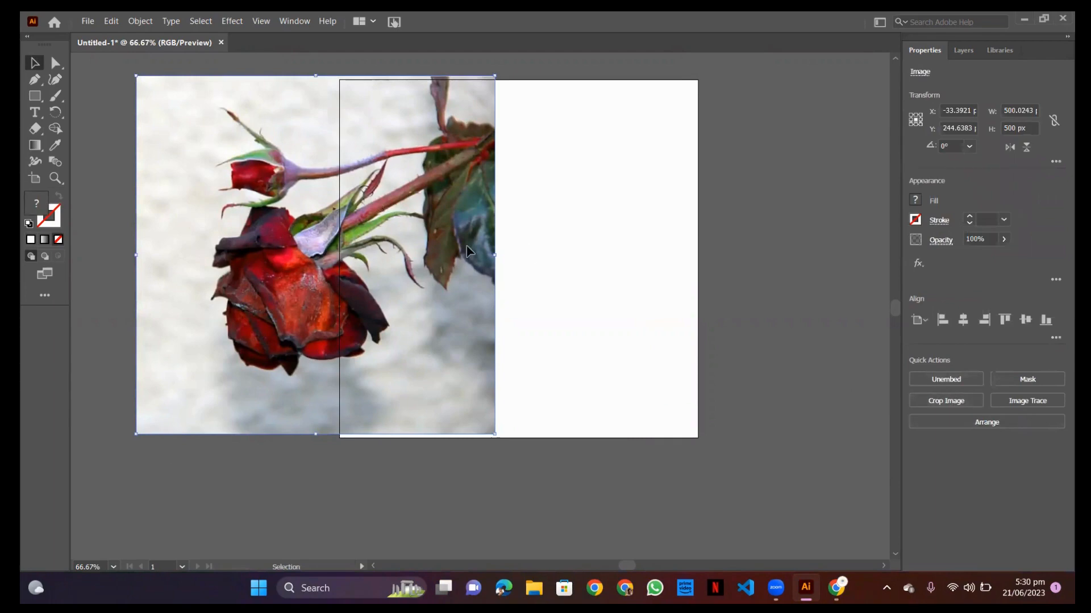
{"action": "left_click_drag", "start_coordinate": [470, 251], "coordinate": [540, 256]}
Examine the rose image's upper, left and right edges closely for alignment with the artboard
{"action": "scroll", "coordinate": [534, 253], "scroll_direction": "up", "scroll_amount": 2}
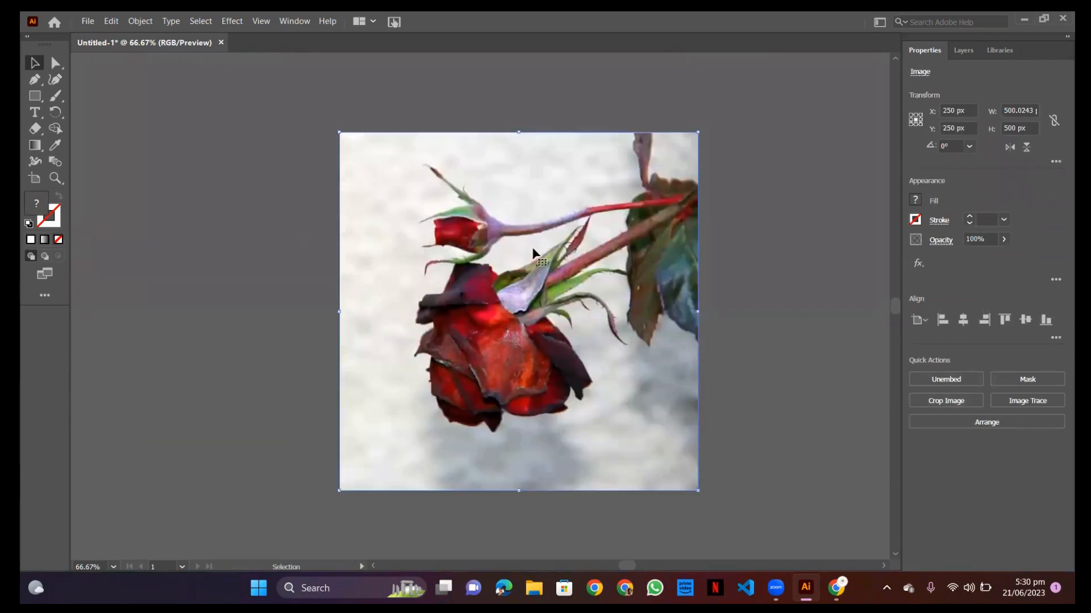
{"action": "scroll", "coordinate": [534, 247], "scroll_direction": "up", "scroll_amount": 1}
{"action": "scroll", "coordinate": [544, 152], "scroll_direction": "up", "scroll_amount": 4}
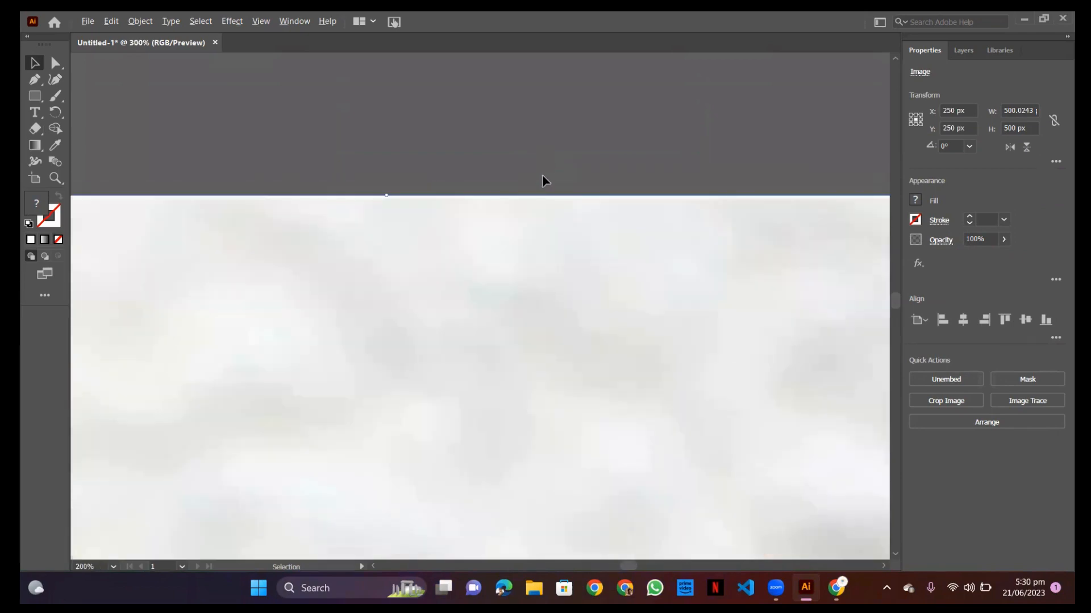
{"action": "scroll", "coordinate": [542, 176], "scroll_direction": "down", "scroll_amount": 2}
{"action": "scroll", "coordinate": [542, 181], "scroll_direction": "down", "scroll_amount": 2}
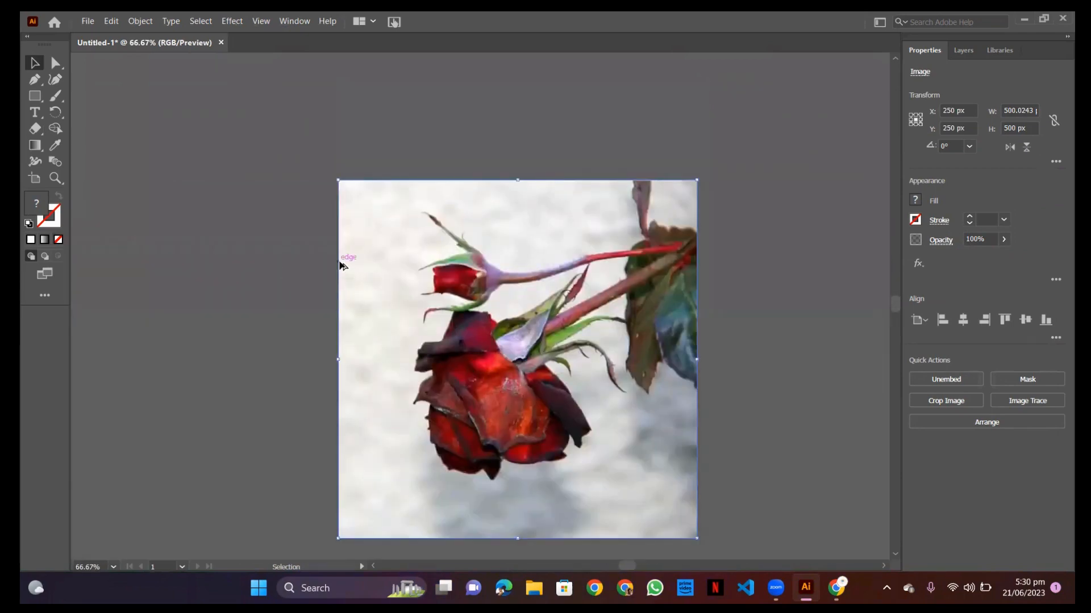
{"action": "scroll", "coordinate": [339, 263], "scroll_direction": "up", "scroll_amount": 3}
{"action": "scroll", "coordinate": [339, 264], "scroll_direction": "down", "scroll_amount": 5}
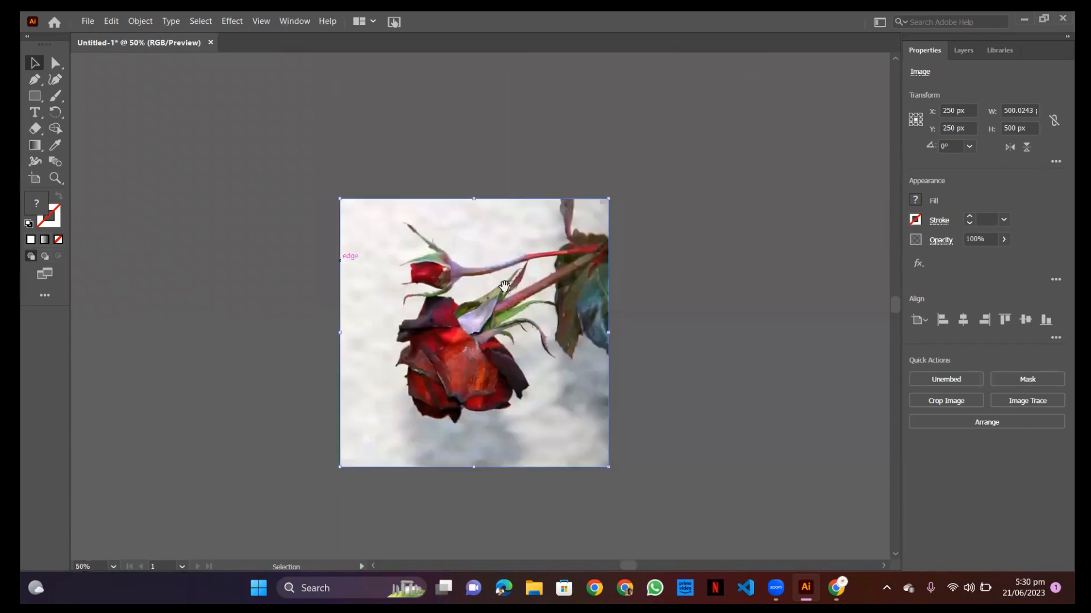
{"action": "scroll", "coordinate": [546, 289], "scroll_direction": "right", "scroll_amount": 2}
{"action": "scroll", "coordinate": [540, 289], "scroll_direction": "up", "scroll_amount": 4}
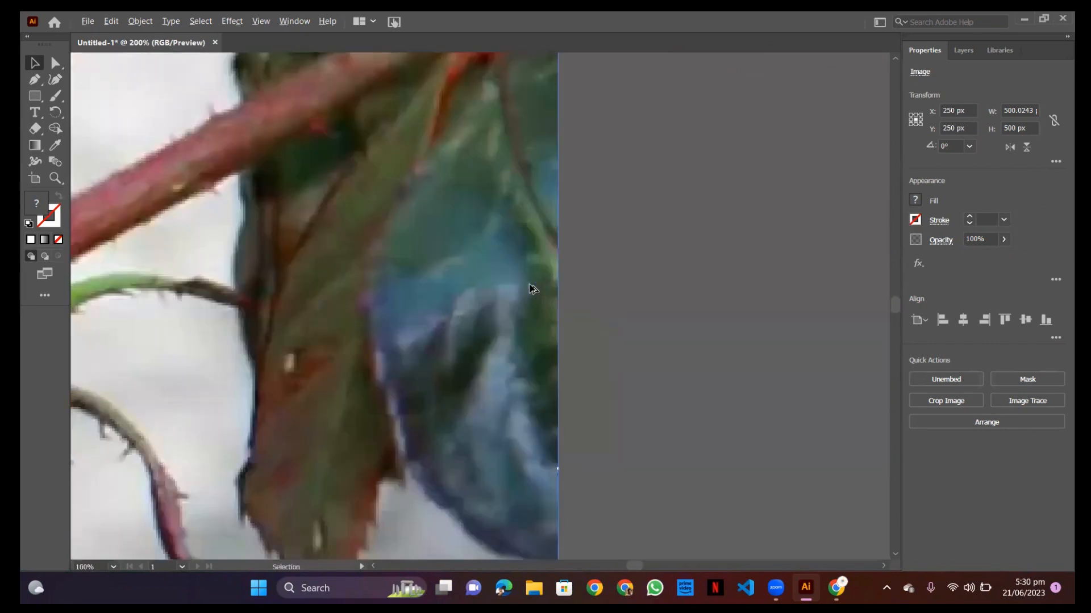
{"action": "scroll", "coordinate": [530, 287], "scroll_direction": "down", "scroll_amount": 4}
{"action": "key", "text": "space"}
{"action": "left_click_drag", "start_coordinate": [421, 285], "coordinate": [540, 245]}
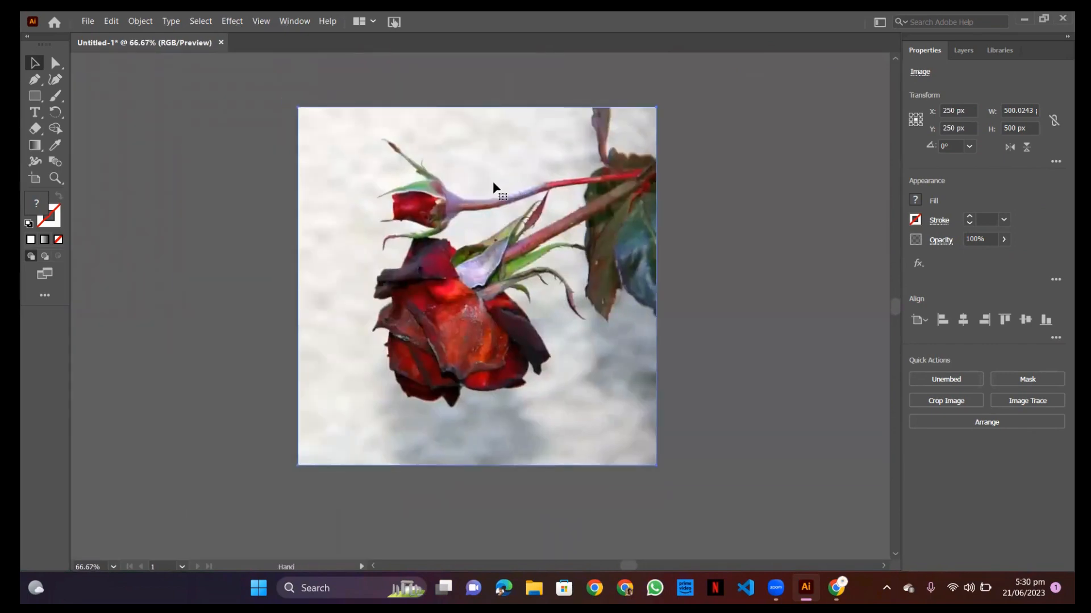
{"action": "left_click", "coordinate": [799, 235]}
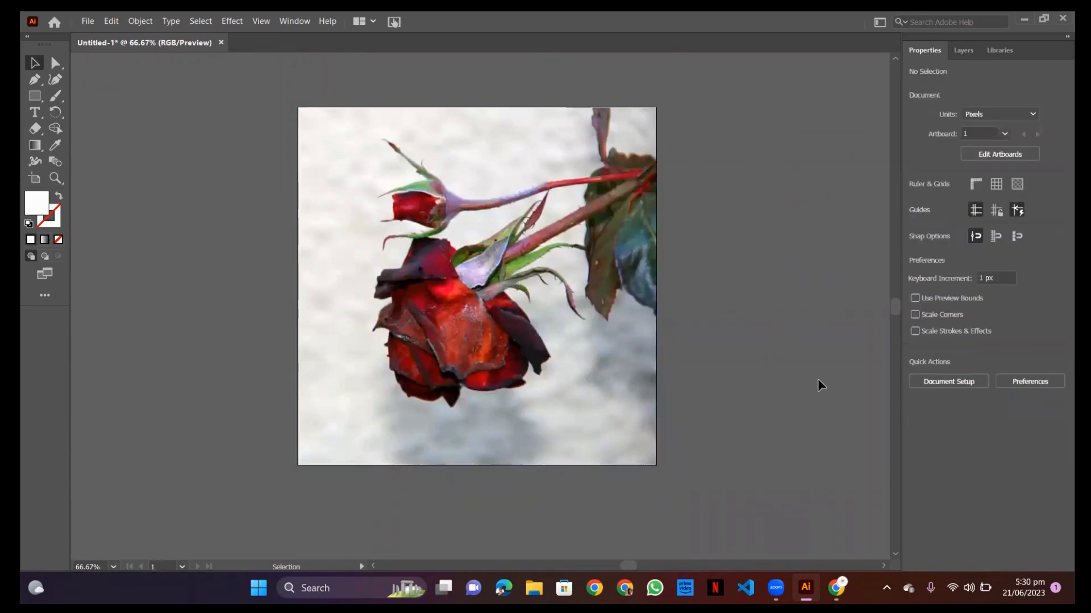
Place a line of 12 pt Myriad Pro placeholder text above the rosebud with the Type tool
{"action": "left_click", "coordinate": [556, 296]}
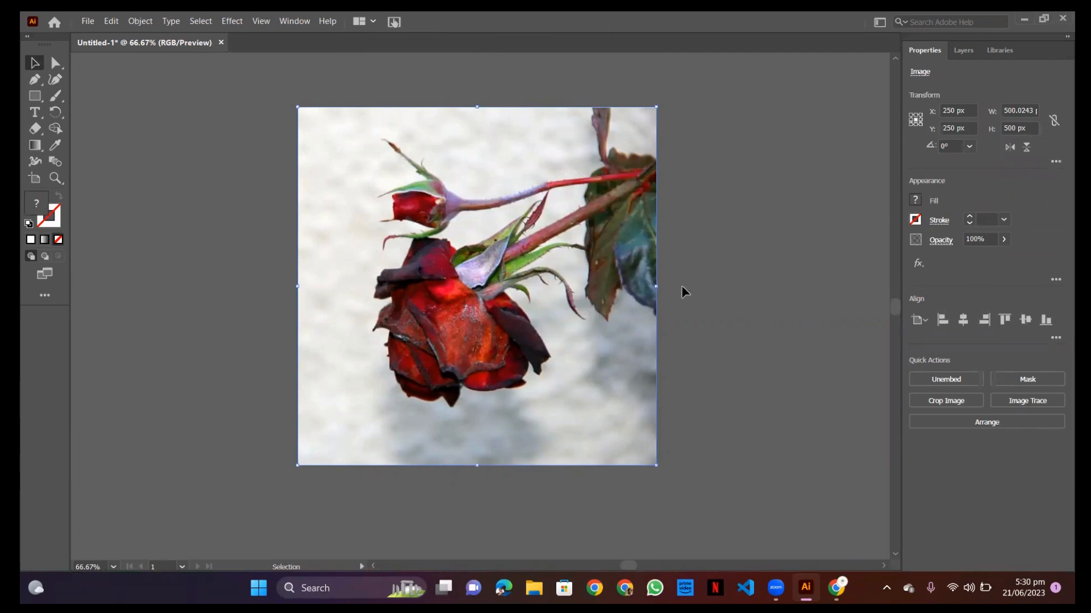
{"action": "left_click", "coordinate": [31, 113]}
{"action": "left_click", "coordinate": [427, 126]}
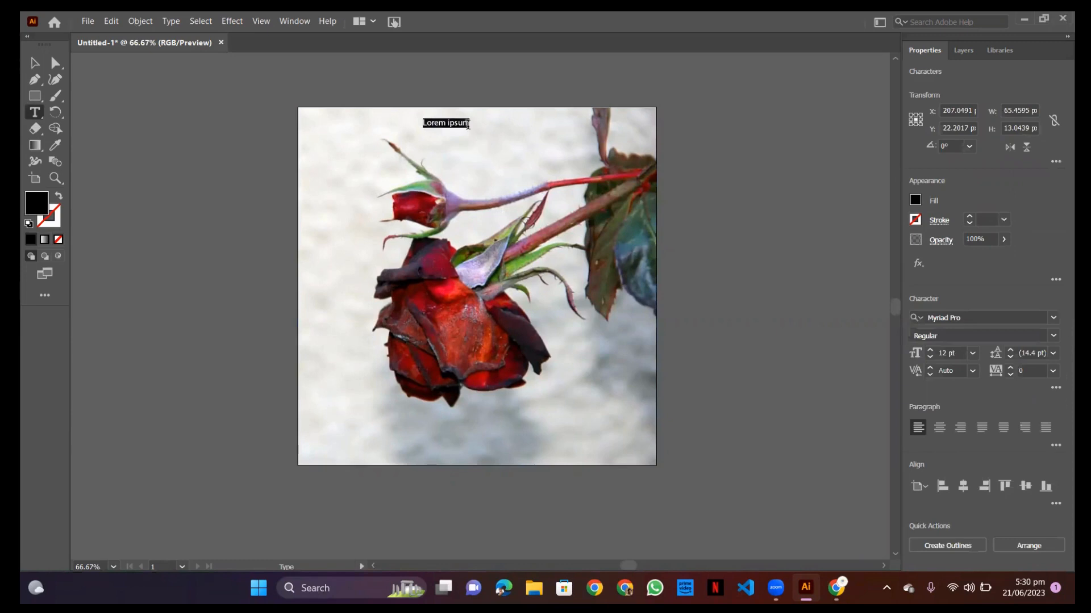
{"action": "left_click", "coordinate": [405, 132]}
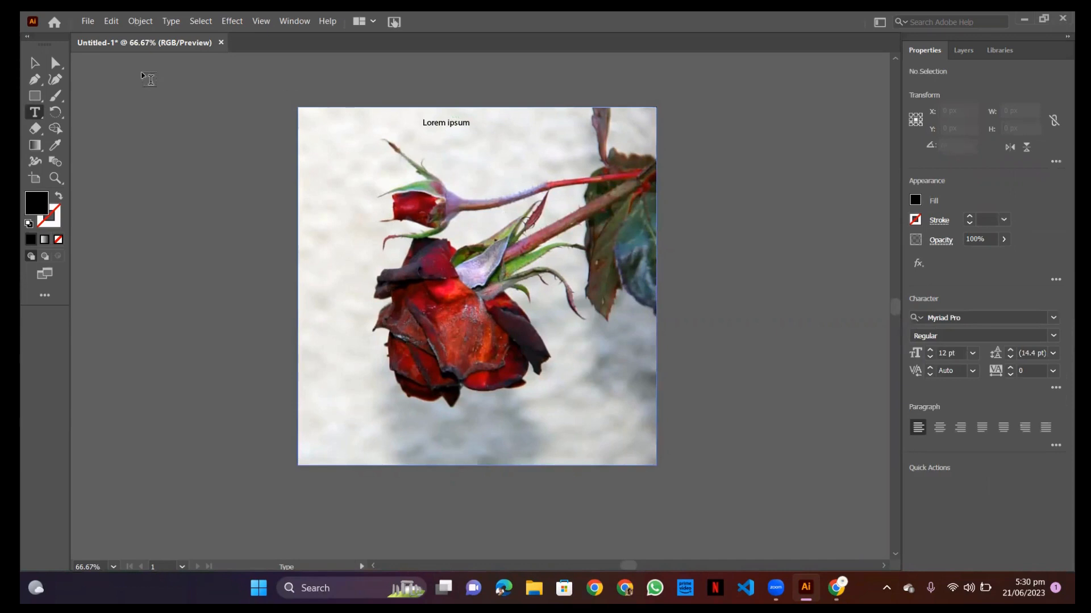
Place three more lines of 12 pt Myriad Pro placeholder text beside and below the first line with the Type tool
{"action": "left_click", "coordinate": [474, 119]}
{"action": "key", "text": "Escape"}
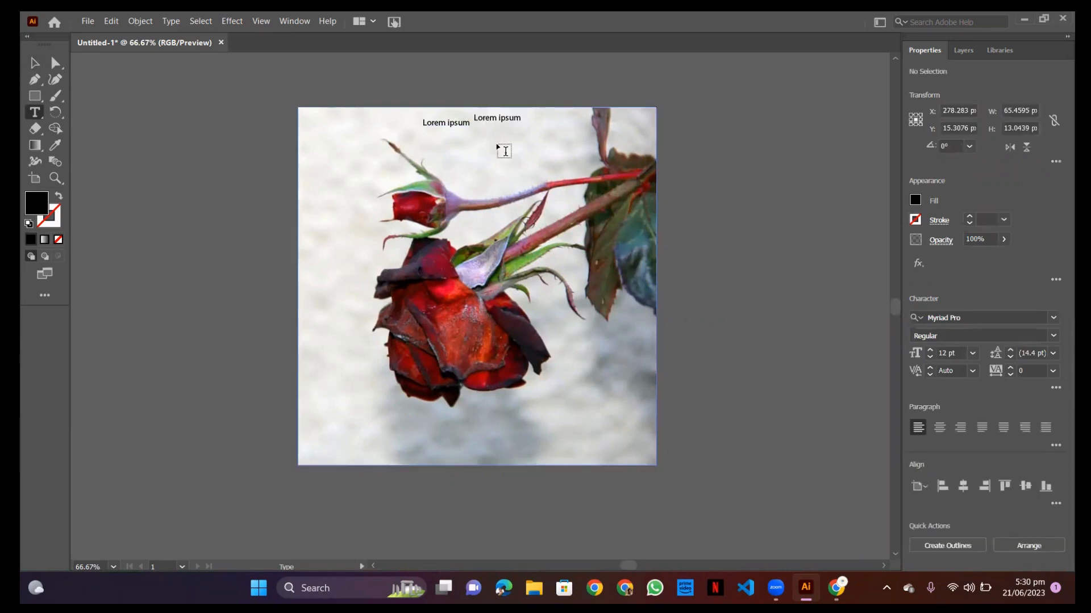
{"action": "left_click", "coordinate": [477, 145]}
{"action": "key", "text": "Escape"}
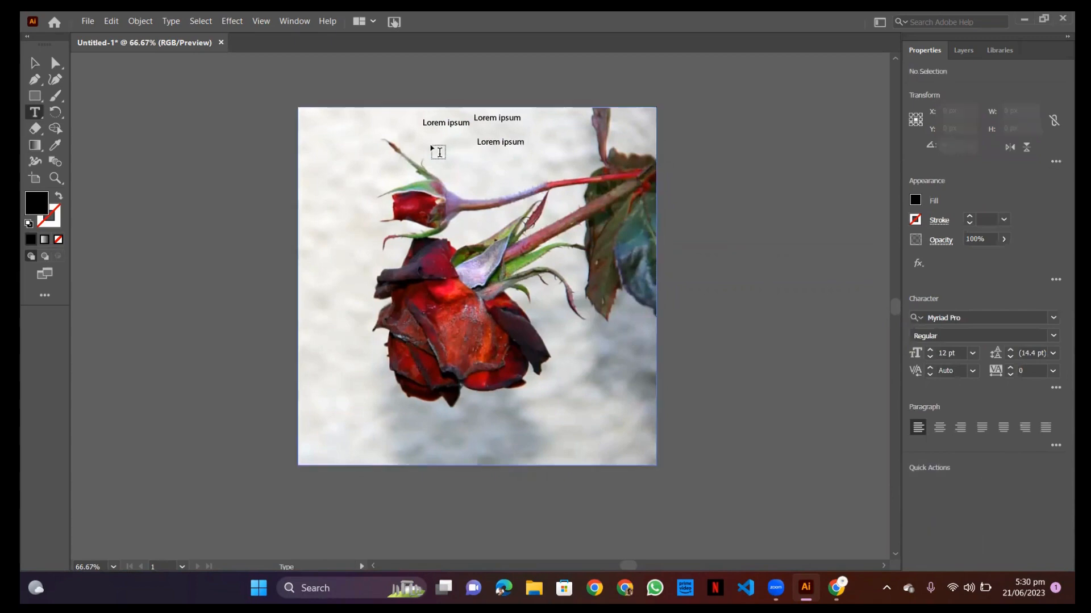
{"action": "left_click", "coordinate": [463, 158]}
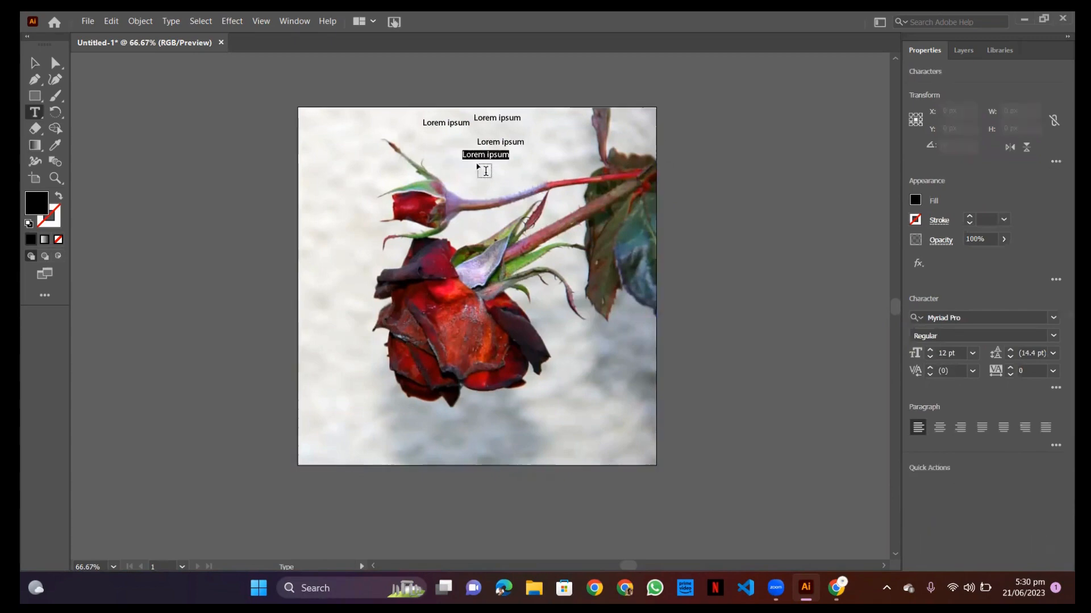
{"action": "key", "text": "ctrl"}
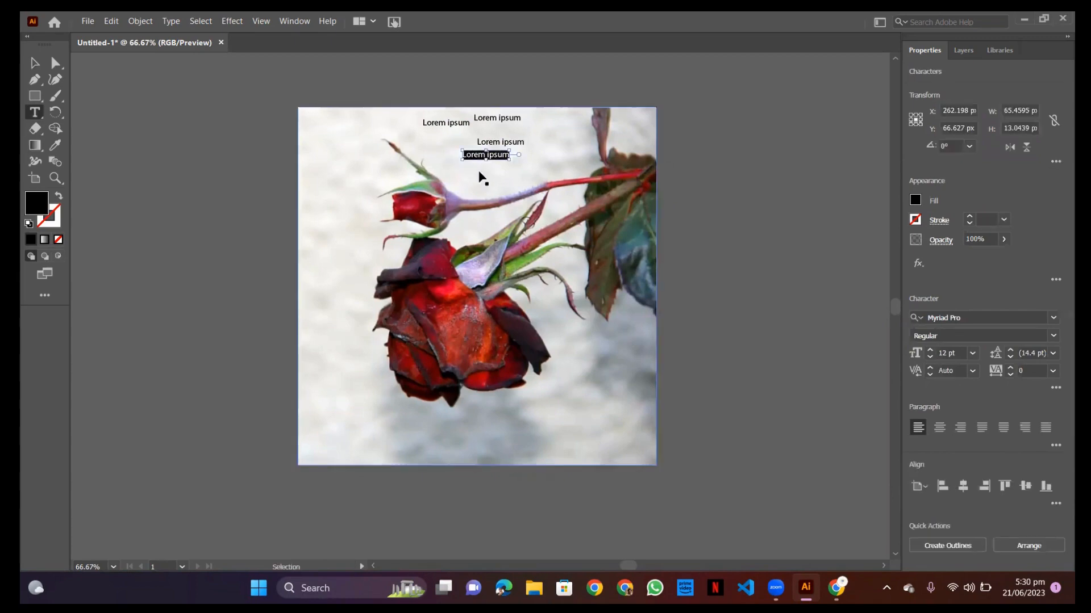
Undo the placed placeholder lines and keep a single 12 pt line near the artboard's upper edge at about X 239 px, Y 14 px
{"action": "key", "text": "ctrl+z"}
{"action": "key", "text": "ctrl+z"}
{"action": "key", "text": "ctrl+z"}
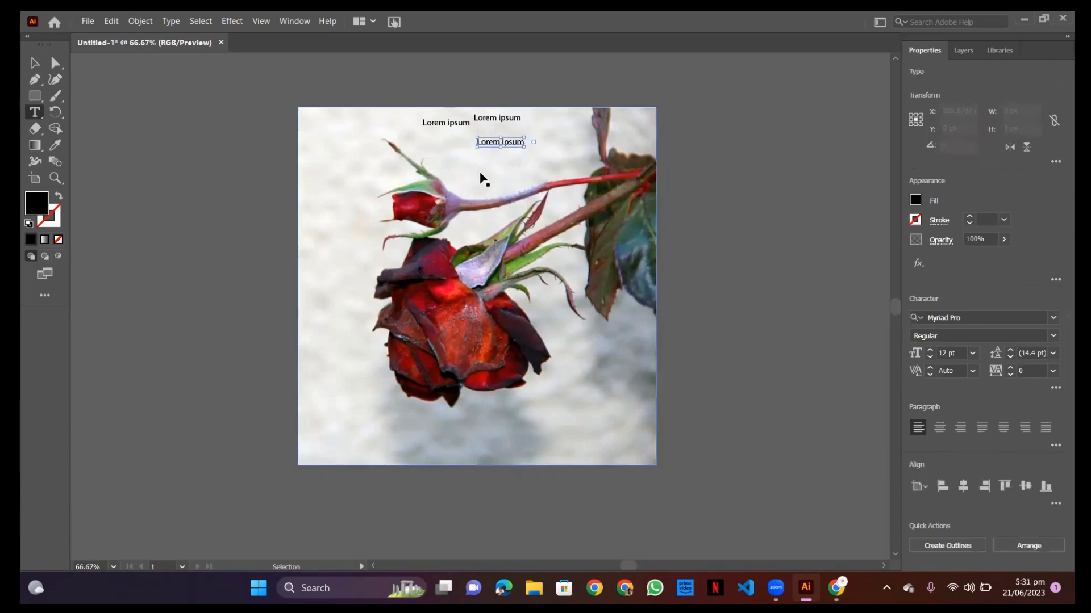
{"action": "key", "text": "ctrl+z"}
{"action": "key", "text": "ctrl+z"}
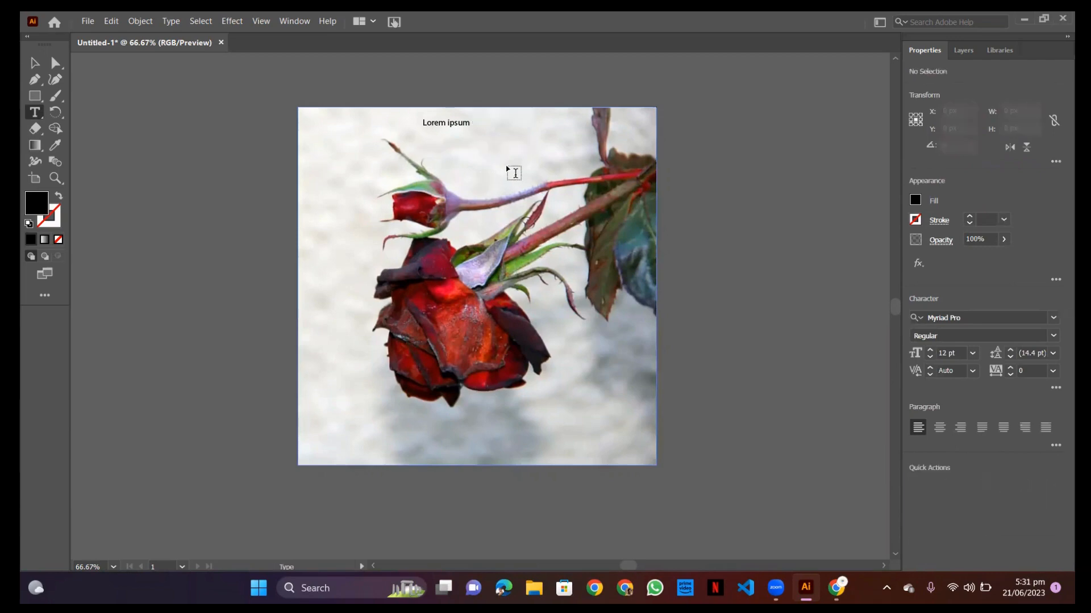
{"action": "key", "text": "ctrl+z"}
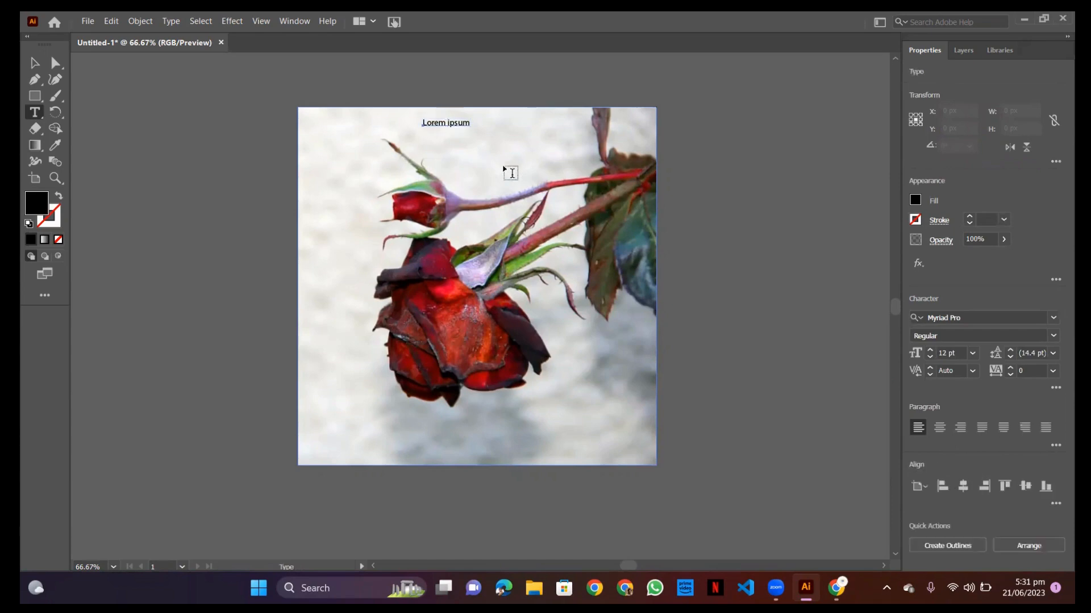
{"action": "key", "text": "ctrl+z"}
{"action": "key", "text": "ctrl+z"}
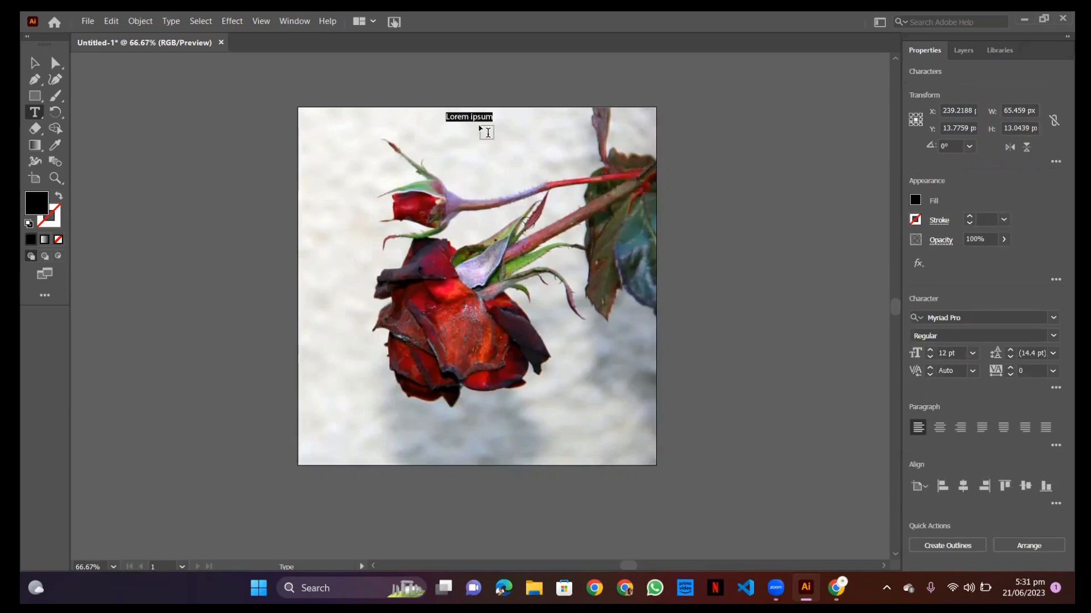
Scale the placeholder text up to about 33 pt and move it to about X 268 px, Y 28 px
{"action": "left_click", "coordinate": [34, 64]}
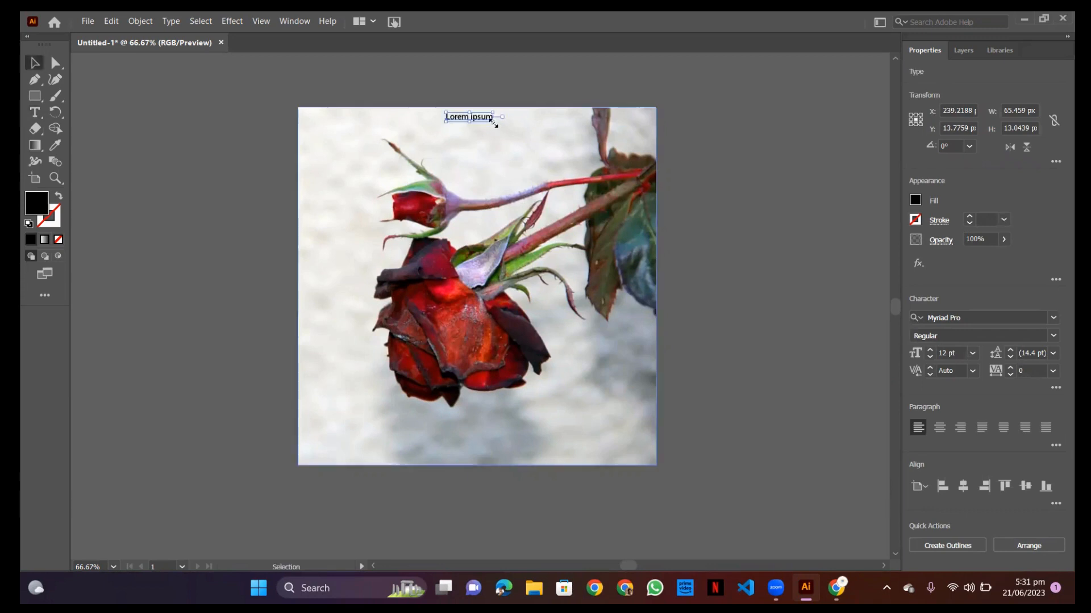
{"action": "left_click_drag", "start_coordinate": [494, 124], "coordinate": [571, 184]}
{"action": "left_click_drag", "start_coordinate": [528, 140], "coordinate": [502, 131]}
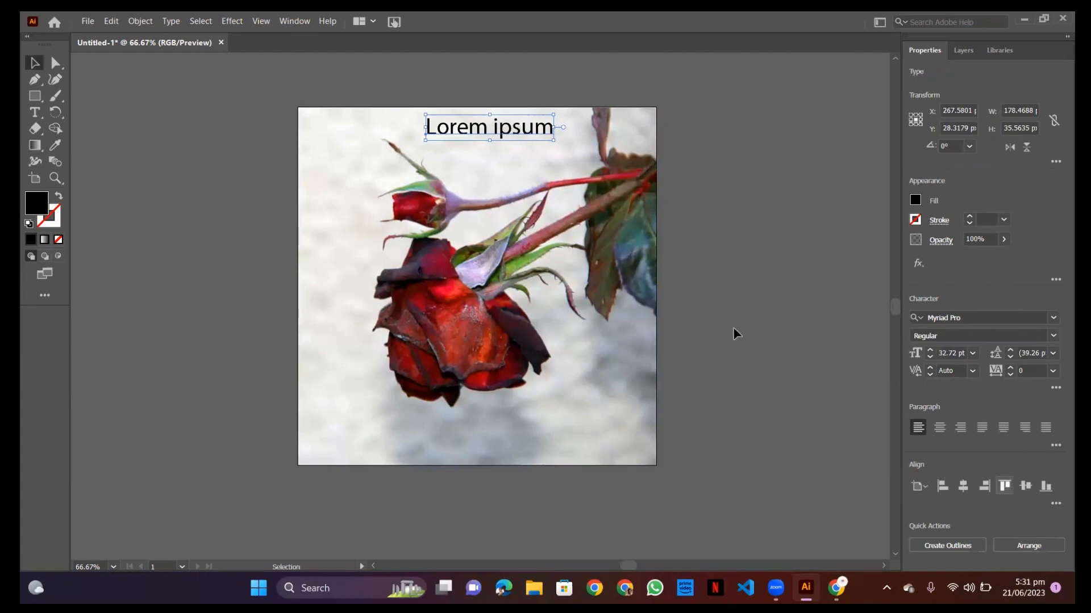
Look through the font style and font family choices available for the placeholder text
{"action": "left_click", "coordinate": [565, 241]}
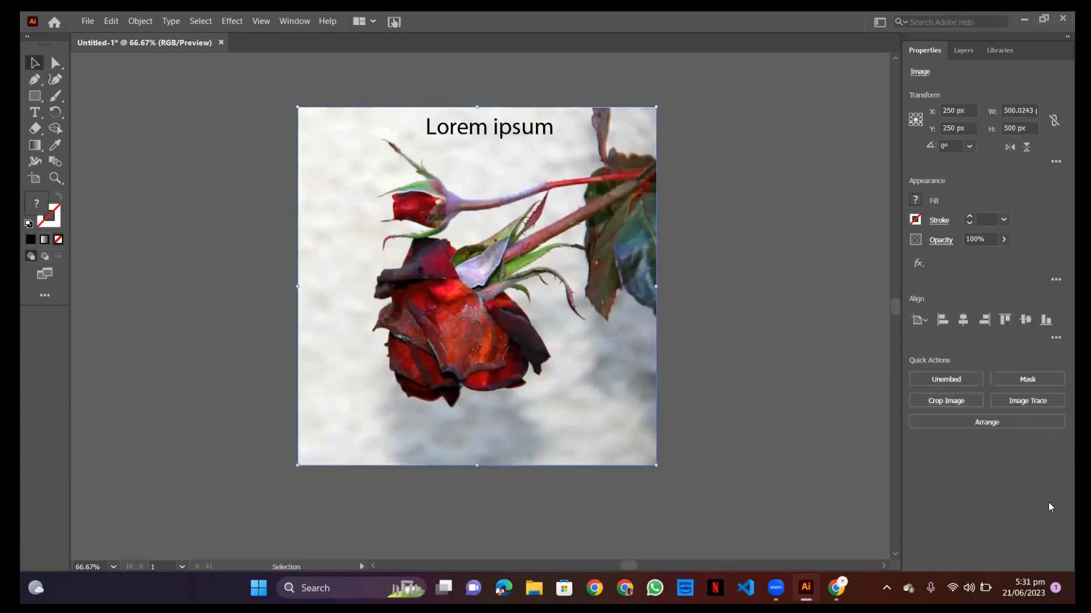
{"action": "left_click", "coordinate": [520, 138]}
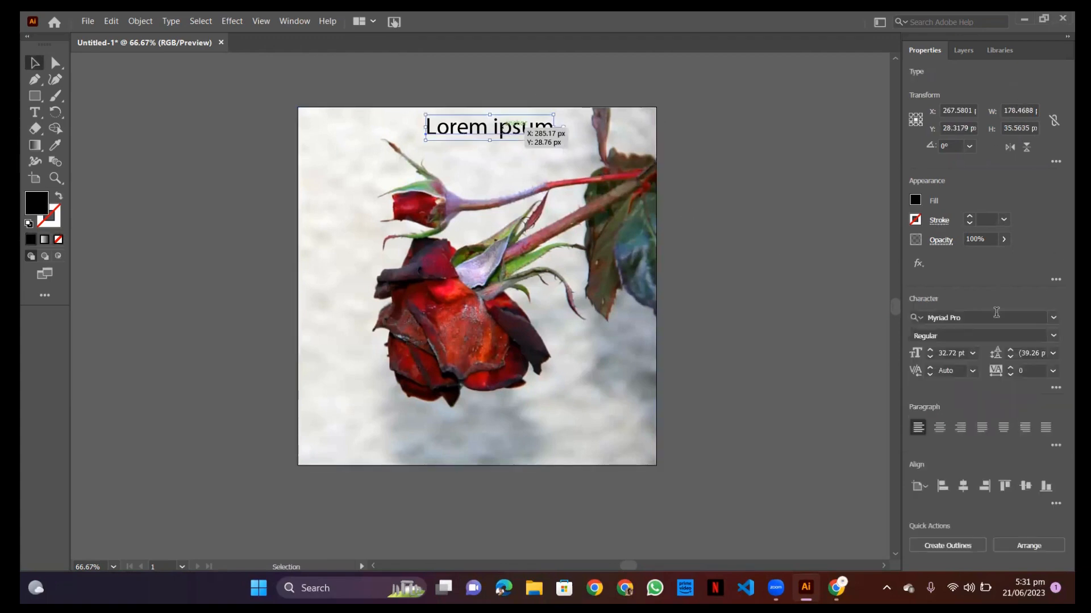
{"action": "left_click", "coordinate": [1052, 336]}
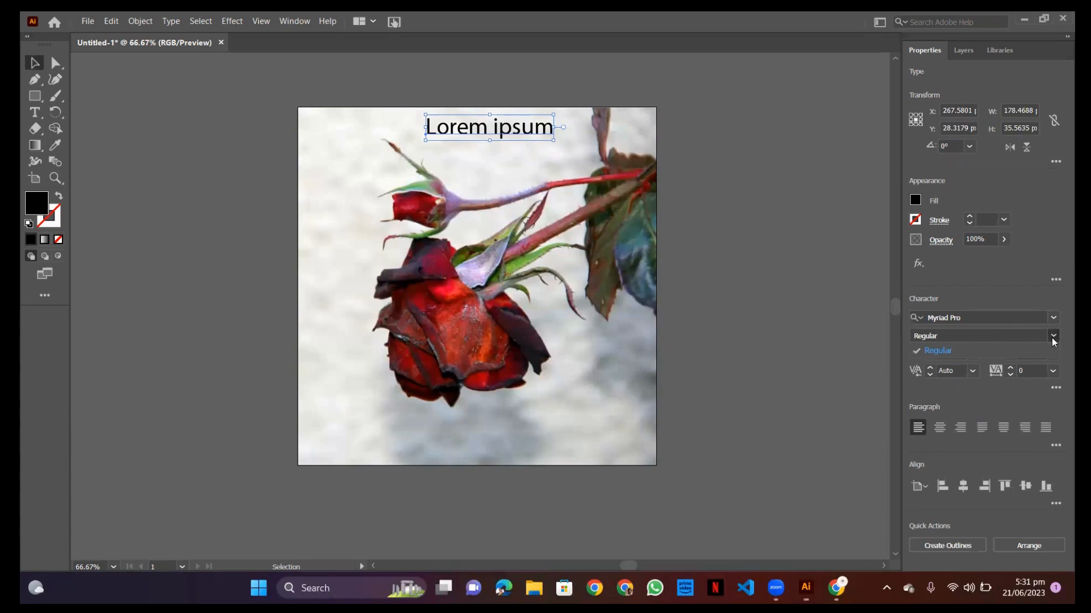
{"action": "left_click", "coordinate": [1000, 321]}
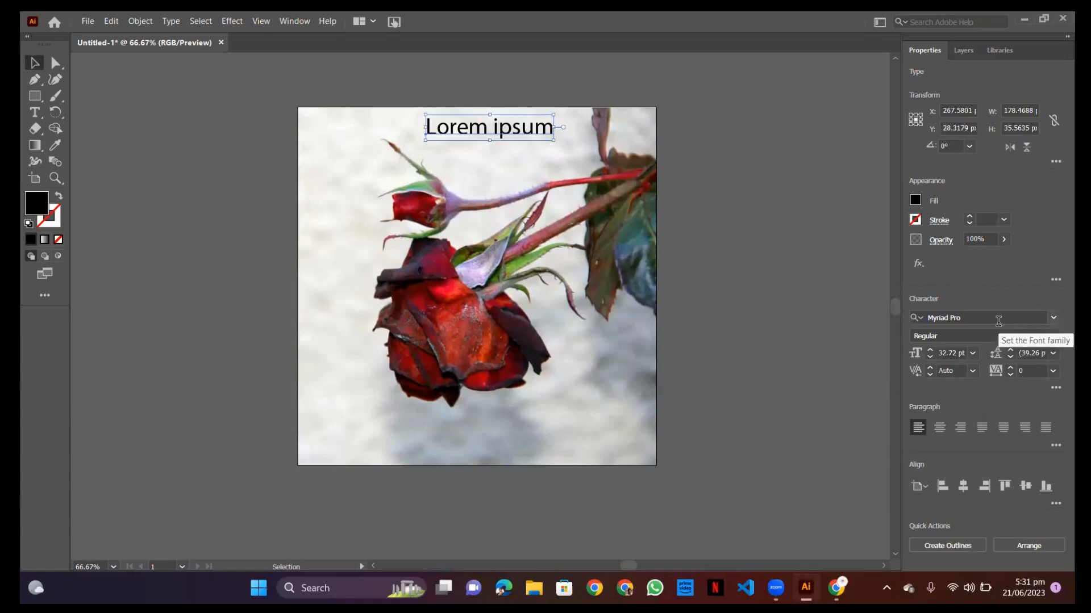
{"action": "left_click", "coordinate": [1052, 318]}
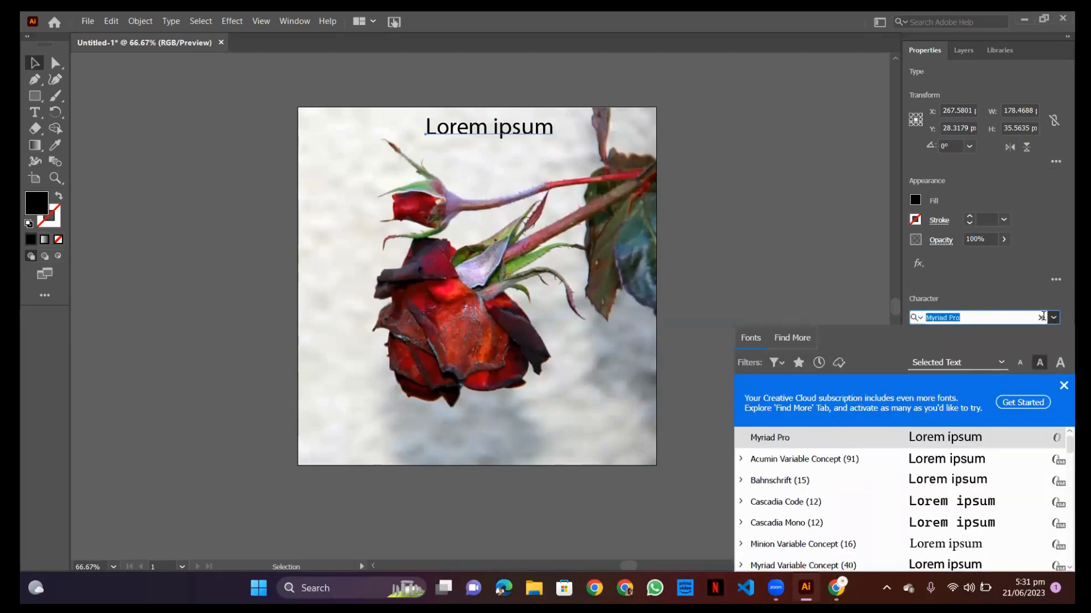
{"action": "left_click", "coordinate": [750, 268]}
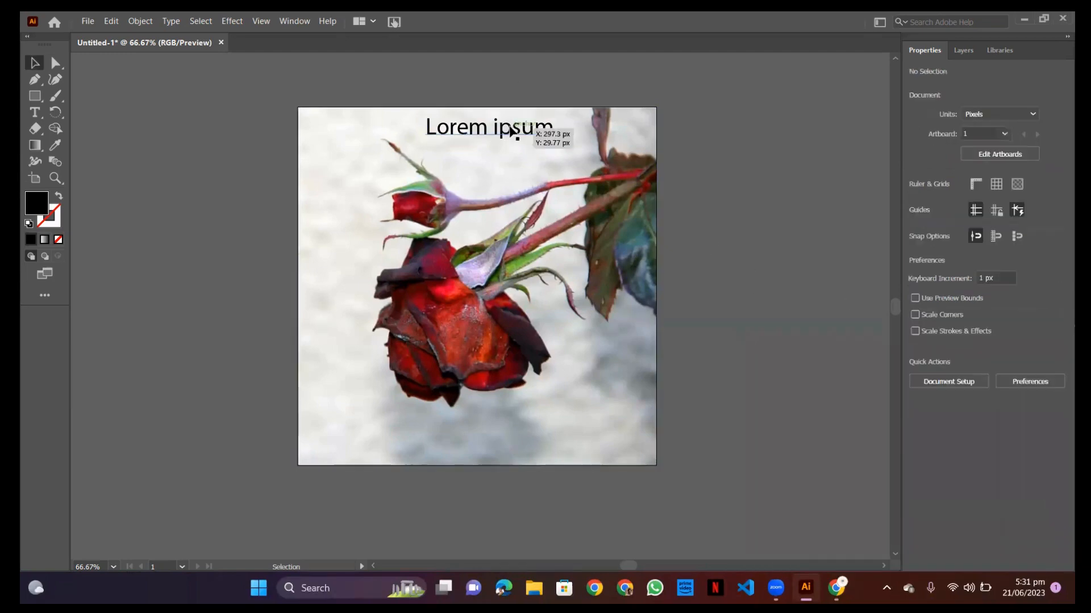
Check the story title in Chrome, return to Illustrator and replace the placeholder text with "THE PROUD ROSE"
{"action": "left_click", "coordinate": [513, 132]}
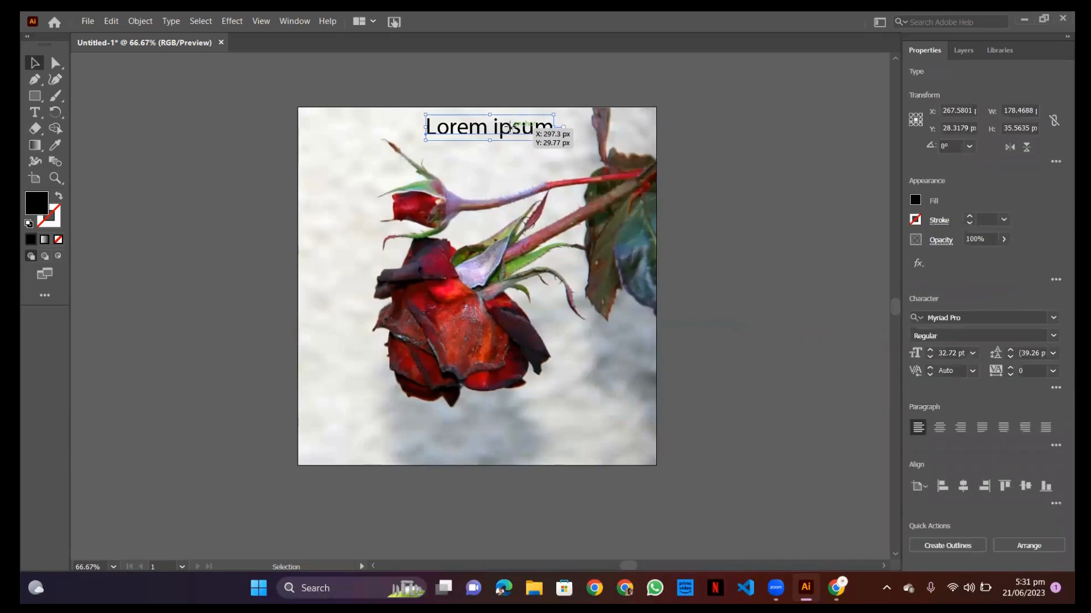
{"action": "double_click", "coordinate": [509, 133]}
{"action": "key", "text": "ctrl+a"}
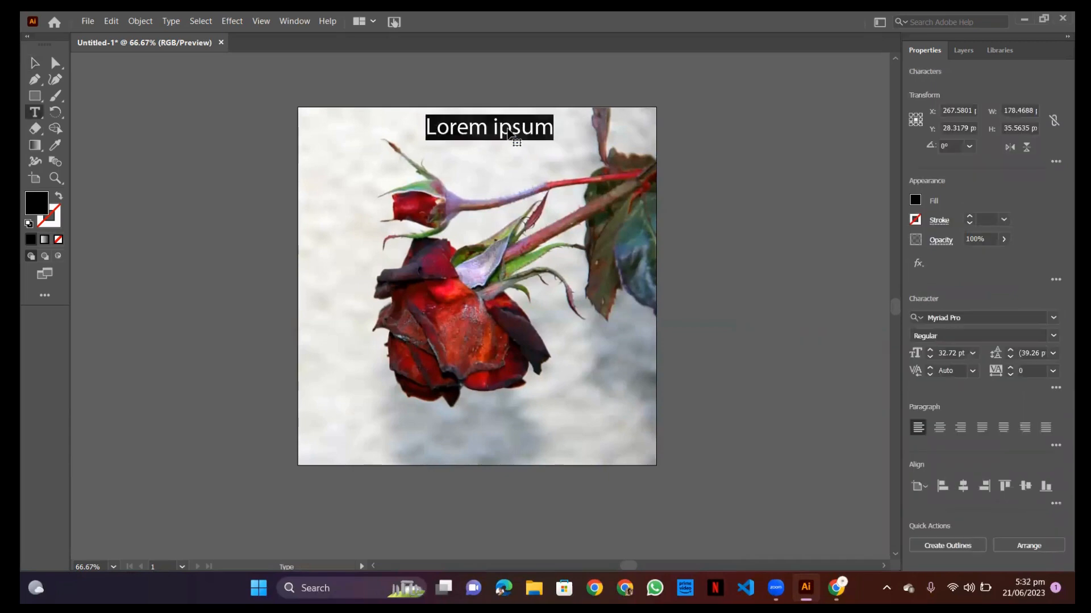
{"action": "left_click", "coordinate": [836, 588]}
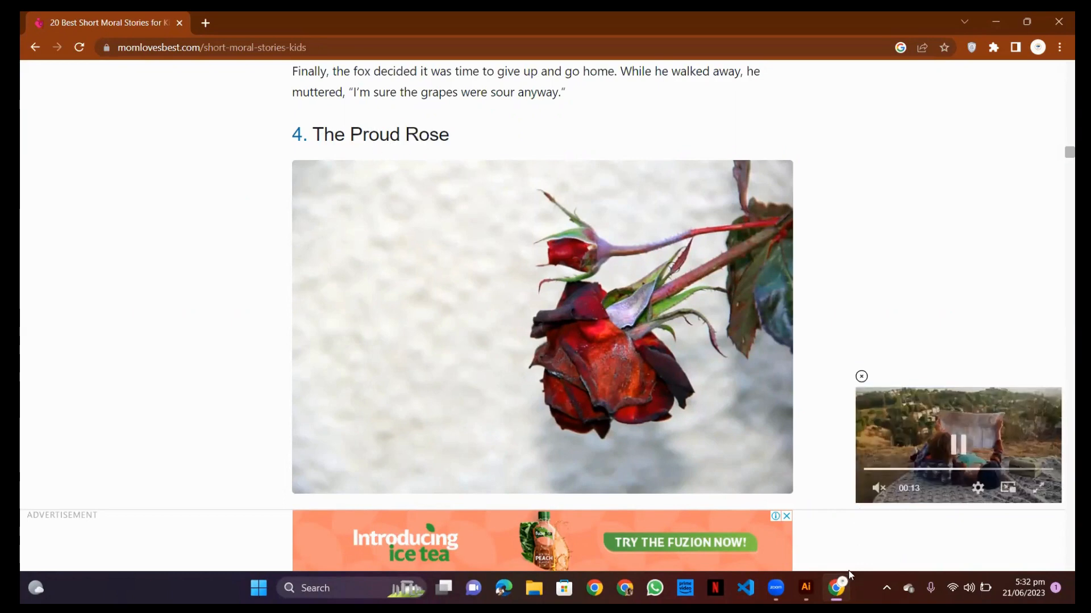
{"action": "left_click", "coordinate": [806, 588]}
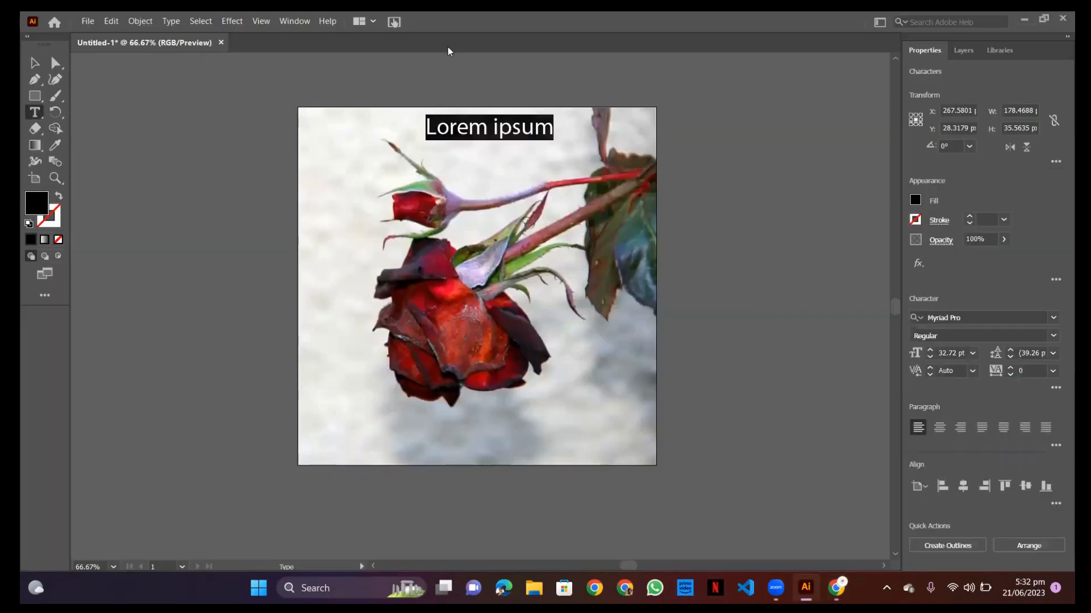
{"action": "type", "text": "th"}
{"action": "key", "text": "BackSpace"}
{"action": "key", "text": "BackSpace"}
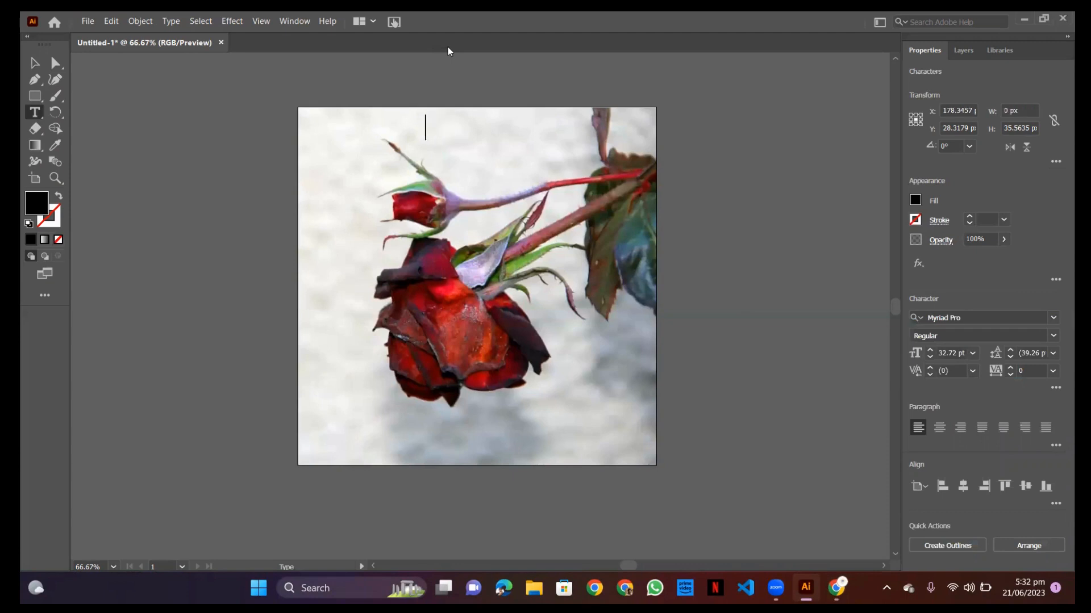
{"action": "type", "text": "THE "}
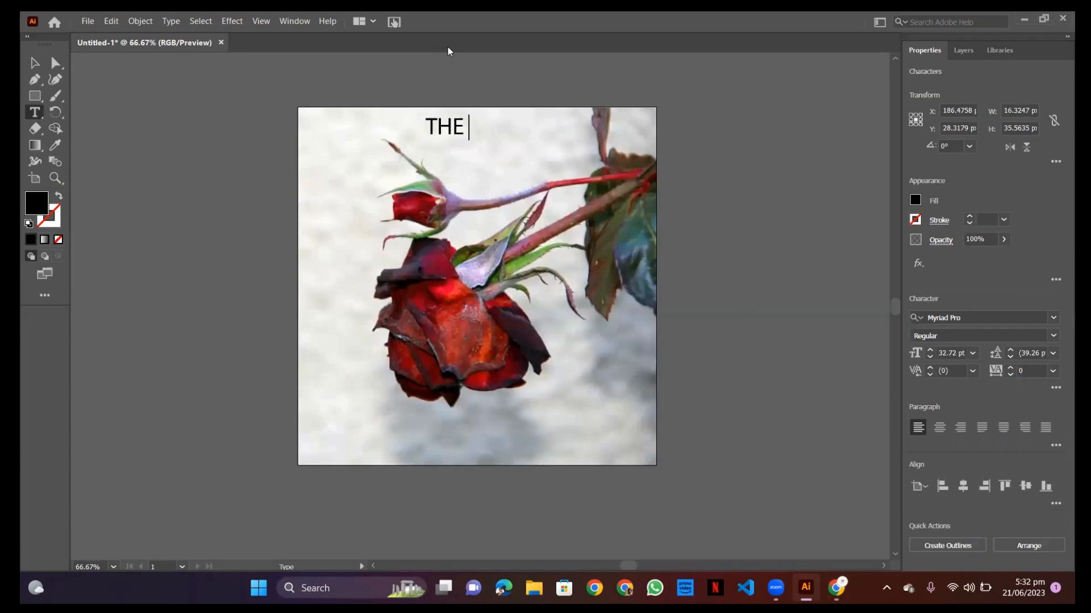
{"action": "type", "text": "PROUD "}
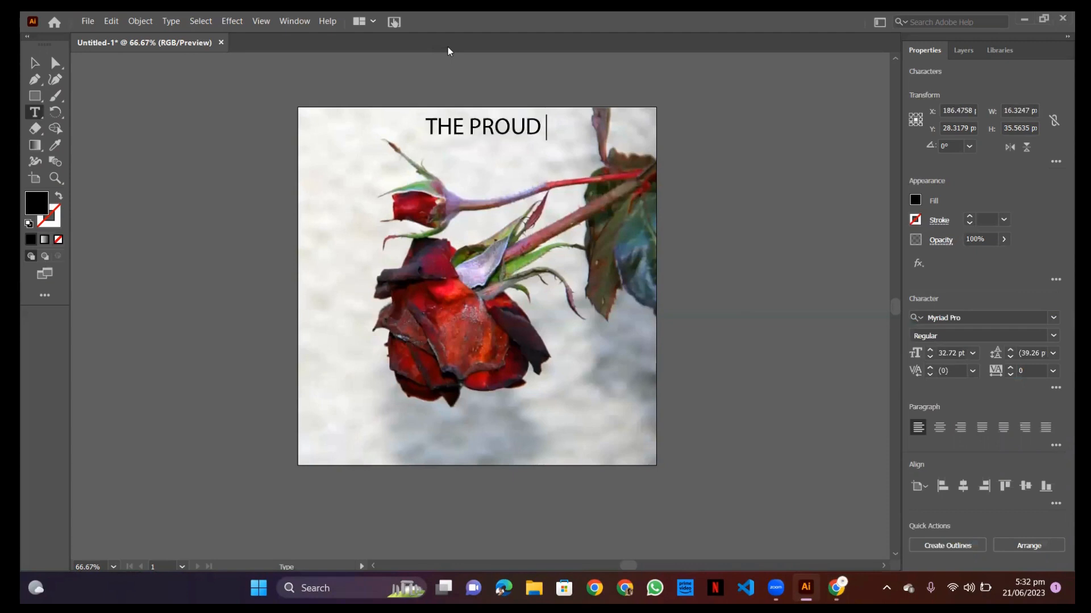
{"action": "type", "text": "ROSE"}
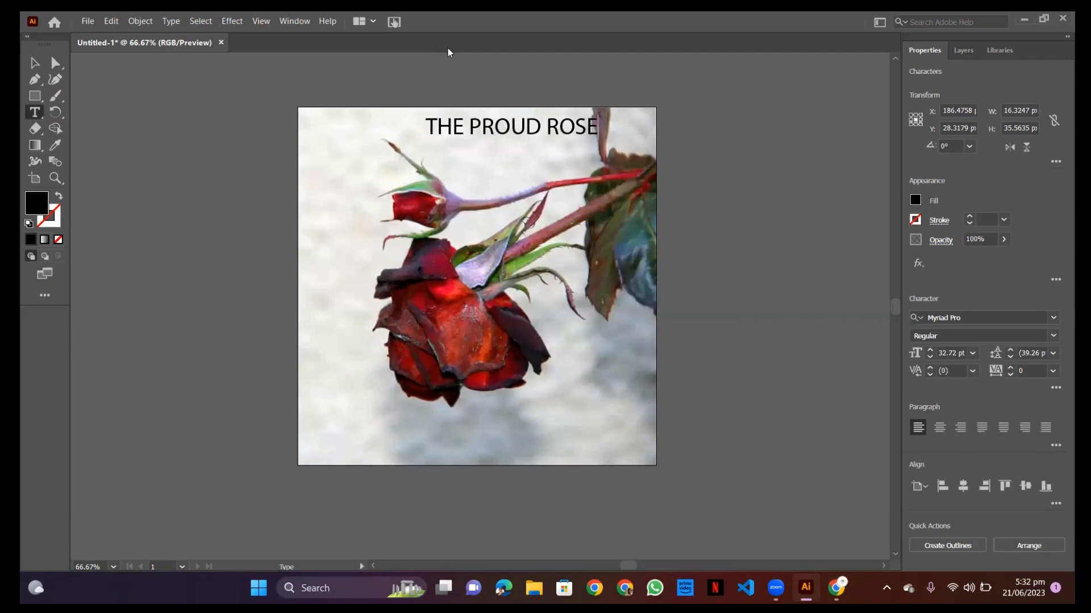
Move the title to about X 269 px, Y 29 px and set its font to Bernard MT Condensed
{"action": "left_click", "coordinate": [34, 63]}
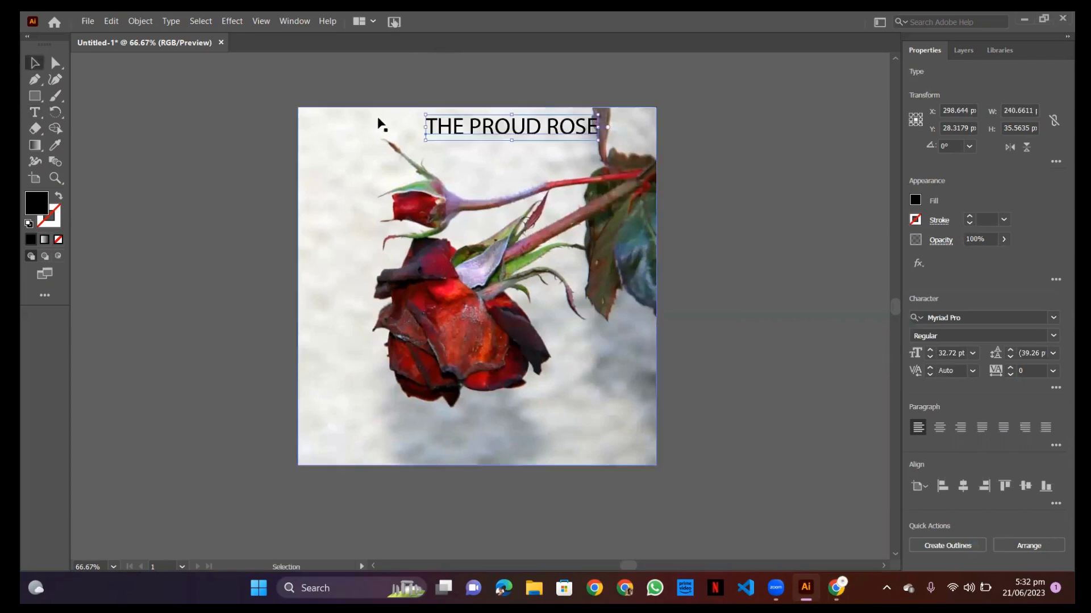
{"action": "left_click_drag", "start_coordinate": [497, 134], "coordinate": [485, 131]}
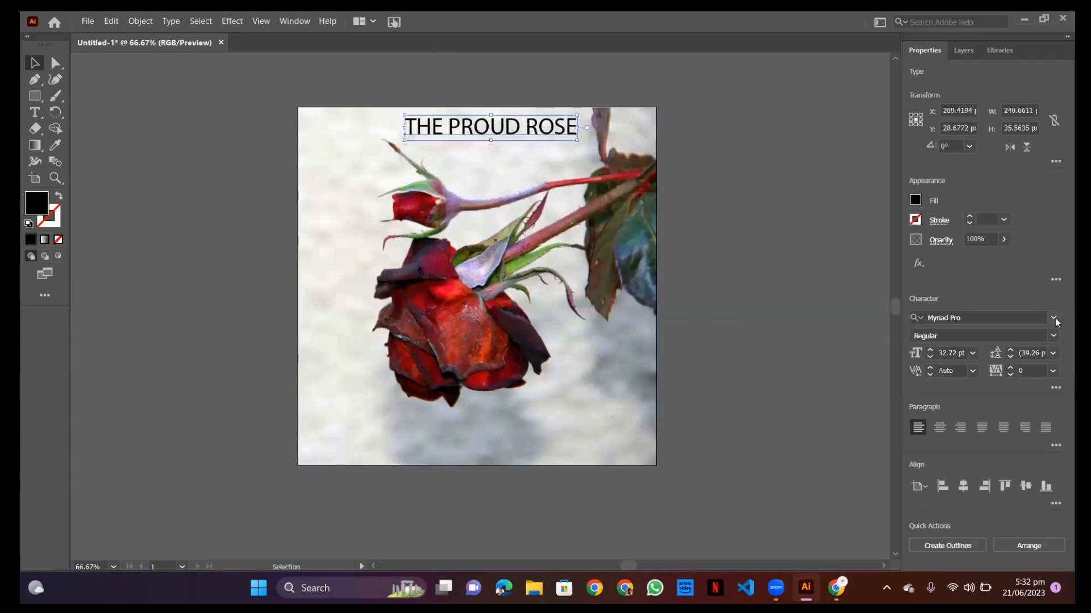
{"action": "left_click", "coordinate": [1054, 318]}
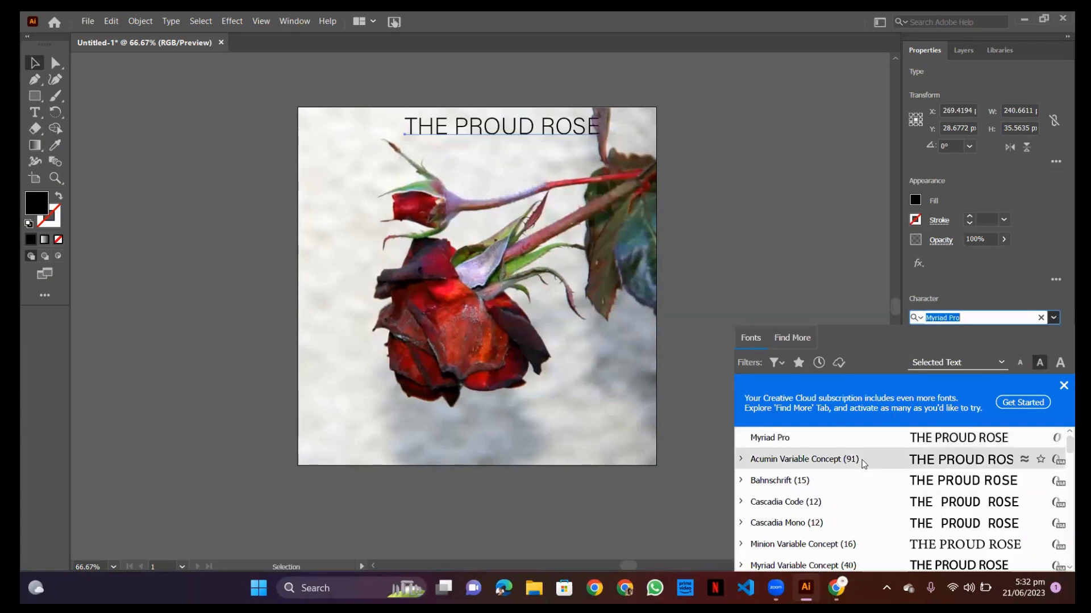
{"action": "scroll", "coordinate": [868, 511], "scroll_direction": "down", "scroll_amount": 1}
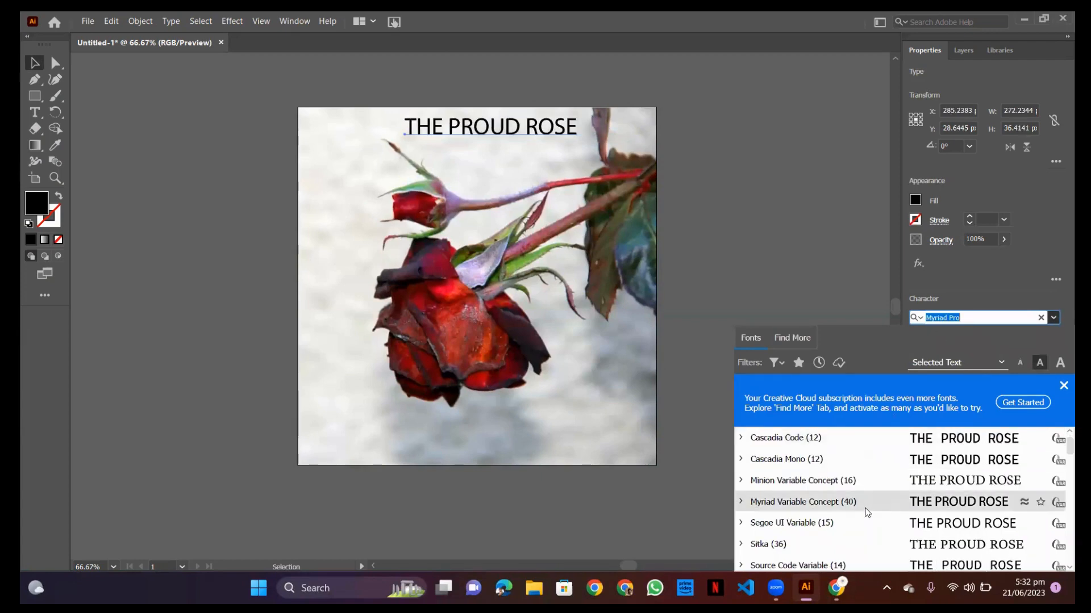
{"action": "scroll", "coordinate": [867, 512], "scroll_direction": "down", "scroll_amount": 2}
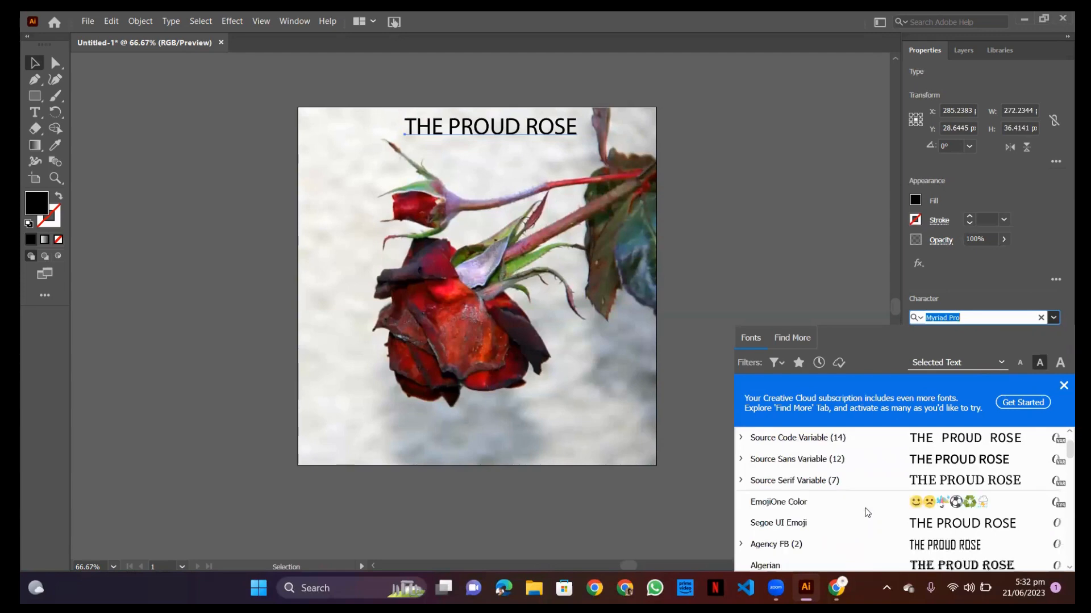
{"action": "scroll", "coordinate": [866, 506], "scroll_direction": "down", "scroll_amount": 1}
{"action": "scroll", "coordinate": [812, 503], "scroll_direction": "down", "scroll_amount": 2}
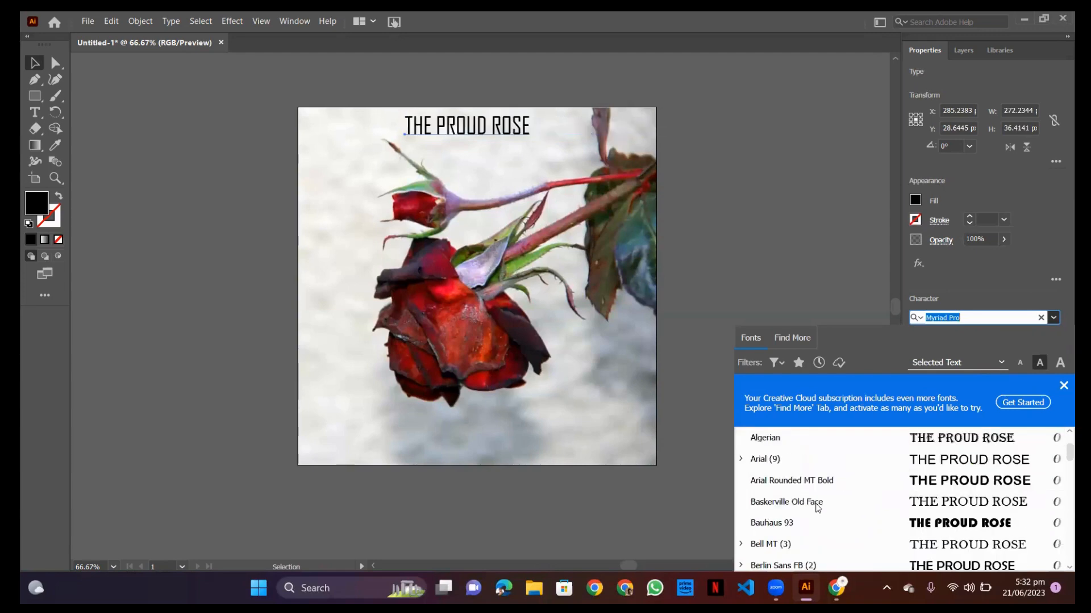
{"action": "scroll", "coordinate": [816, 507], "scroll_direction": "down", "scroll_amount": 1}
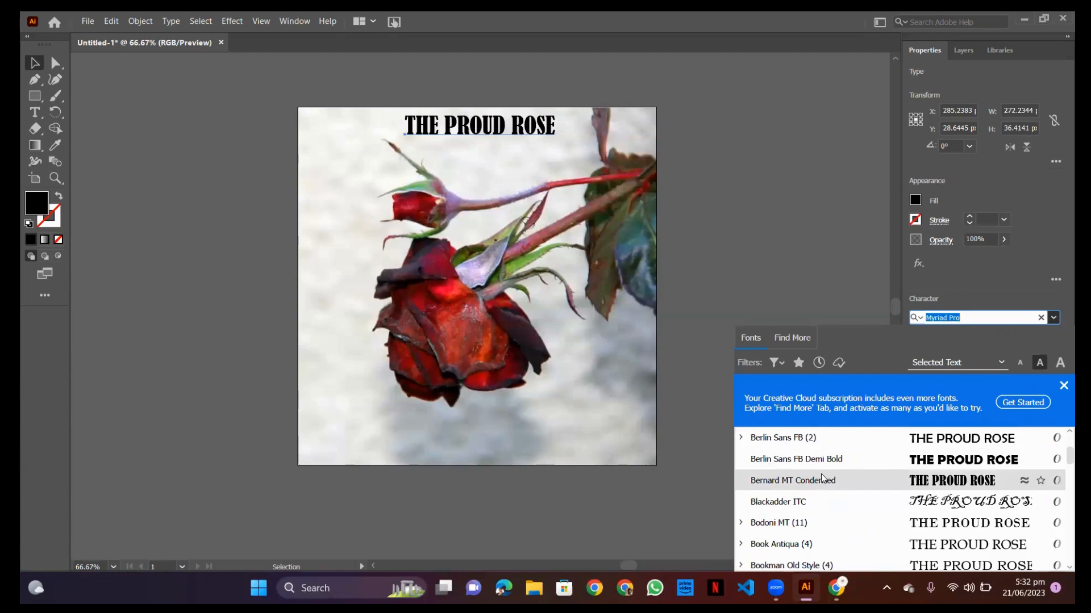
{"action": "scroll", "coordinate": [830, 498], "scroll_direction": "down", "scroll_amount": 2}
{"action": "scroll", "coordinate": [831, 499], "scroll_direction": "up", "scroll_amount": 3}
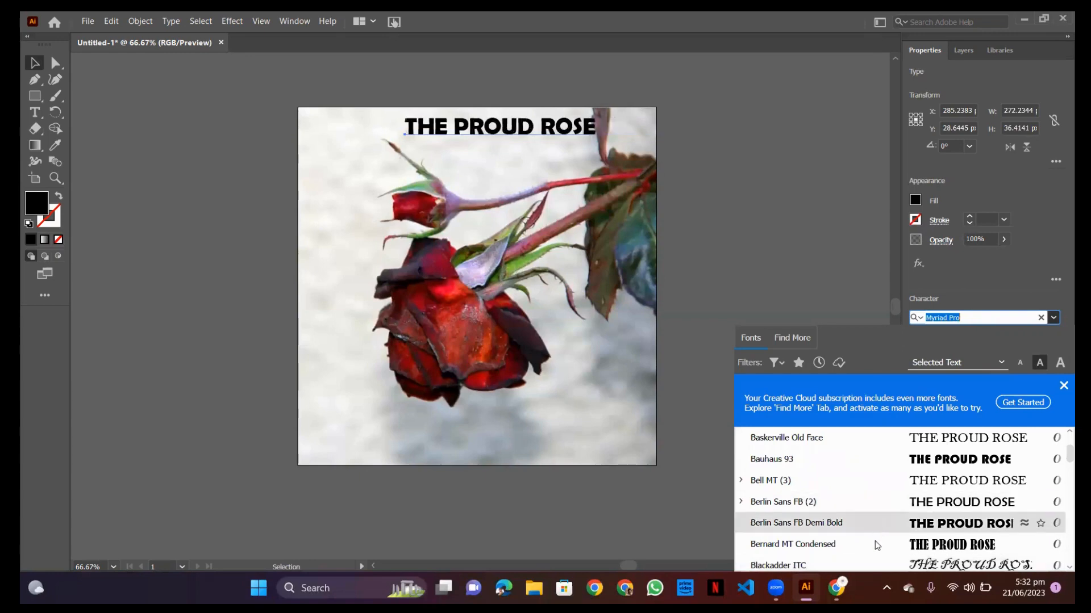
{"action": "scroll", "coordinate": [875, 544], "scroll_direction": "down", "scroll_amount": 1}
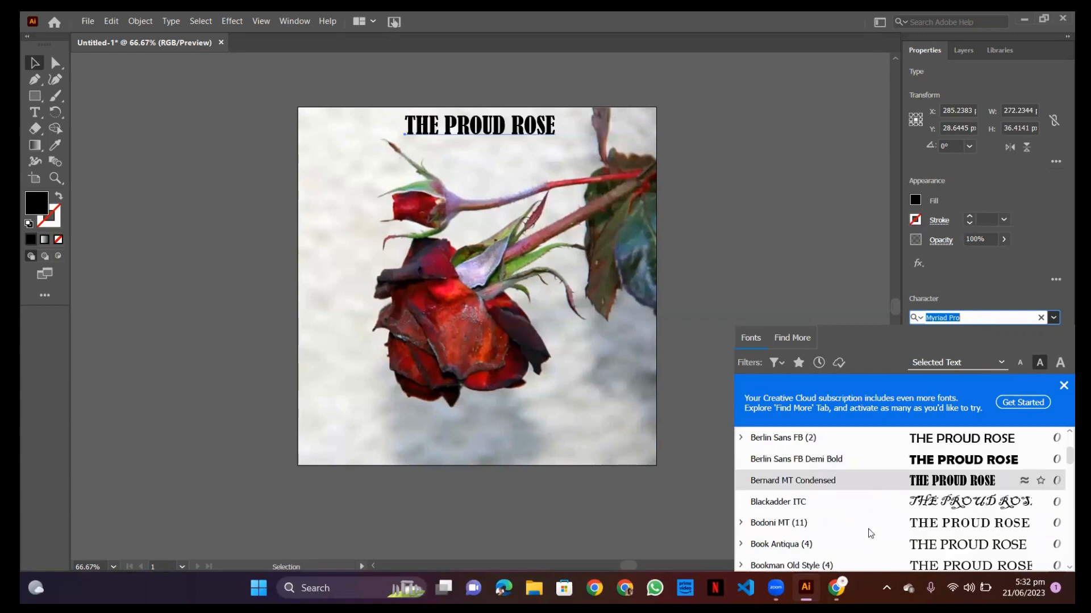
{"action": "left_click", "coordinate": [866, 484]}
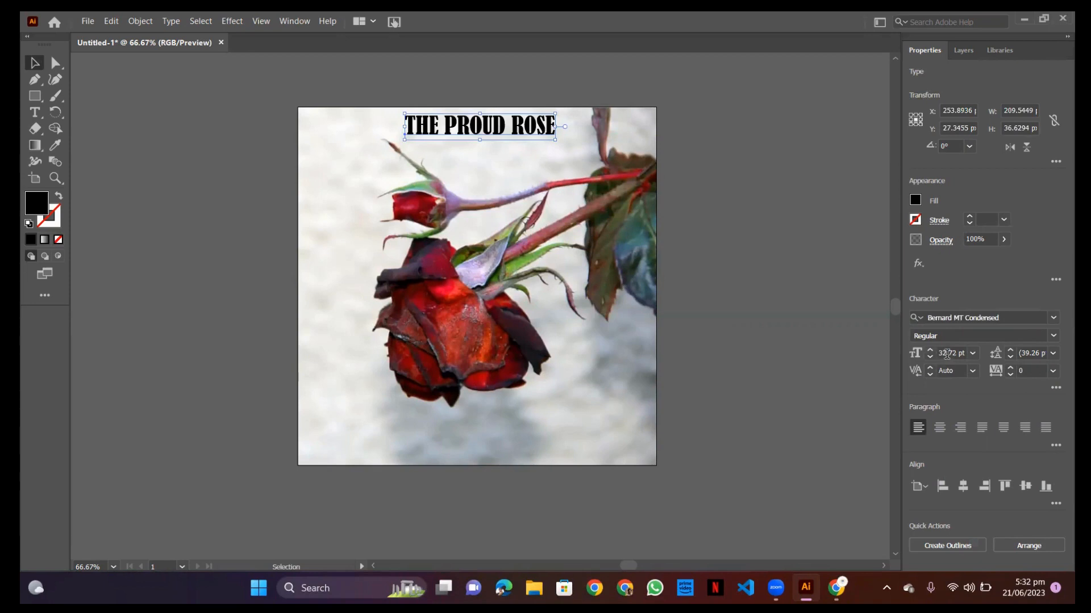
Try wider tracking of up to about 22 on the title and bring it back to 0
{"action": "left_click", "coordinate": [1026, 370]}
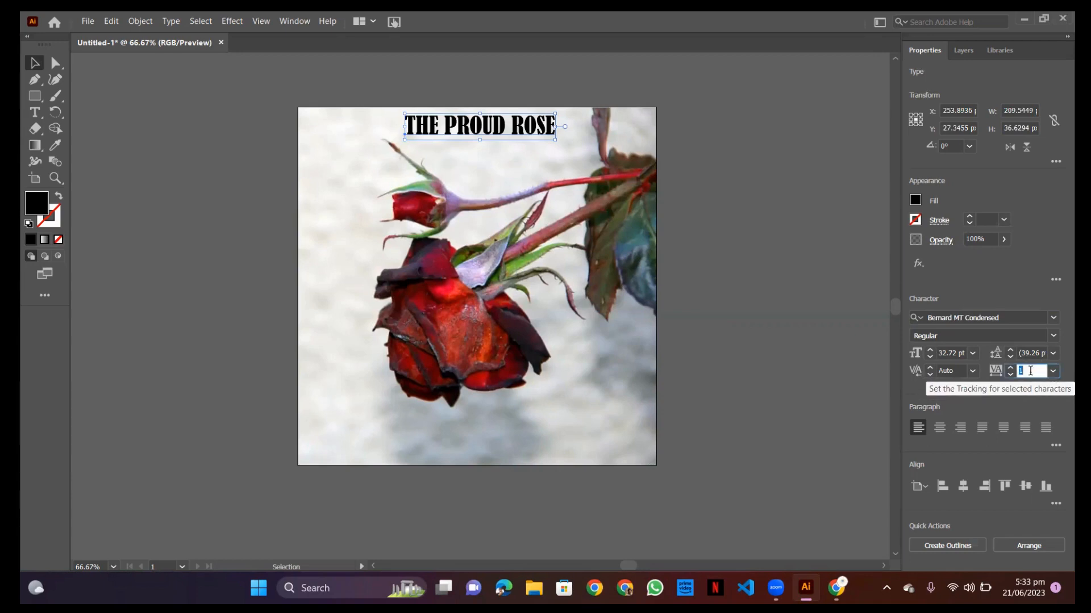
{"action": "scroll", "coordinate": [1029, 370], "scroll_direction": "up", "scroll_amount": 20}
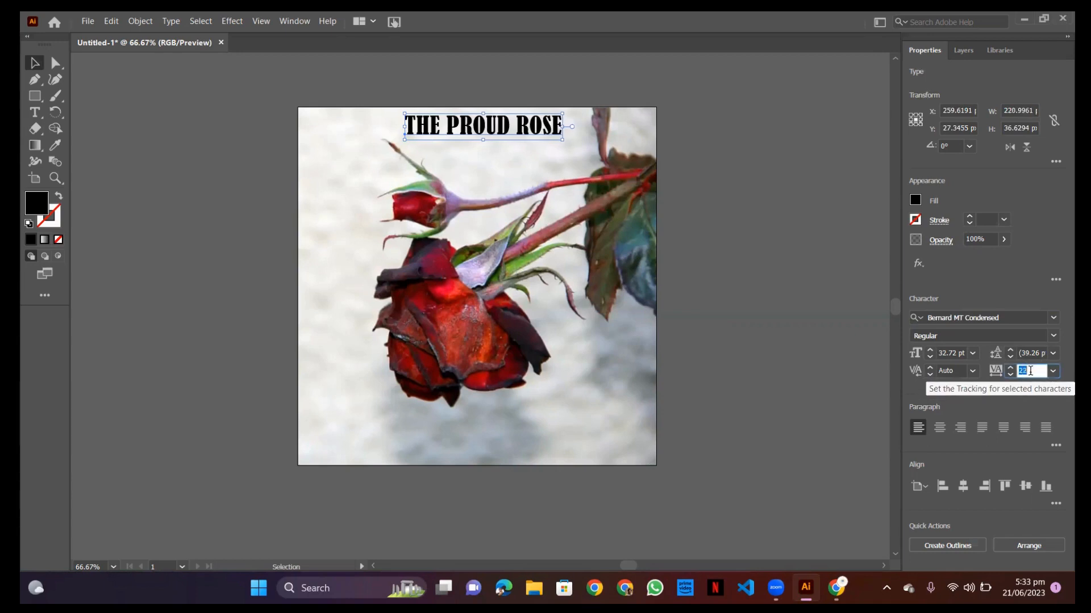
{"action": "scroll", "coordinate": [1030, 370], "scroll_direction": "down", "scroll_amount": 17}
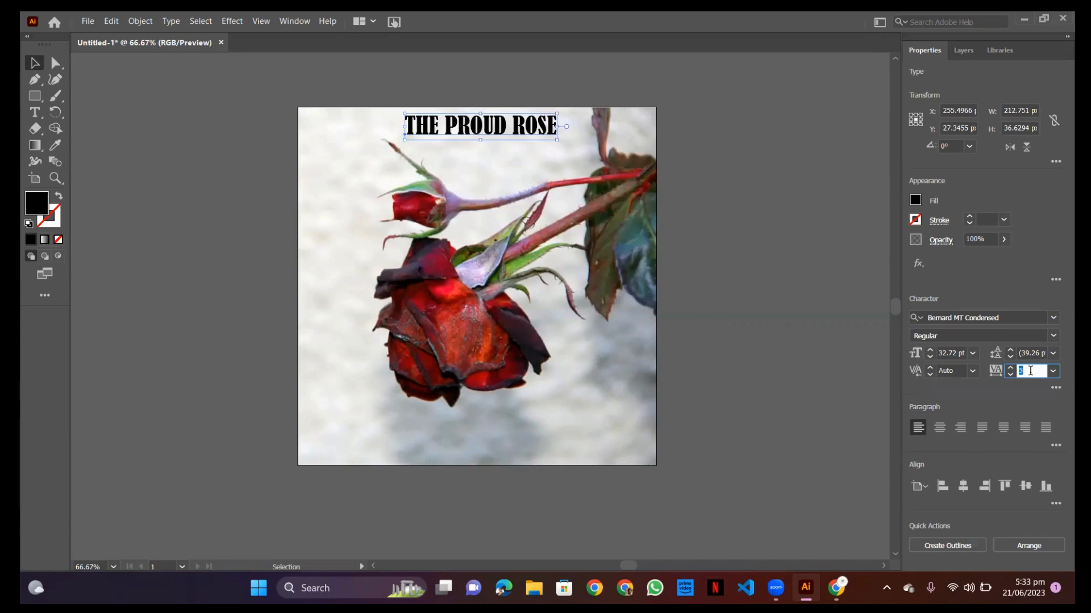
{"action": "scroll", "coordinate": [1030, 370], "scroll_direction": "down", "scroll_amount": 5}
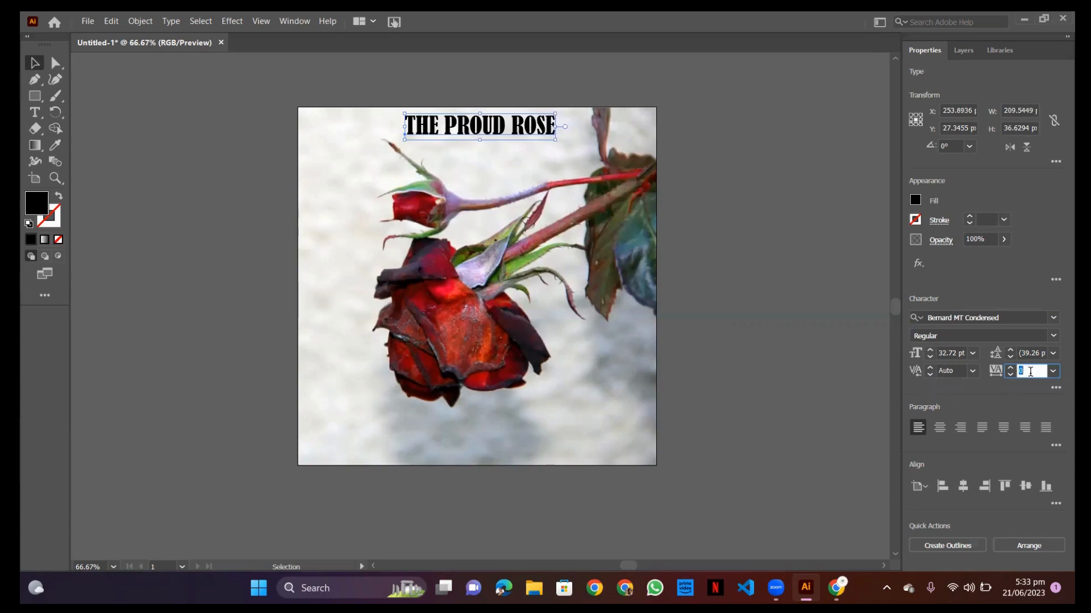
Increase the title's font size to 44 pt
{"action": "left_click", "coordinate": [943, 352]}
{"action": "left_click", "coordinate": [946, 352]}
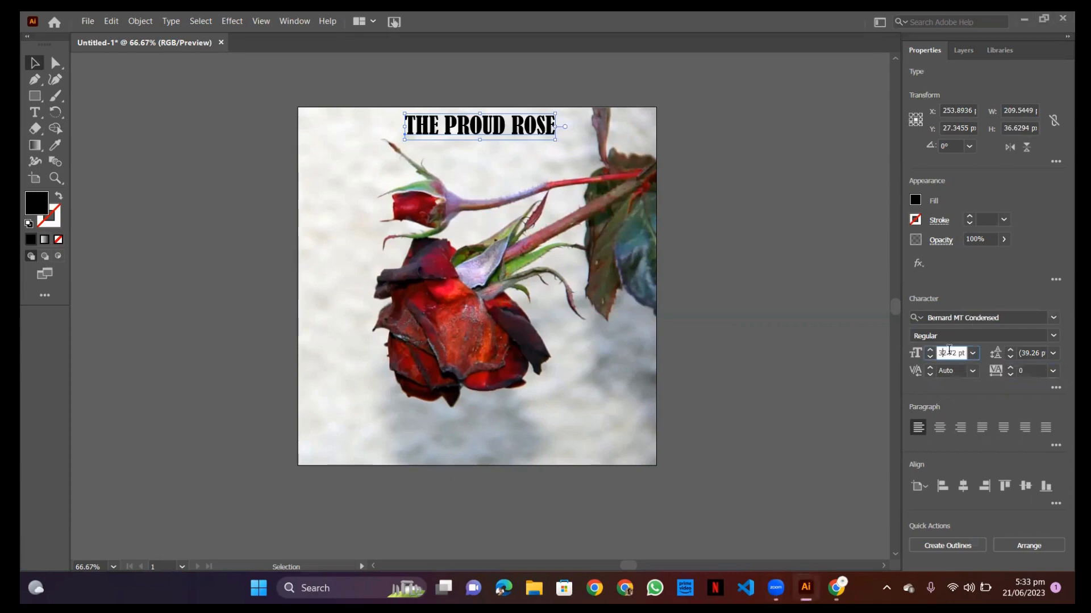
{"action": "type", "text": "41"}
{"action": "key", "text": "Return"}
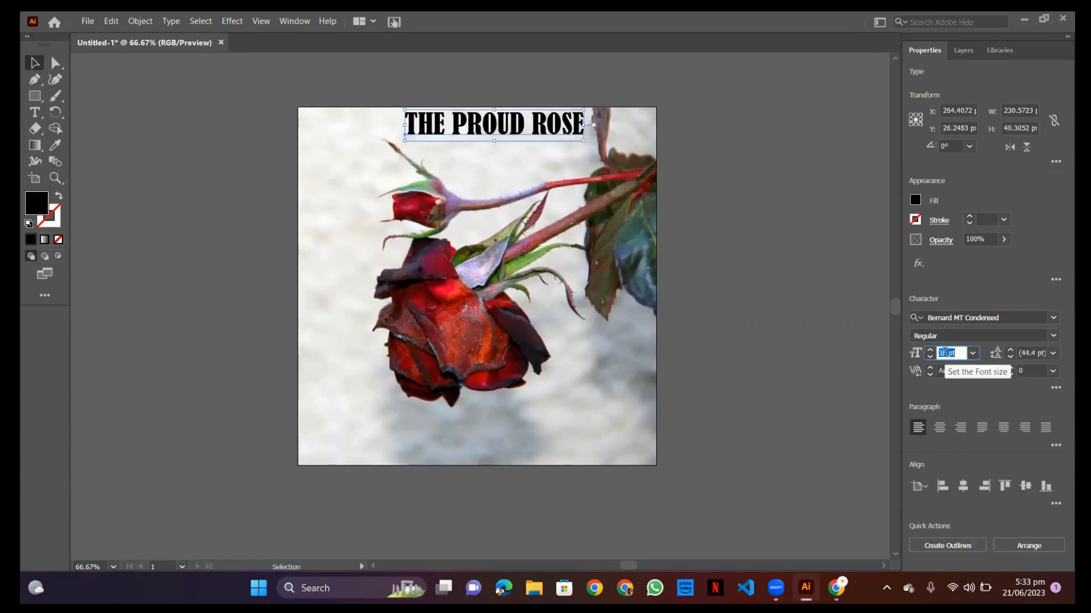
{"action": "key", "text": "Up"}
{"action": "key", "text": "Up"}
{"action": "key", "text": "Up"}
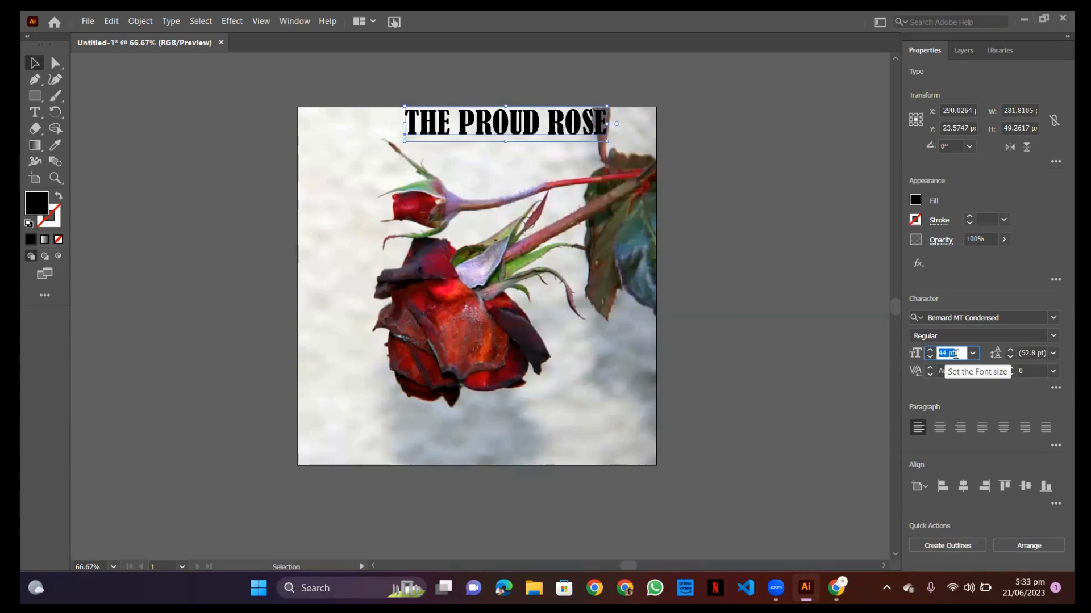
Set the title's font size to 60 pt and move it to about X 260 px, Y 47 px
{"action": "type", "text": "60"}
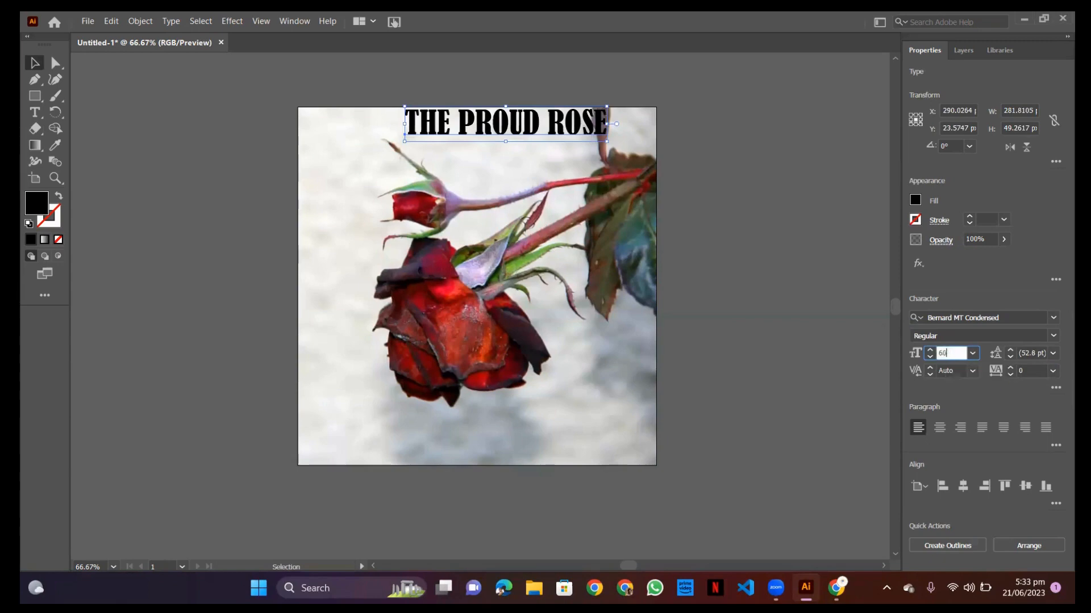
{"action": "key", "text": "Return"}
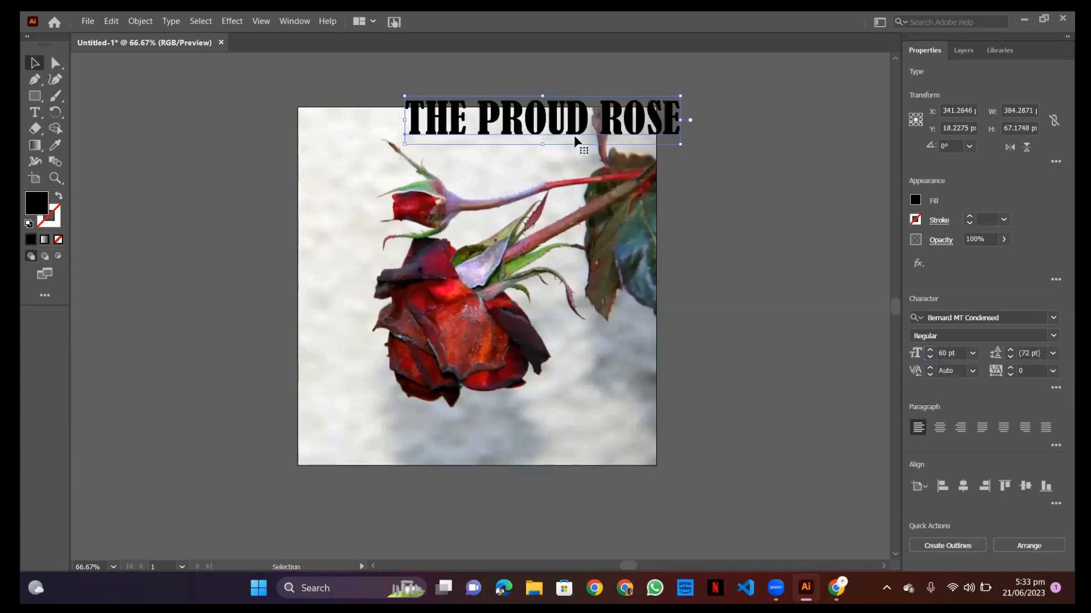
{"action": "left_click_drag", "start_coordinate": [526, 145], "coordinate": [468, 165]}
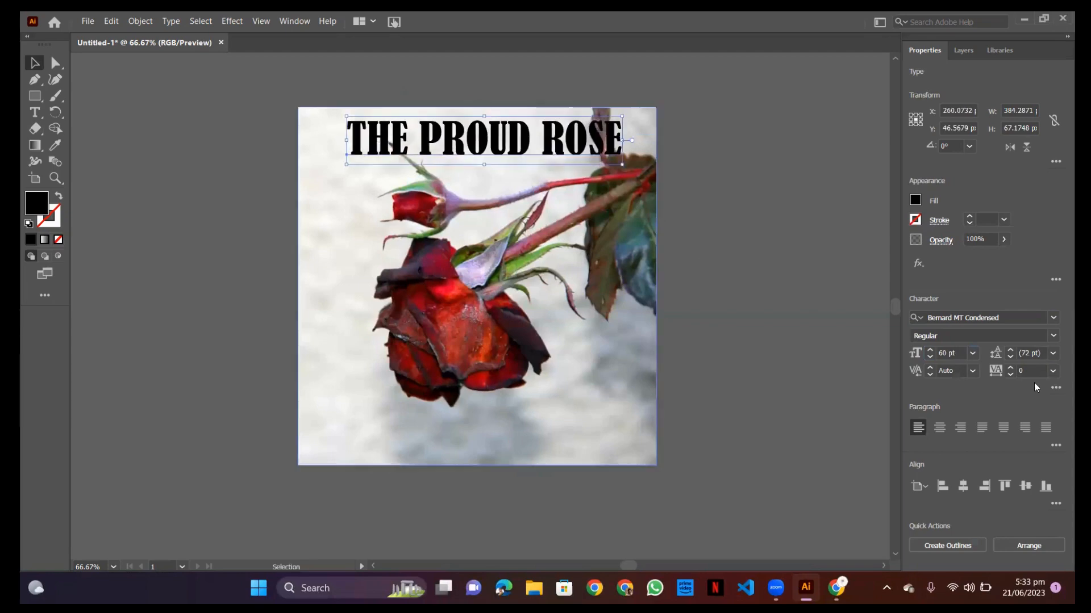
Reduce the title to 20 pt and move it to about X 249 px, Y 36 px
{"action": "left_click", "coordinate": [943, 353]}
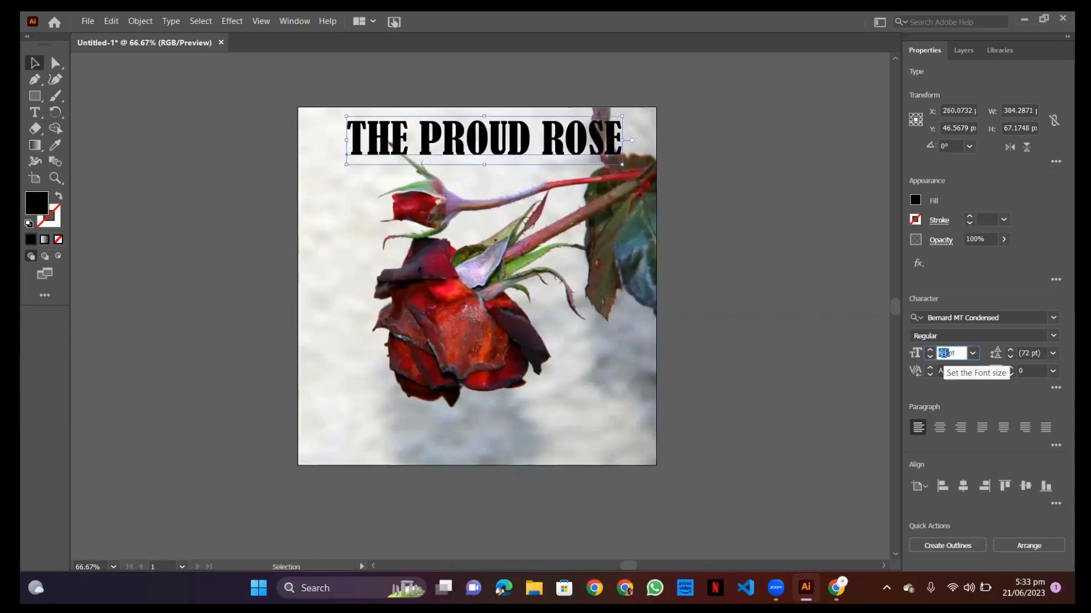
{"action": "type", "text": "20"}
{"action": "key", "text": "Return"}
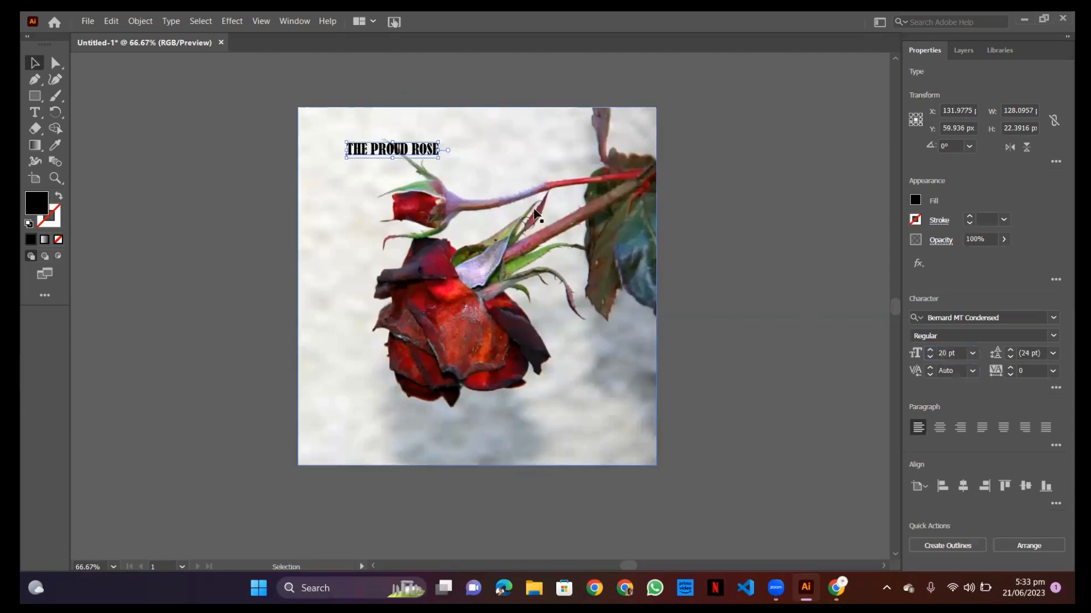
{"action": "left_click_drag", "start_coordinate": [392, 152], "coordinate": [477, 134]}
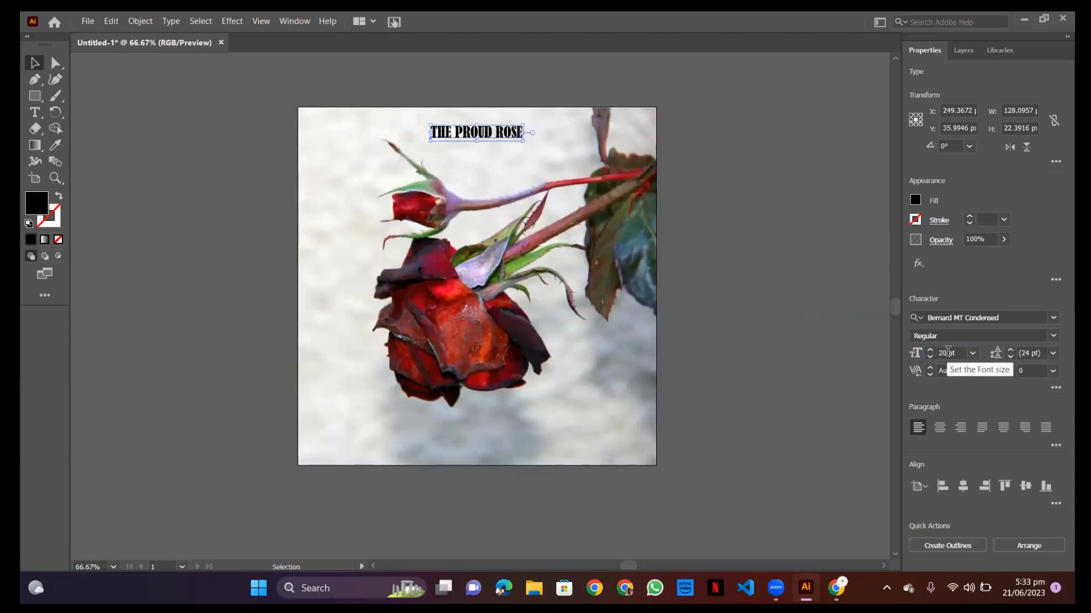
Set the title's font size to 40 pt and move it to about X 253 px, Y 29 px
{"action": "left_click", "coordinate": [973, 354]}
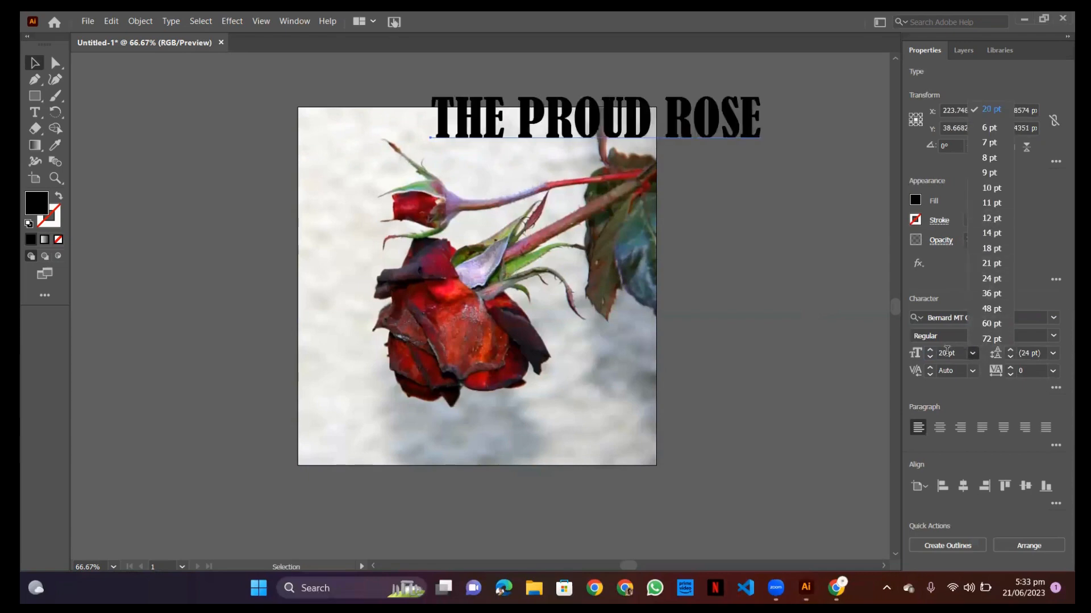
{"action": "left_click", "coordinate": [944, 352]}
{"action": "left_click", "coordinate": [947, 353]}
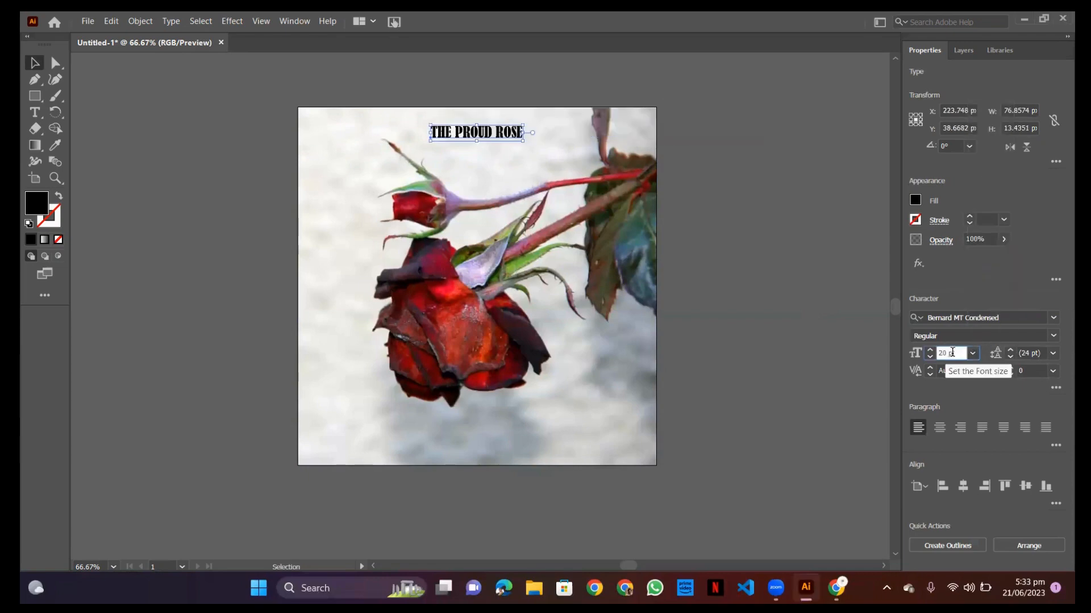
{"action": "key", "text": "Up"}
{"action": "key", "text": "Up"}
{"action": "key", "text": "Up"}
{"action": "key", "text": "Up"}
{"action": "key", "text": "Up"}
{"action": "key", "text": "Up"}
{"action": "key", "text": "Up"}
{"action": "key", "text": "Up"}
{"action": "key", "text": "Up"}
{"action": "key", "text": "Up"}
{"action": "key", "text": "Up"}
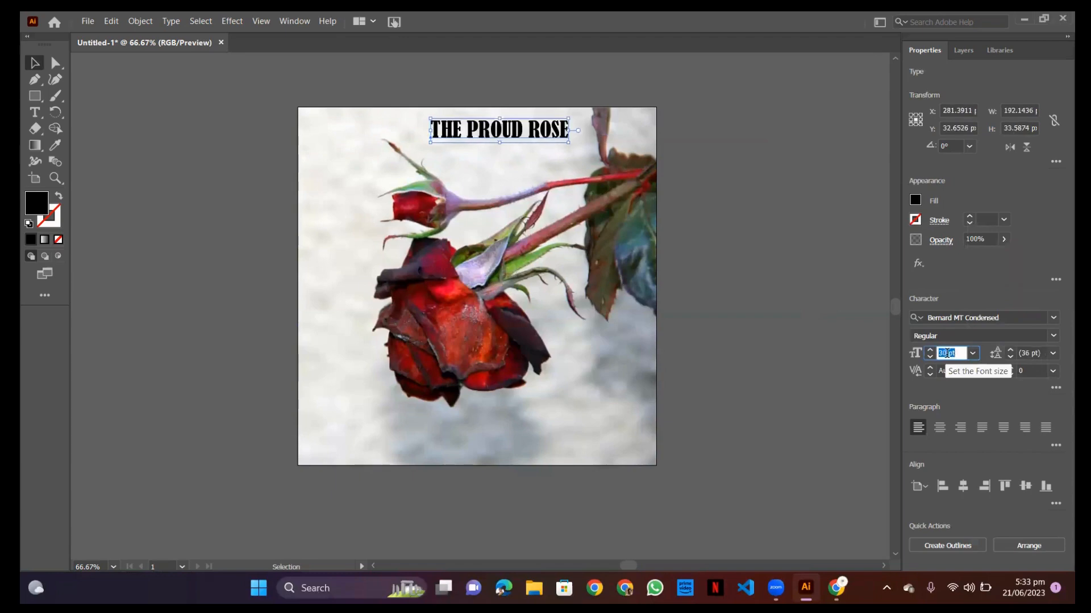
{"action": "key", "text": "Up"}
{"action": "key", "text": "Up"}
{"action": "key", "text": "Up"}
{"action": "key", "text": "Up"}
{"action": "key", "text": "Up"}
{"action": "key", "text": "Up"}
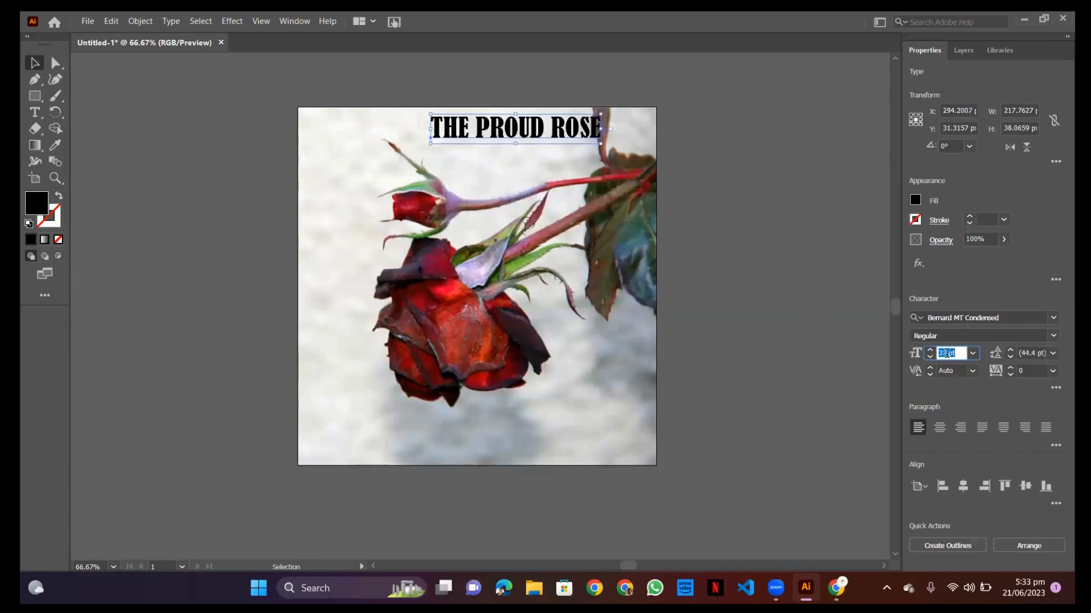
{"action": "key", "text": "Up"}
{"action": "key", "text": "Up"}
{"action": "key", "text": "Up"}
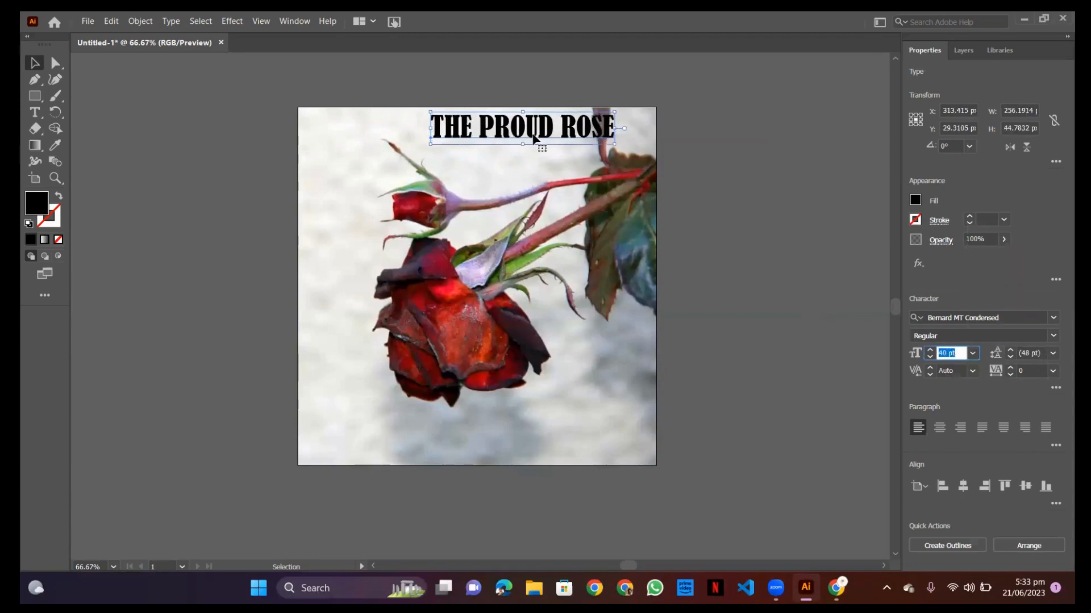
{"action": "left_click_drag", "start_coordinate": [538, 141], "coordinate": [497, 143]}
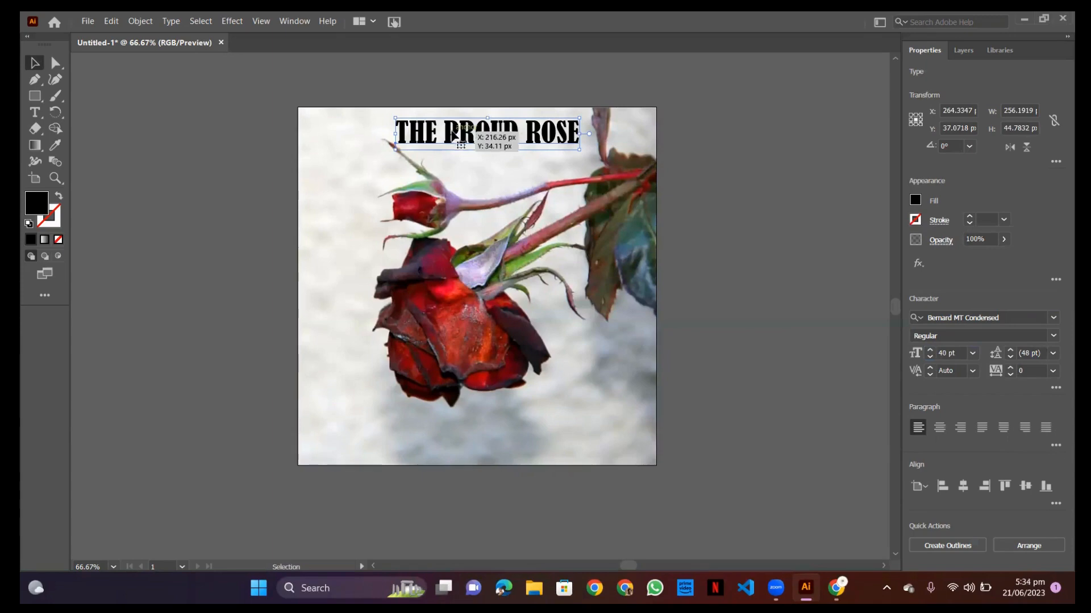
{"action": "mouse_move", "coordinate": [494, 142]}
{"action": "left_mouse_down"}
{"action": "mouse_move", "coordinate": [454, 149]}
{"action": "mouse_move", "coordinate": [495, 141]}
{"action": "left_mouse_up"}
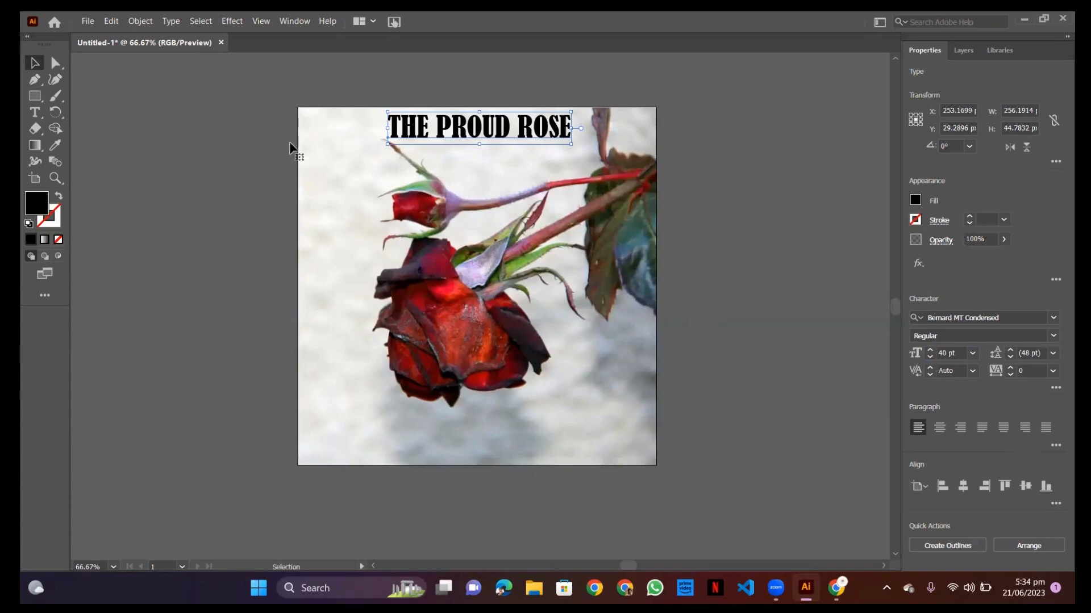
Activate the Type tool, review the text and moral of The Proud Rose story in Chrome, and return to Illustrator
{"action": "left_click", "coordinate": [36, 113]}
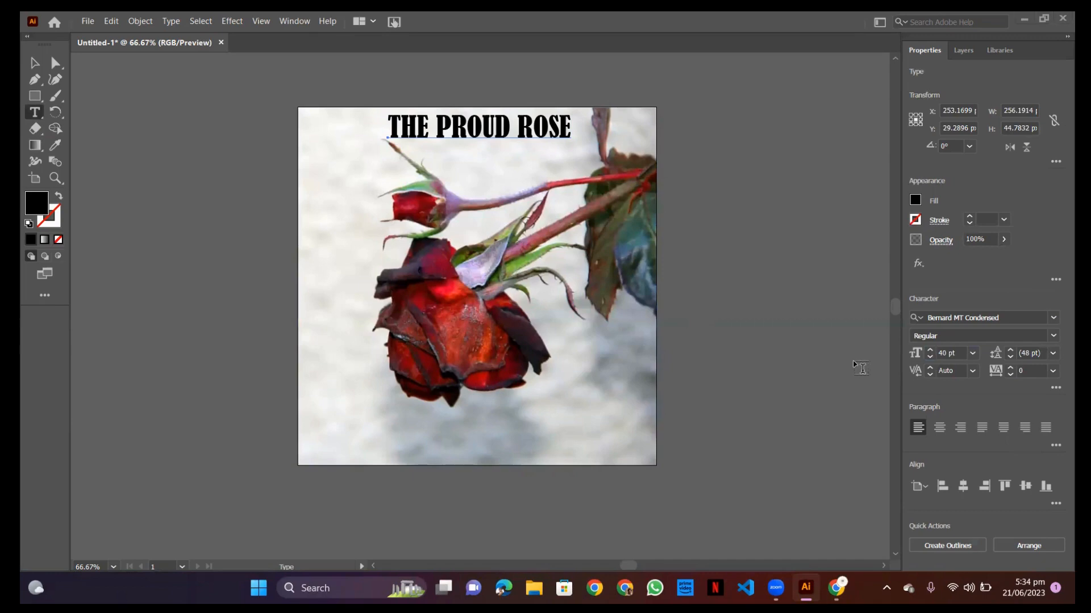
{"action": "key", "text": "alt+Tab"}
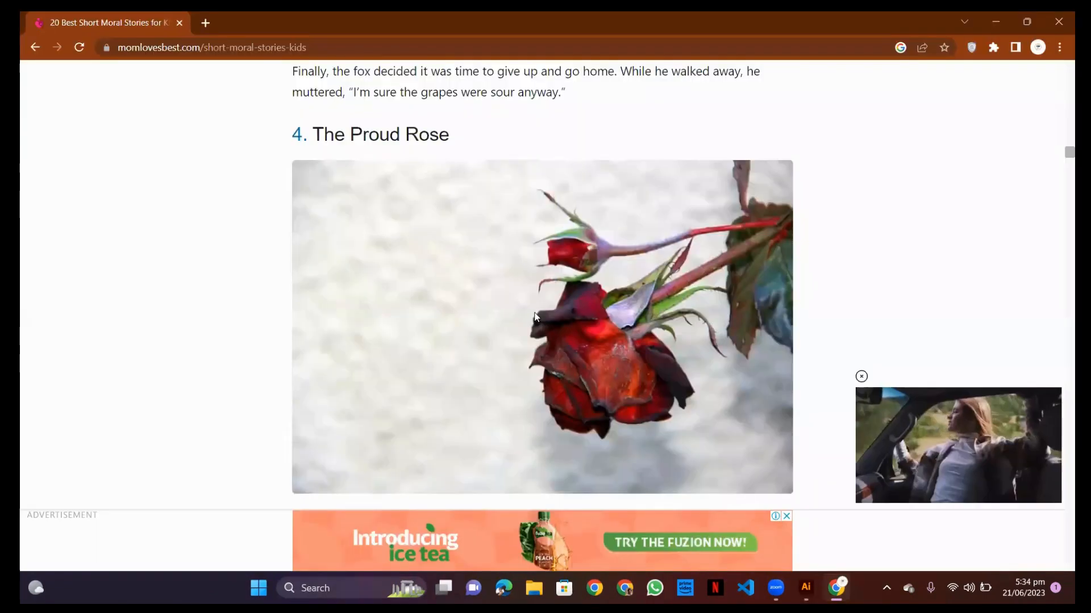
{"action": "scroll", "coordinate": [544, 314], "scroll_direction": "down", "scroll_amount": 8}
{"action": "scroll", "coordinate": [288, 183], "scroll_direction": "down", "scroll_amount": 4}
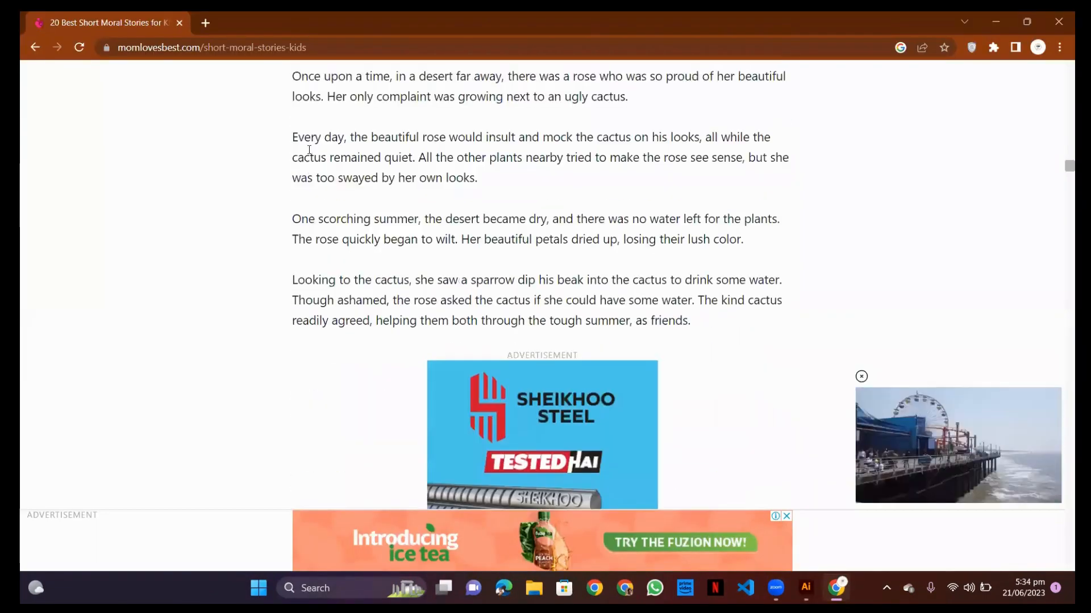
{"action": "scroll", "coordinate": [302, 144], "scroll_direction": "up", "scroll_amount": 1}
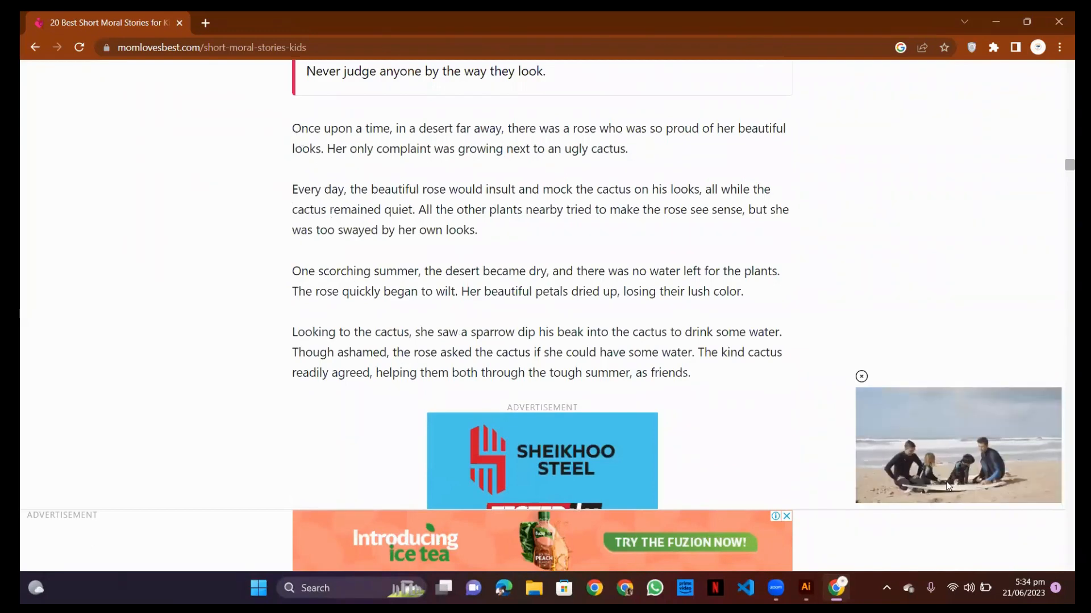
{"action": "key", "text": "alt+Tab"}
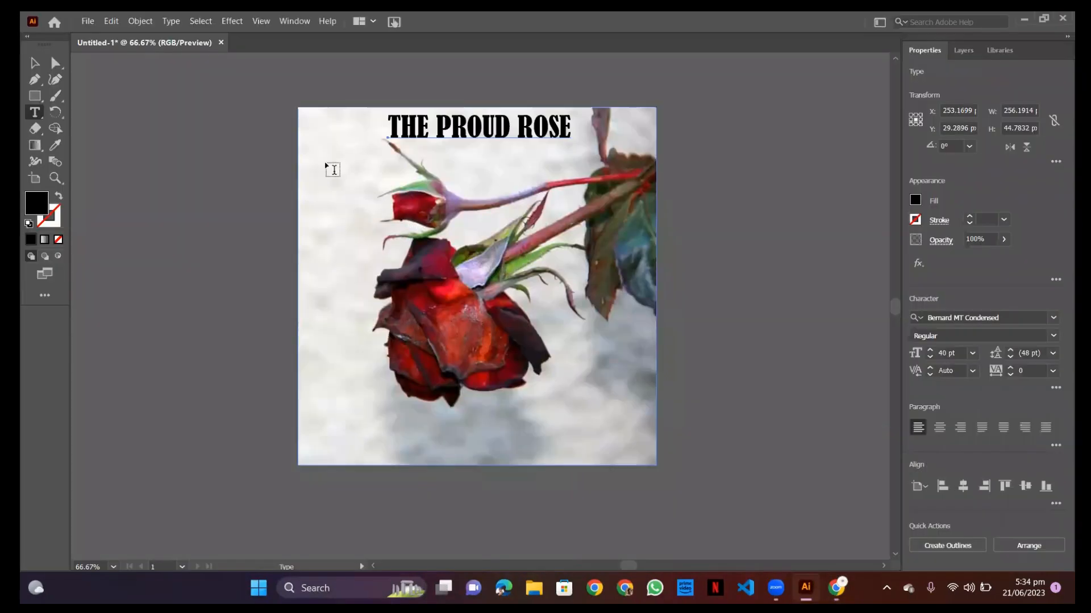
Try placing a new point text below the title near the image's left edge, and undo it
{"action": "left_click", "coordinate": [312, 159]}
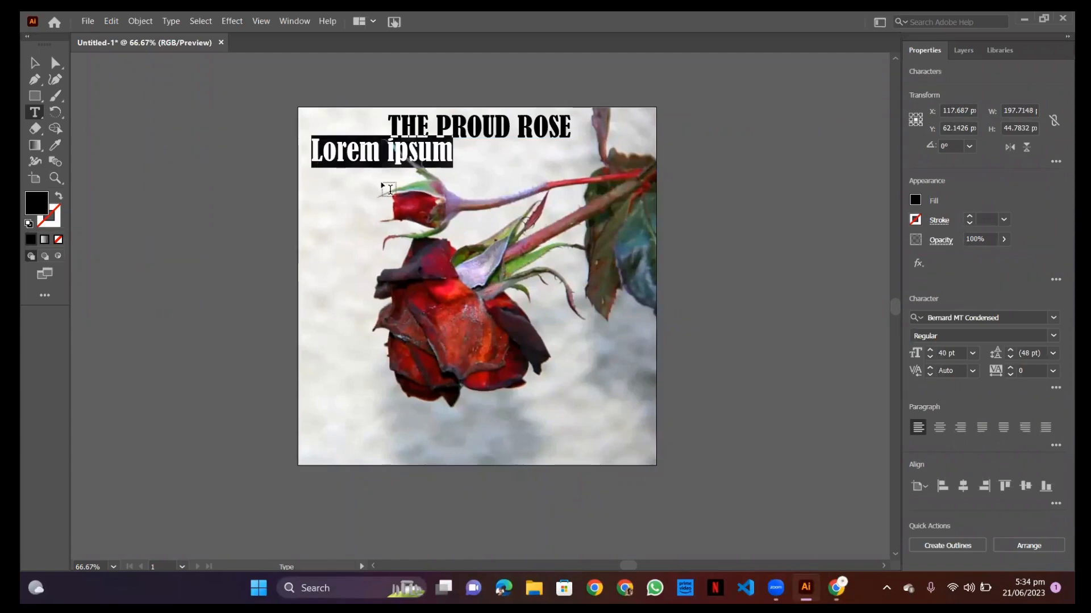
{"action": "key", "text": "ctrl+z"}
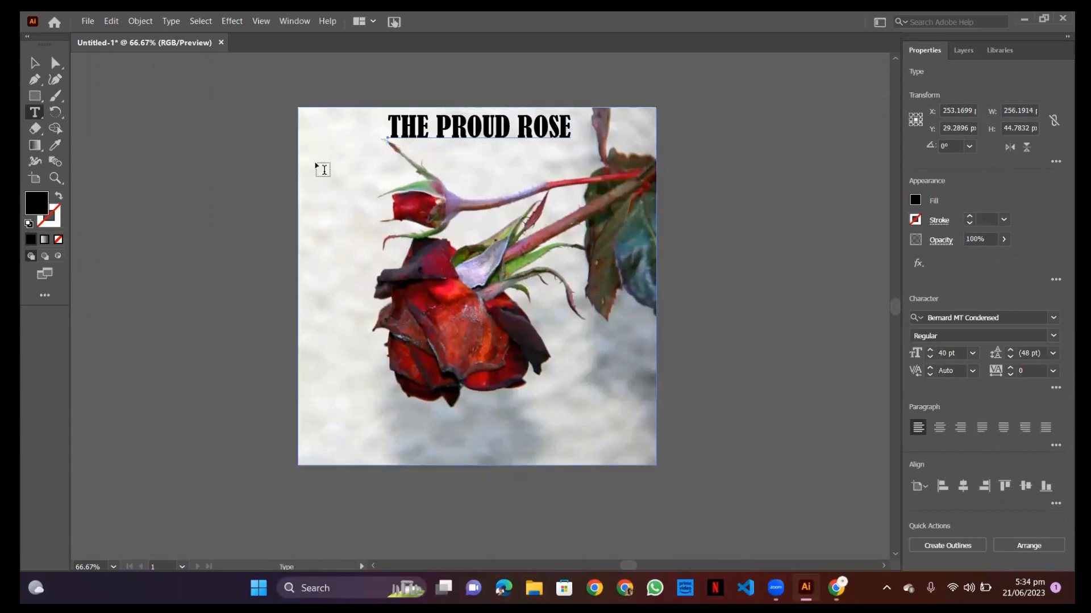
{"action": "left_click_drag", "start_coordinate": [314, 160], "coordinate": [625, 378]}
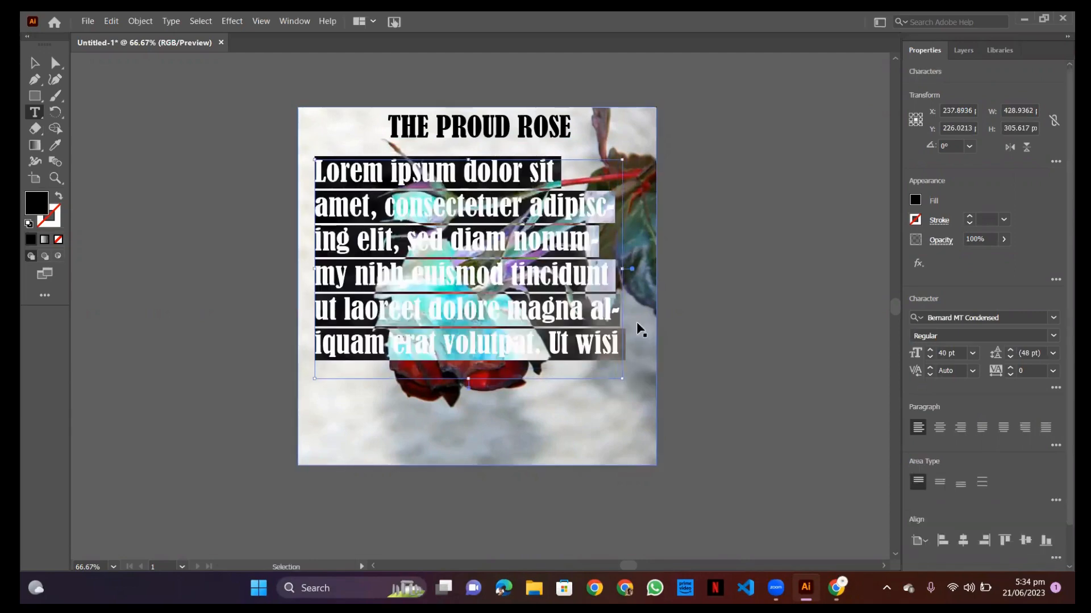
{"action": "key", "text": "ctrl+z"}
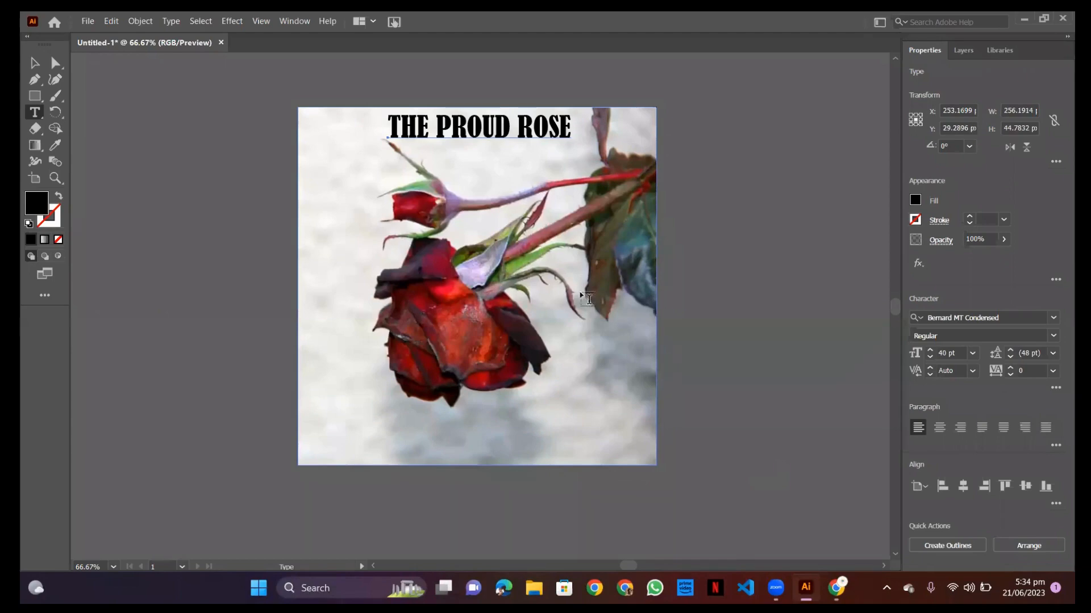
{"action": "left_click", "coordinate": [1054, 317]}
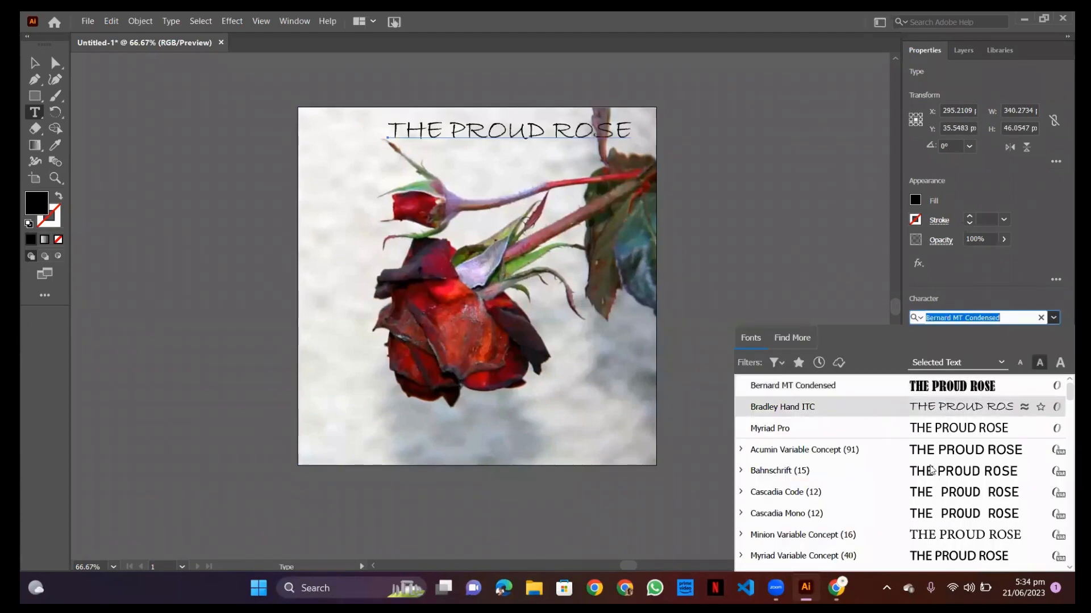
{"action": "left_click", "coordinate": [833, 429]}
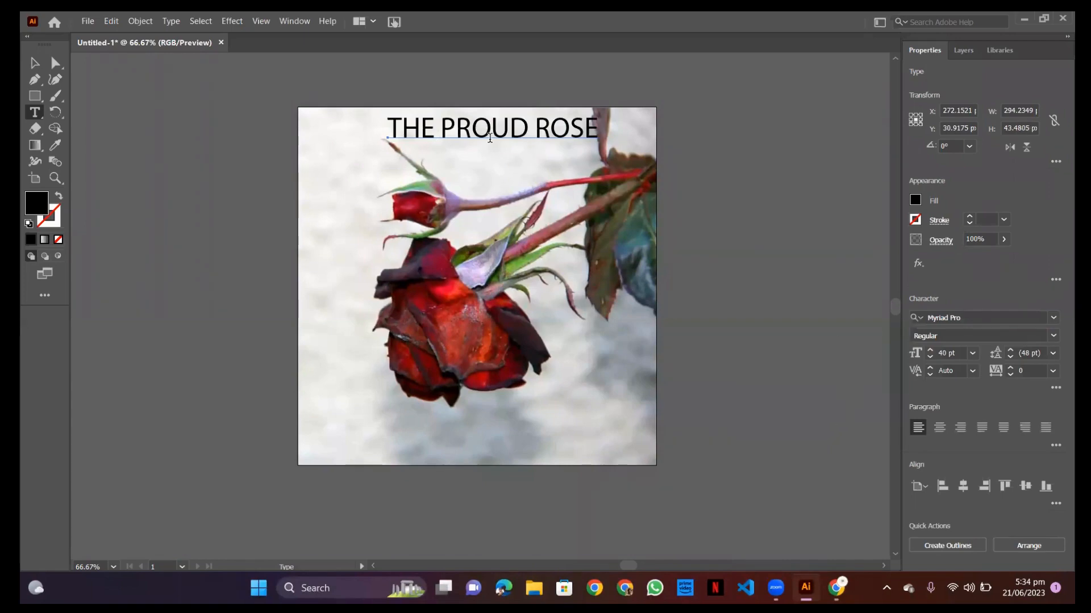
{"action": "key", "text": "ctrl+z"}
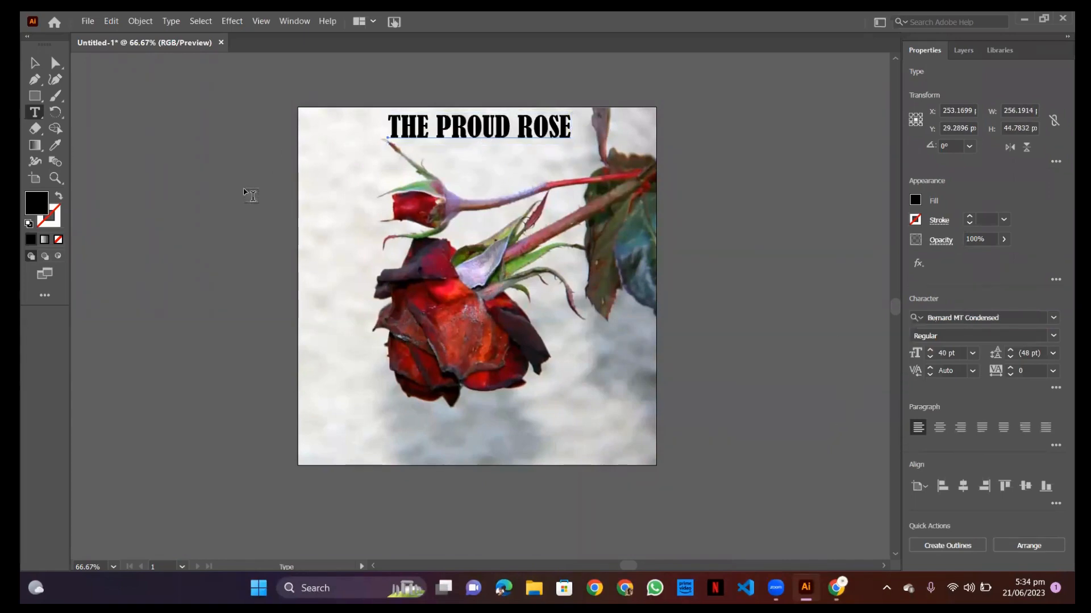
Set the type font to Myriad Pro on a temporary text line below the title, deleting its placeholder text
{"action": "left_click", "coordinate": [340, 188]}
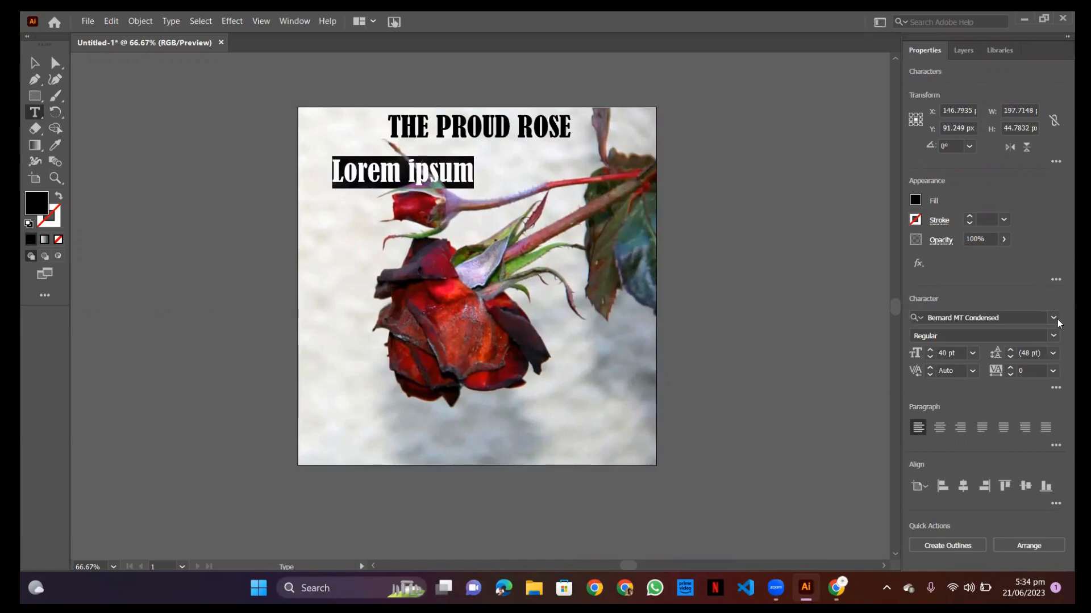
{"action": "left_click", "coordinate": [1054, 318]}
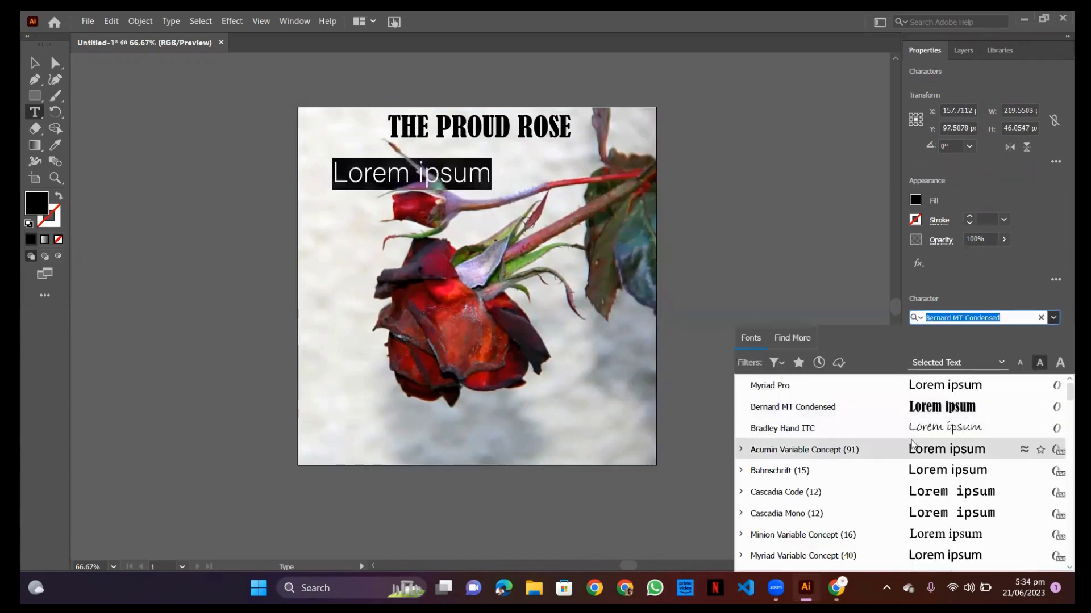
{"action": "left_click", "coordinate": [826, 385]}
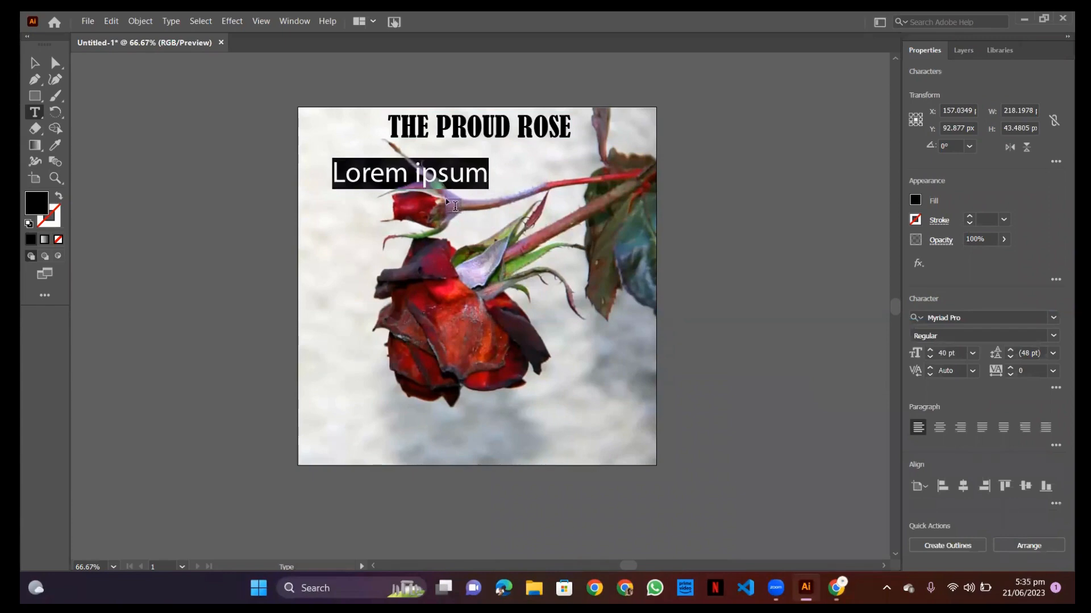
{"action": "key", "text": "BackSpace"}
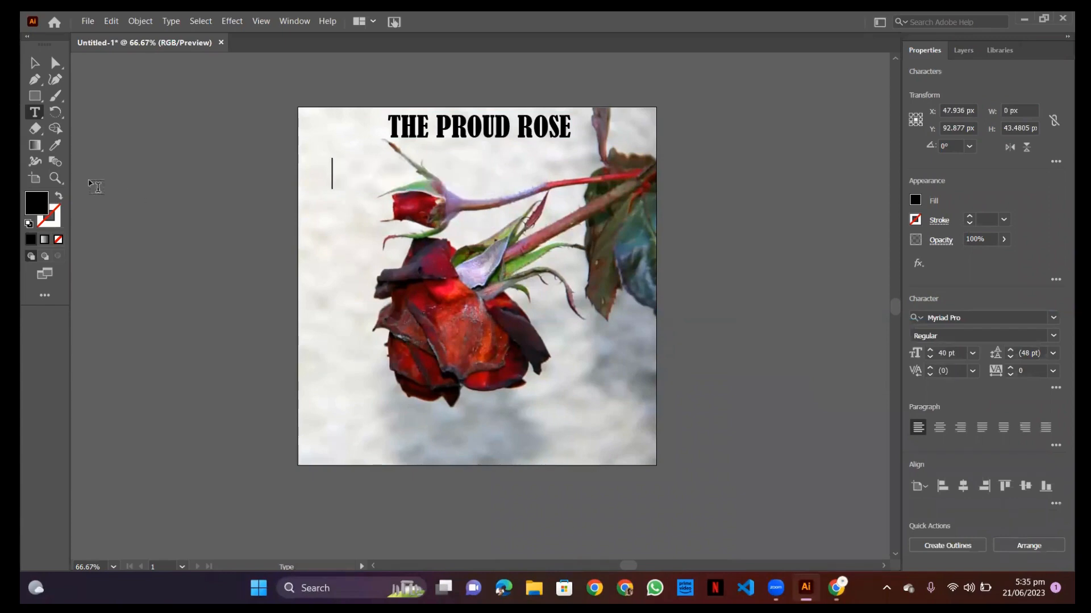
{"action": "left_click", "coordinate": [34, 62]}
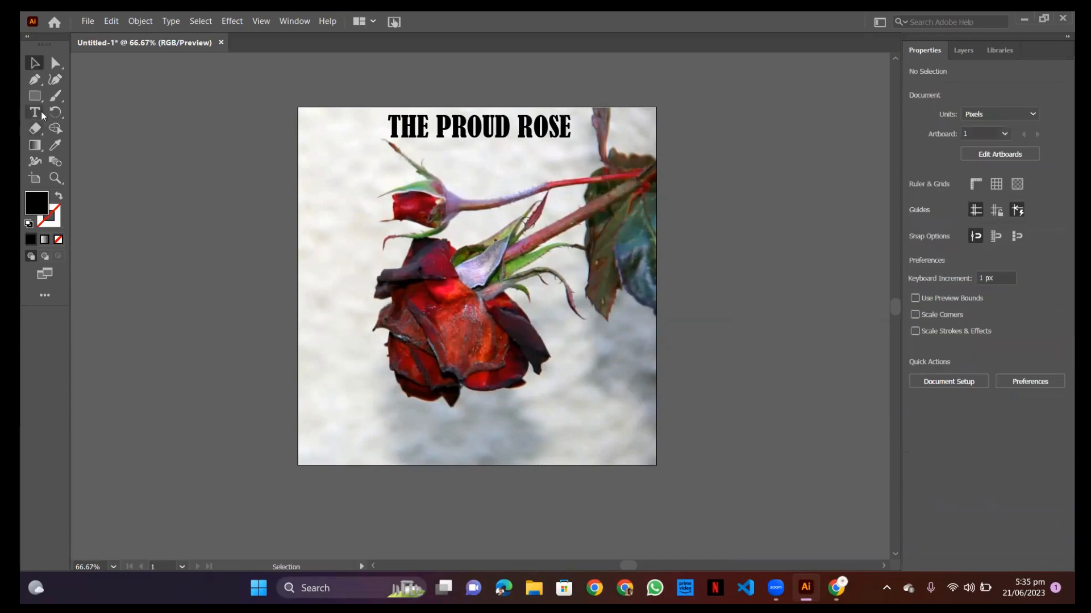
{"action": "left_click", "coordinate": [42, 112]}
{"action": "left_click", "coordinate": [335, 174]}
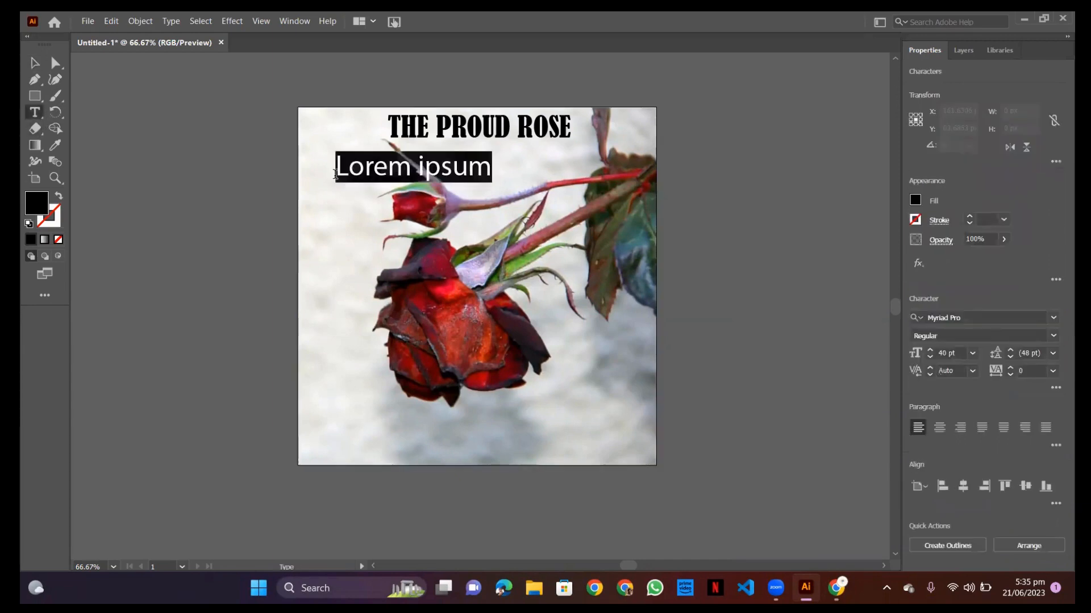
{"action": "key", "text": "ctrl+z"}
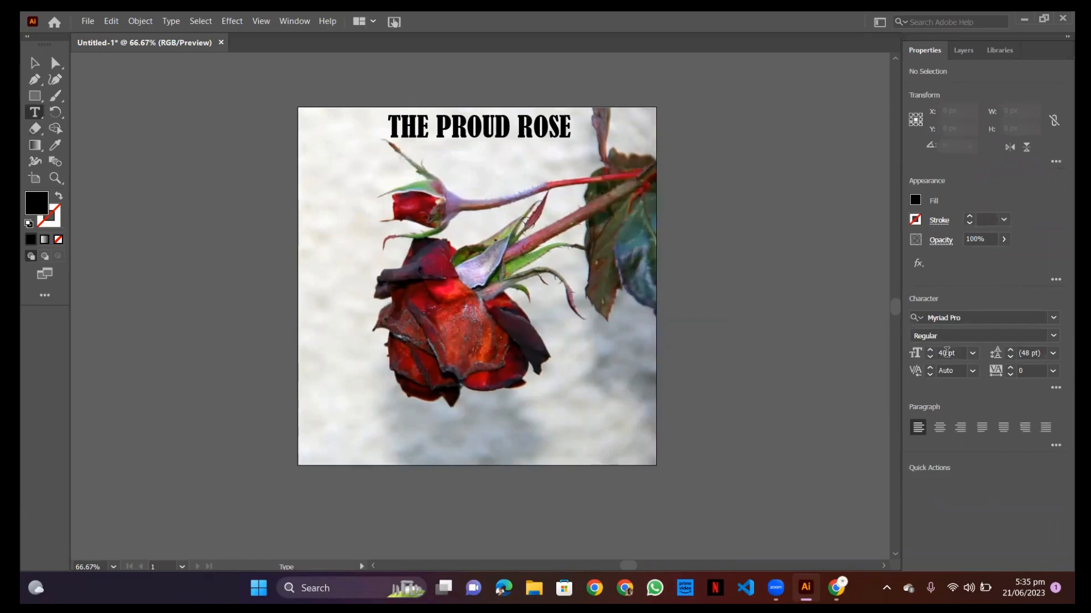
Set the font size to 13 pt and draw a text area about 442 by 332 px below the title
{"action": "scroll", "coordinate": [946, 353], "scroll_direction": "down", "scroll_amount": 1}
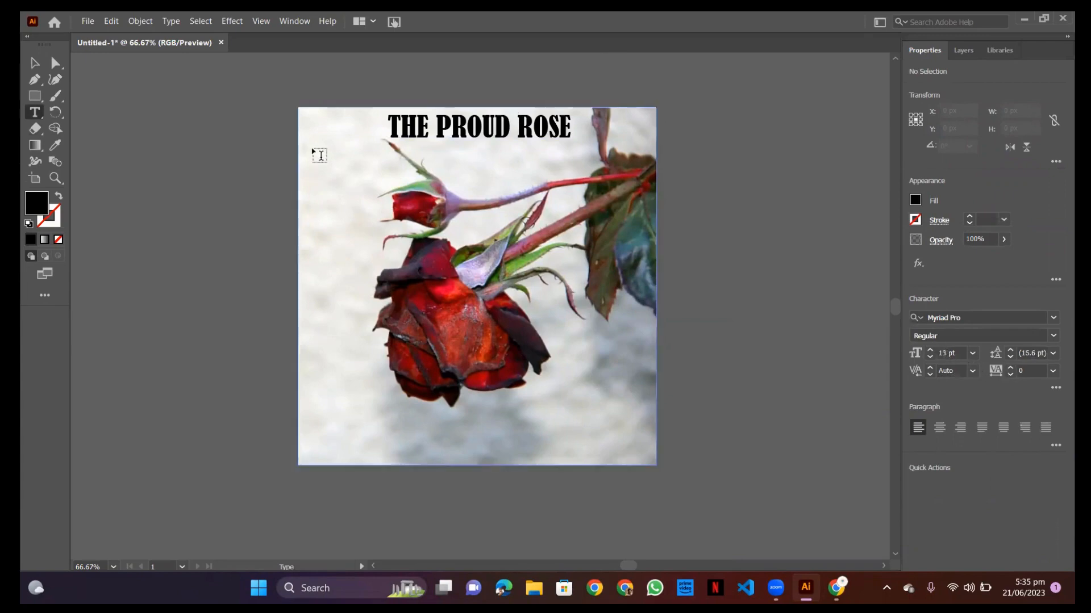
{"action": "left_click_drag", "start_coordinate": [319, 162], "coordinate": [634, 398]}
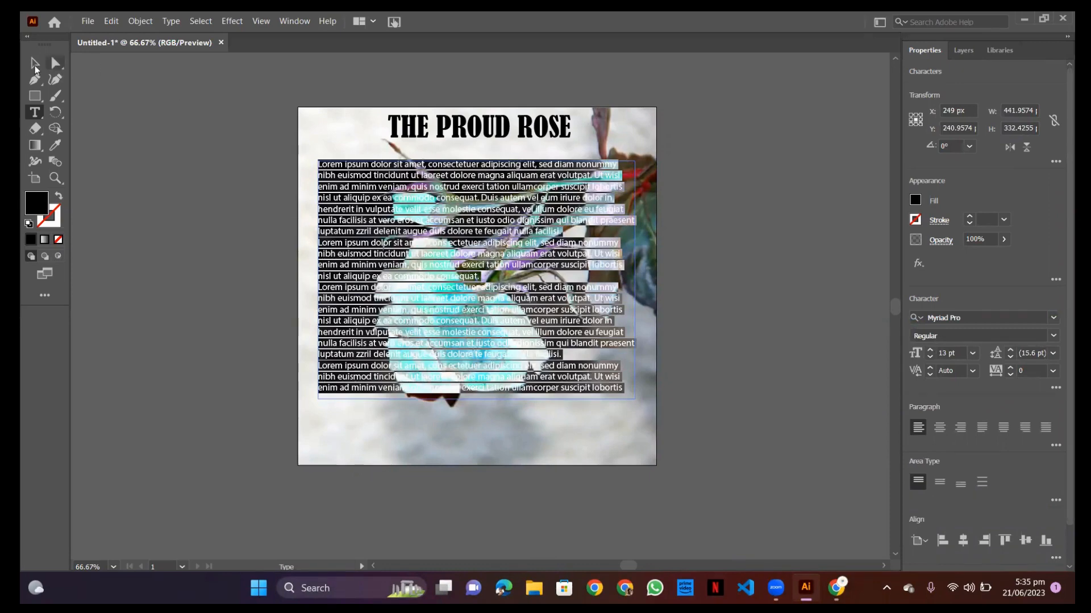
{"action": "left_click", "coordinate": [34, 63]}
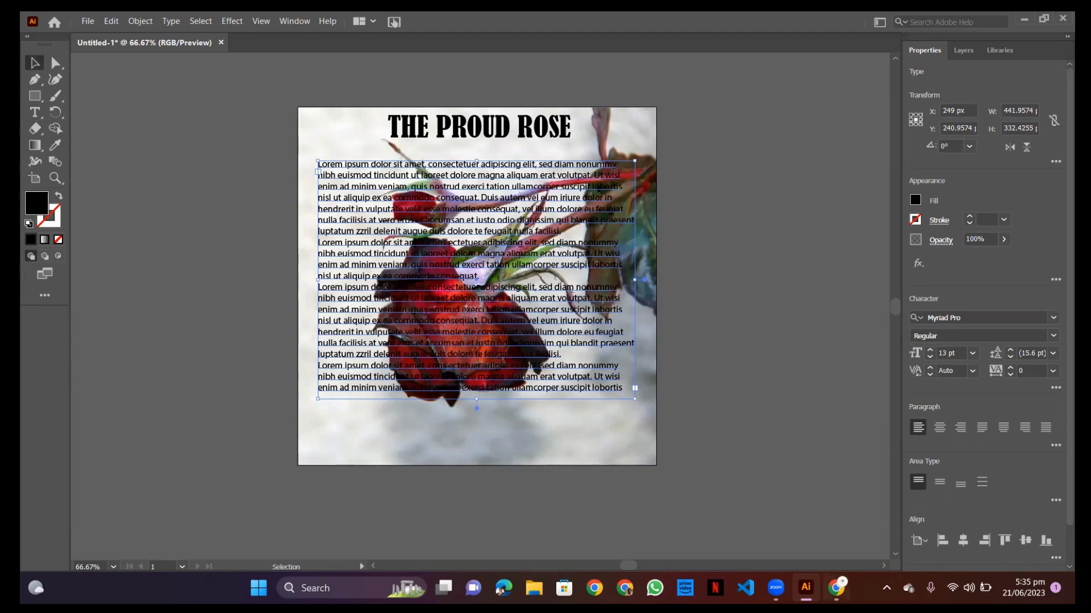
Switch to the Chrome browser and copy the four paragraphs of the rose and cactus story
{"action": "left_click", "coordinate": [837, 588]}
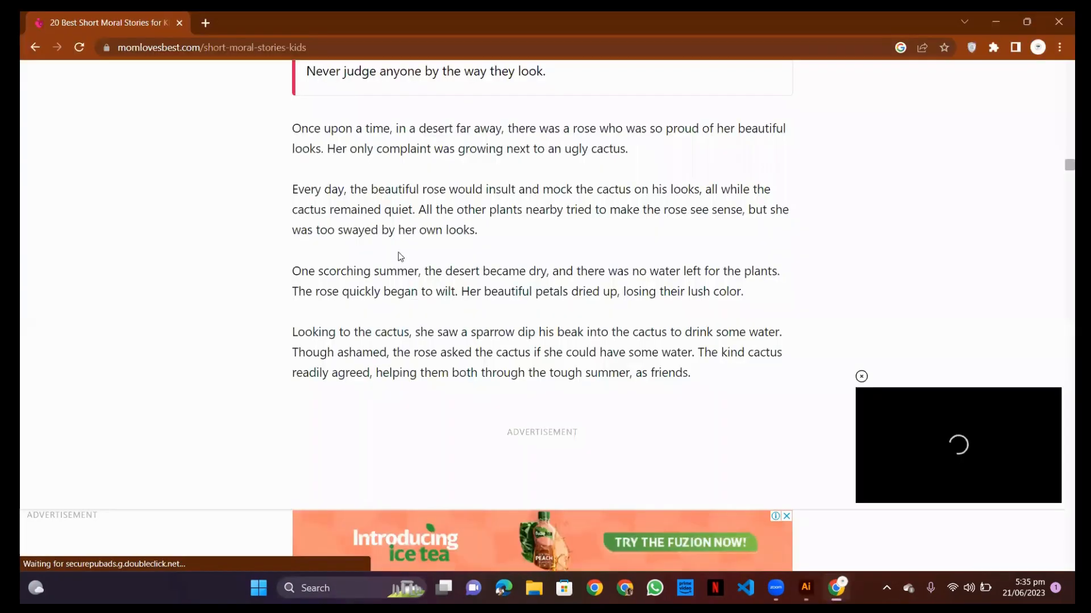
{"action": "left_click_drag", "start_coordinate": [292, 128], "coordinate": [690, 372]}
{"action": "key", "text": "ctrl+c"}
{"action": "right_click", "coordinate": [643, 357]}
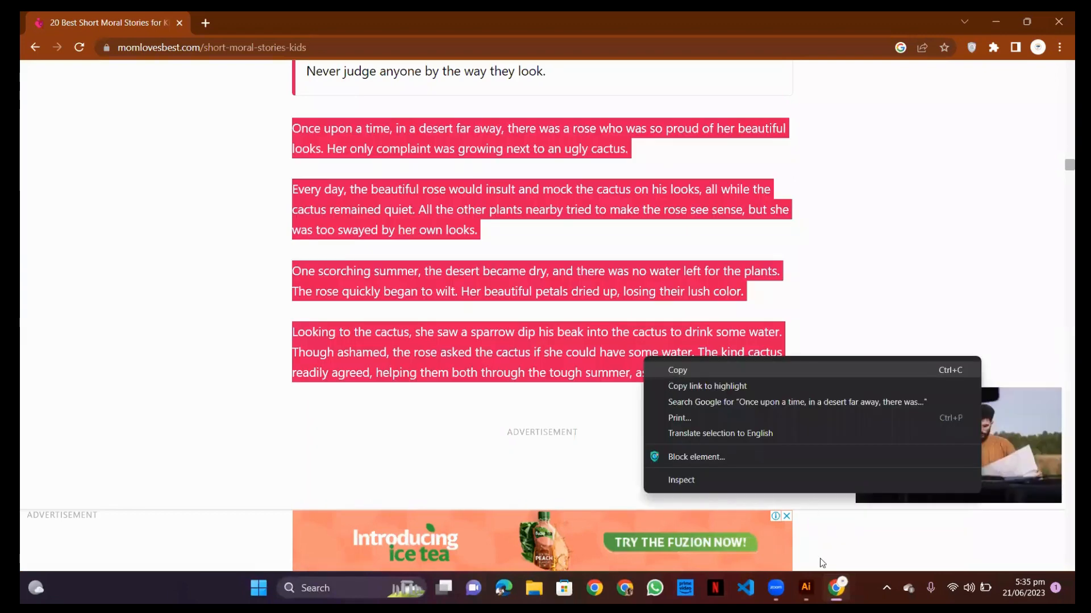
Return to Illustrator, replace all placeholder text in the frame with the copied story, and shorten the frame to about 248 px high
{"action": "key", "text": "alt+Tab"}
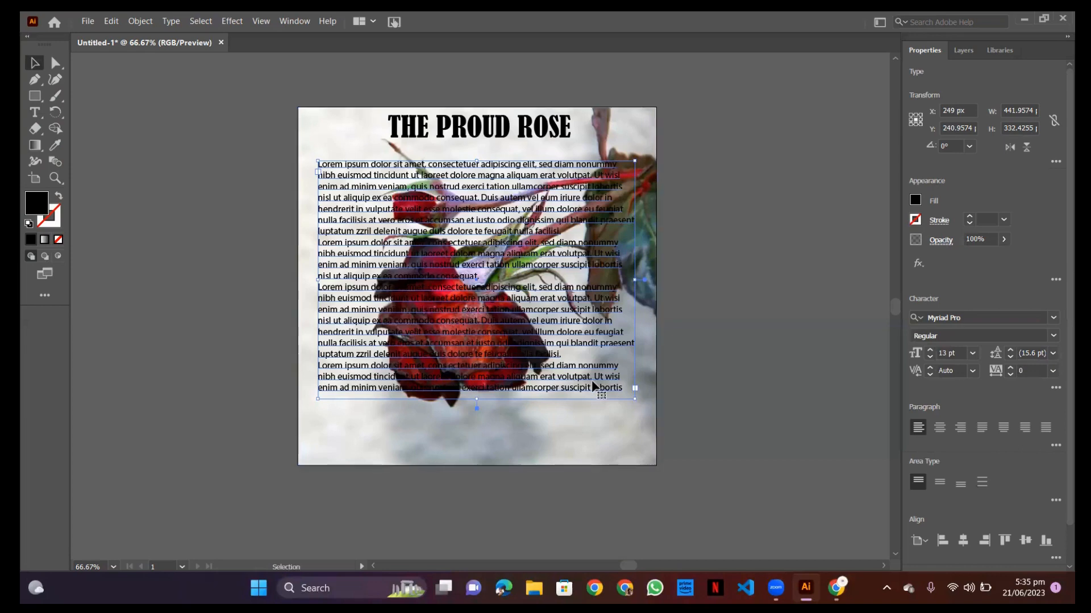
{"action": "triple_click", "coordinate": [586, 380]}
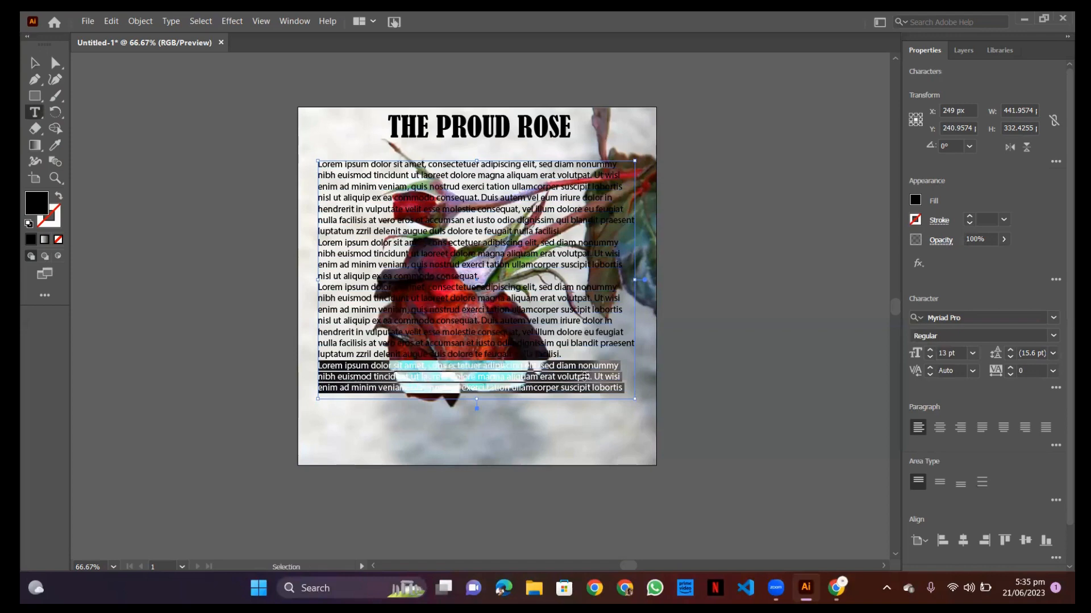
{"action": "key", "text": "ctrl+a"}
{"action": "key", "text": "Delete"}
{"action": "key", "text": "ctrl+v"}
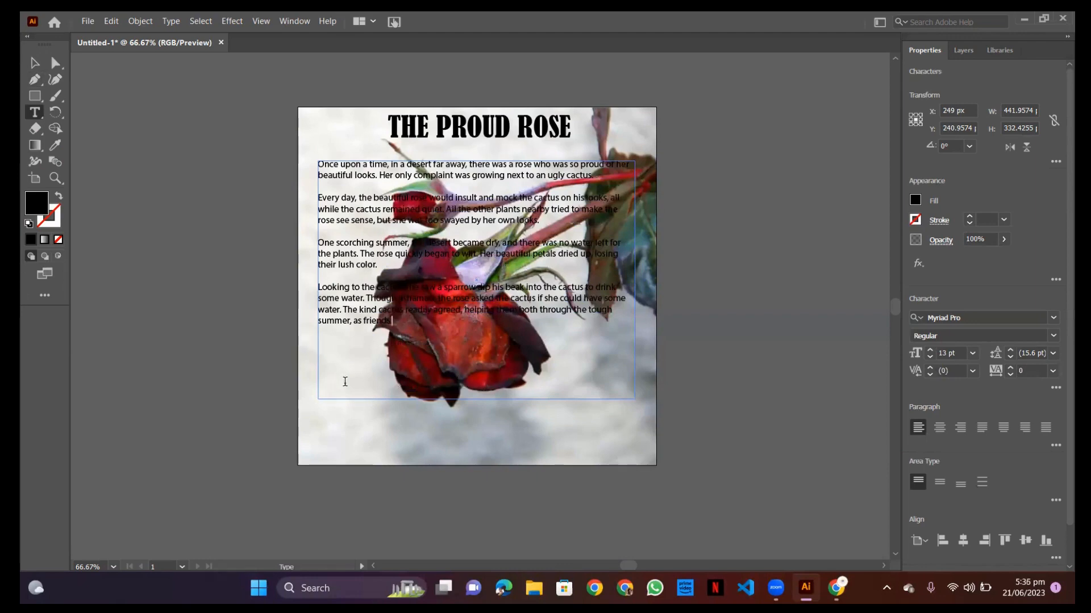
{"action": "key", "text": "Return"}
{"action": "left_click", "coordinate": [34, 62]}
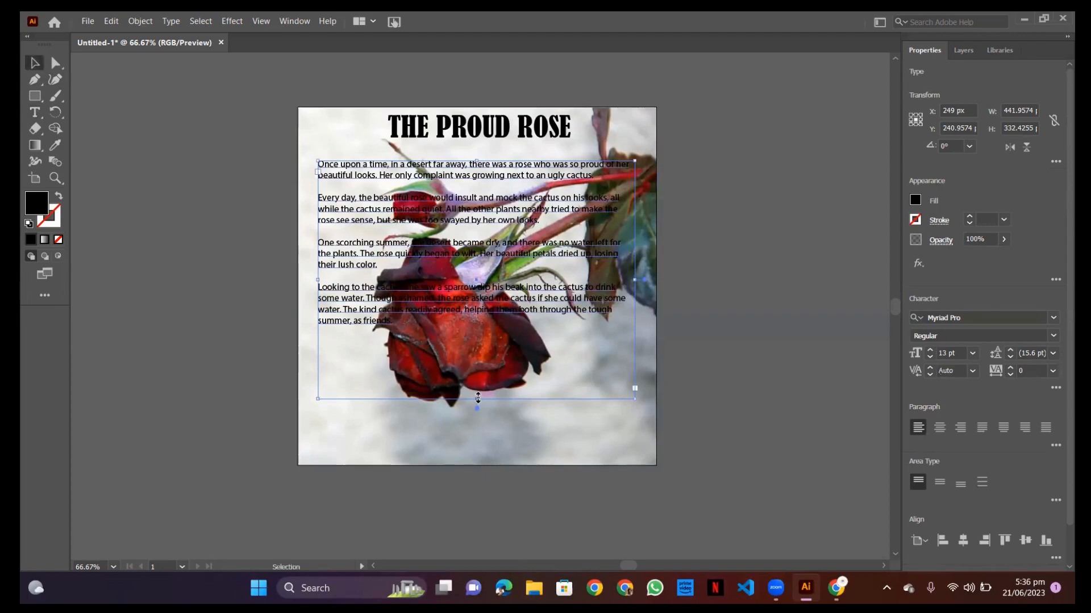
{"action": "left_click_drag", "start_coordinate": [476, 399], "coordinate": [478, 339]}
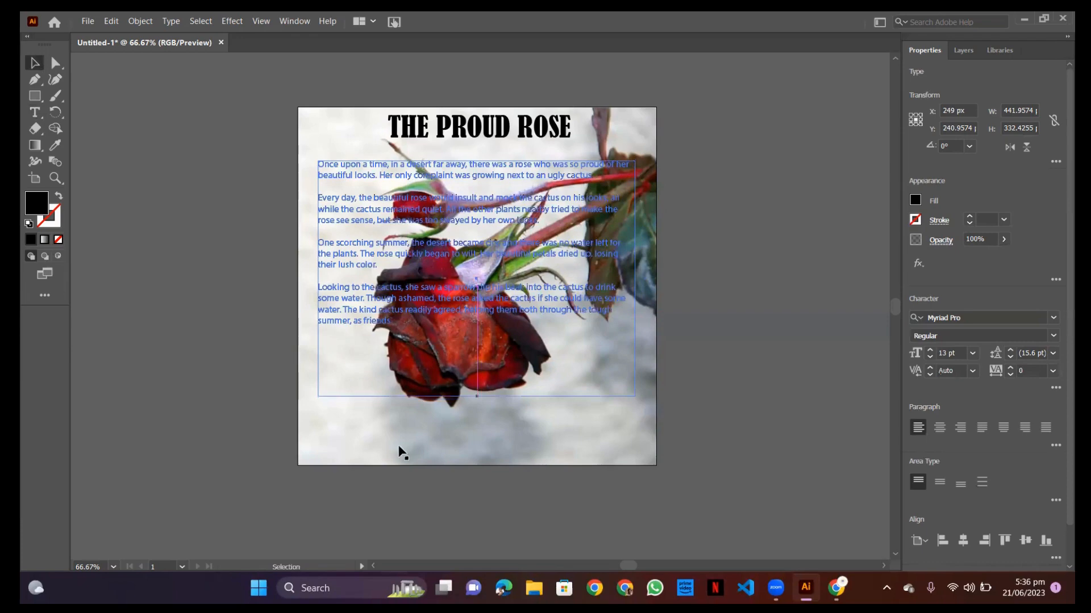
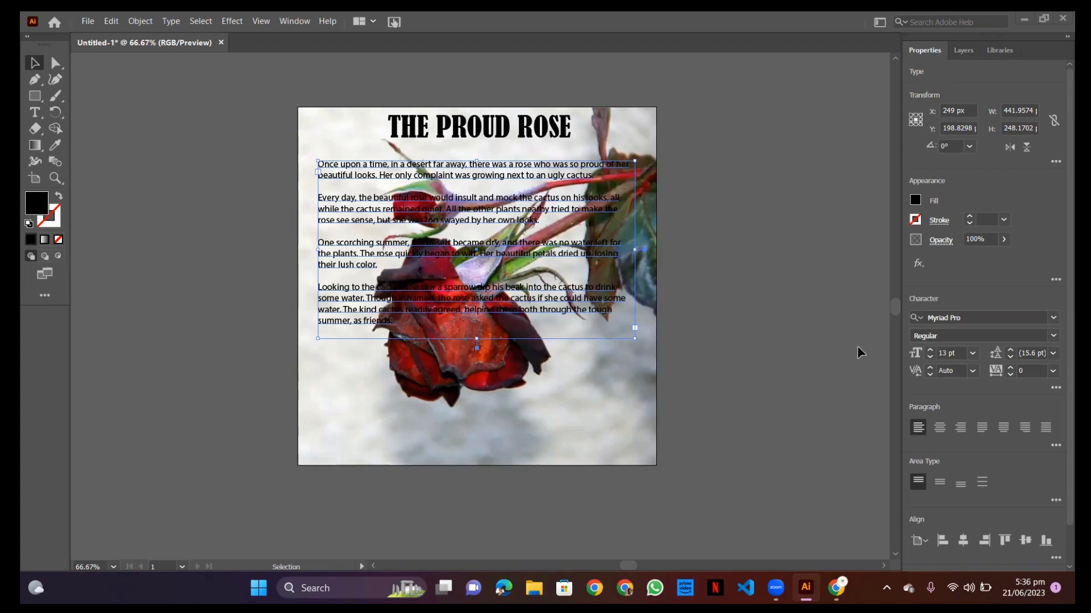
Connect the computer's Wi-Fi to the Zong Device network and close the network settings
{"action": "left_click", "coordinate": [968, 588]}
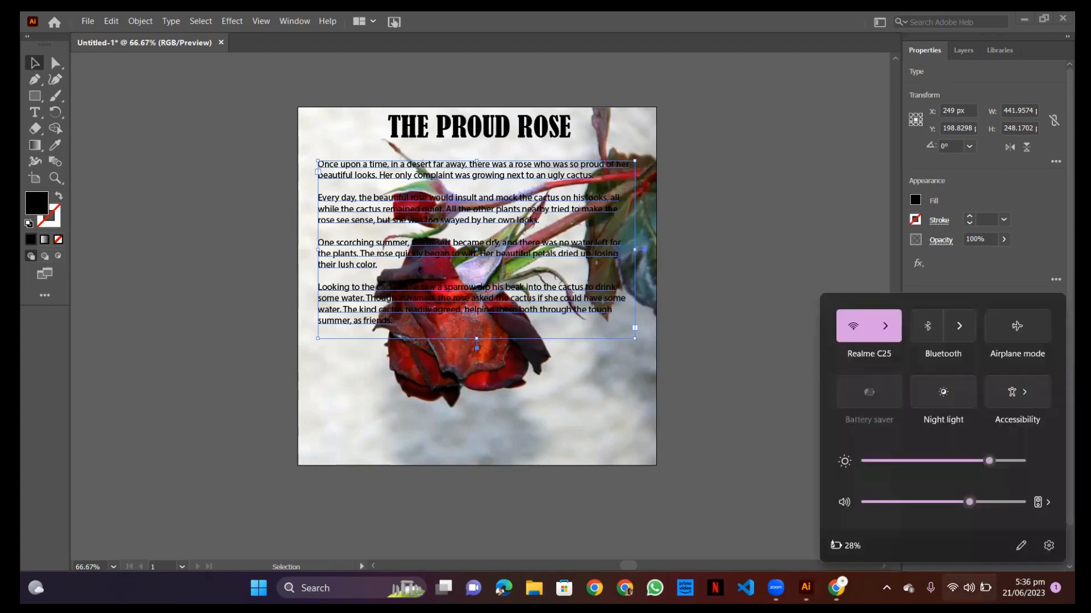
{"action": "left_click", "coordinate": [885, 325]}
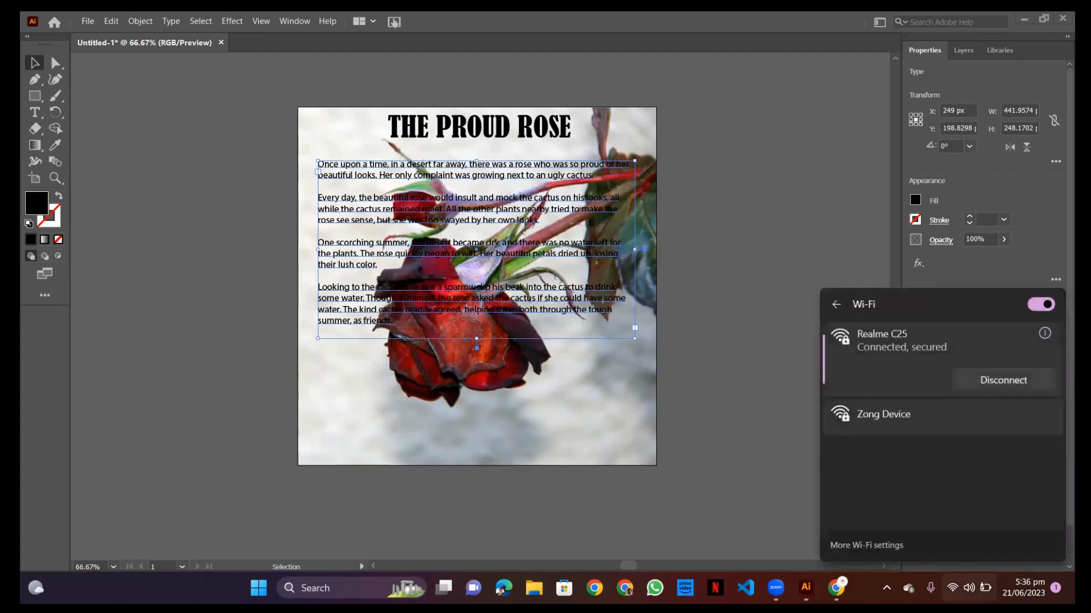
{"action": "left_click", "coordinate": [884, 380]}
{"action": "left_click", "coordinate": [1003, 441]}
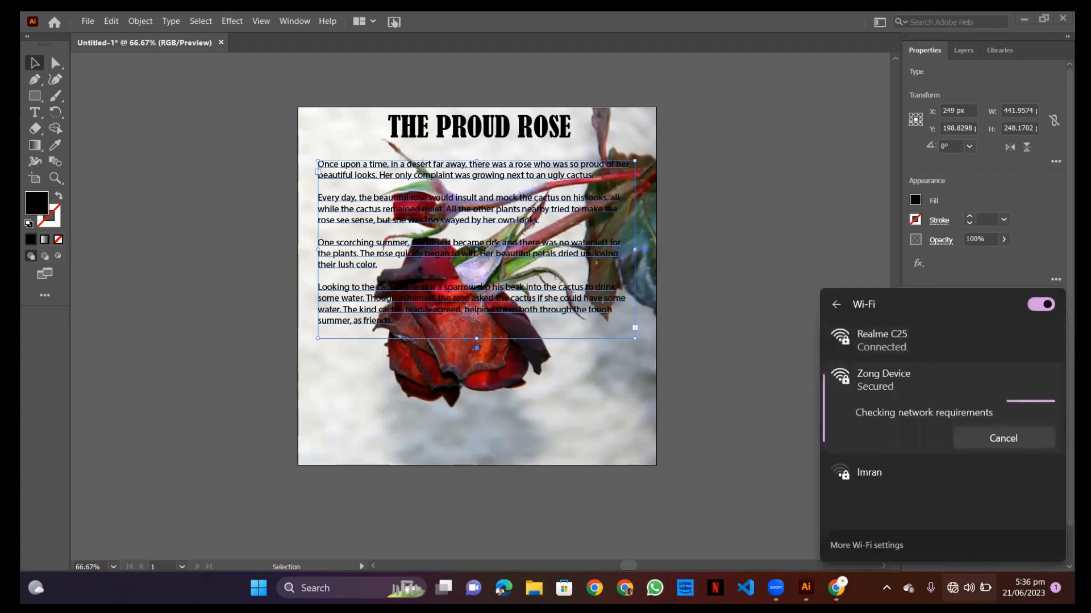
{"action": "left_click", "coordinate": [766, 328]}
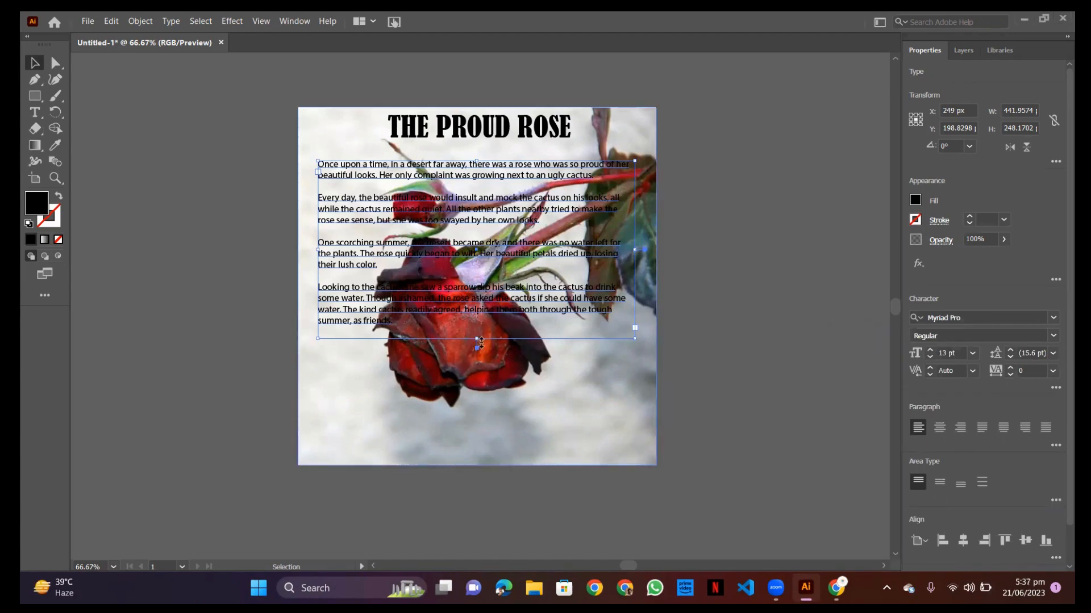
{"action": "scroll", "coordinate": [478, 342], "scroll_direction": "up", "scroll_amount": 1}
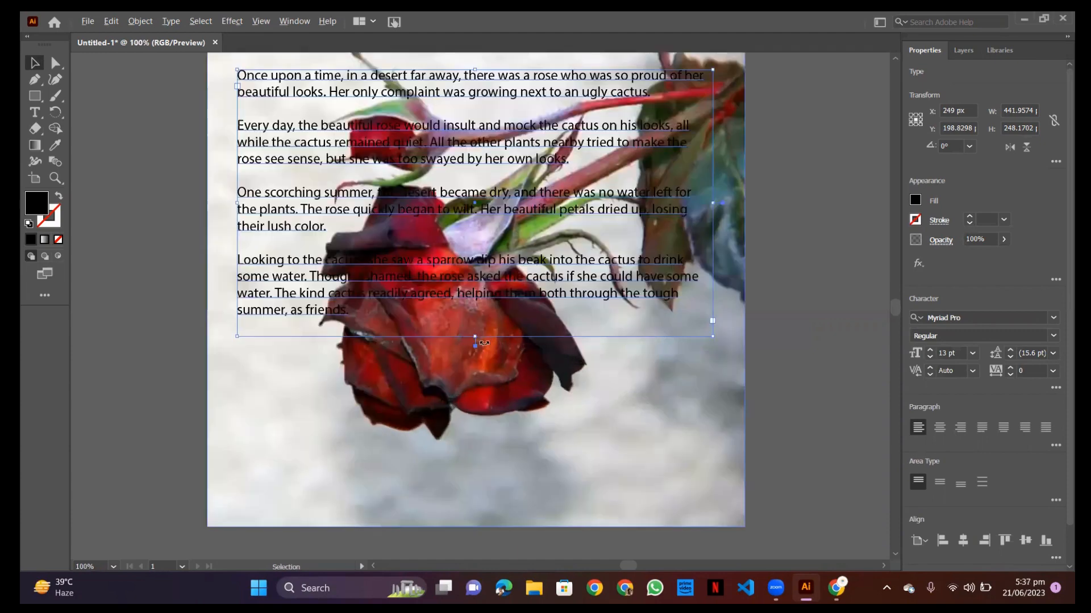
{"action": "left_click_drag", "start_coordinate": [478, 299], "coordinate": [477, 270]}
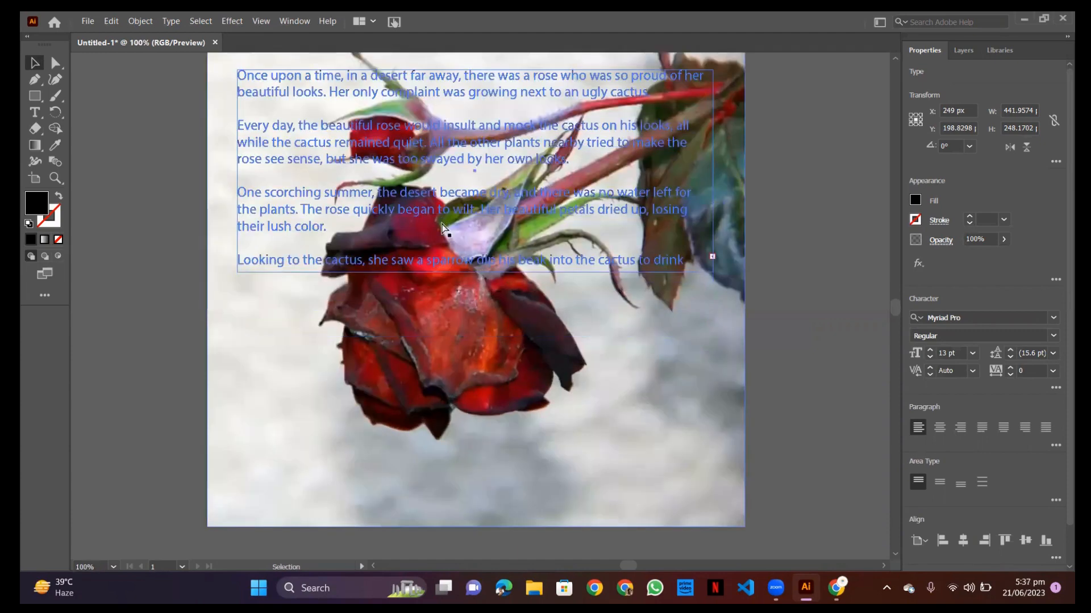
{"action": "key", "text": "ctrl+z"}
Move the story text frame lower on the artboard, to about X 257 px, Y 226 px
{"action": "scroll", "coordinate": [499, 357], "scroll_direction": "up", "scroll_amount": 3}
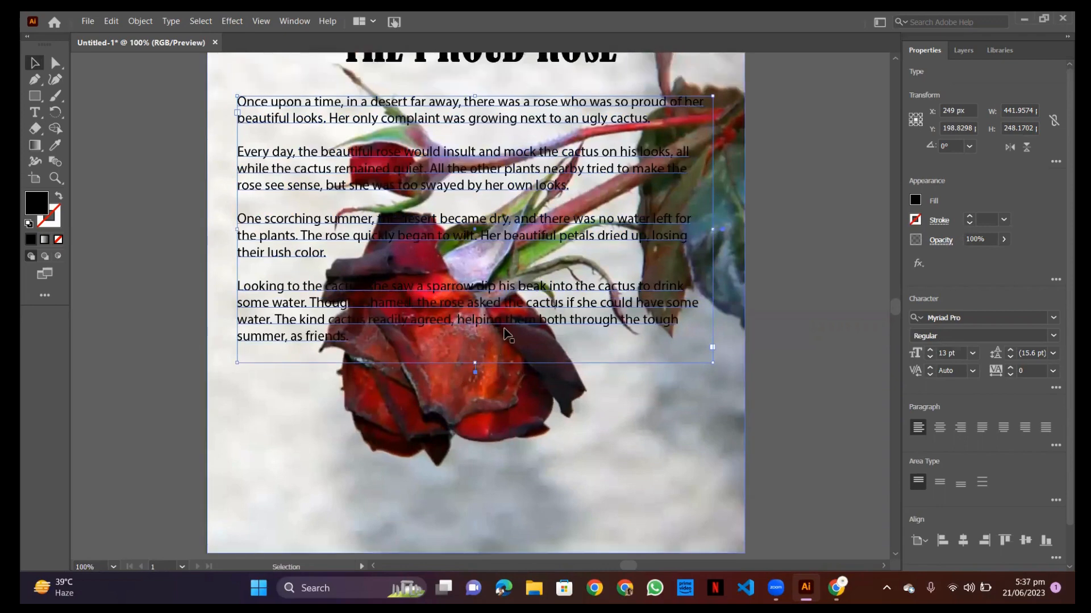
{"action": "left_click_drag", "start_coordinate": [489, 280], "coordinate": [500, 312]}
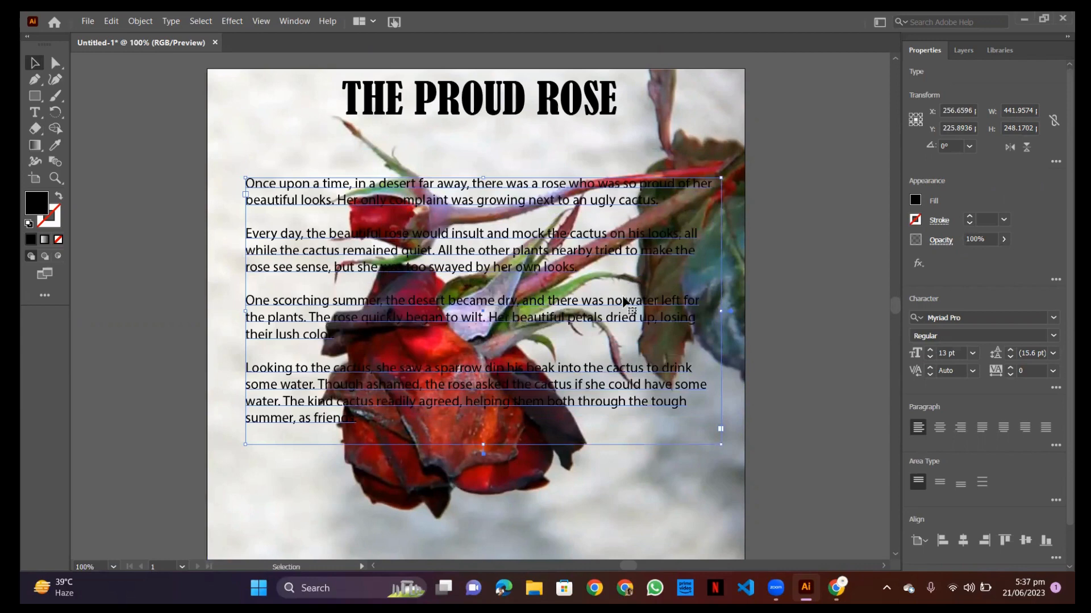
{"action": "scroll", "coordinate": [623, 302], "scroll_direction": "down", "scroll_amount": 1}
{"action": "scroll", "coordinate": [624, 312], "scroll_direction": "down", "scroll_amount": 2}
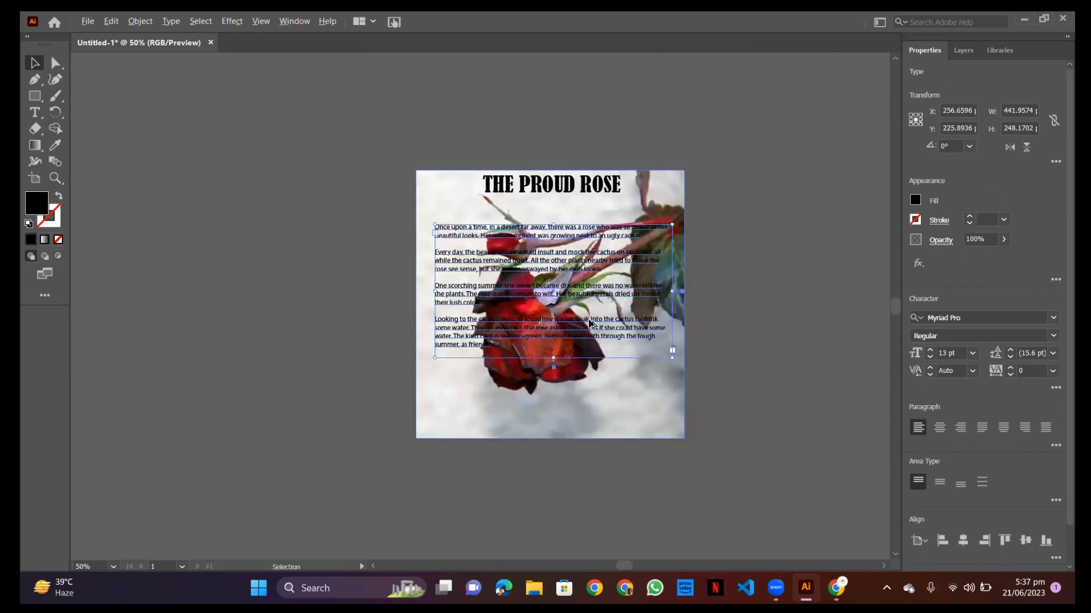
{"action": "scroll", "coordinate": [591, 323], "scroll_direction": "up", "scroll_amount": 1}
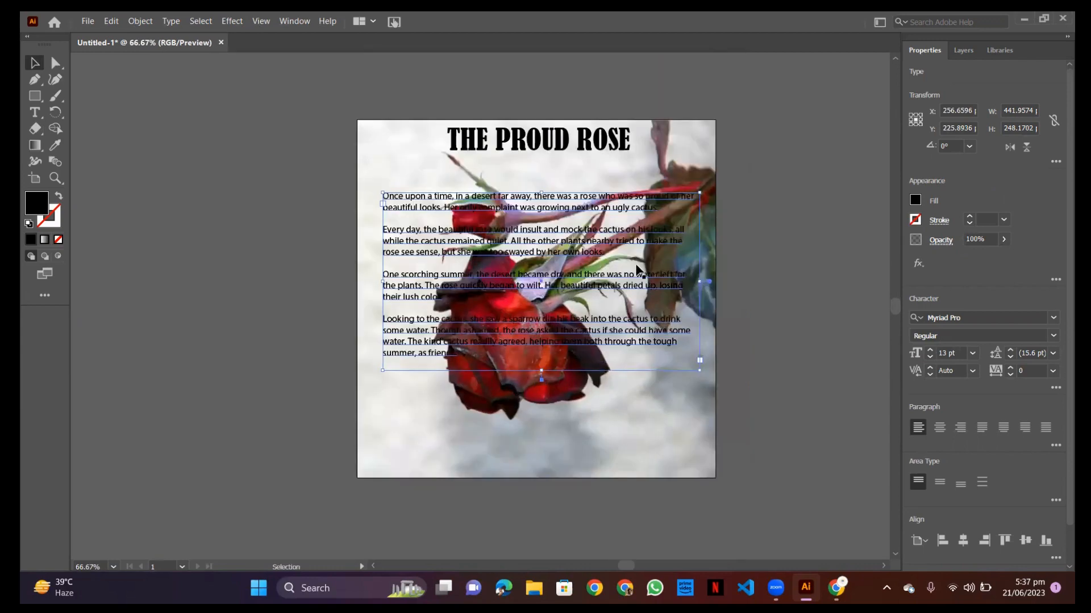
Draw a black rectangle about 503 by 503 px covering the entire artboard
{"action": "left_click", "coordinate": [258, 153]}
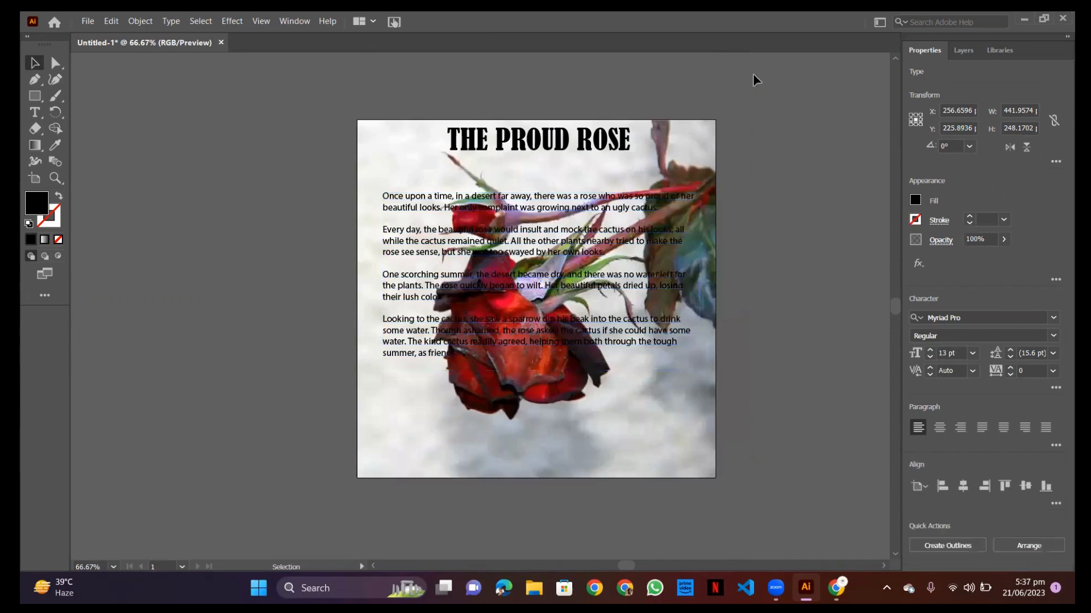
{"action": "left_click", "coordinate": [28, 97]}
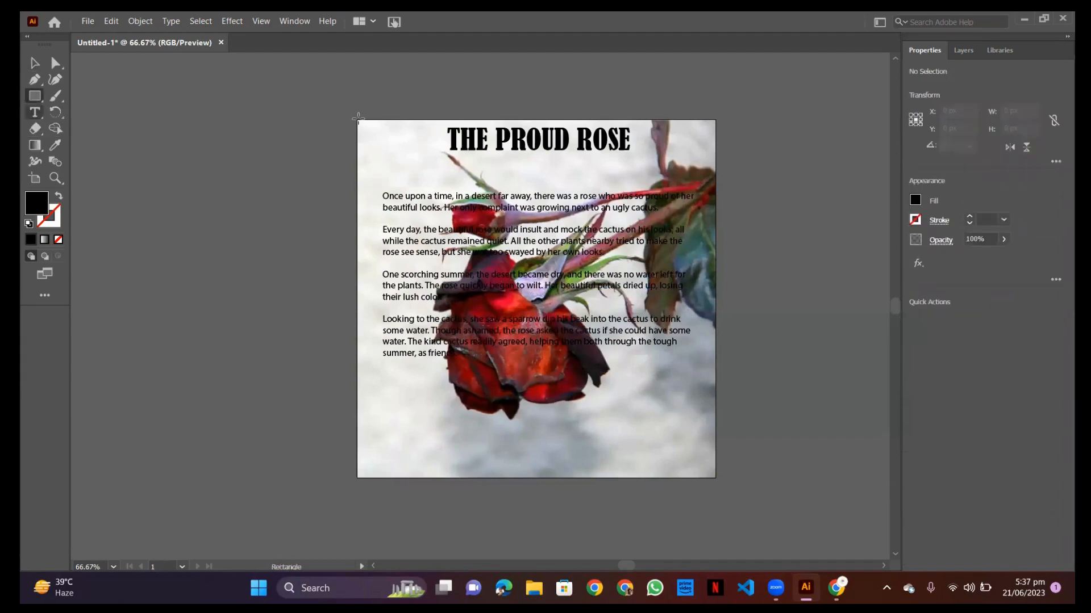
{"action": "mouse_move", "coordinate": [358, 118]}
{"action": "left_mouse_down"}
{"action": "mouse_move", "coordinate": [394, 174]}
{"action": "mouse_move", "coordinate": [466, 210]}
{"action": "mouse_move", "coordinate": [661, 351]}
{"action": "mouse_move", "coordinate": [718, 438]}
{"action": "mouse_move", "coordinate": [718, 480]}
{"action": "left_mouse_up"}
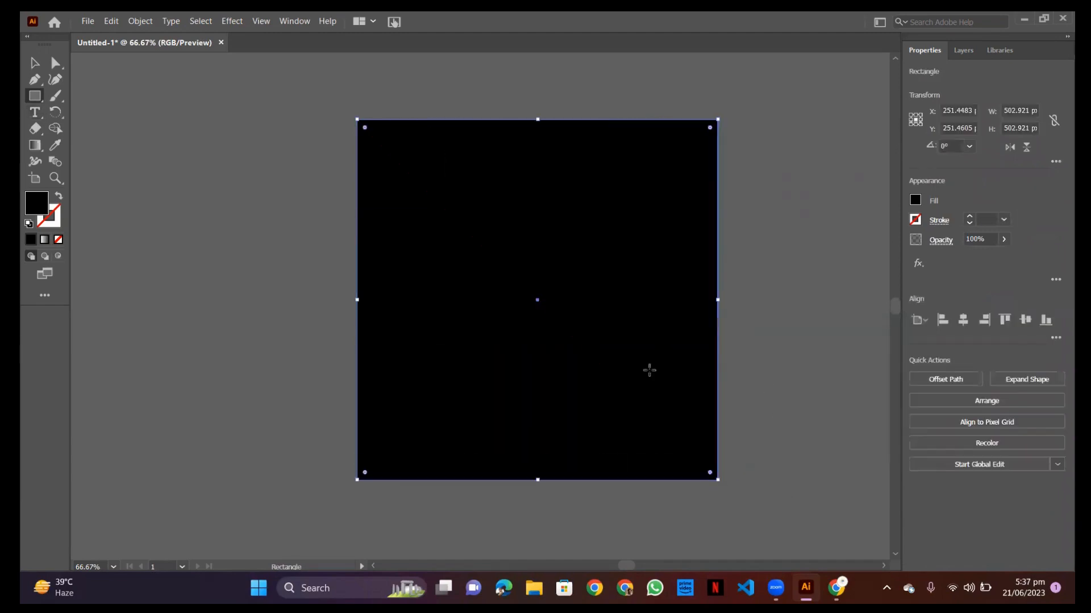
{"action": "key", "text": "space"}
{"action": "left_click_drag", "start_coordinate": [633, 368], "coordinate": [582, 369]}
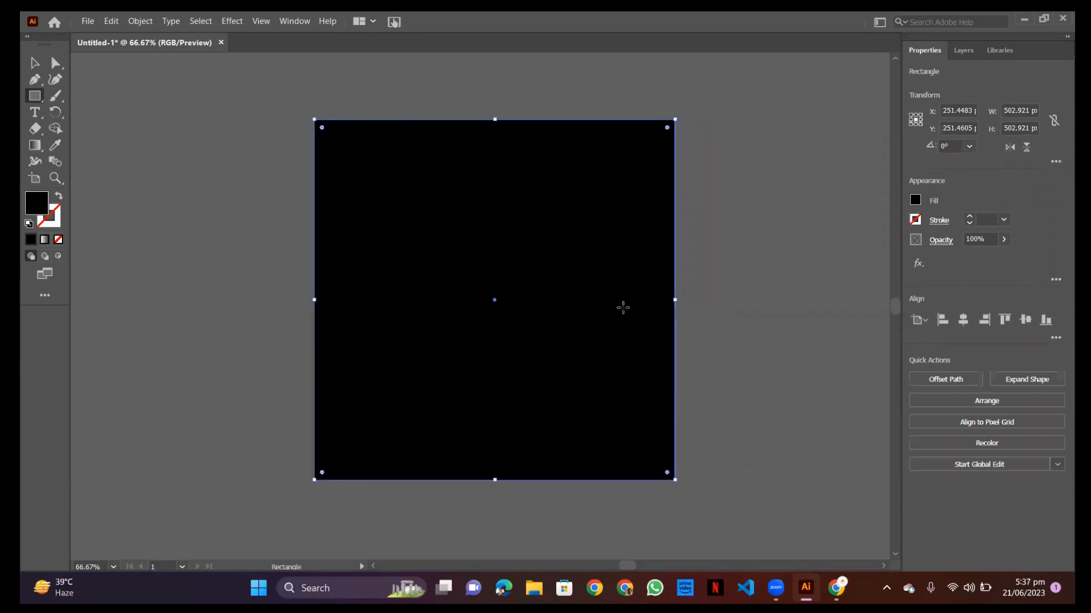
Lower the black rectangle's opacity to 28%
{"action": "left_click", "coordinate": [1004, 239]}
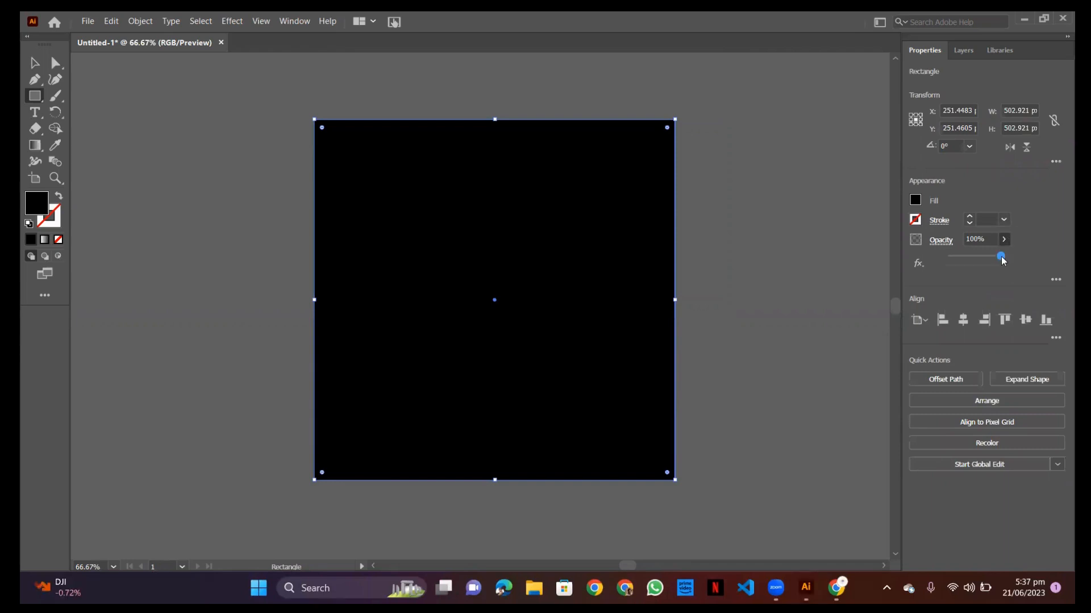
{"action": "left_click_drag", "start_coordinate": [1002, 260], "coordinate": [994, 262]}
{"action": "left_click_drag", "start_coordinate": [973, 263], "coordinate": [964, 260]}
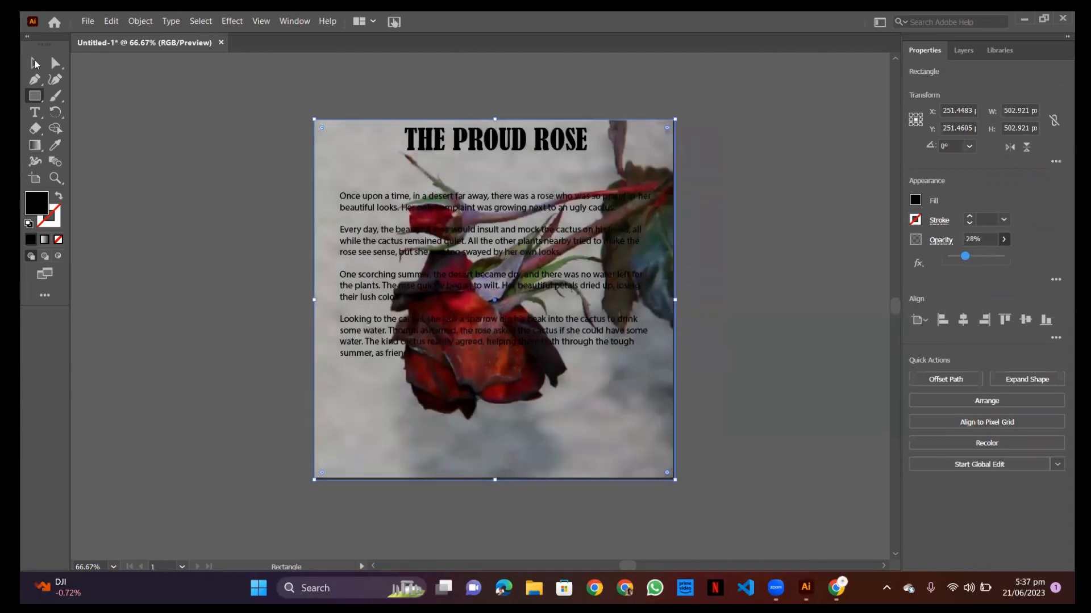
Move the semi-transparent overlay rectangle partly off the left side of the artboard, to about X 0 px, Y 271 px
{"action": "left_click", "coordinate": [35, 63]}
{"action": "left_click_drag", "start_coordinate": [402, 384], "coordinate": [553, 291]}
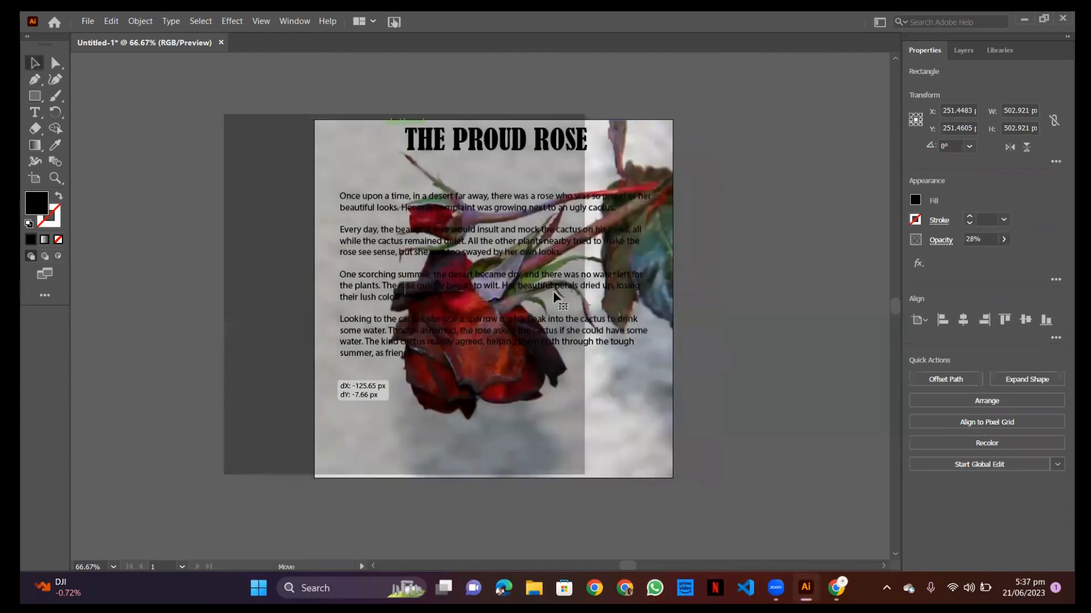
{"action": "left_click_drag", "start_coordinate": [614, 276], "coordinate": [763, 272]}
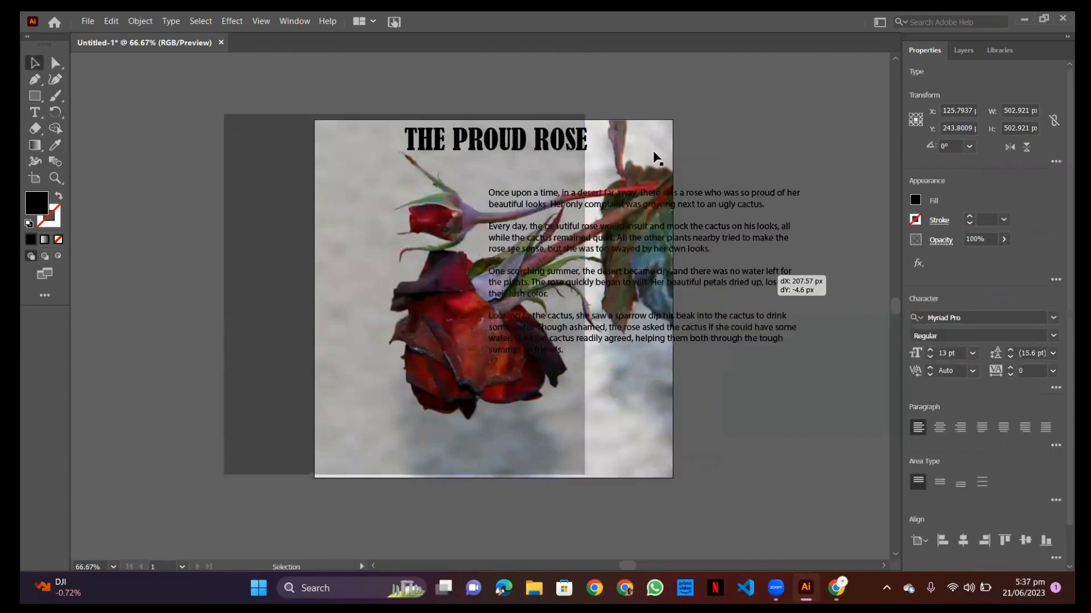
{"action": "key", "text": "ctrl+z"}
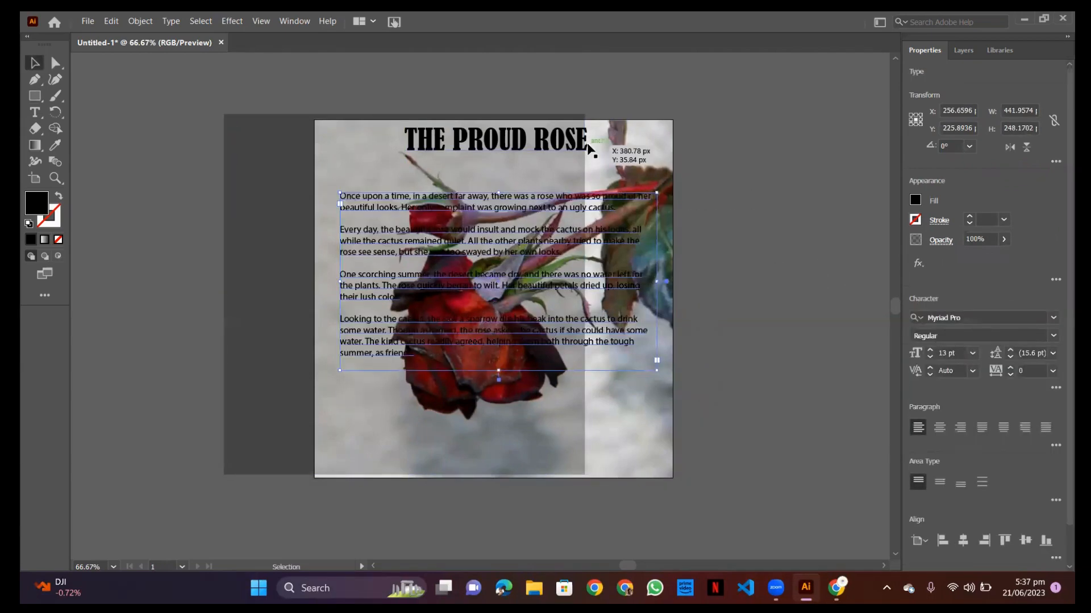
{"action": "left_click", "coordinate": [588, 146]}
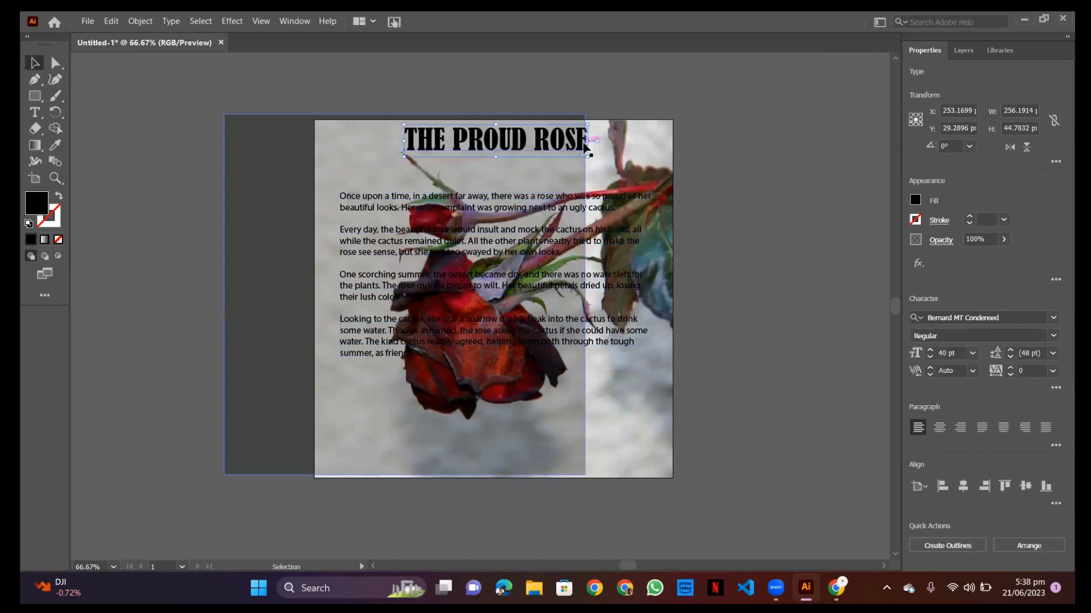
{"action": "left_click_drag", "start_coordinate": [587, 146], "coordinate": [497, 164]}
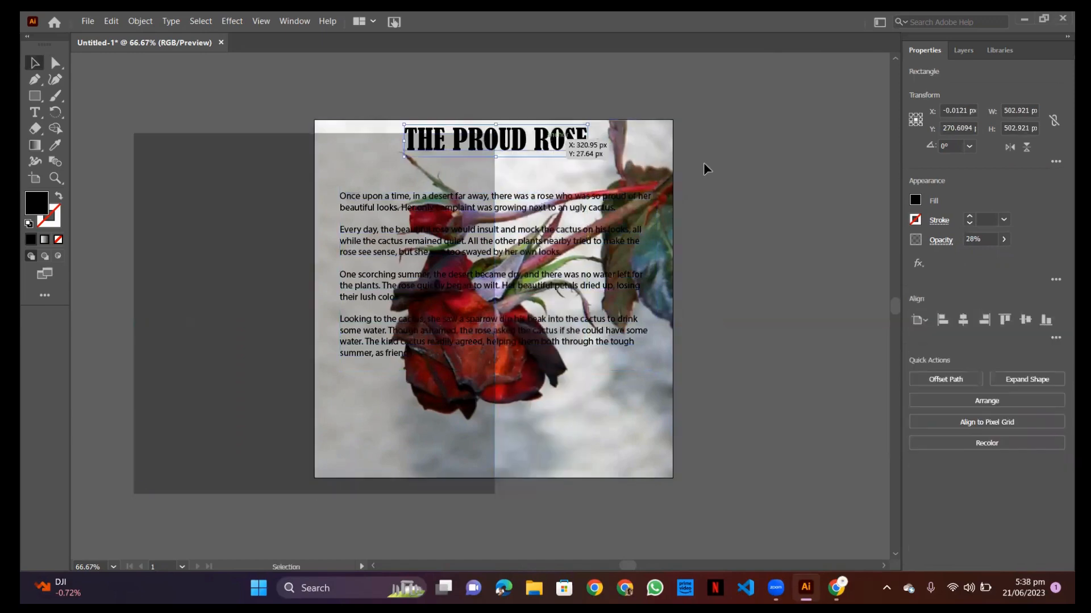
Move the title and the story text off the artboard's right side, to about X 681, Y 51 px and X 748, Y 282 px
{"action": "left_click_drag", "start_coordinate": [543, 138], "coordinate": [849, 153]}
{"action": "left_click_drag", "start_coordinate": [599, 242], "coordinate": [835, 372]}
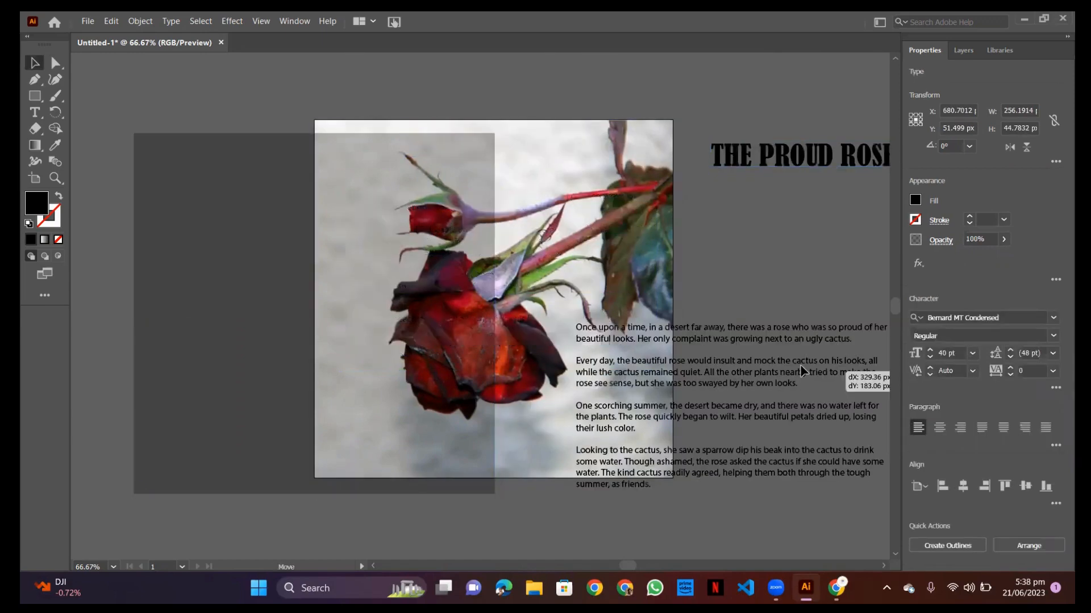
{"action": "key", "text": "ctrl+z"}
{"action": "scroll", "coordinate": [663, 286], "scroll_direction": "down", "scroll_amount": 1}
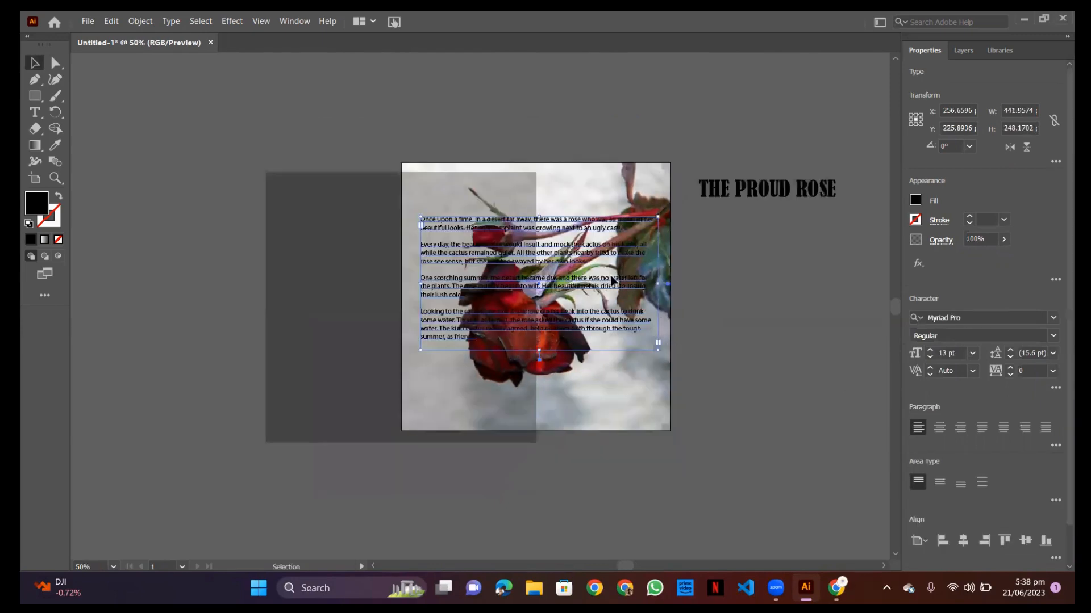
{"action": "key", "text": "ctrl+shift+z"}
{"action": "left_click_drag", "start_coordinate": [557, 394], "coordinate": [506, 397]}
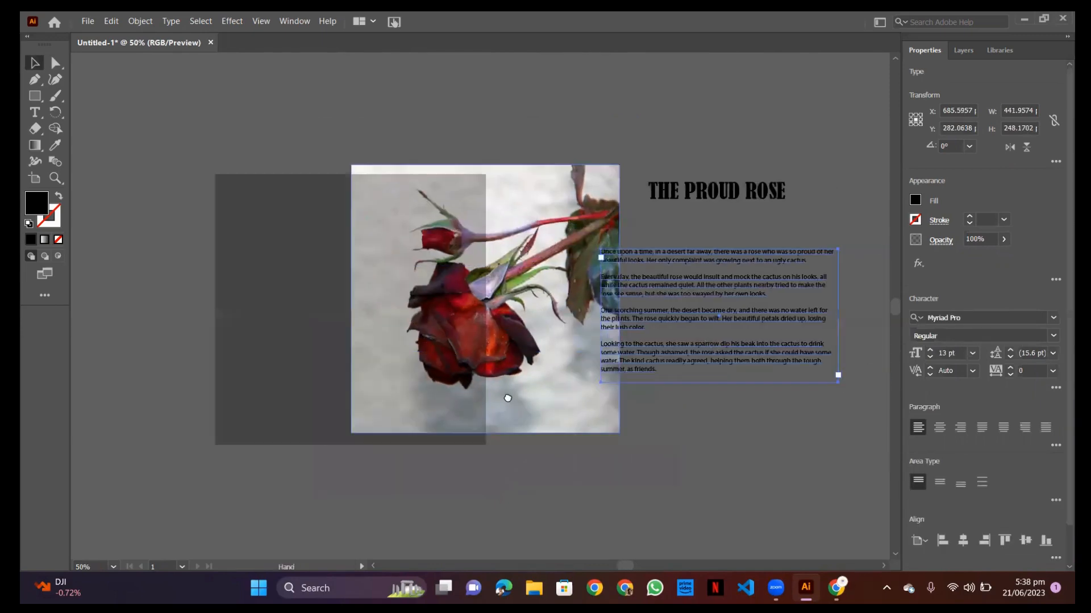
{"action": "left_click_drag", "start_coordinate": [685, 344], "coordinate": [719, 344]}
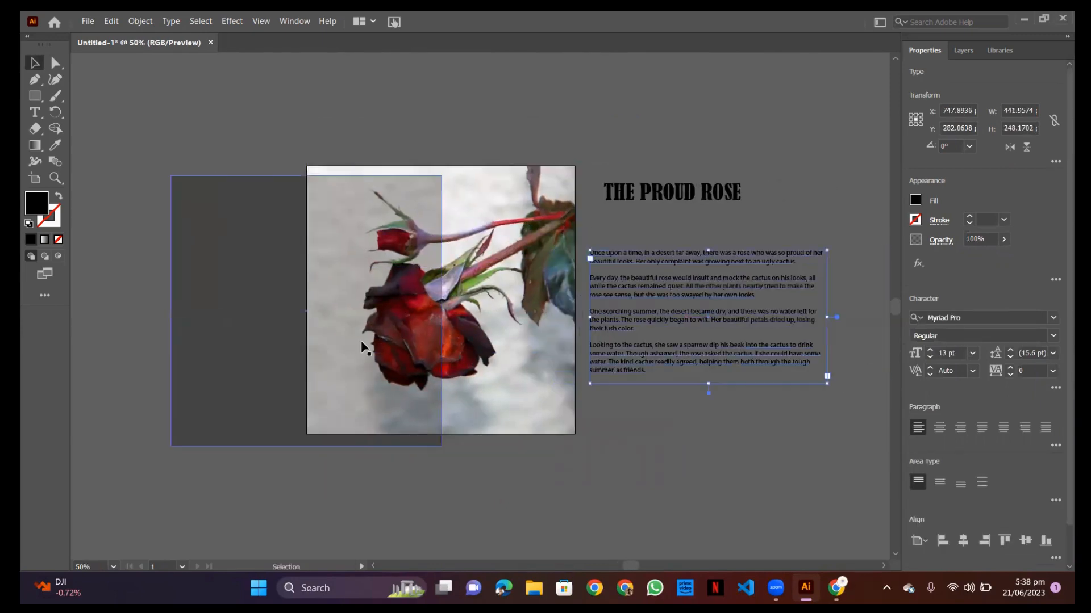
Move the overlay rectangle back over the rose photo, to about X 251 px, Y 250 px
{"action": "left_click_drag", "start_coordinate": [364, 343], "coordinate": [489, 336]}
{"action": "left_click", "coordinate": [652, 421]}
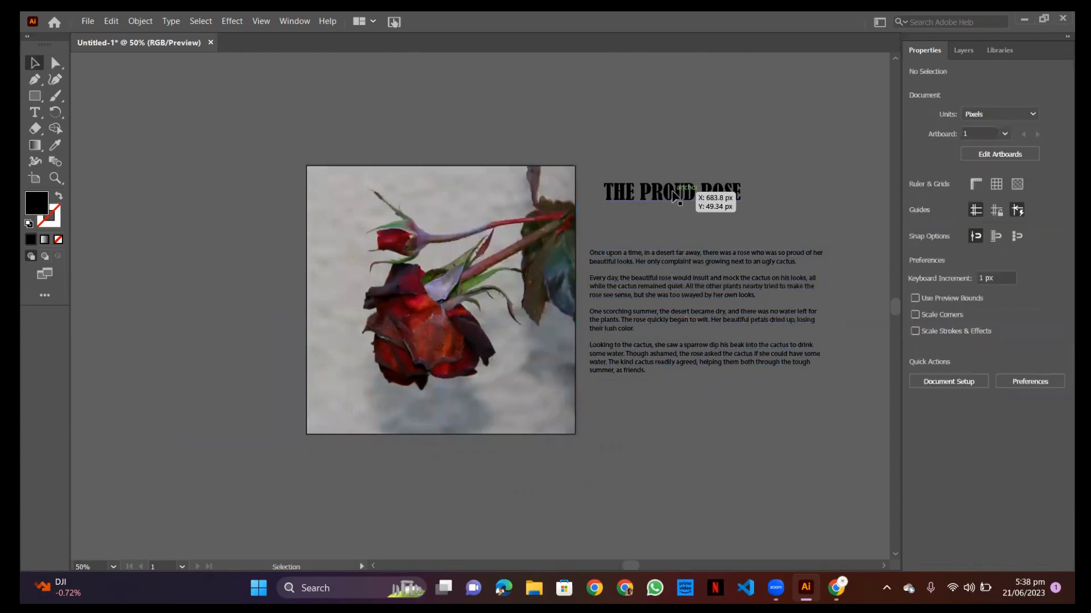
Try the title at the top of the rose photo with the overlay's opacity raised to 52%
{"action": "left_click_drag", "start_coordinate": [475, 186], "coordinate": [450, 181]}
{"action": "left_click", "coordinate": [445, 263]}
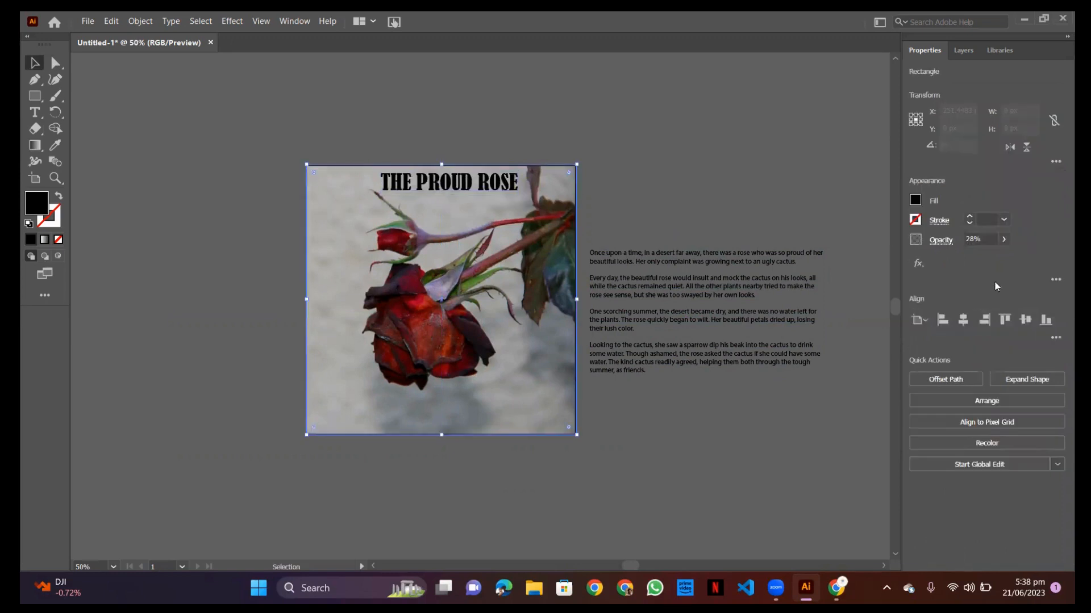
{"action": "left_click", "coordinate": [1004, 239]}
{"action": "left_click_drag", "start_coordinate": [965, 256], "coordinate": [981, 253]}
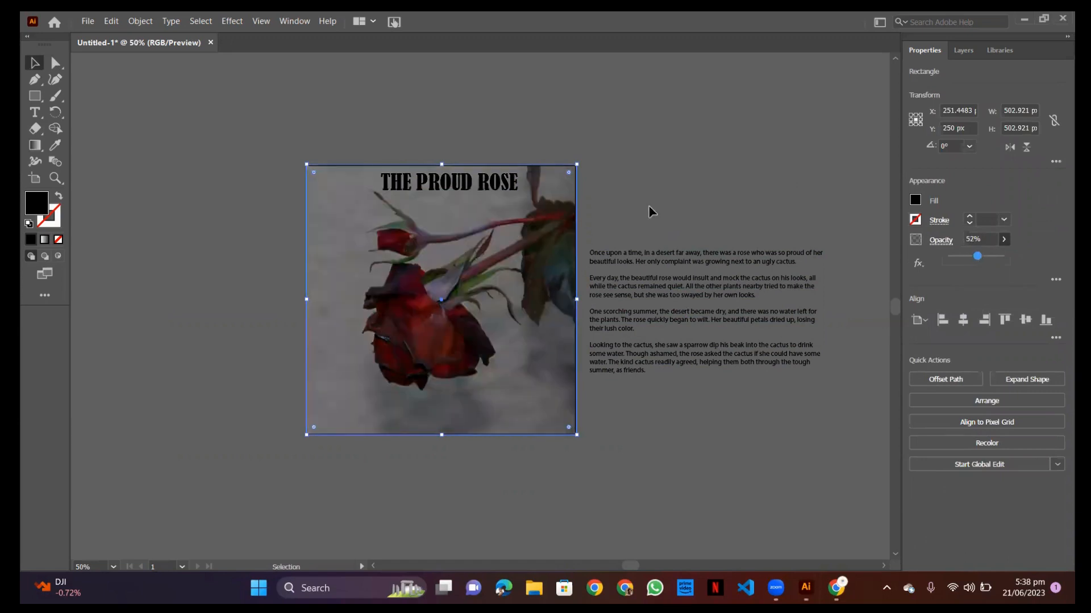
{"action": "left_click", "coordinate": [718, 169]}
Shift the story text slightly, and undo that move, the overlay's opacity change and the title's move
{"action": "left_click_drag", "start_coordinate": [802, 339], "coordinate": [824, 331]}
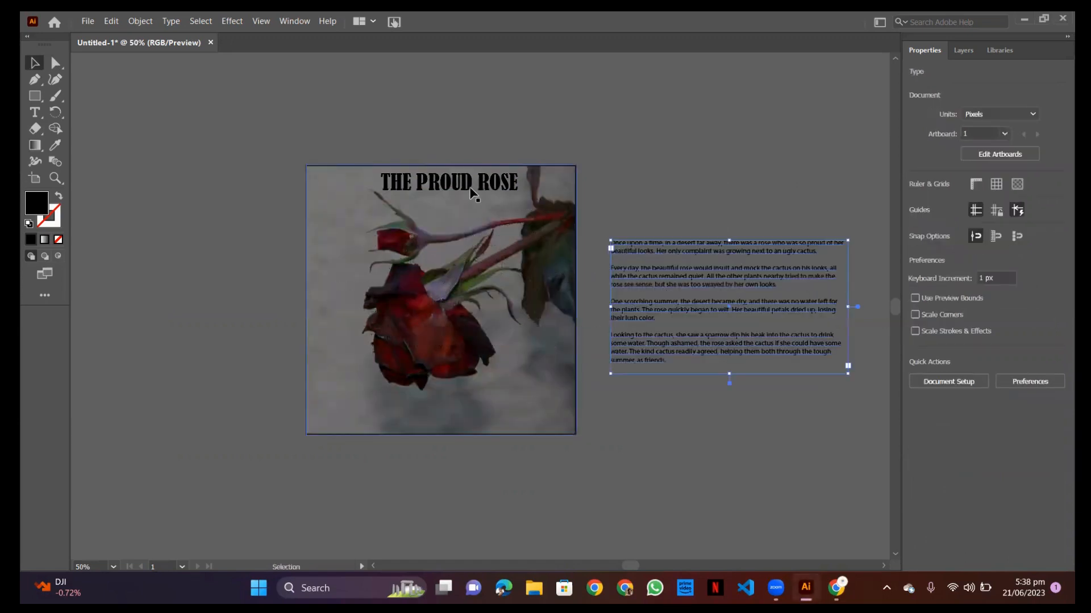
{"action": "left_click", "coordinate": [483, 235]}
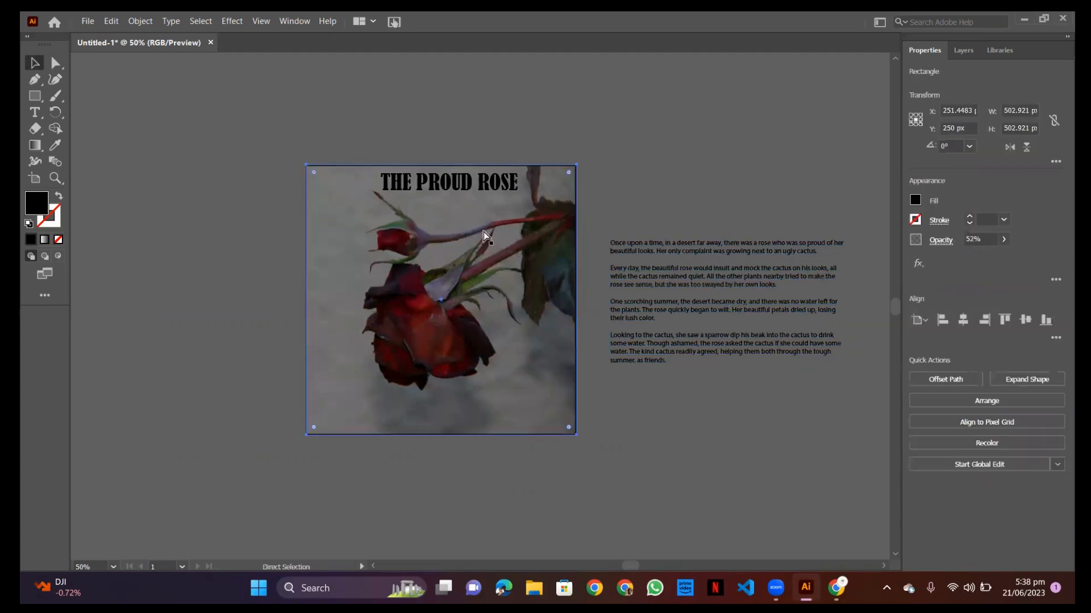
{"action": "key", "text": "ctrl+z"}
{"action": "key", "text": "ctrl+z"}
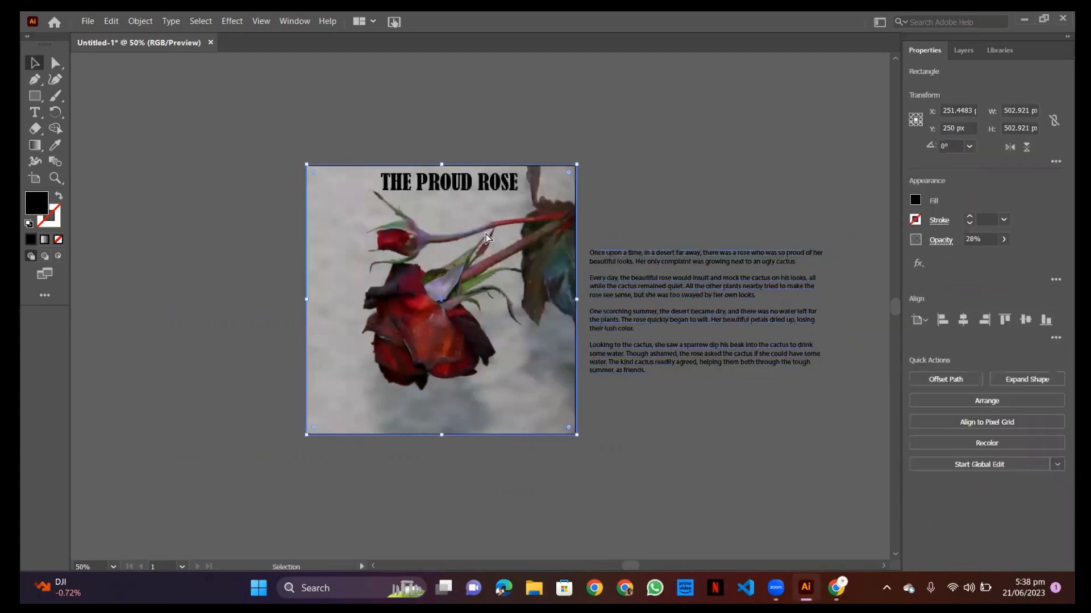
{"action": "key", "text": "ctrl+z"}
Set the overlay rectangle's opacity to 51%
{"action": "left_click", "coordinate": [576, 245]}
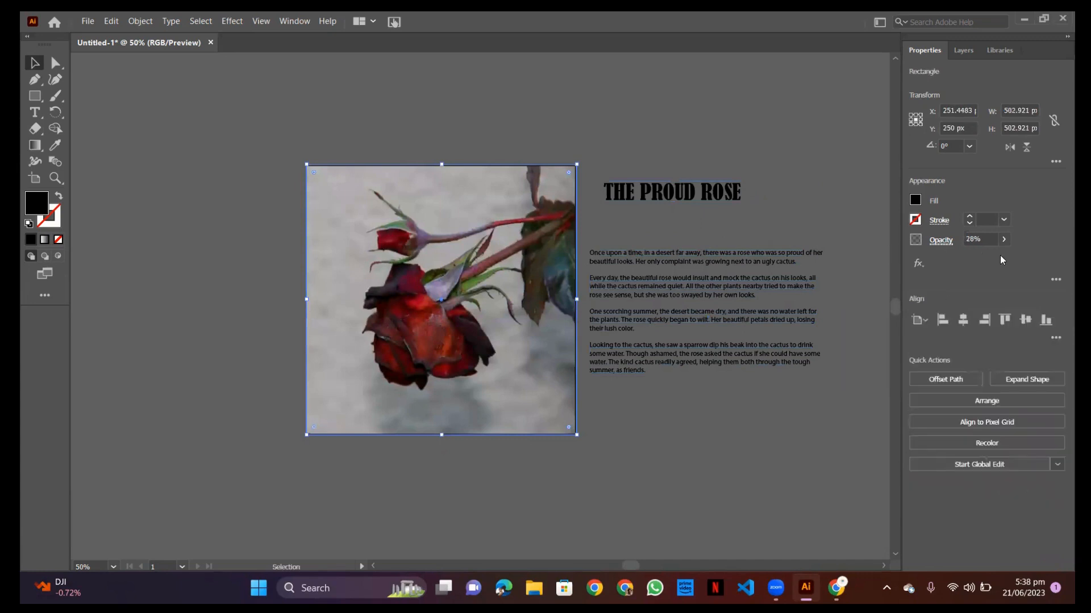
{"action": "left_click", "coordinate": [1005, 241]}
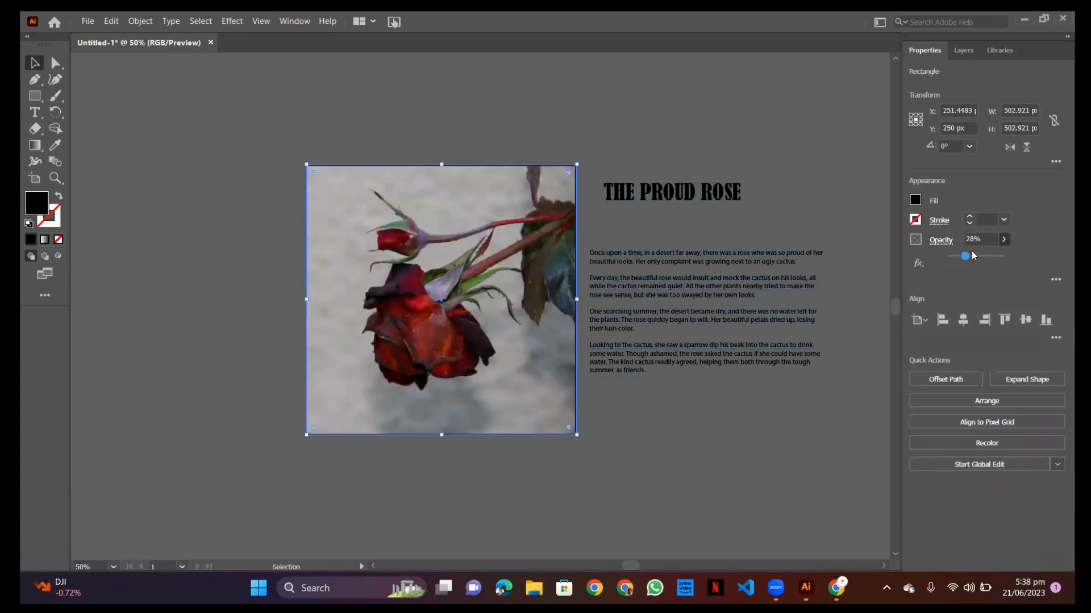
{"action": "left_click_drag", "start_coordinate": [971, 258], "coordinate": [977, 258]}
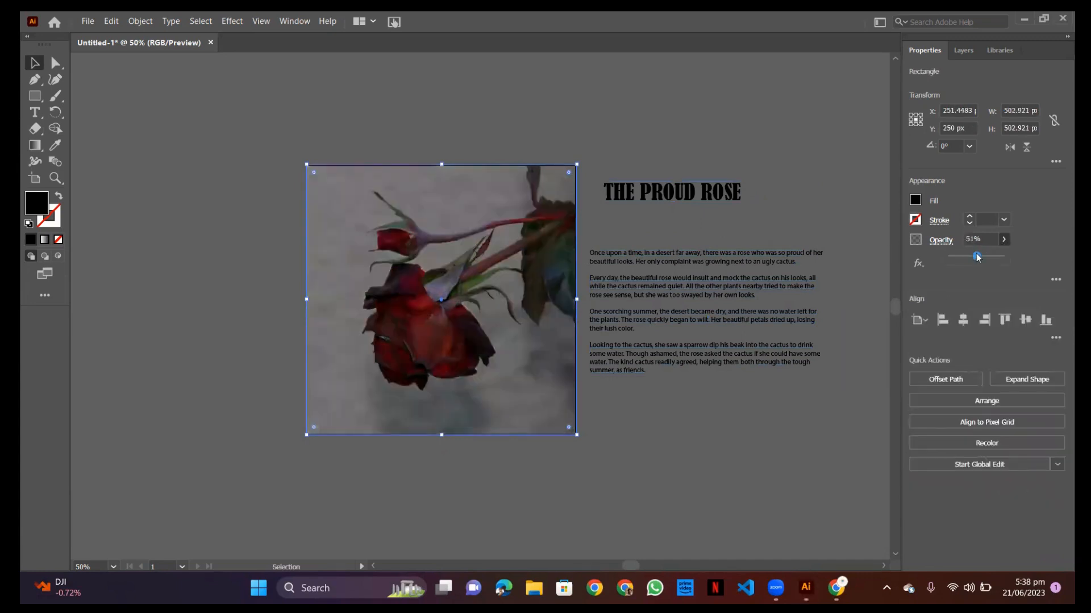
Bring the title "THE PROUD ROSE" to the front of the stacking order
{"action": "left_click", "coordinate": [691, 199]}
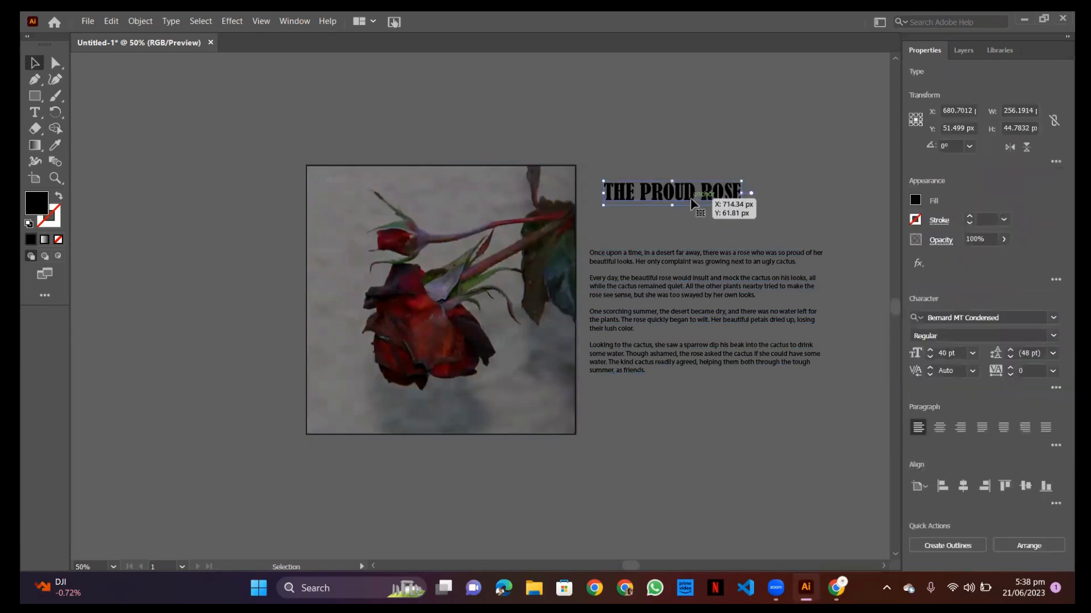
{"action": "right_click", "coordinate": [691, 199]}
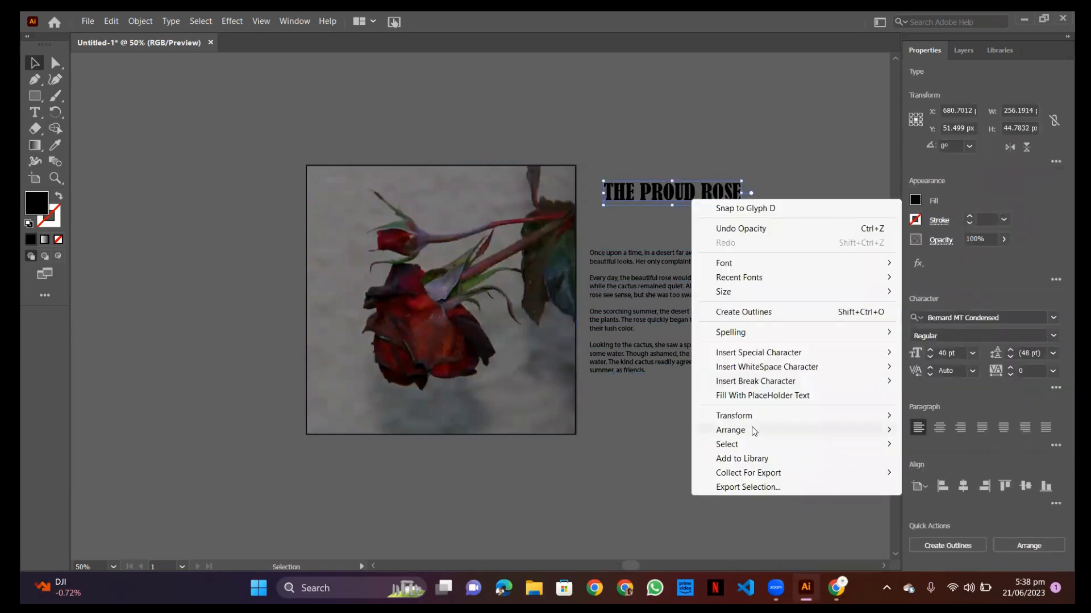
{"action": "mouse_move", "coordinate": [753, 432]}
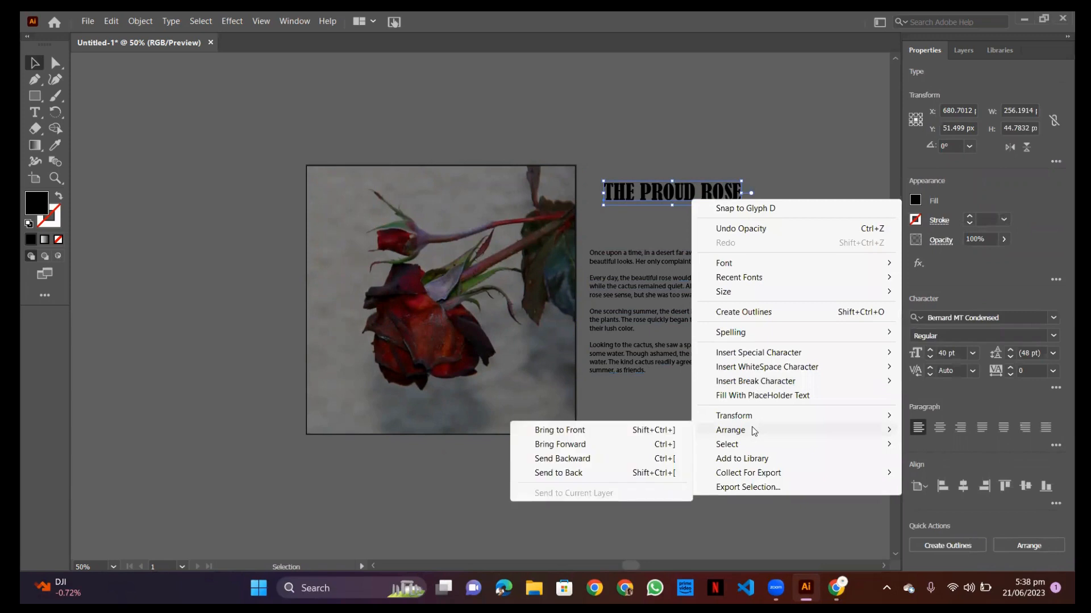
{"action": "left_click", "coordinate": [583, 433]}
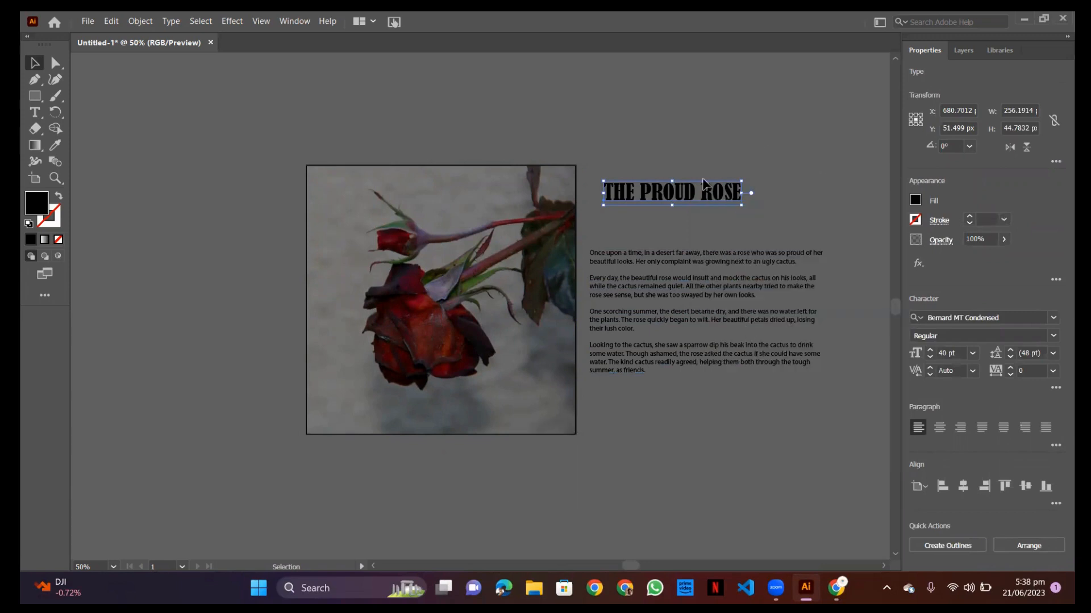
Move the title onto the upper part of the rose photo, to about X 271 px, Y 67 px
{"action": "left_click_drag", "start_coordinate": [682, 193], "coordinate": [455, 193]}
{"action": "key", "text": "ctrl+z"}
{"action": "key", "text": "ctrl+z"}
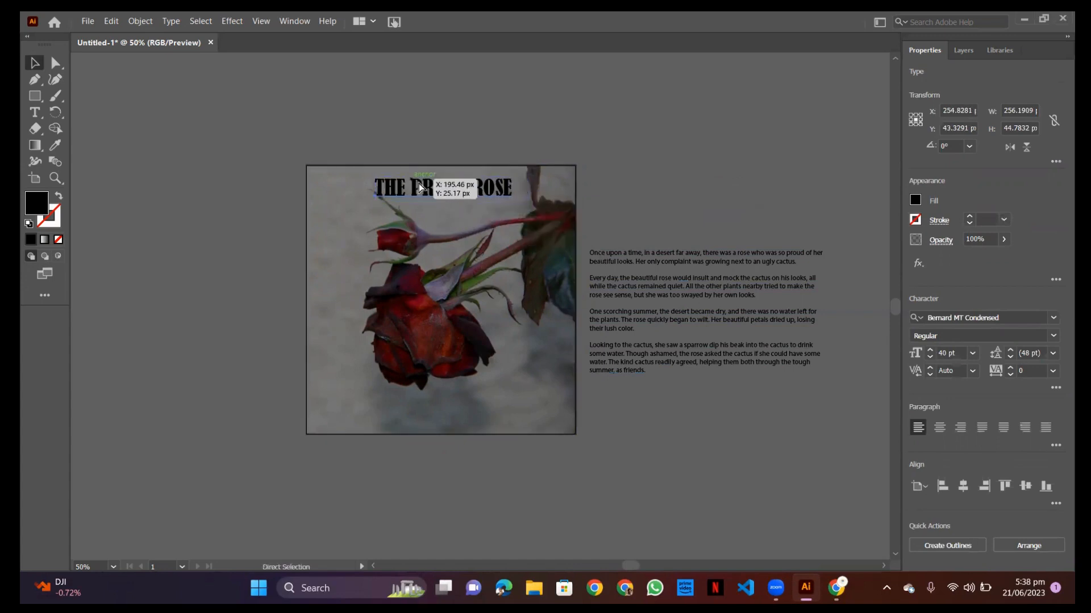
{"action": "left_click", "coordinate": [625, 194]}
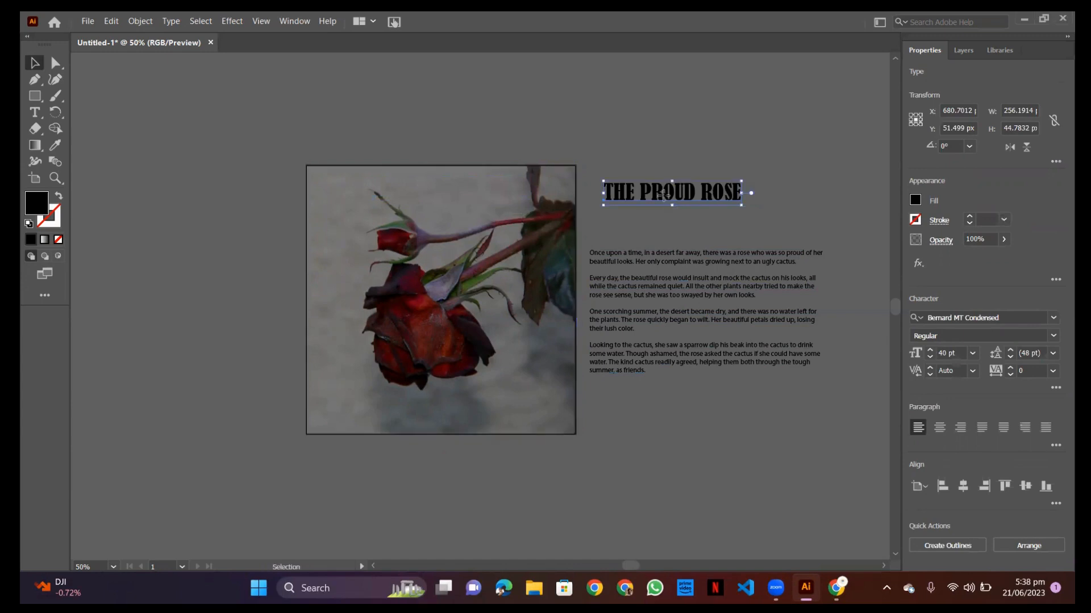
{"action": "left_click_drag", "start_coordinate": [625, 193], "coordinate": [445, 202]}
{"action": "left_click", "coordinate": [526, 260]}
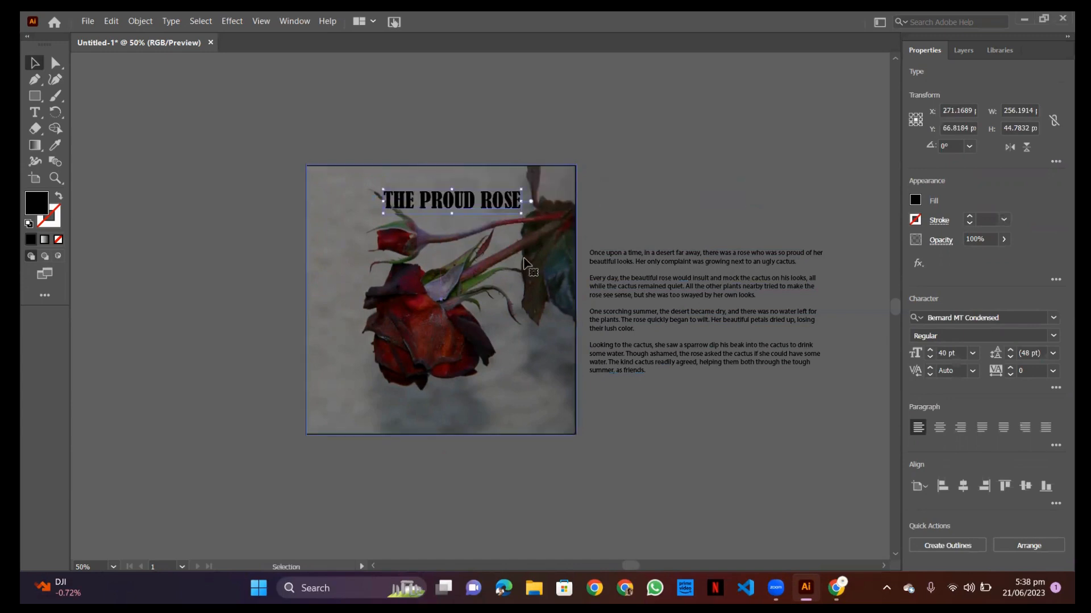
{"action": "left_click", "coordinate": [708, 121]}
Move the overlay rectangle partly off the rose photo, to about X 32 px, and the title to about X 236 px, Y 67 px
{"action": "left_click", "coordinate": [482, 195]}
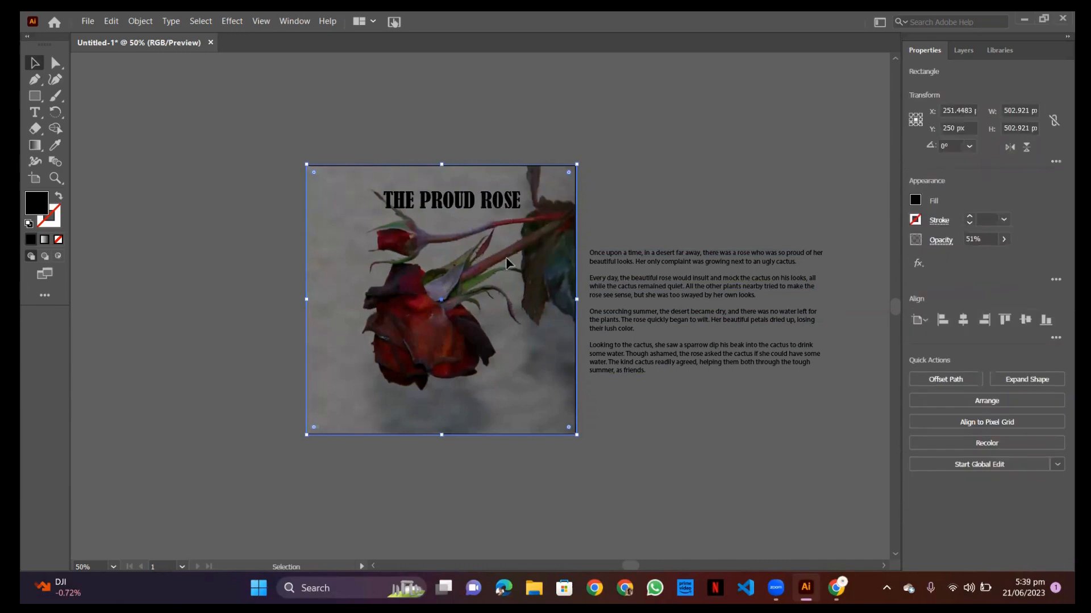
{"action": "left_click_drag", "start_coordinate": [505, 257], "coordinate": [387, 256]}
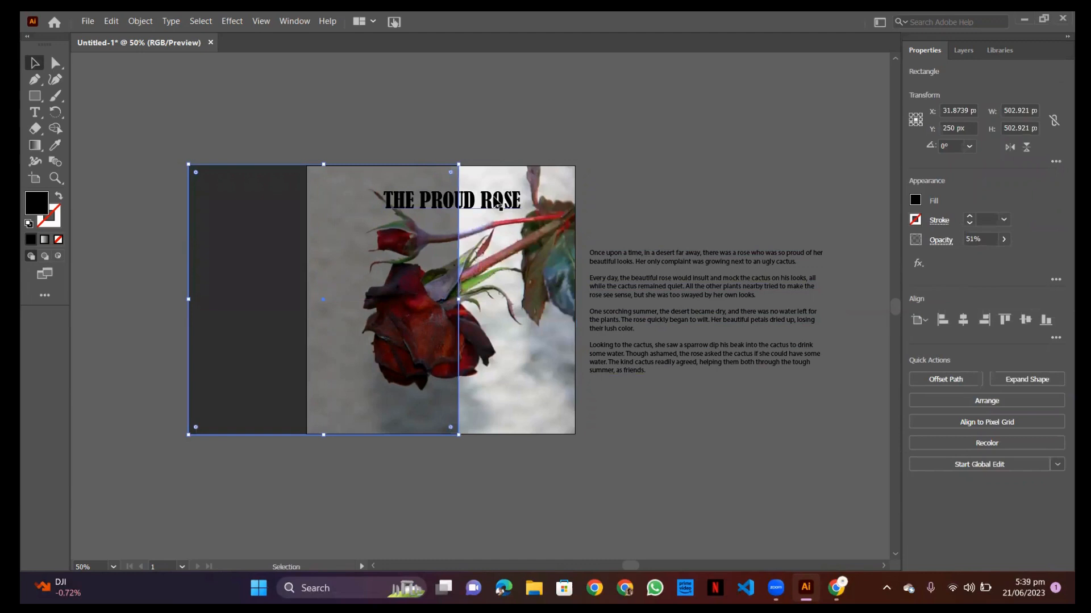
{"action": "mouse_move", "coordinate": [483, 202]}
{"action": "left_mouse_down"}
{"action": "mouse_move", "coordinate": [500, 208]}
{"action": "mouse_move", "coordinate": [480, 207]}
{"action": "left_mouse_up"}
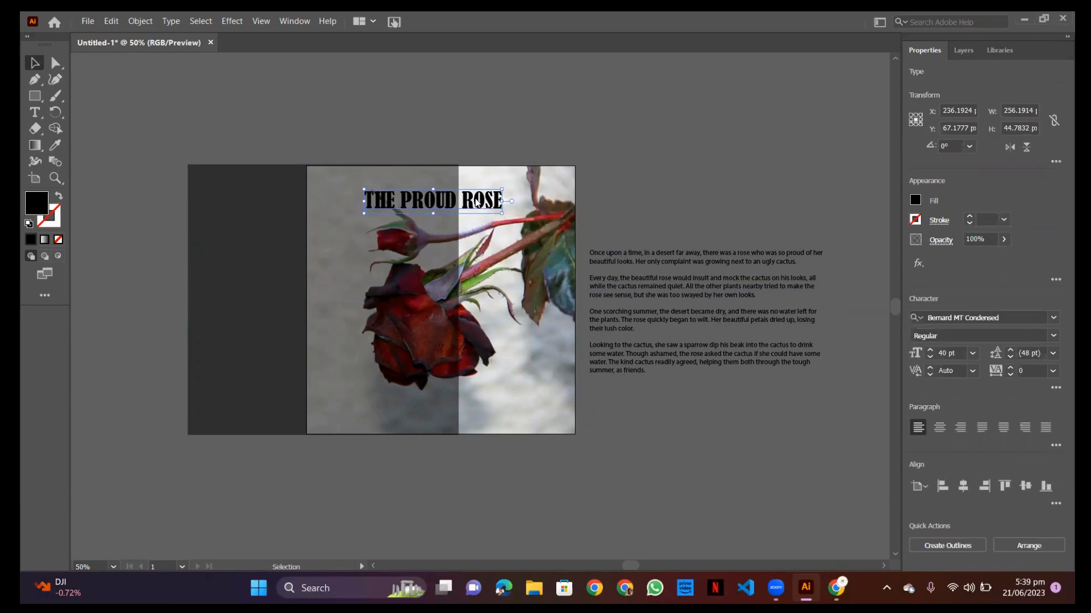
Bring the title to the front above the shifted overlay rectangle
{"action": "right_click", "coordinate": [476, 199]}
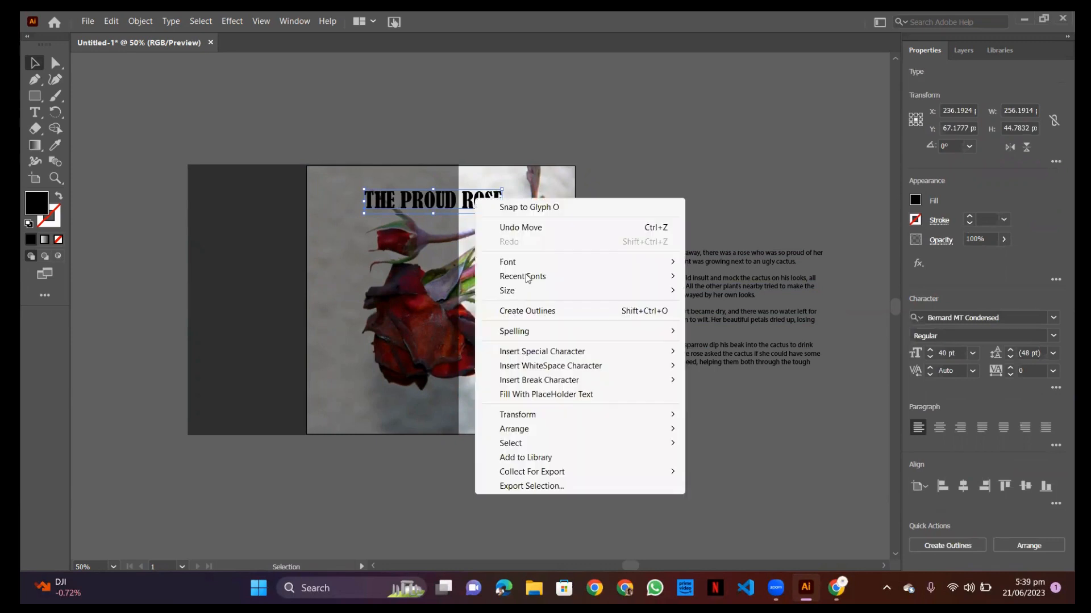
{"action": "mouse_move", "coordinate": [671, 429]}
{"action": "left_click", "coordinate": [728, 432]}
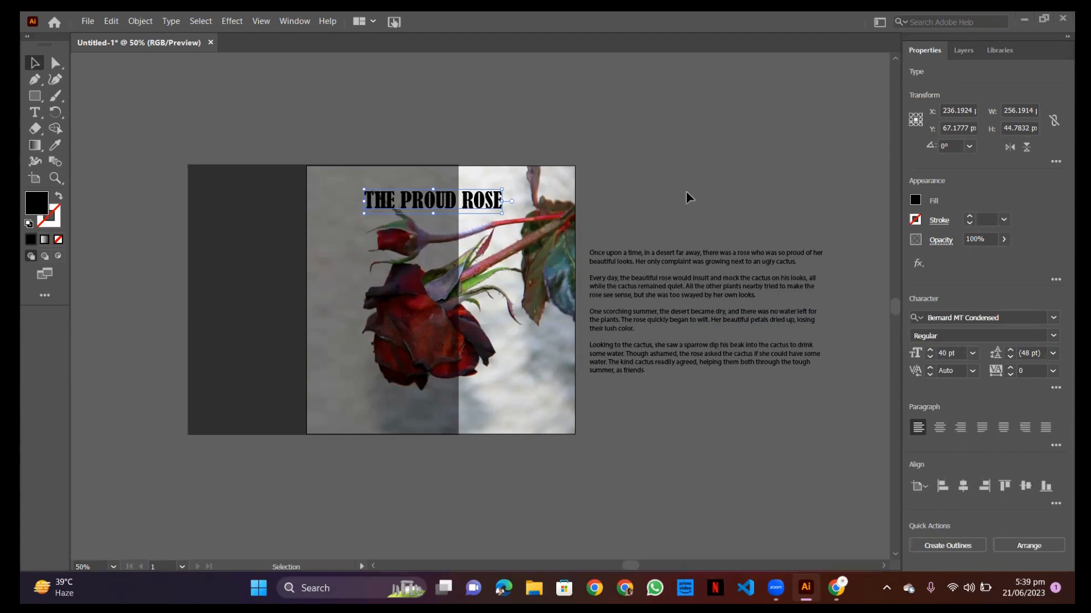
Move the title onto the blank canvas at about X 732 px, Y 7 px, and place the overlay rectangle back over the photo
{"action": "left_click_drag", "start_coordinate": [466, 200], "coordinate": [733, 167]}
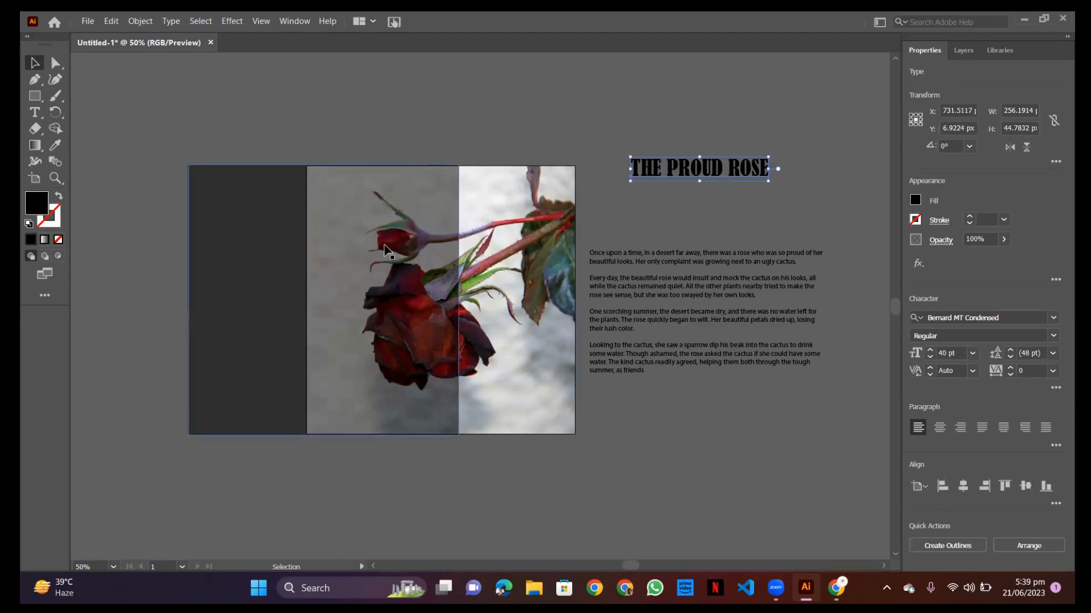
{"action": "left_click_drag", "start_coordinate": [384, 250], "coordinate": [581, 225]}
Bring the title "THE PROUD ROSE" to the front and move it onto the photo's upper part, at about X 260 px, Y 51 px
{"action": "left_click", "coordinate": [736, 181]}
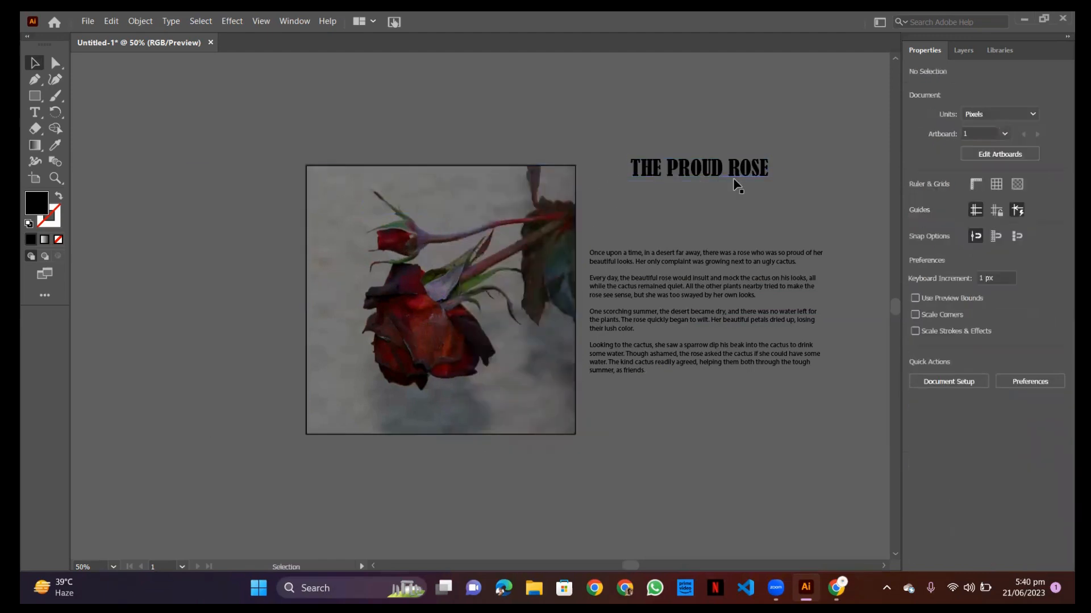
{"action": "right_click", "coordinate": [734, 181]}
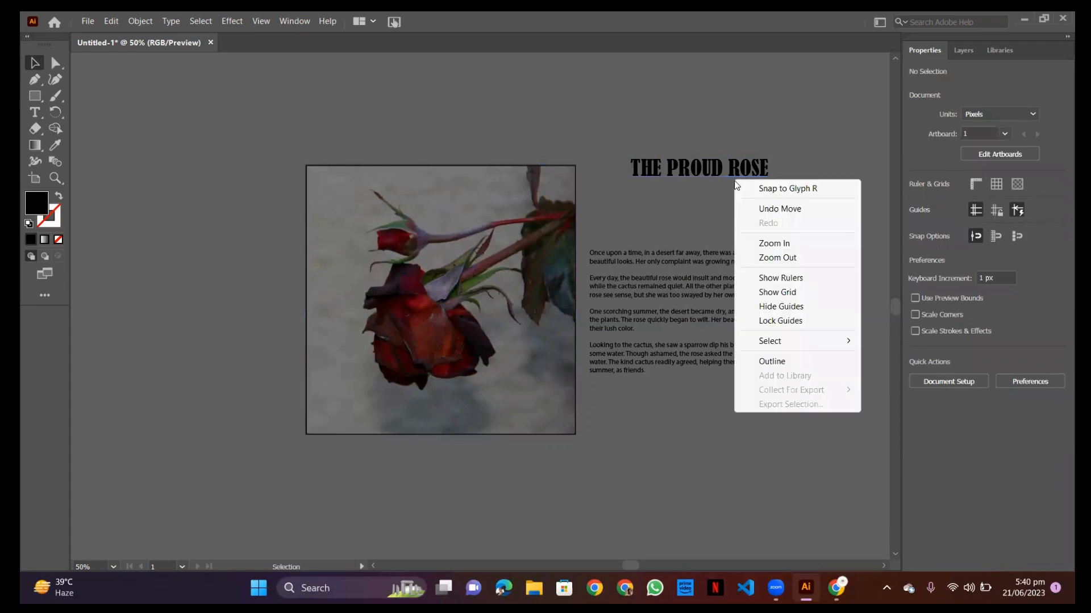
{"action": "right_click", "coordinate": [694, 161]}
{"action": "left_click", "coordinate": [669, 180]}
{"action": "left_click", "coordinate": [669, 175]}
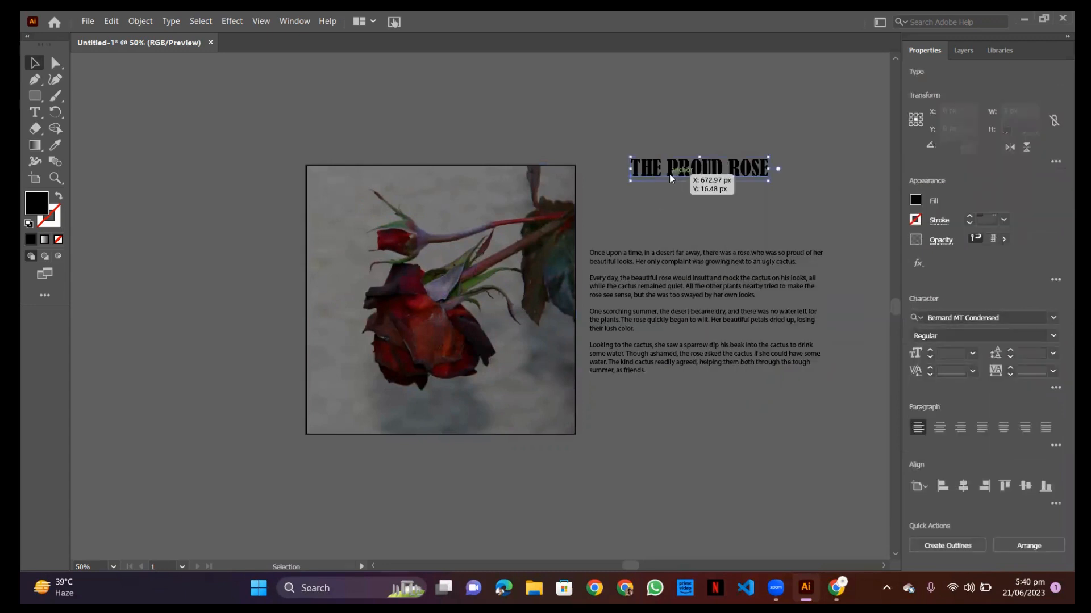
{"action": "right_click", "coordinate": [670, 175]}
{"action": "mouse_move", "coordinate": [795, 405]}
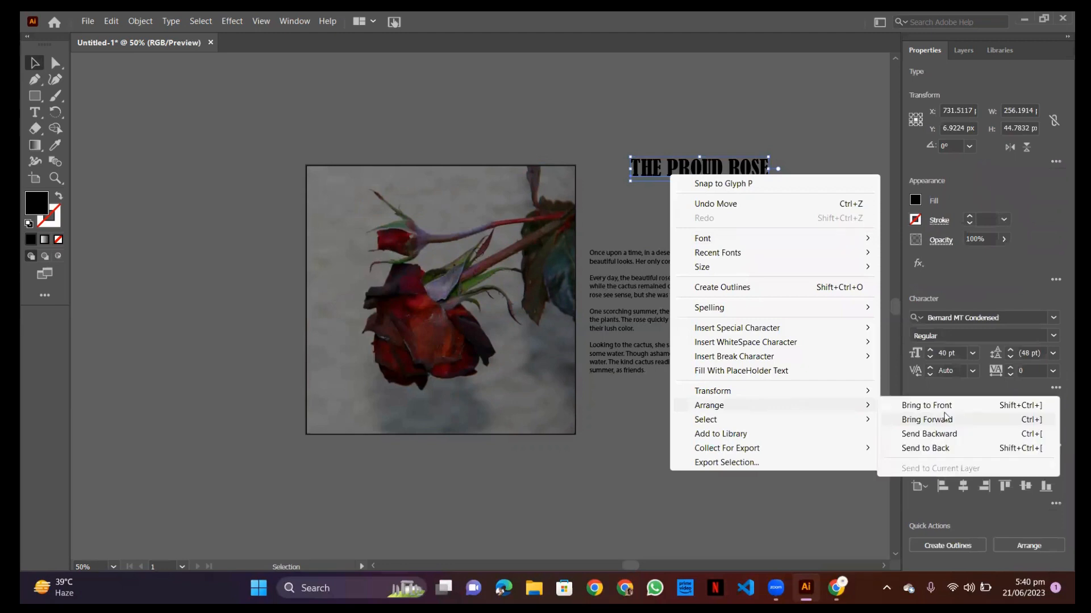
{"action": "left_click", "coordinate": [934, 406]}
{"action": "left_click_drag", "start_coordinate": [745, 178], "coordinate": [491, 201]}
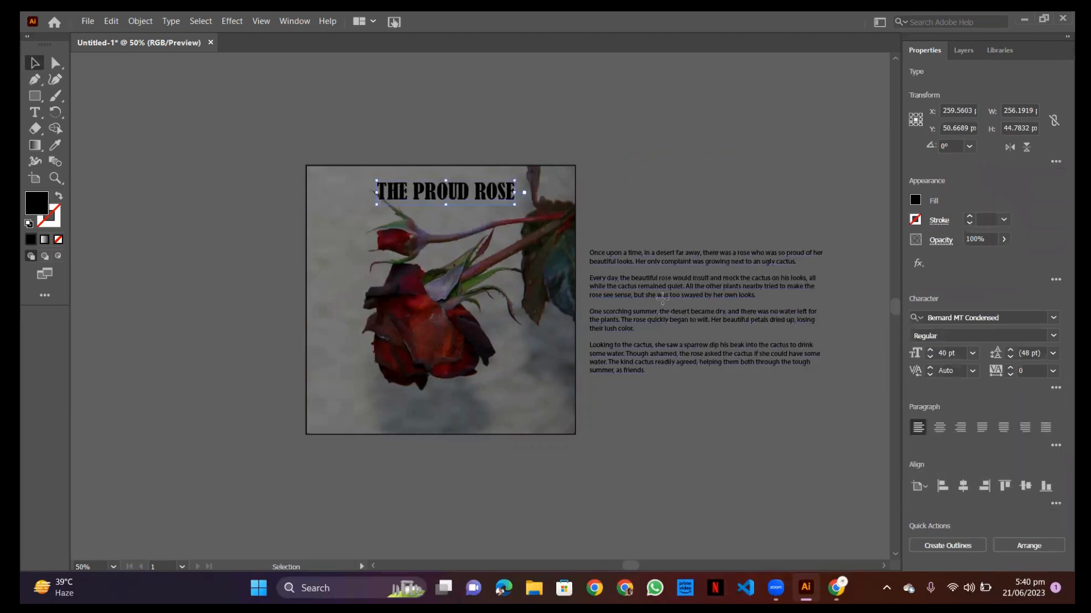
Bring the story text to the front and move it over the rose photo, to about X 268 px, Y 263 px
{"action": "left_click", "coordinate": [638, 293]}
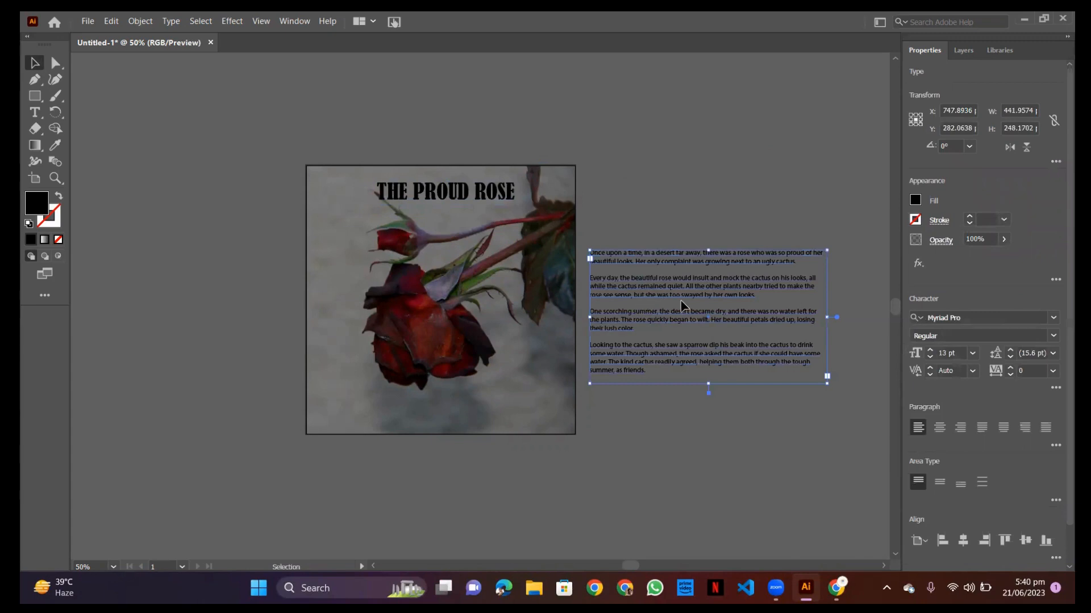
{"action": "right_click", "coordinate": [680, 301]}
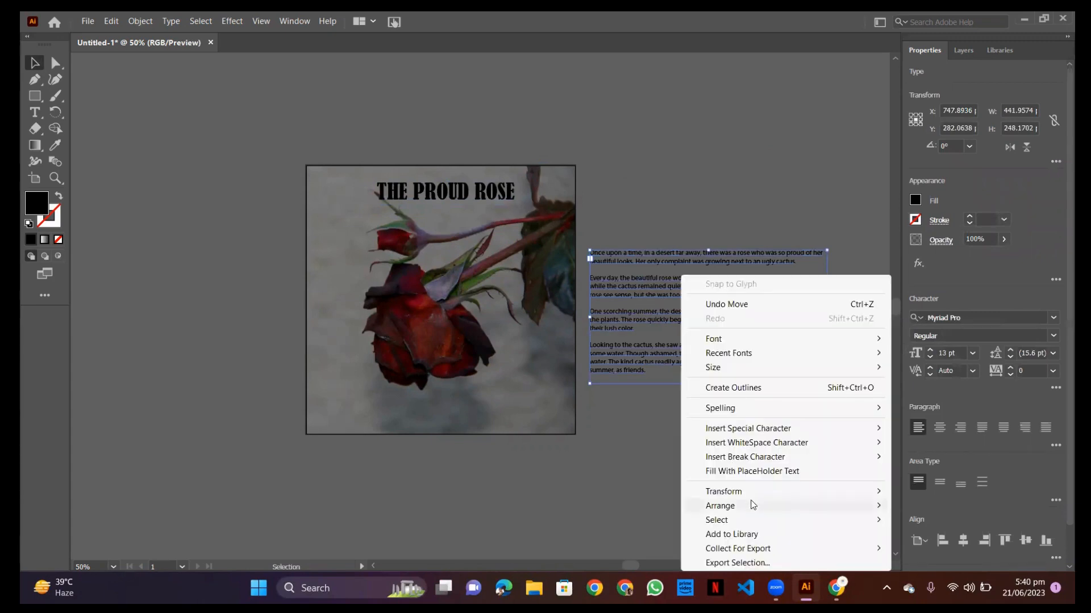
{"action": "mouse_move", "coordinate": [874, 507]}
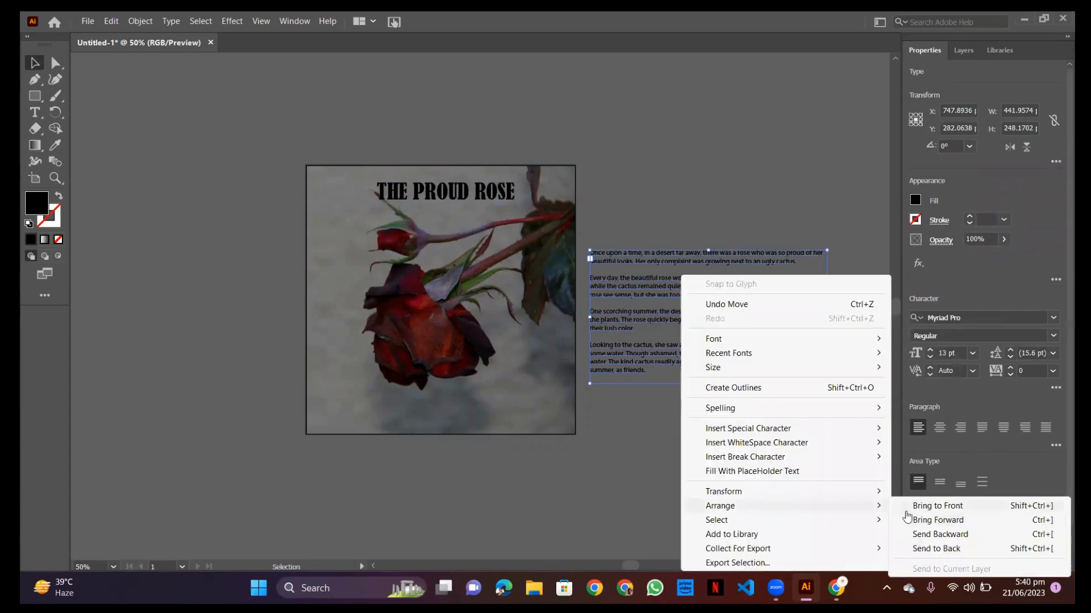
{"action": "left_click_drag", "start_coordinate": [670, 352], "coordinate": [420, 345]}
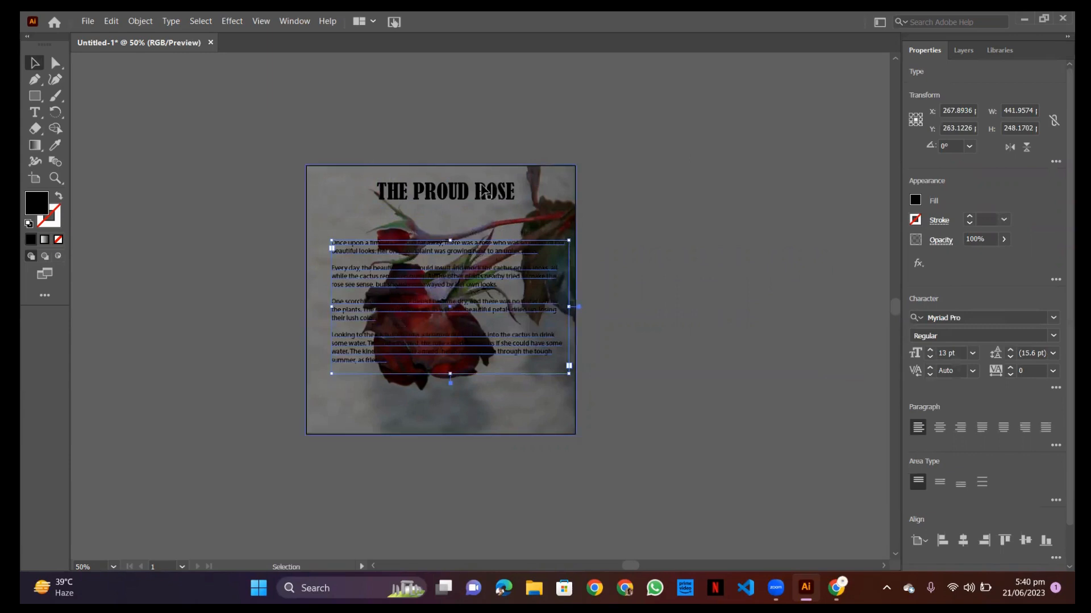
Nudge the title to about X 245 px, Y 56 px
{"action": "left_click", "coordinate": [464, 195]}
{"action": "left_click_drag", "start_coordinate": [526, 206], "coordinate": [520, 206]}
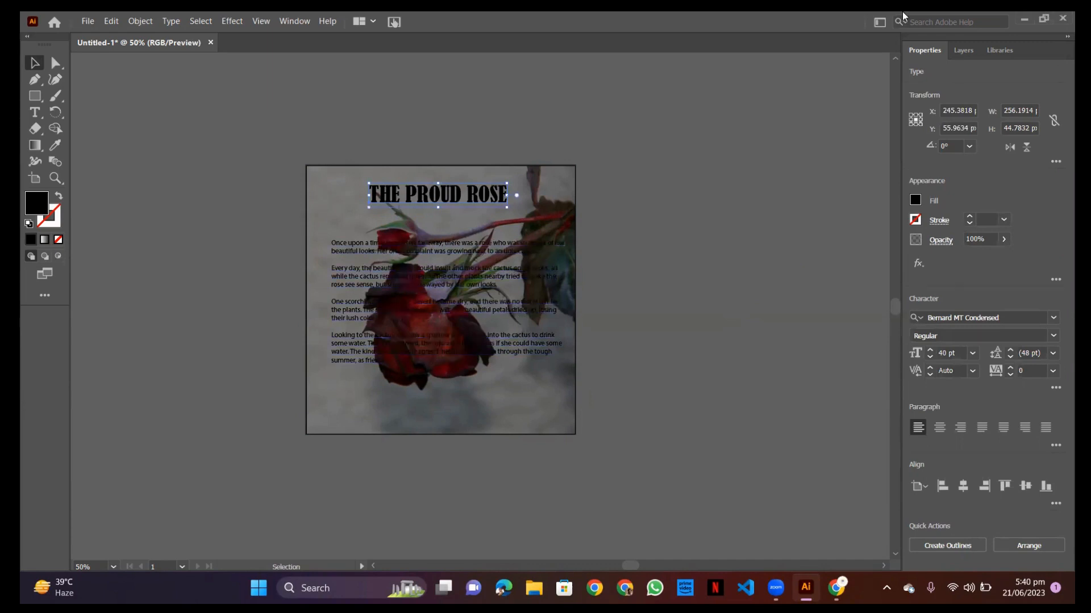
{"action": "left_click", "coordinate": [789, 217]}
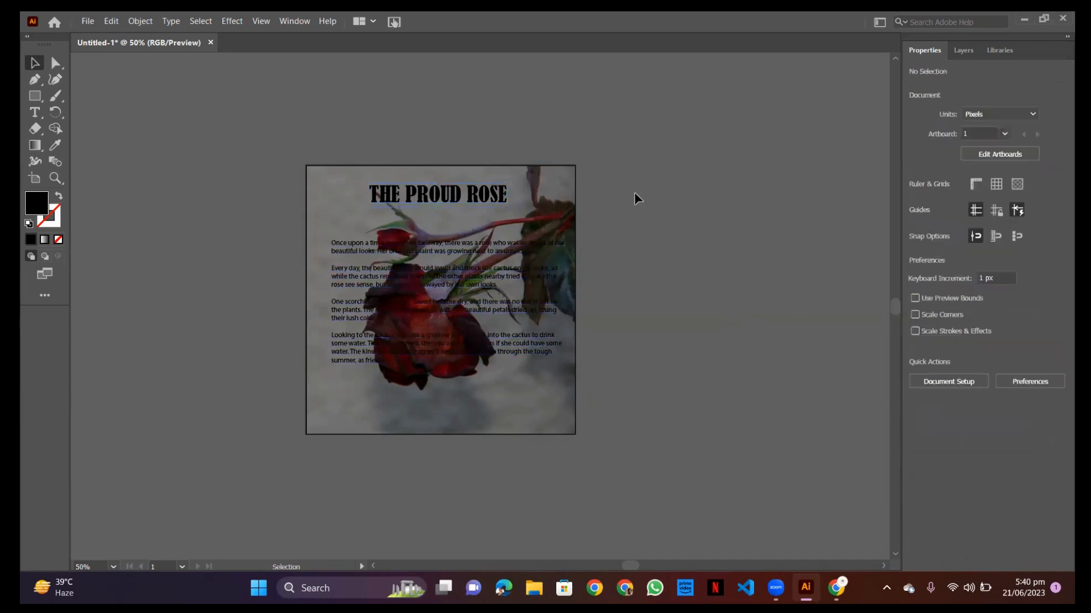
Try orange, white and red swatches as the fill colour of the title
{"action": "left_click", "coordinate": [463, 200]}
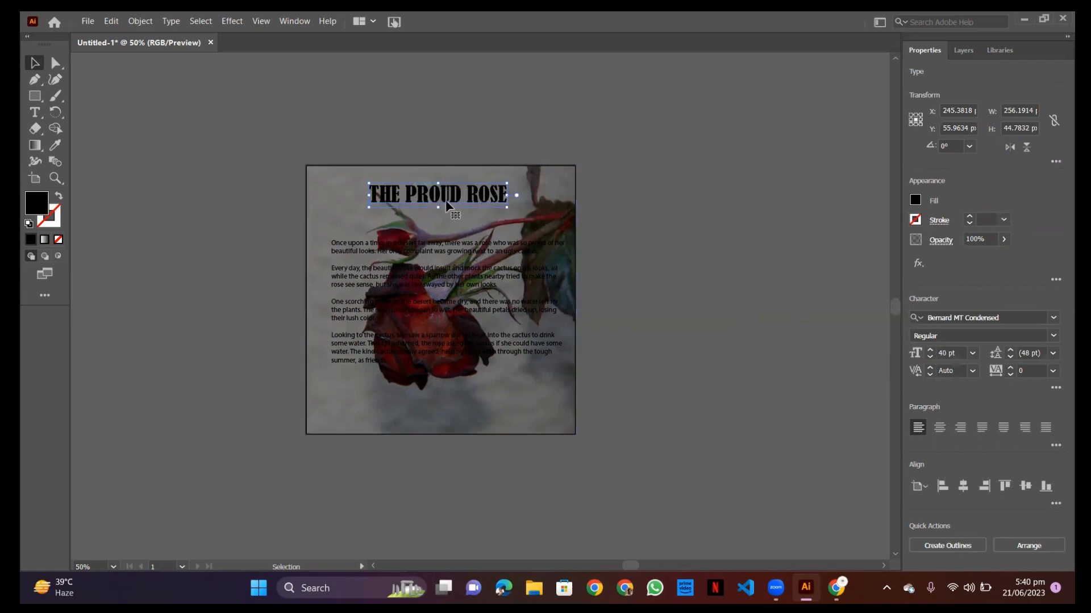
{"action": "left_click", "coordinate": [915, 200]}
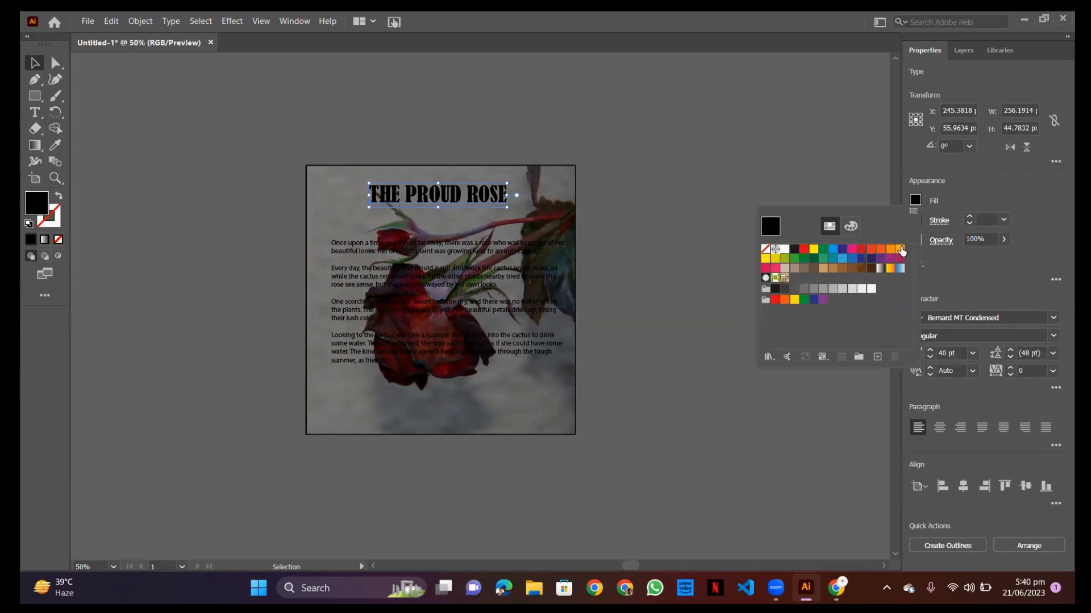
{"action": "left_click", "coordinate": [901, 250]}
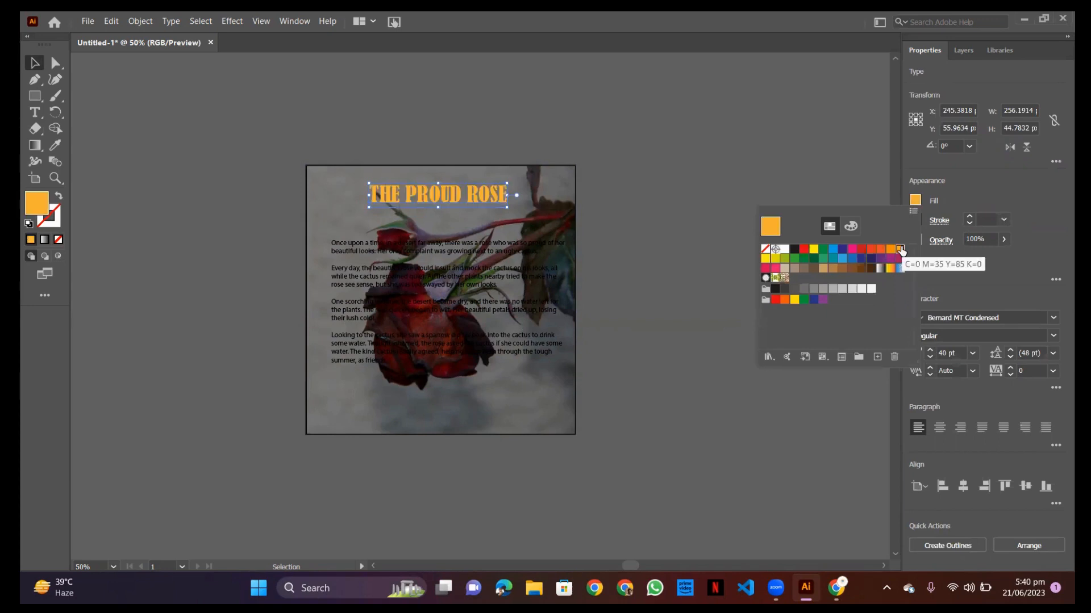
{"action": "left_click", "coordinate": [784, 248]}
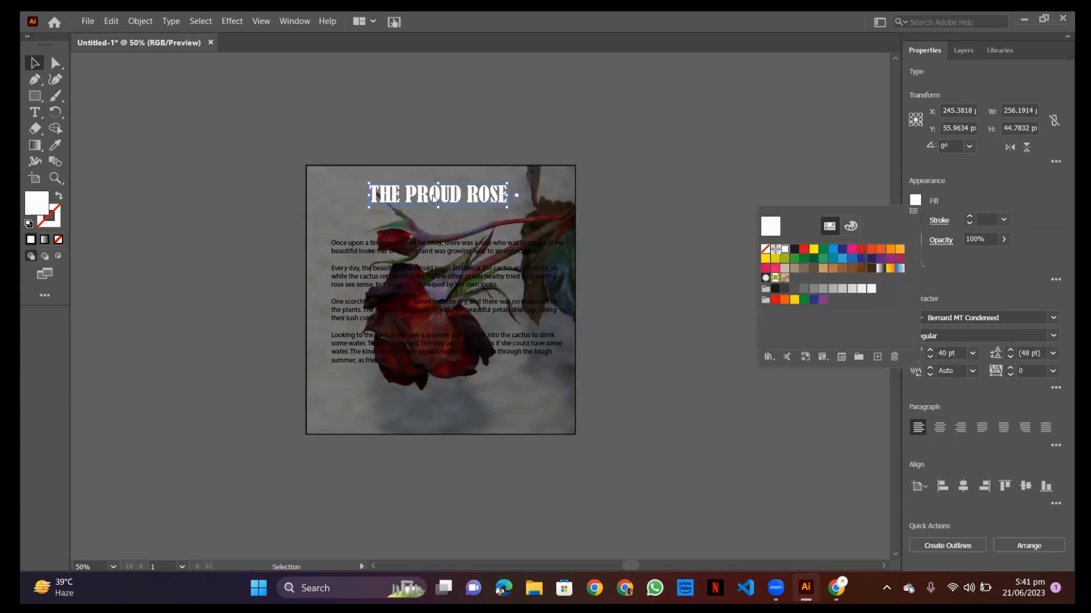
{"action": "mouse_move", "coordinate": [435, 202]}
{"action": "left_mouse_down"}
{"action": "mouse_move", "coordinate": [436, 193]}
{"action": "mouse_move", "coordinate": [436, 202]}
{"action": "left_mouse_up"}
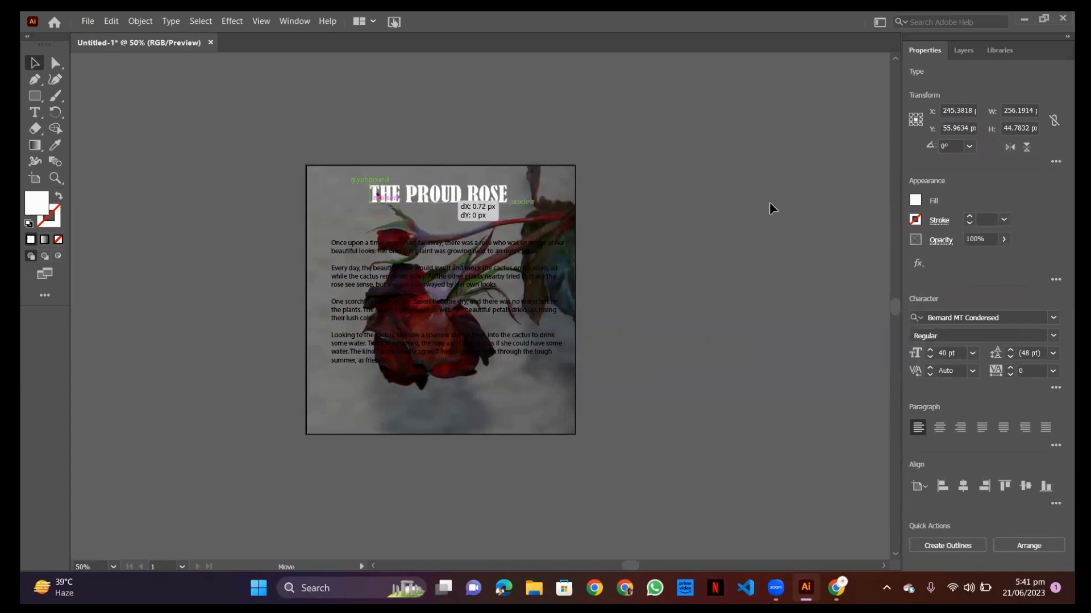
{"action": "left_click", "coordinate": [920, 203]}
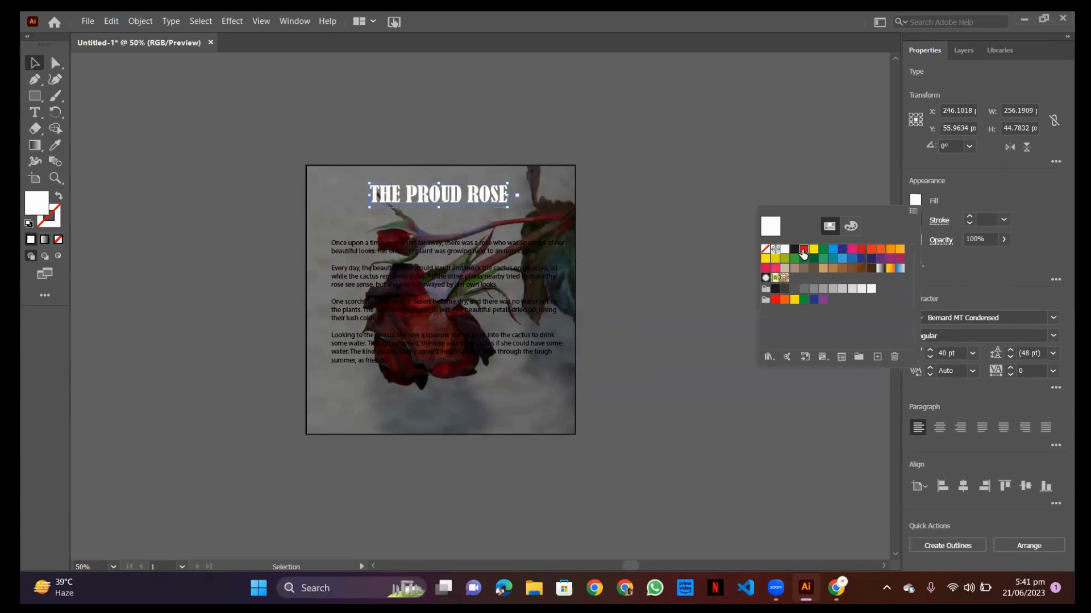
{"action": "left_click", "coordinate": [803, 249]}
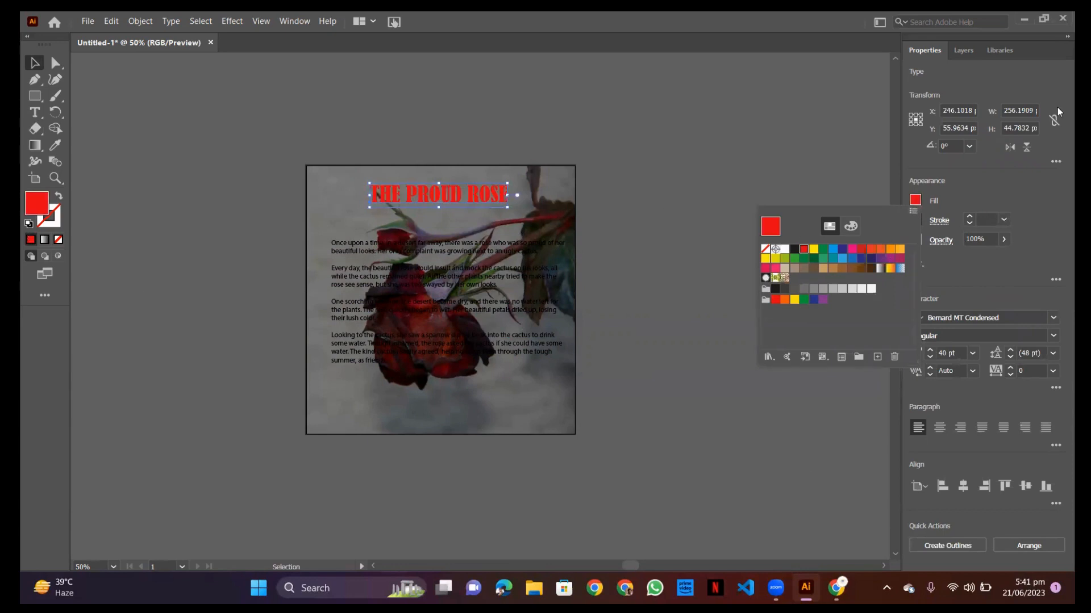
Try a darker red as the title's fill using the Color Picker
{"action": "left_click", "coordinate": [40, 207]}
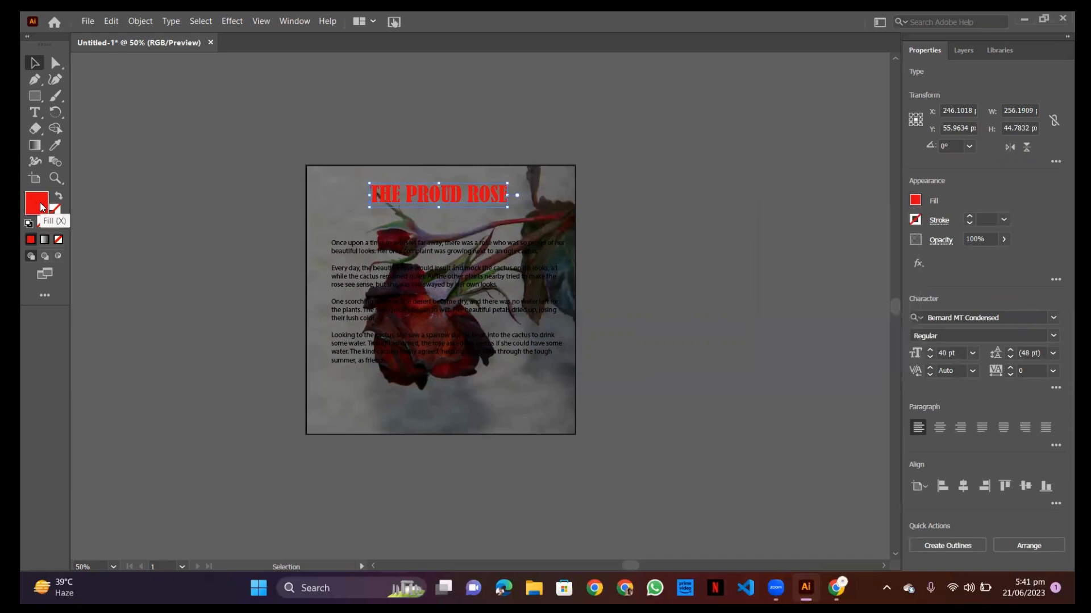
{"action": "double_click", "coordinate": [41, 207]}
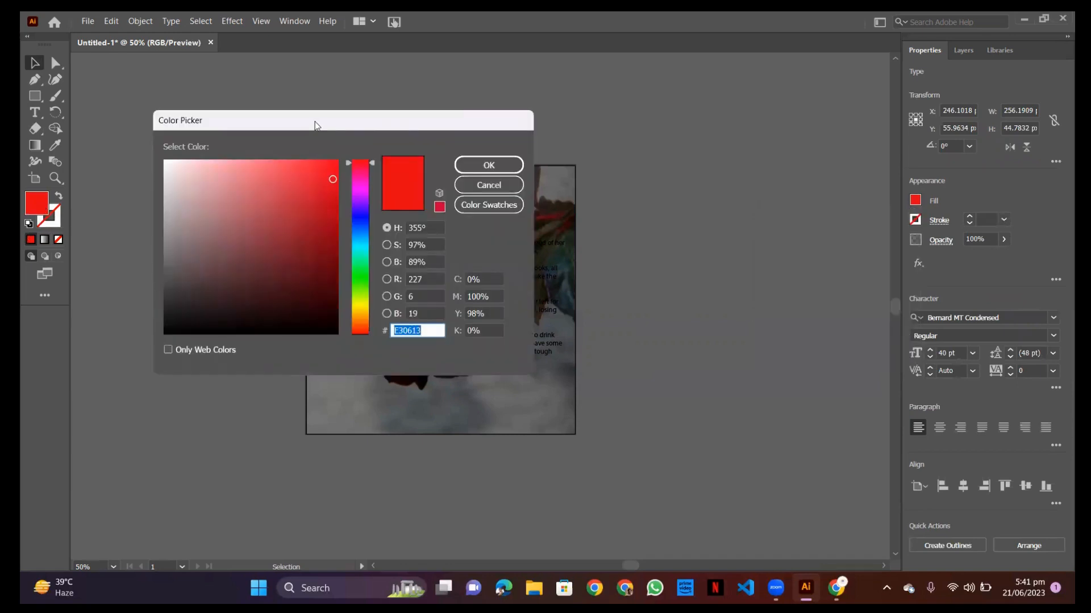
{"action": "left_click_drag", "start_coordinate": [314, 121], "coordinate": [805, 95]}
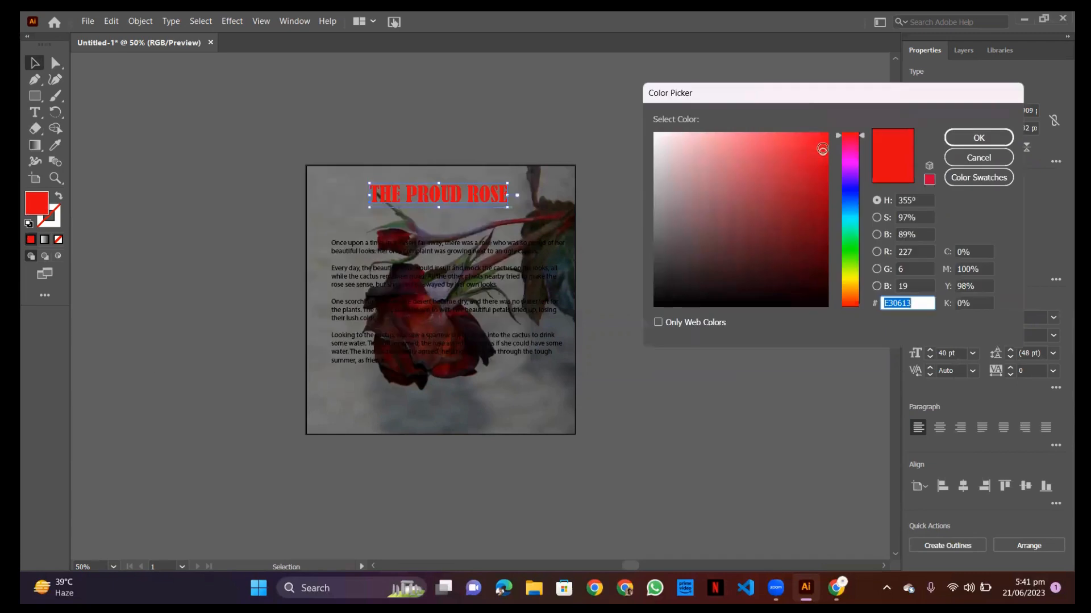
{"action": "left_click", "coordinate": [818, 157]}
{"action": "left_click_drag", "start_coordinate": [817, 156], "coordinate": [793, 220]}
{"action": "left_click", "coordinate": [972, 137]}
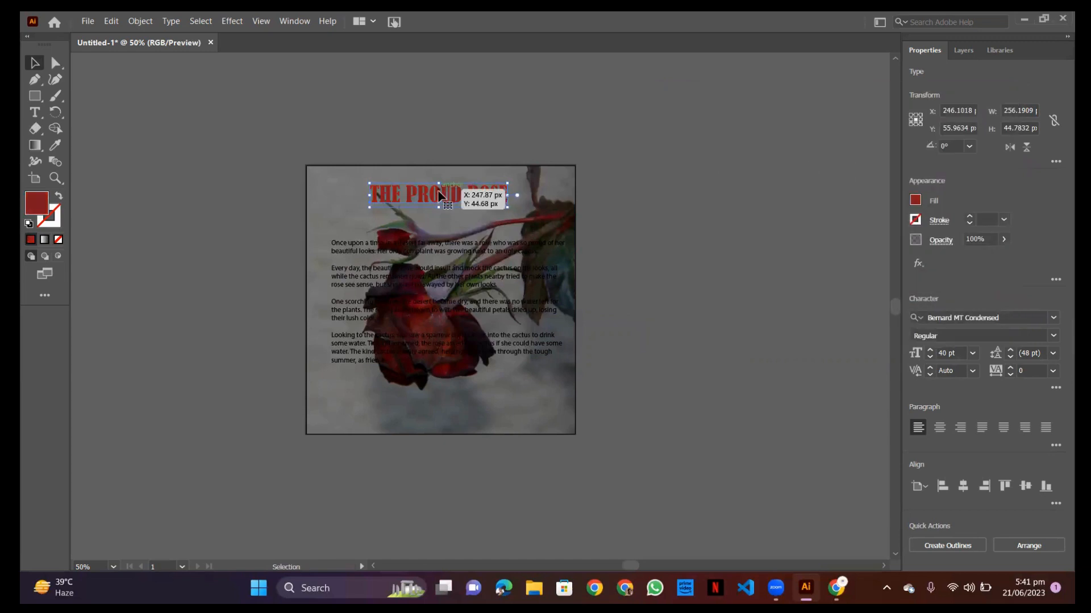
Nudge the title up to about X 247 px, Y 50 px, and fill it with the light beige swatch
{"action": "left_click_drag", "start_coordinate": [440, 186], "coordinate": [438, 183]}
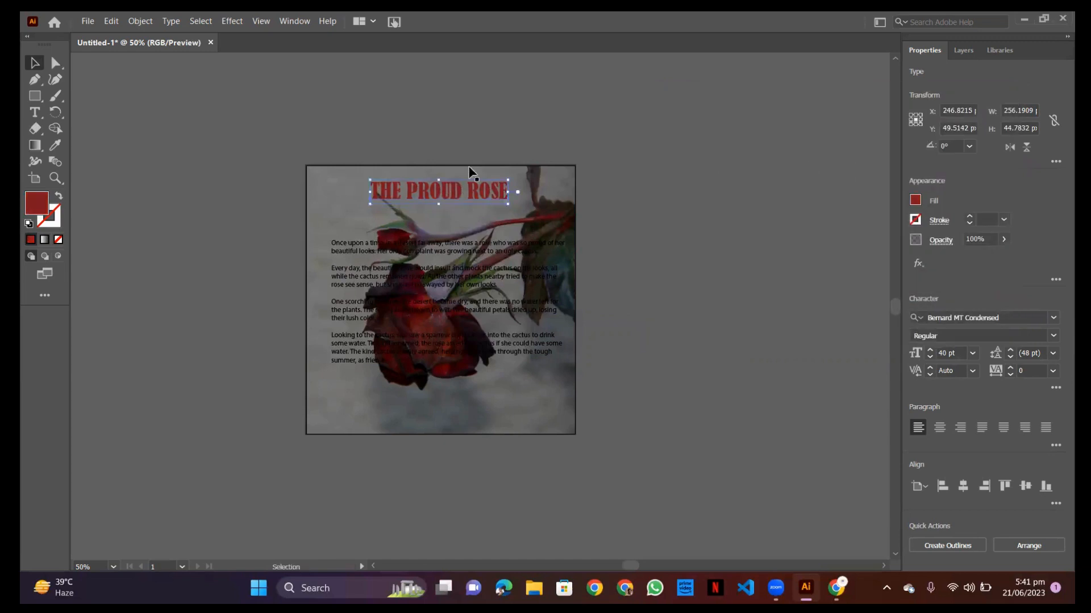
{"action": "left_click", "coordinate": [914, 202]}
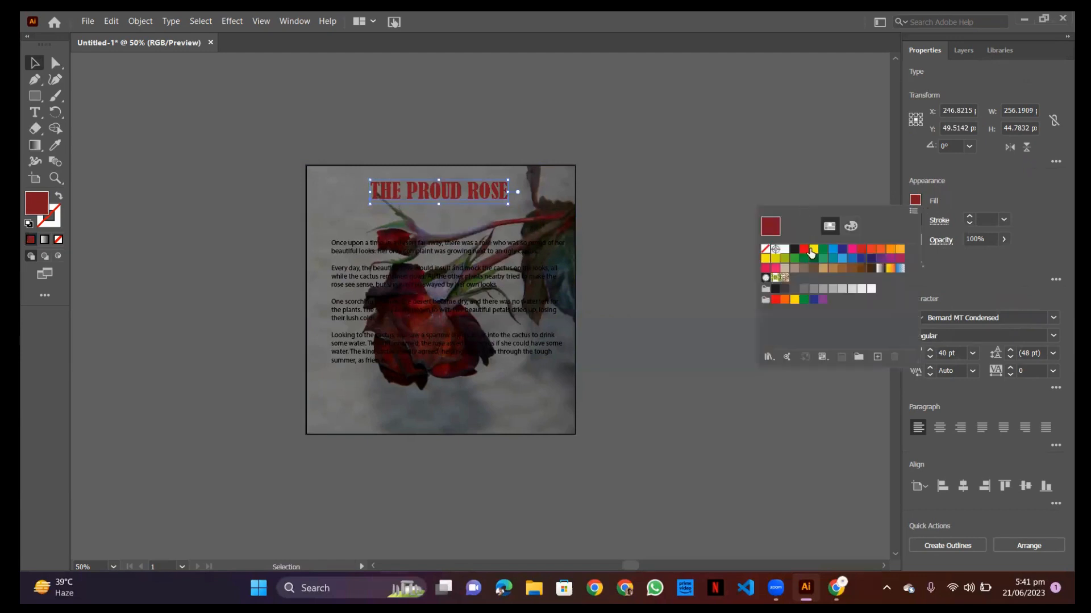
{"action": "left_click", "coordinate": [785, 269]}
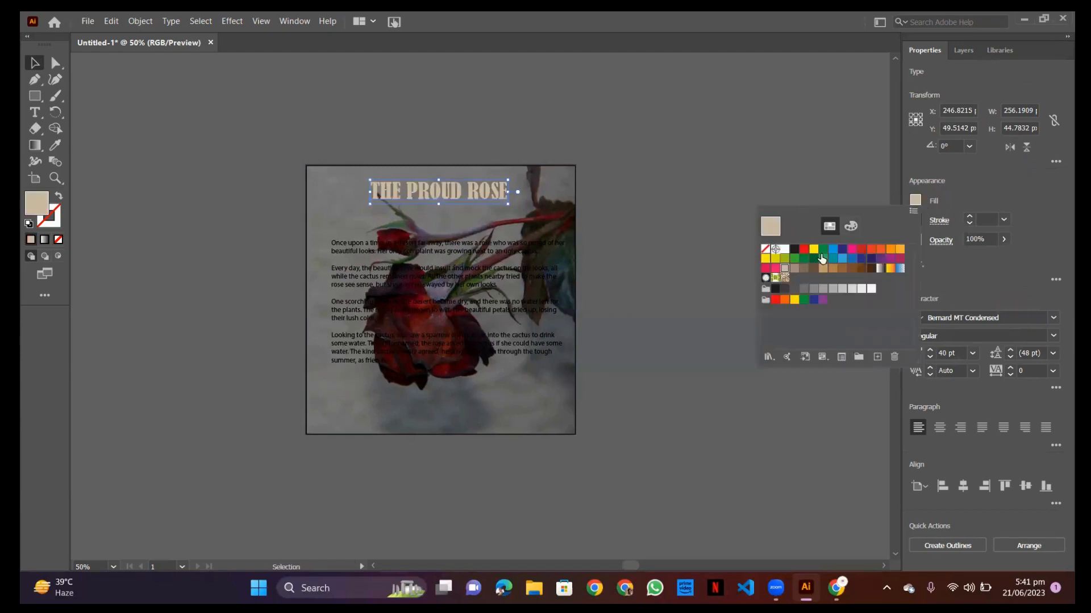
{"action": "left_click", "coordinate": [663, 150]}
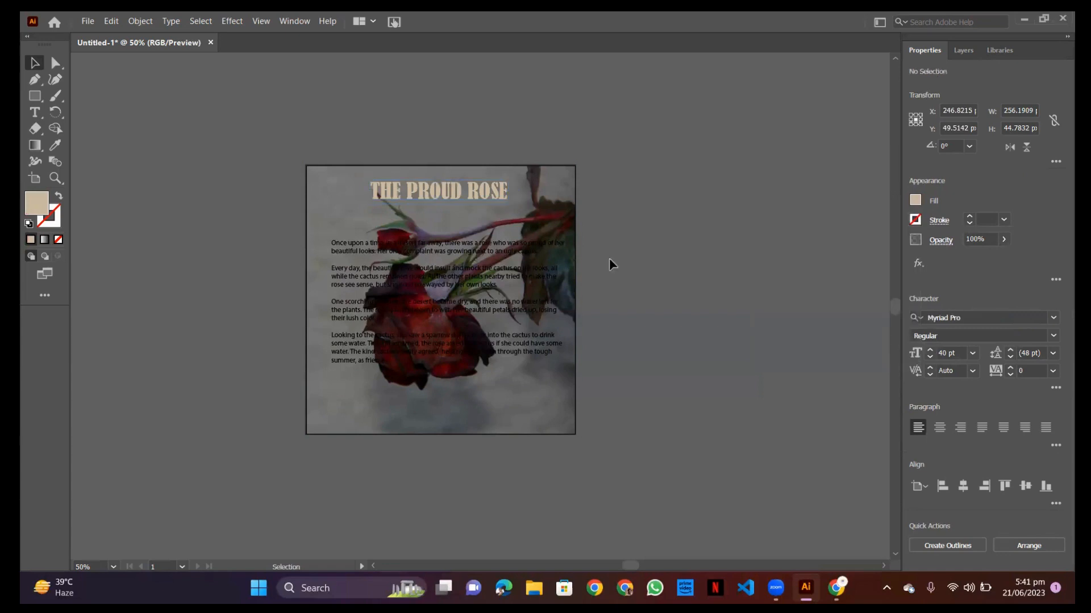
Set the fill colour of the story text to white
{"action": "left_click", "coordinate": [405, 294]}
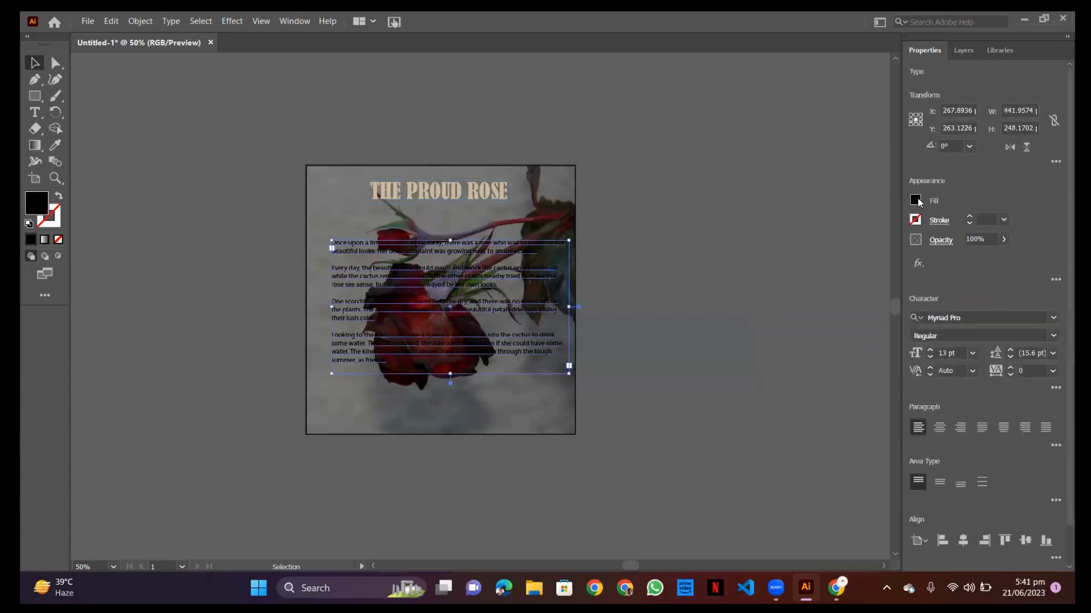
{"action": "left_click", "coordinate": [915, 200]}
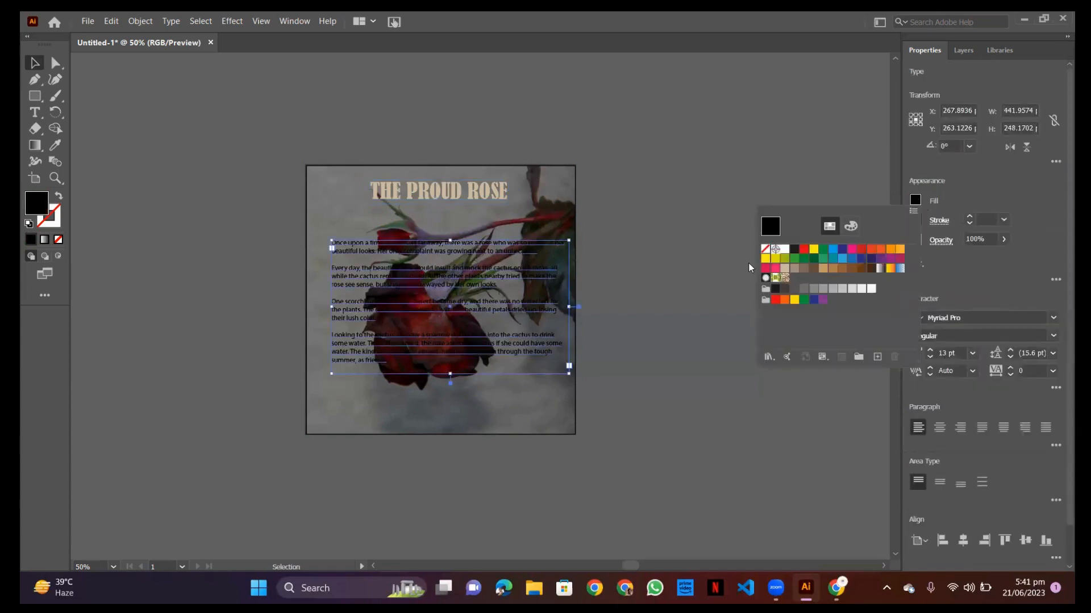
{"action": "left_click", "coordinate": [785, 250]}
{"action": "key", "text": "Escape"}
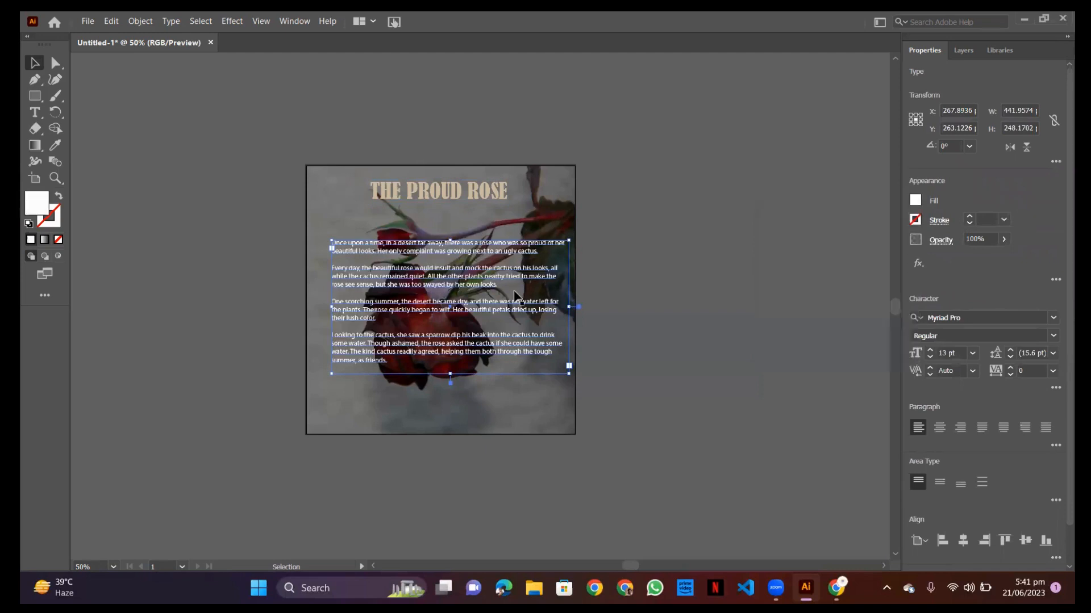
Move the story text up closer to the title and resize its frame to about 434 px wide and 255 px high
{"action": "left_click_drag", "start_coordinate": [456, 261], "coordinate": [451, 237]}
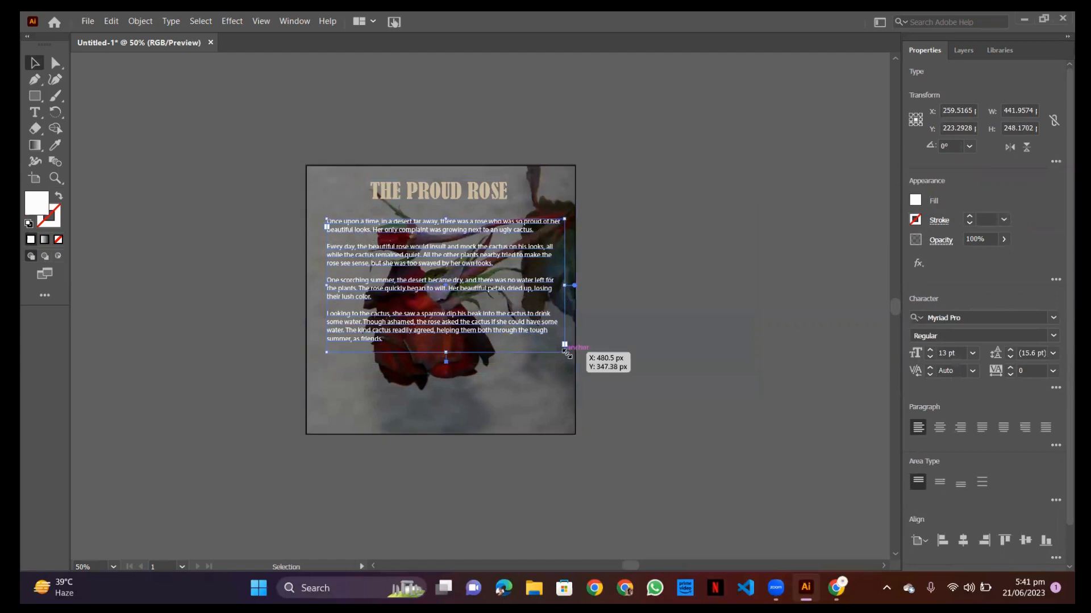
{"action": "left_click_drag", "start_coordinate": [566, 352], "coordinate": [615, 380]}
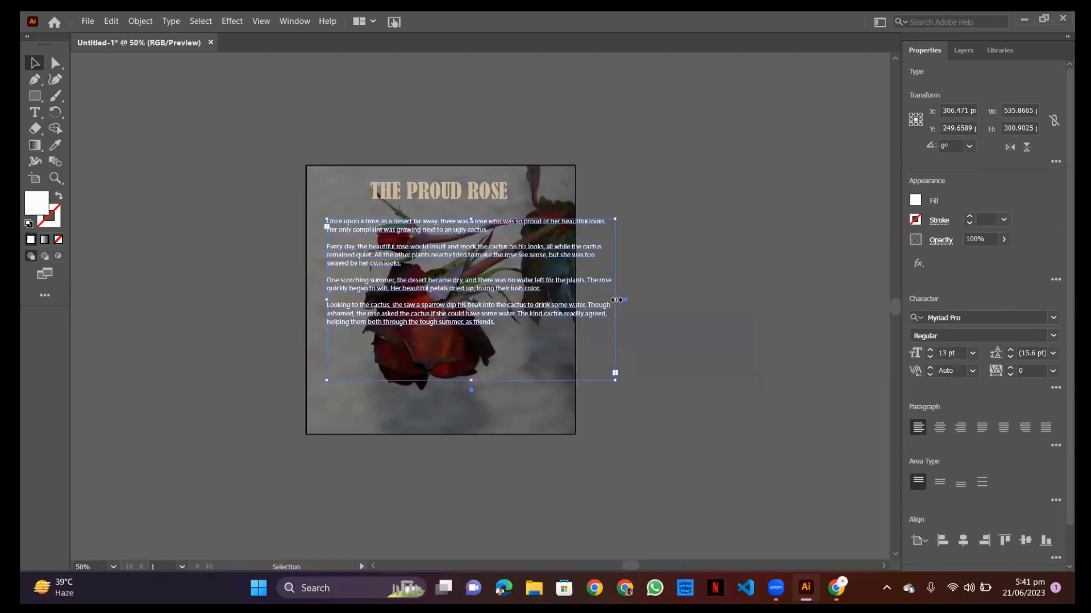
{"action": "left_click_drag", "start_coordinate": [610, 300], "coordinate": [560, 296]}
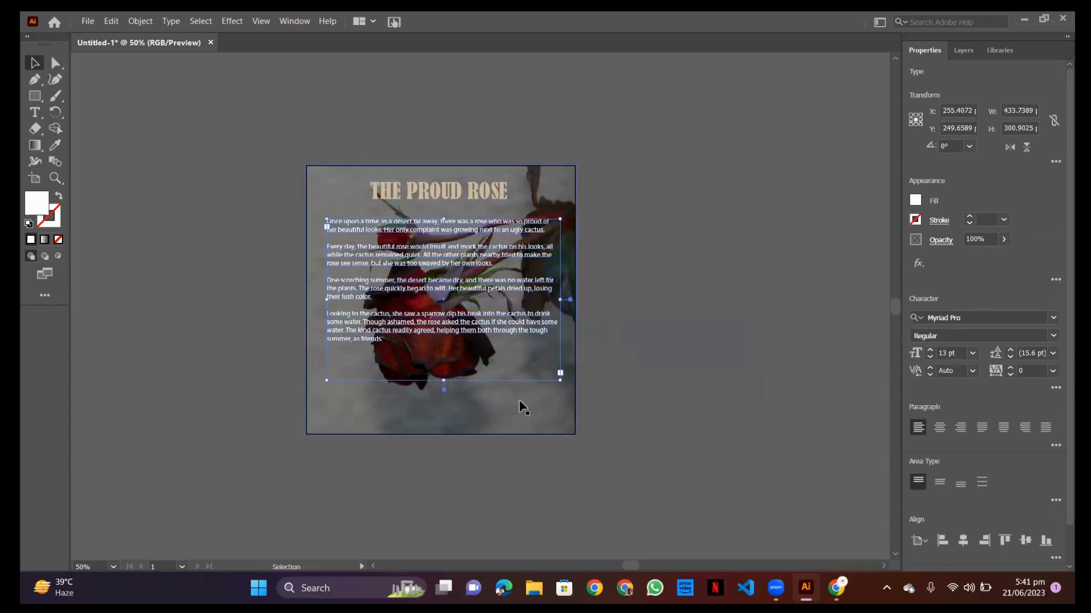
{"action": "left_click_drag", "start_coordinate": [443, 380], "coordinate": [443, 356]}
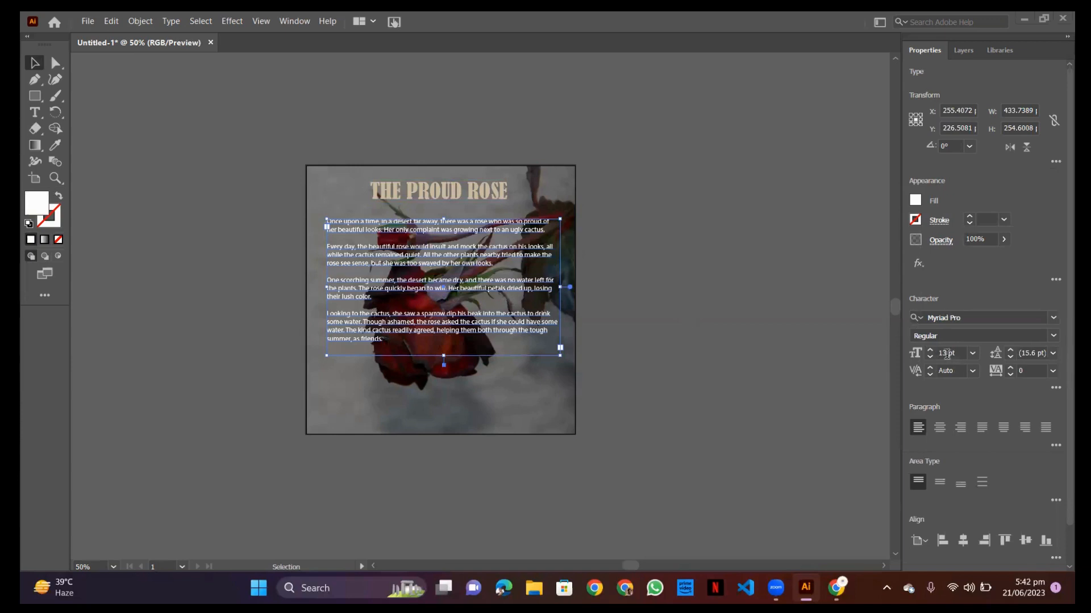
Enlarge the story text to 20 pt, extend its frame to about 368 px high and nudge it up about 13 px
{"action": "scroll", "coordinate": [944, 353], "scroll_direction": "up", "scroll_amount": 2}
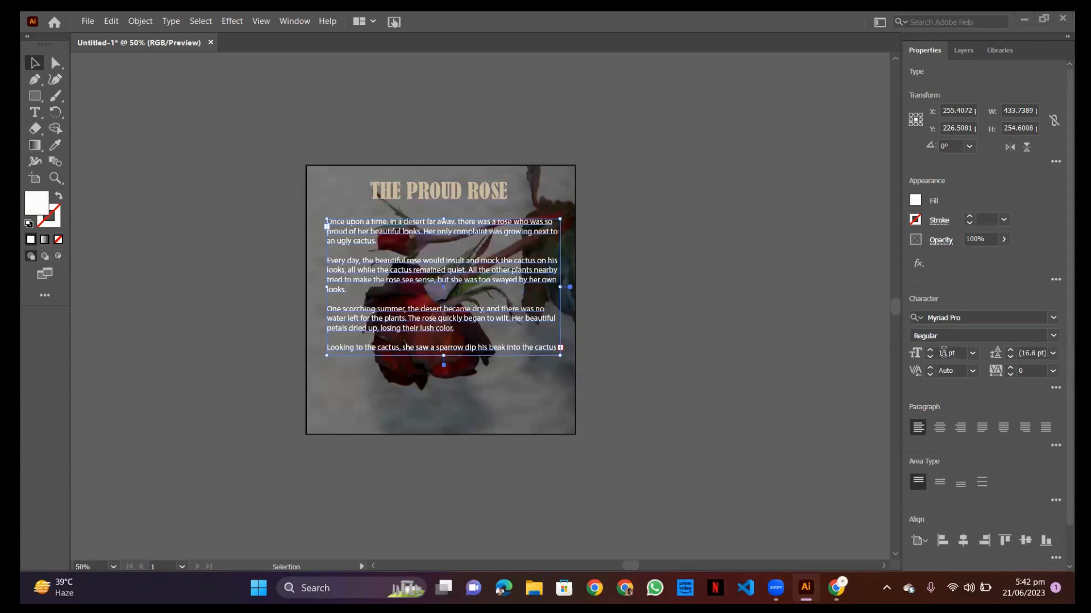
{"action": "scroll", "coordinate": [943, 352], "scroll_direction": "up", "scroll_amount": 5}
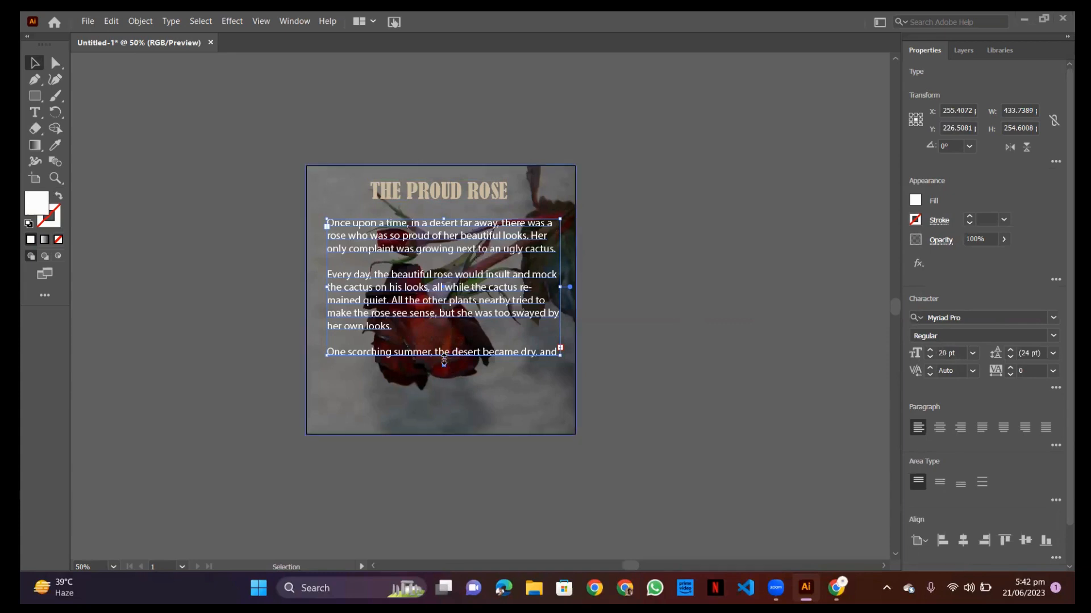
{"action": "left_click_drag", "start_coordinate": [444, 362], "coordinate": [444, 417]}
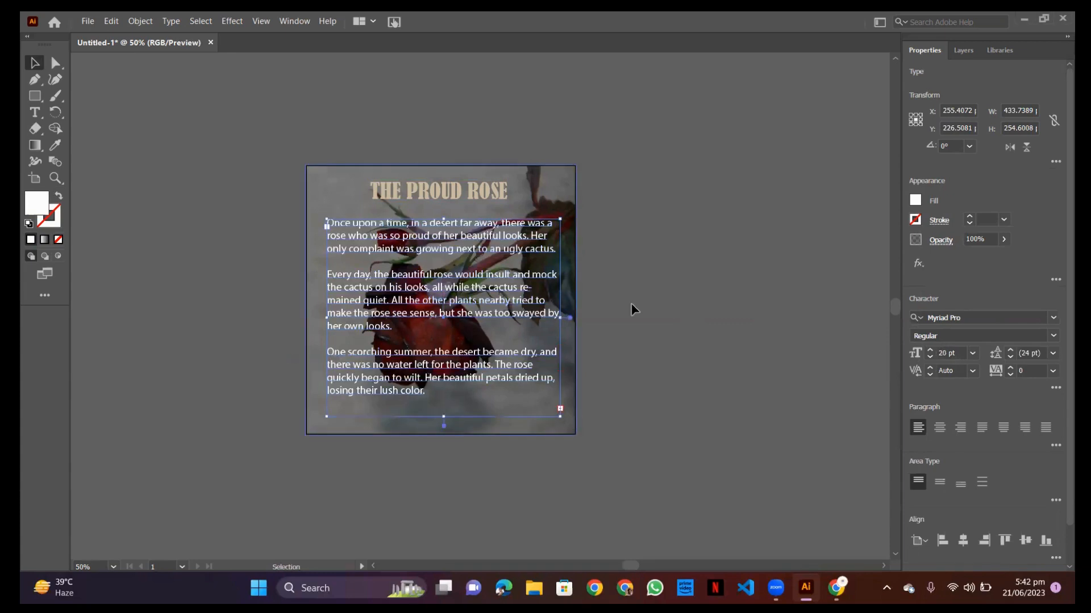
{"action": "left_click_drag", "start_coordinate": [469, 331], "coordinate": [470, 323]}
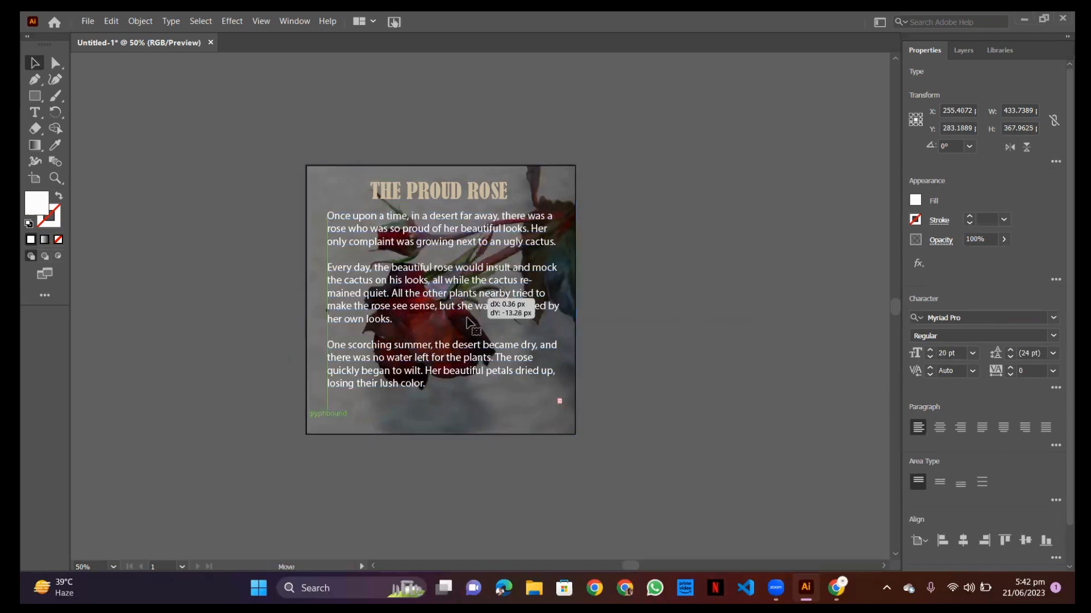
{"action": "left_click", "coordinate": [620, 148]}
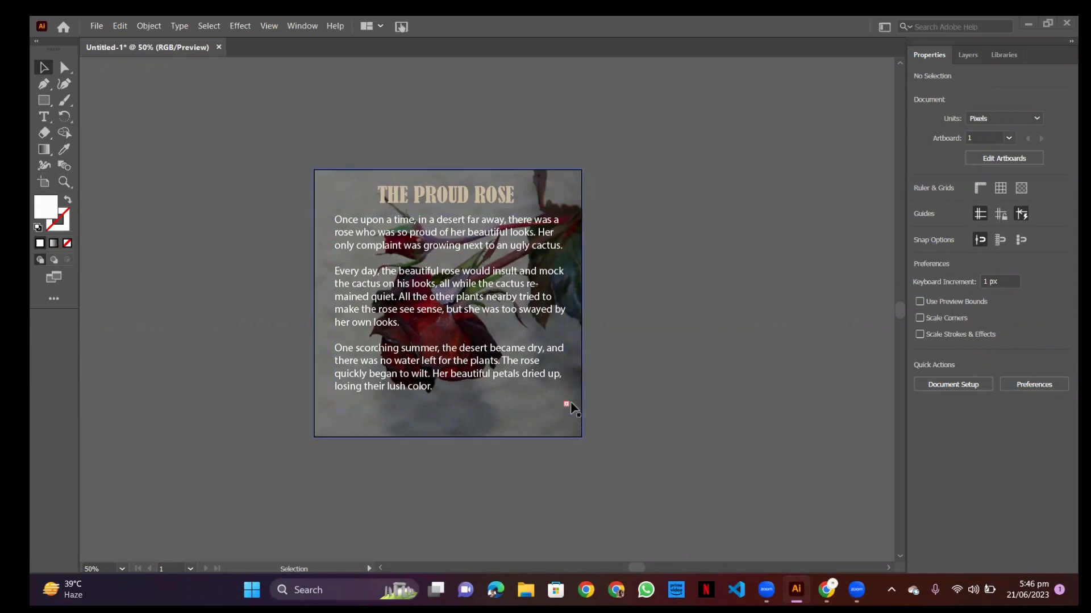
{"action": "scroll", "coordinate": [496, 314], "scroll_direction": "up", "scroll_amount": 1}
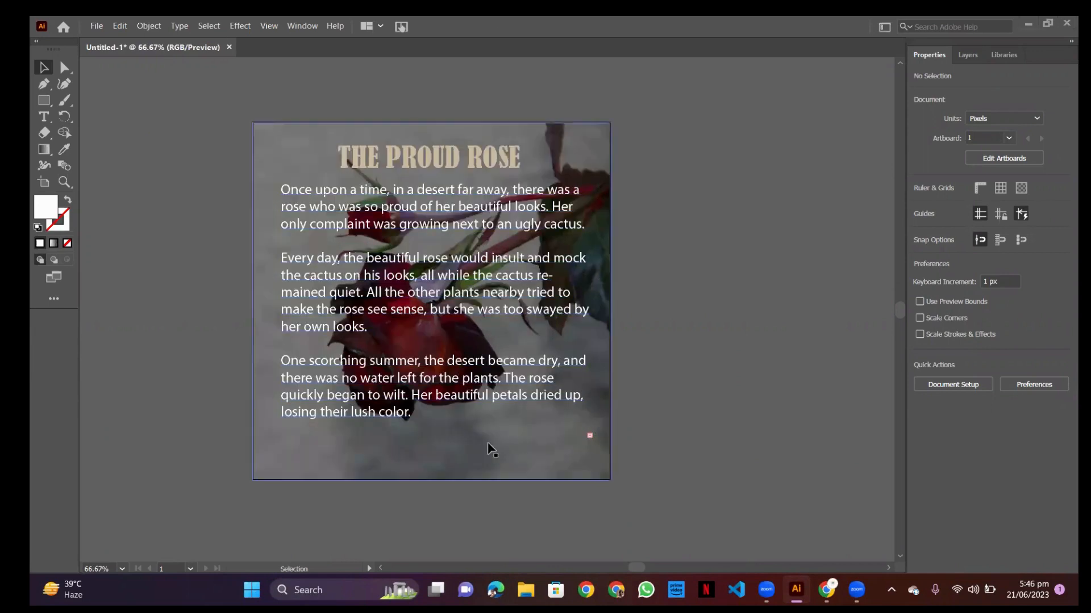
{"action": "left_click_drag", "start_coordinate": [482, 441], "coordinate": [563, 442]}
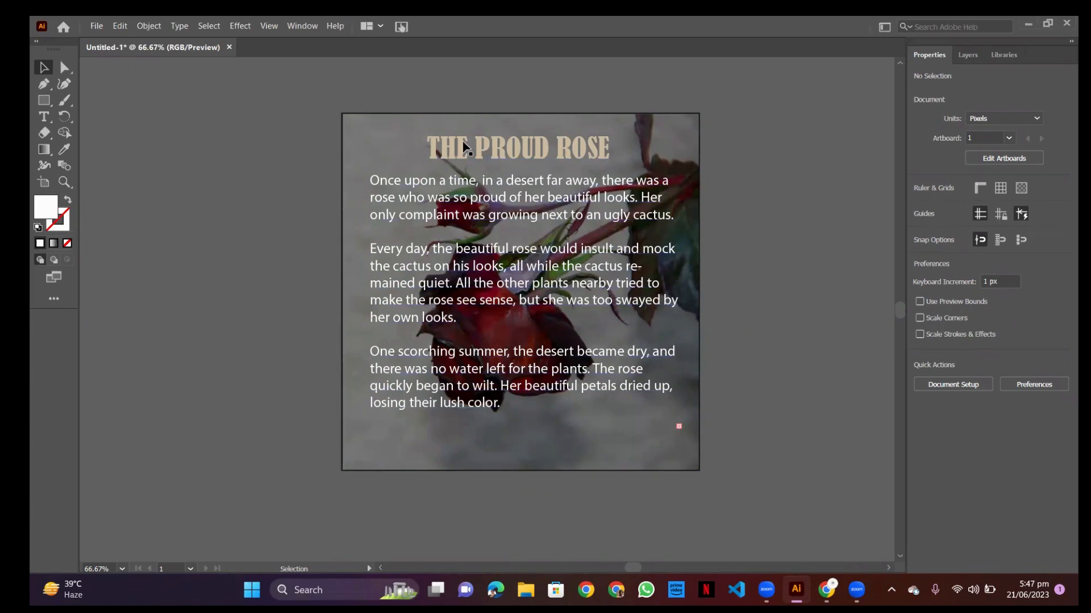
{"action": "left_click", "coordinate": [497, 153]}
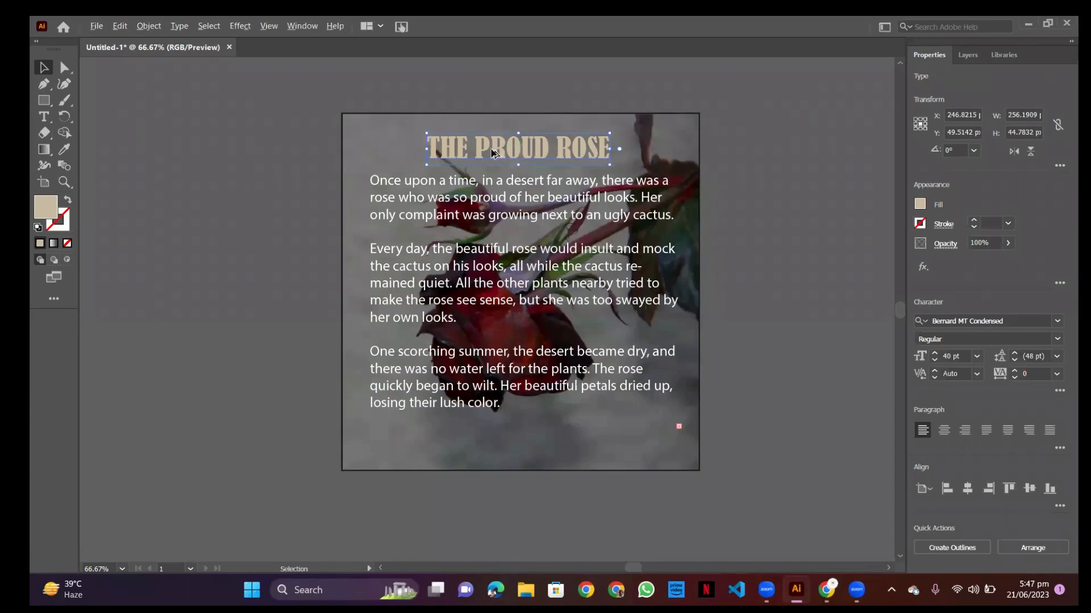
{"action": "left_click", "coordinate": [244, 155]}
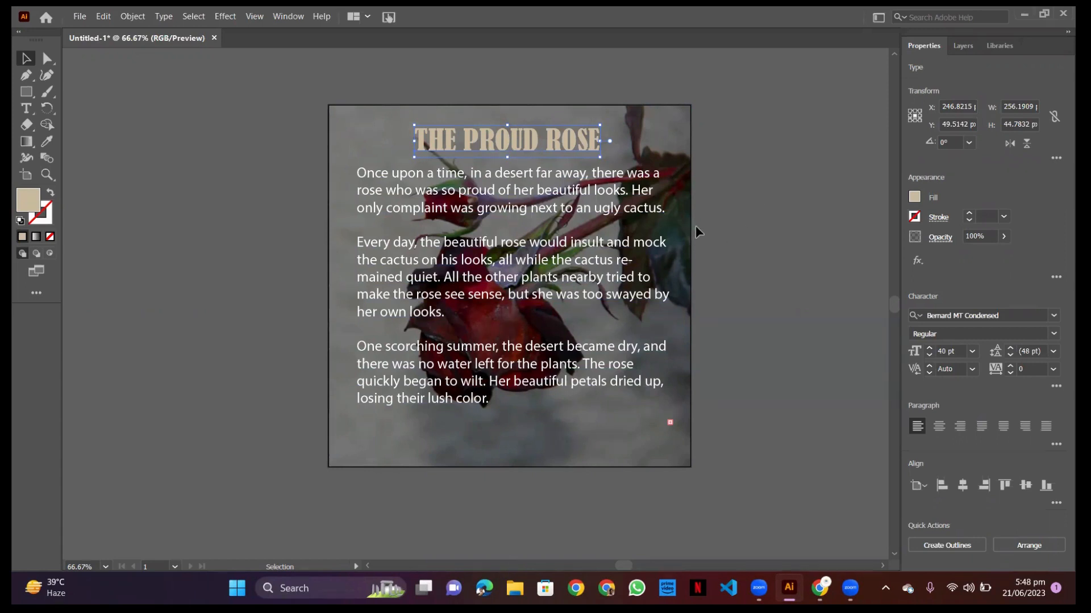
{"action": "left_click", "coordinate": [684, 183]}
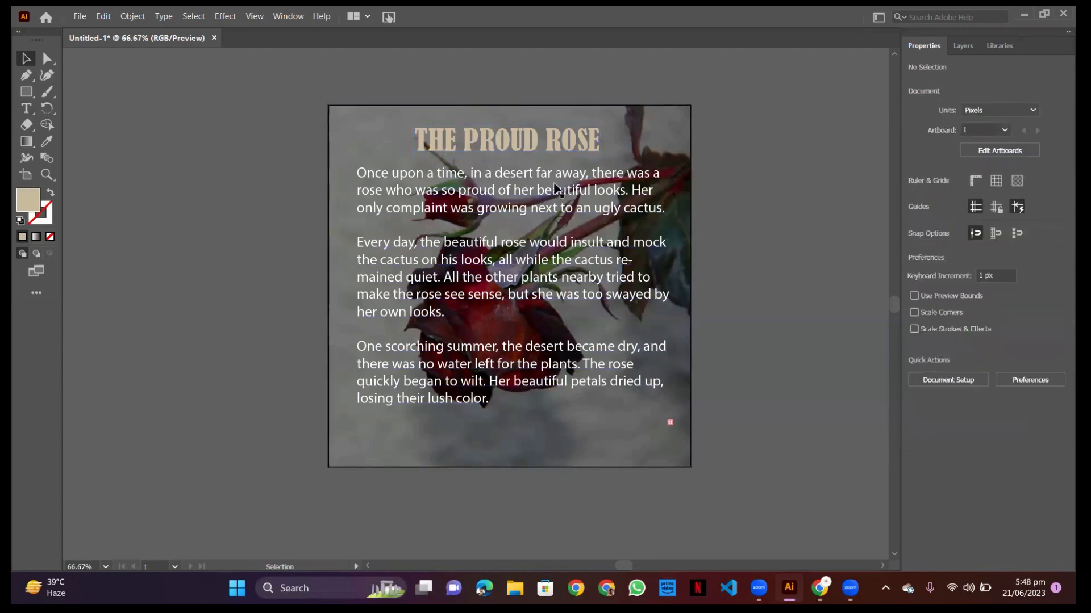
Try placing a duplicate of the title outside the artboard and undo it
{"action": "left_click", "coordinate": [506, 153]}
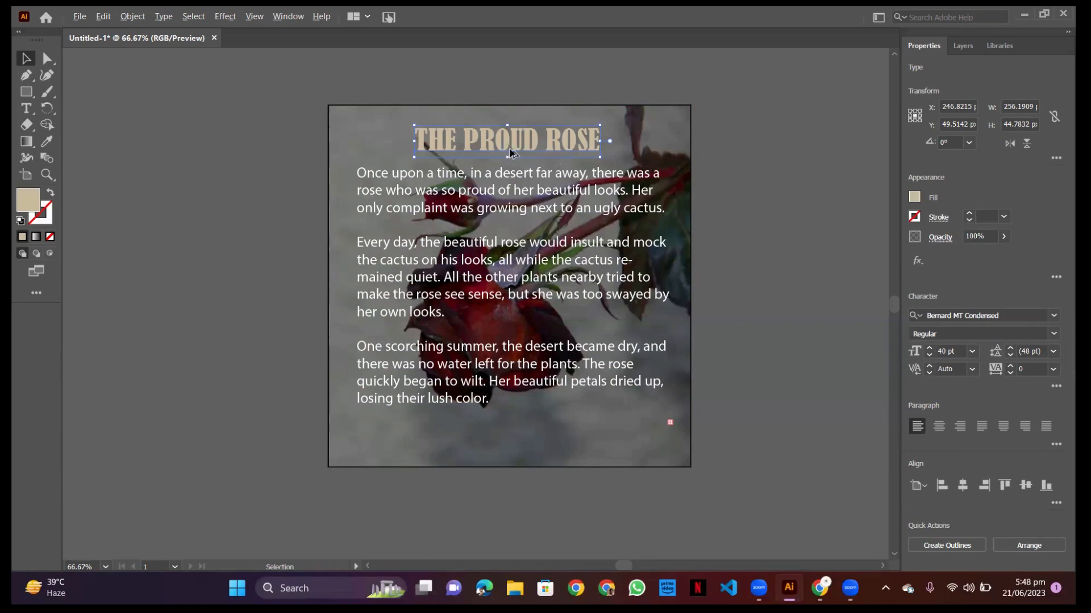
{"action": "left_click_drag", "start_coordinate": [511, 152], "coordinate": [206, 202]}
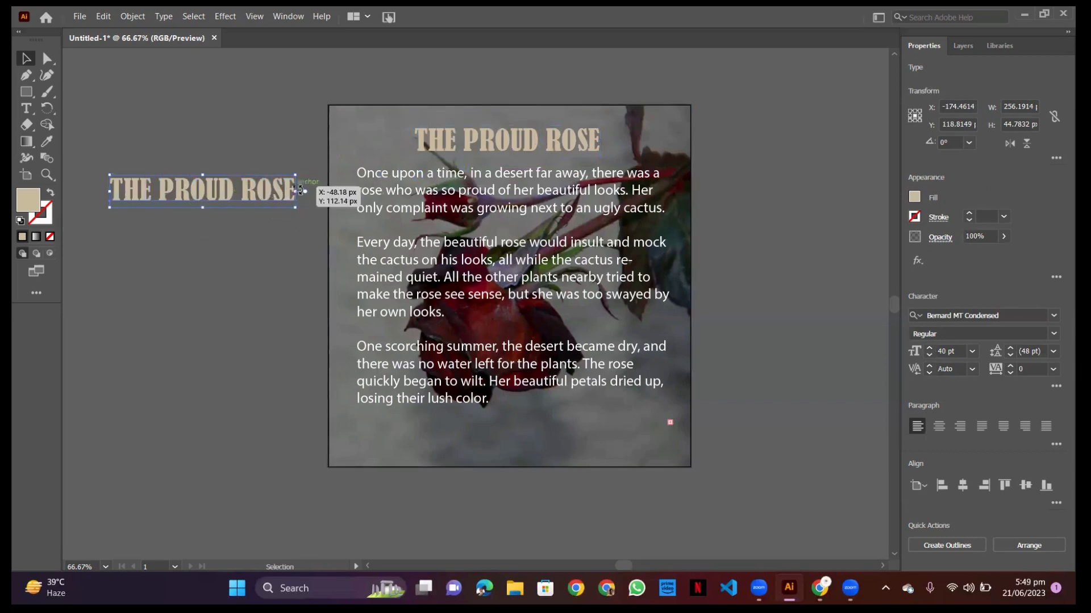
{"action": "key", "text": "ctrl+z"}
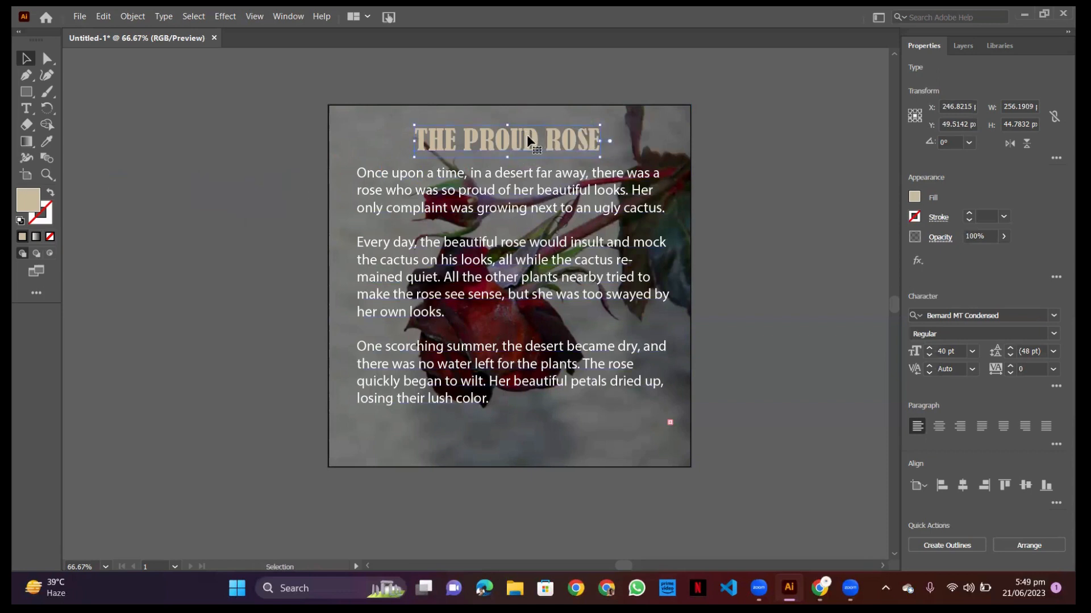
Duplicate the title below the last story paragraph, aligned with the text's left edge, and reduce the copy to 21 pt
{"action": "key", "text": "alt"}
{"action": "left_click_drag", "start_coordinate": [533, 140], "coordinate": [473, 433]}
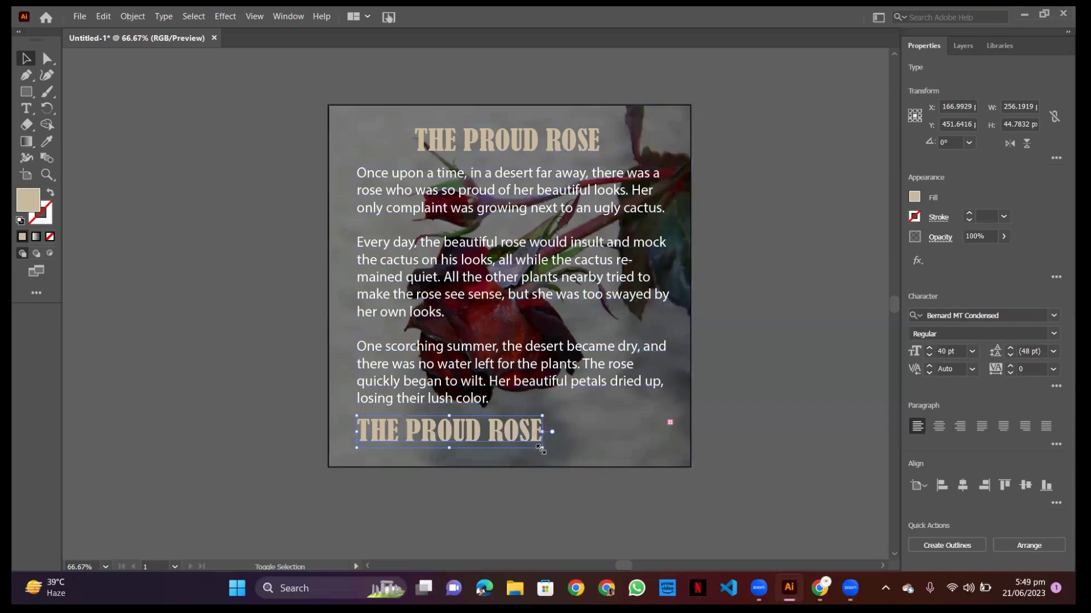
{"action": "left_click_drag", "start_coordinate": [538, 447], "coordinate": [460, 434]}
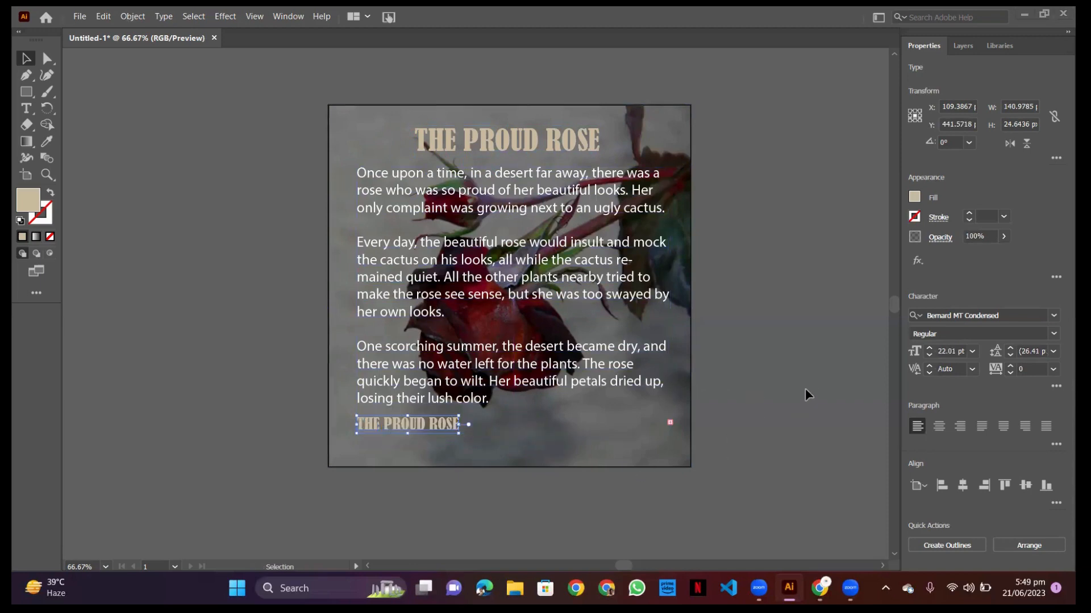
{"action": "left_click", "coordinate": [959, 352]}
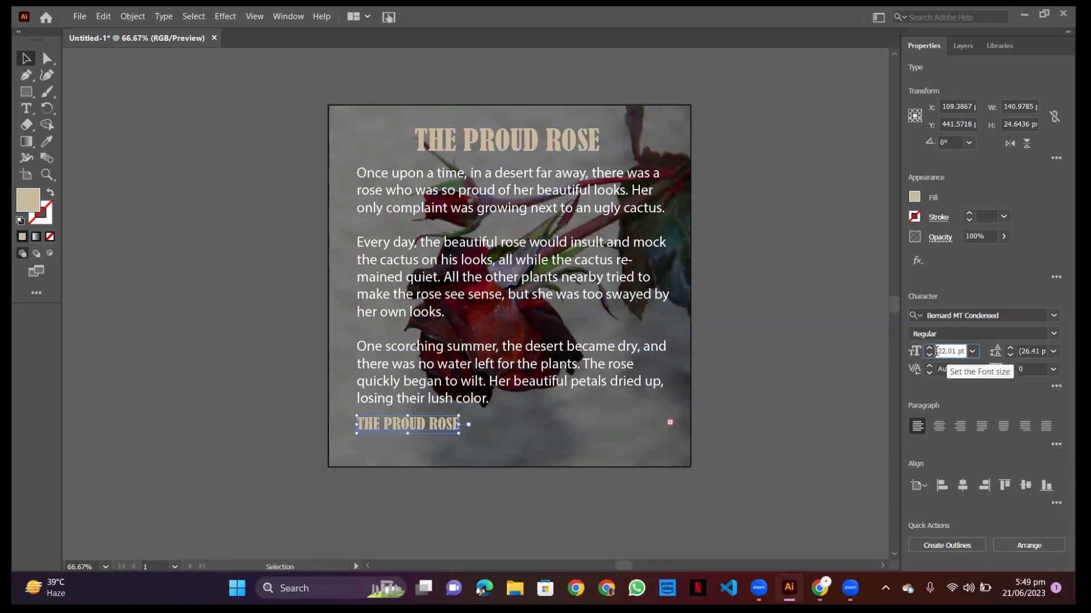
{"action": "left_click", "coordinate": [973, 352]}
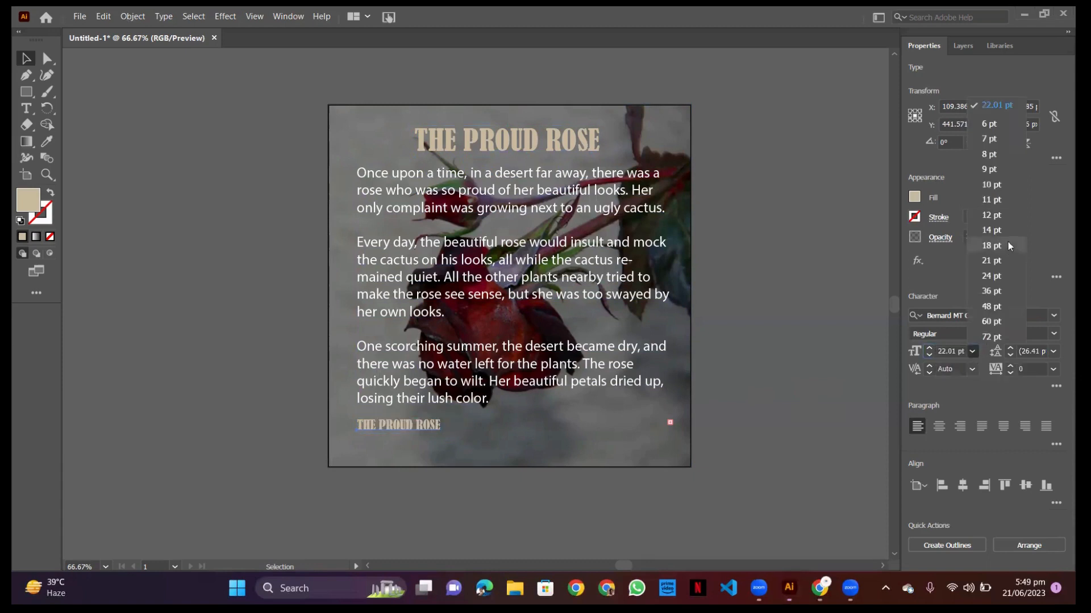
{"action": "left_click", "coordinate": [992, 261]}
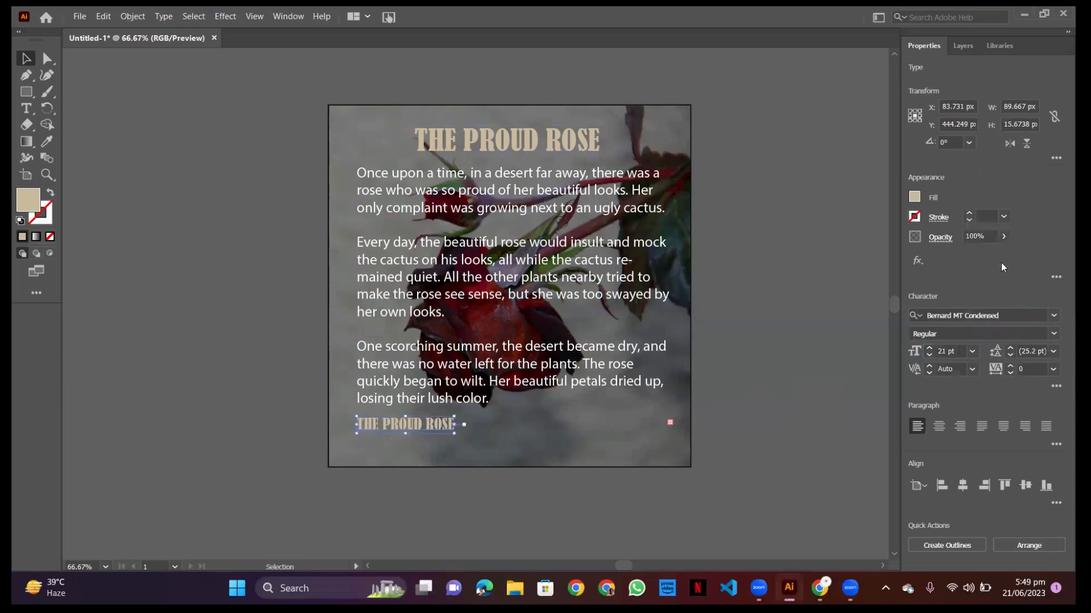
Replace the wording of the small title copy below the story with "MORAL:"
{"action": "double_click", "coordinate": [417, 425]}
{"action": "triple_click", "coordinate": [417, 425]}
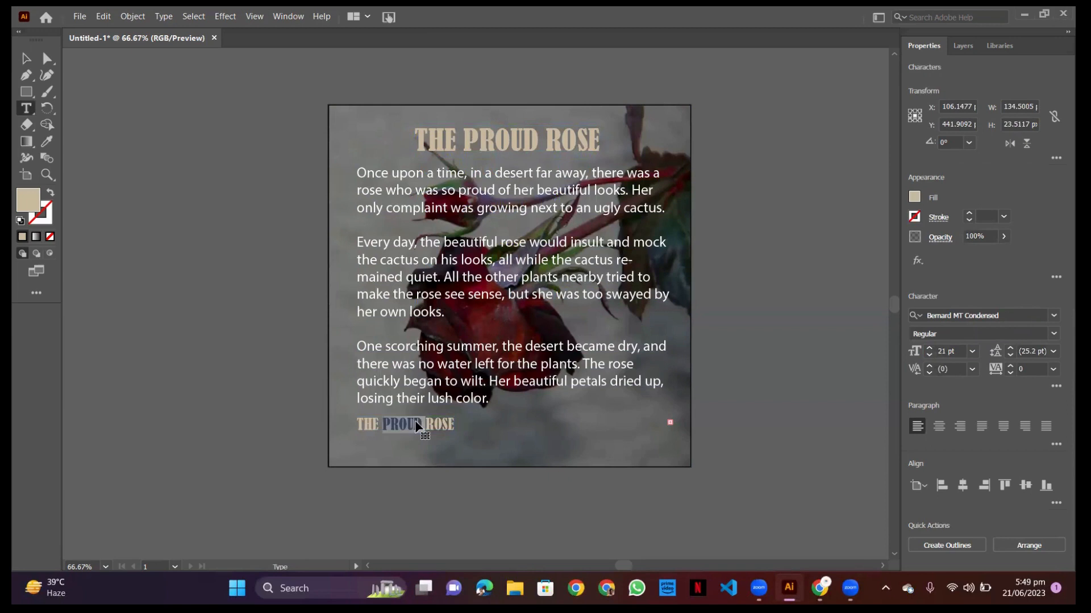
{"action": "type", "text": "M"}
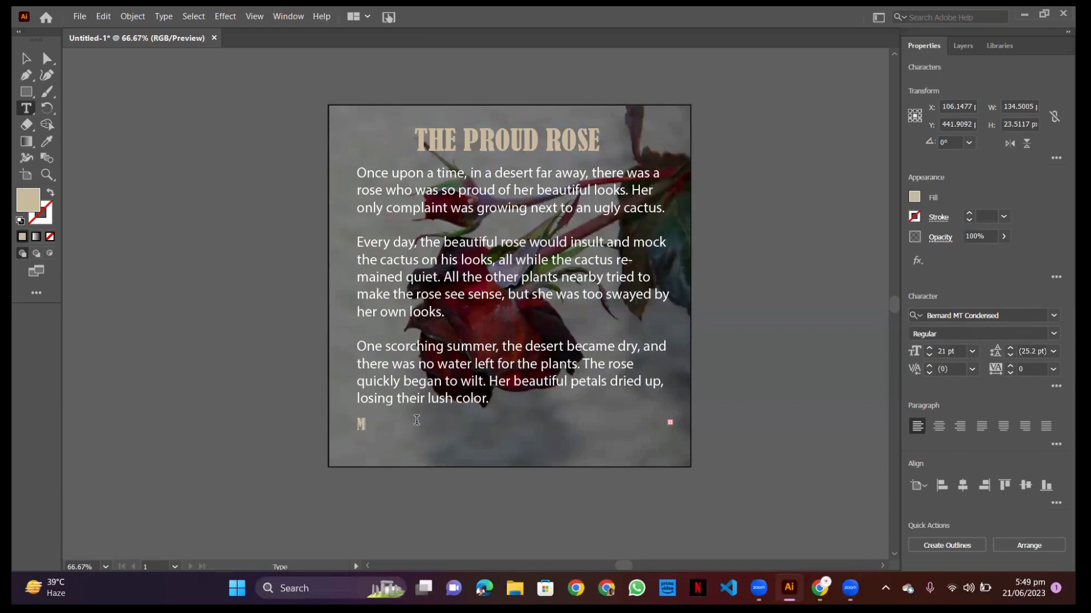
{"action": "type", "text": "ORAL:"}
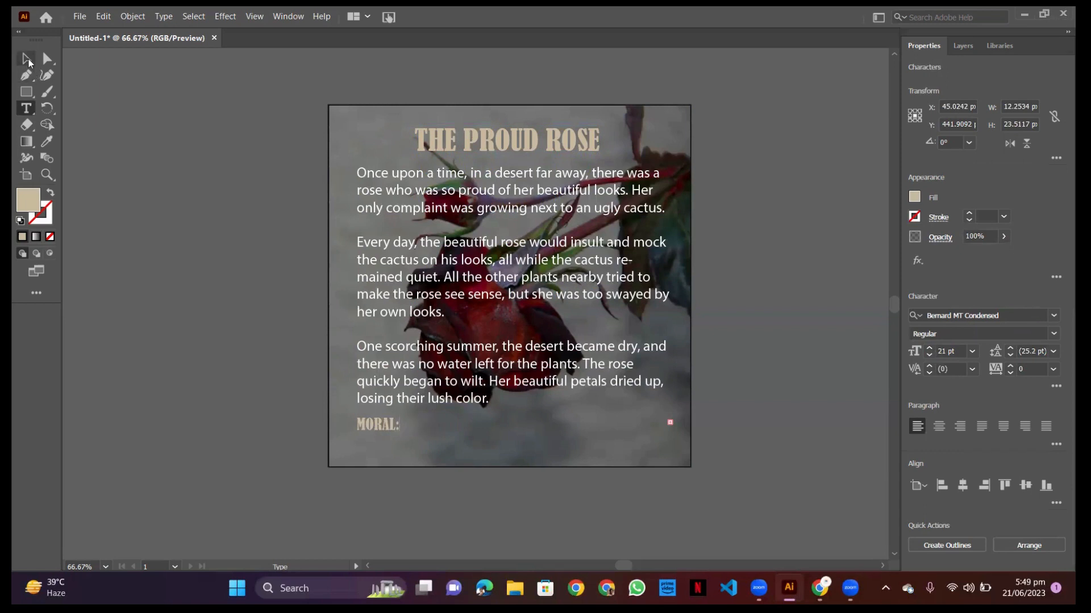
{"action": "key", "text": "Escape"}
{"action": "left_click", "coordinate": [836, 426]}
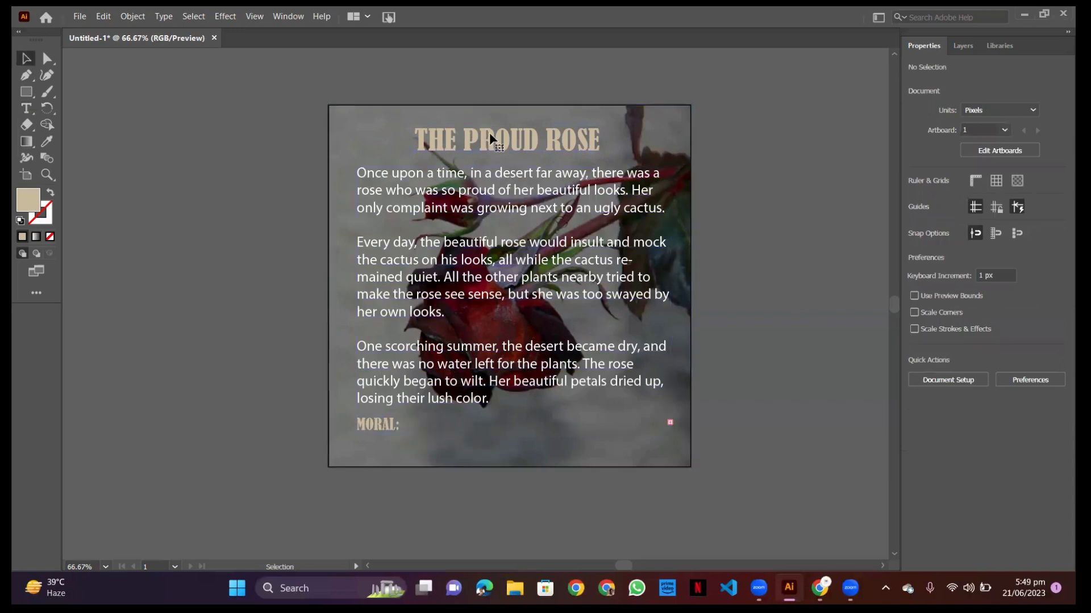
Duplicate the title to just right of and slightly below the "MORAL:" label, at about X 240 px, Y 468 px
{"action": "left_click", "coordinate": [522, 141]}
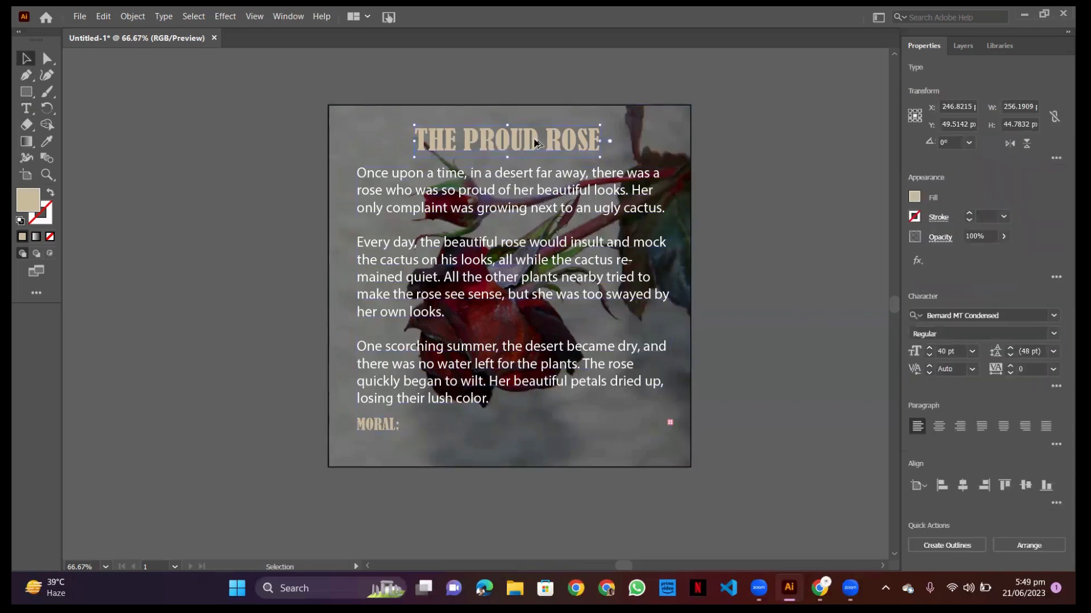
{"action": "left_click_drag", "start_coordinate": [536, 145], "coordinate": [530, 450]}
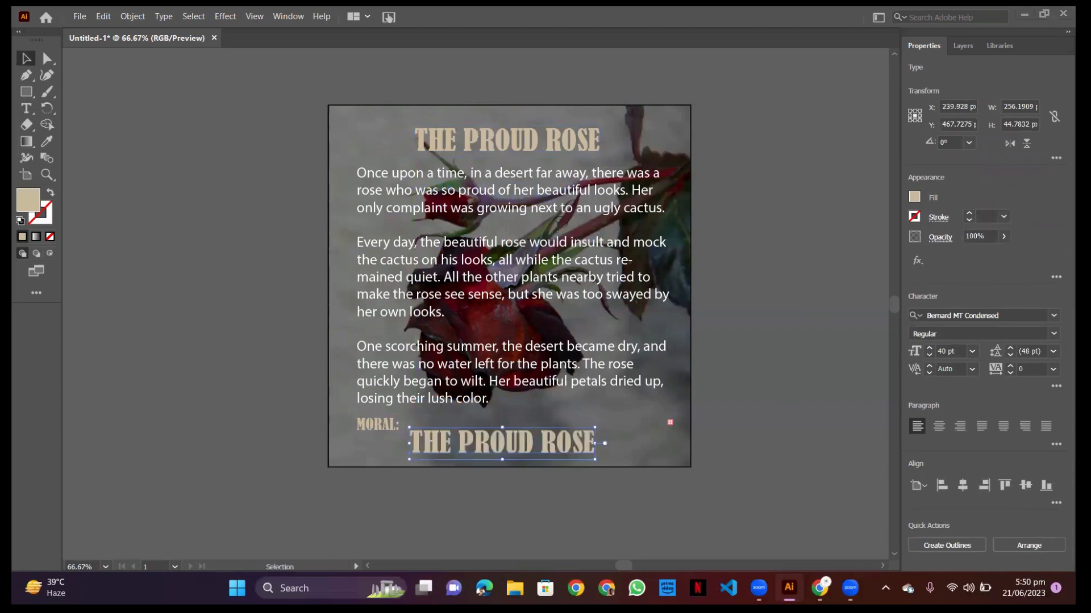
Switch to Chrome, go back to the start of The Proud Rose story and select the page's web address
{"action": "key", "text": "alt+Tab"}
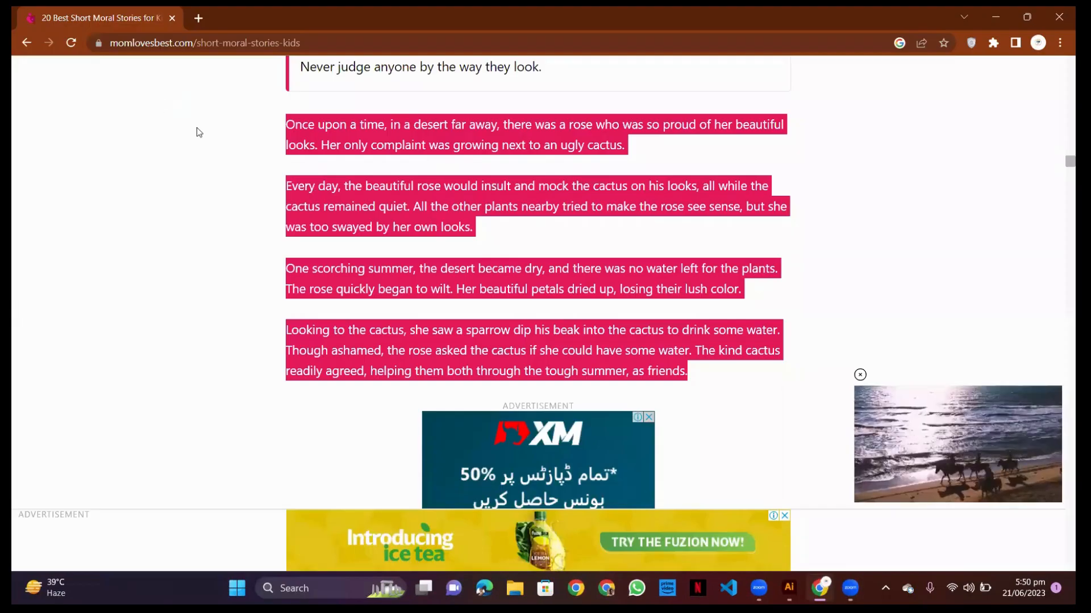
{"action": "scroll", "coordinate": [217, 153], "scroll_direction": "up", "scroll_amount": 10}
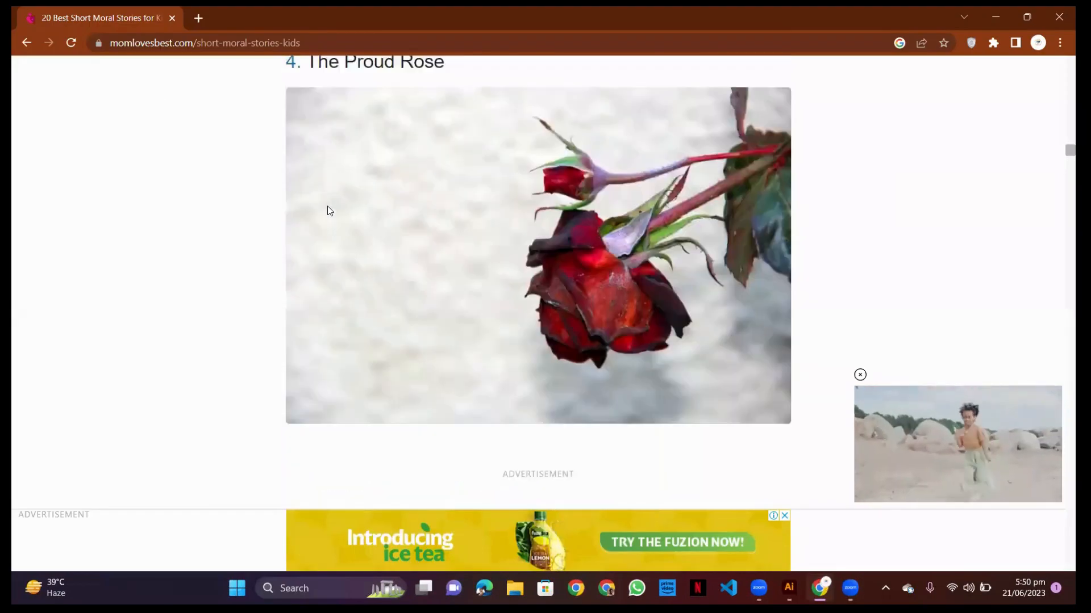
{"action": "left_click", "coordinate": [137, 44]}
{"action": "left_click", "coordinate": [137, 44]}
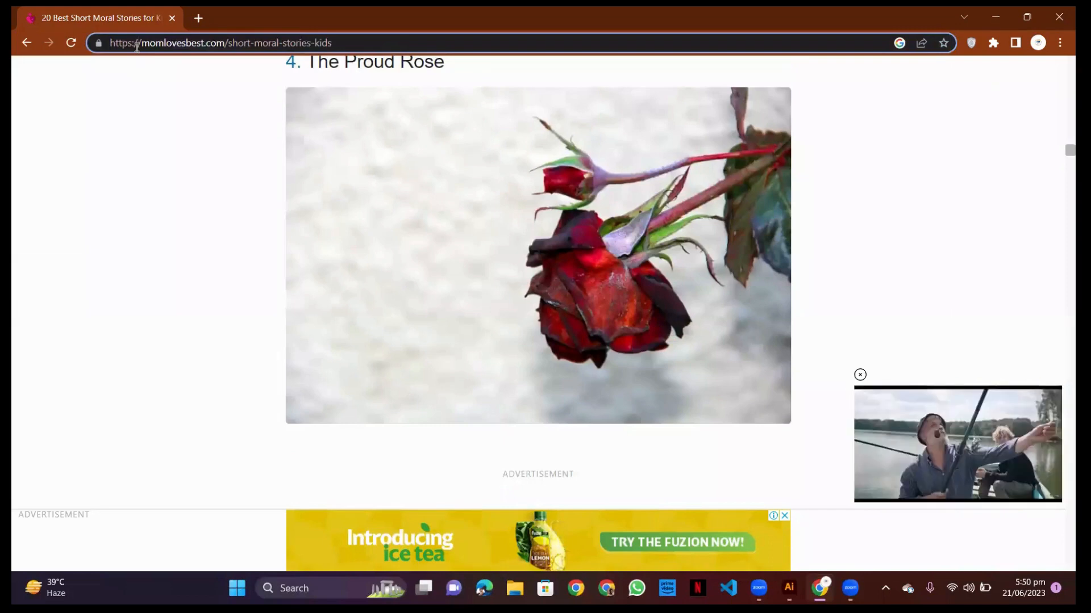
{"action": "triple_click", "coordinate": [137, 47]}
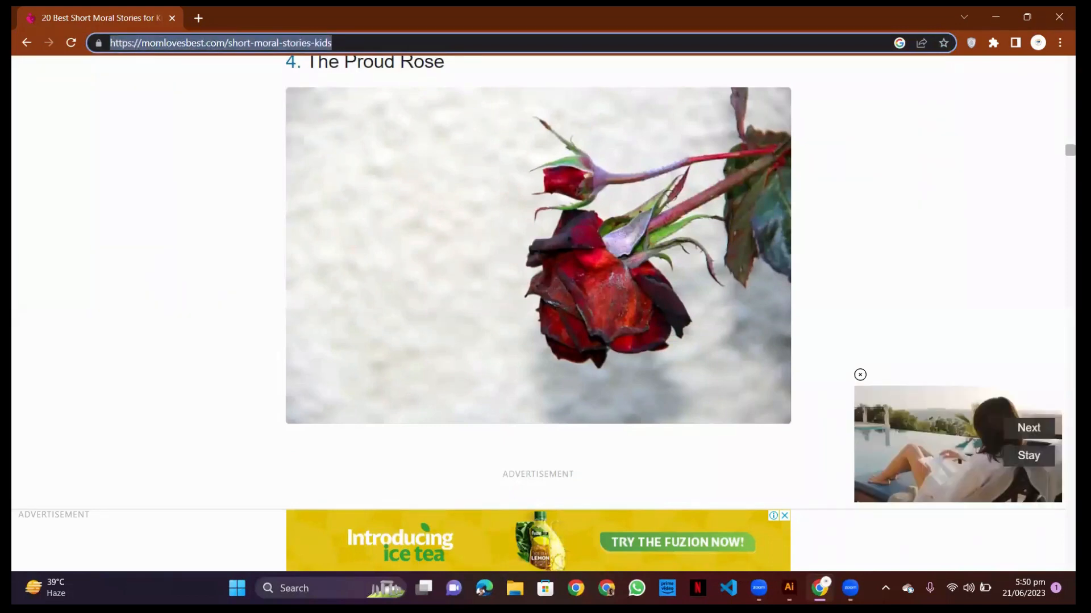
{"action": "key", "text": "alt+Tab"}
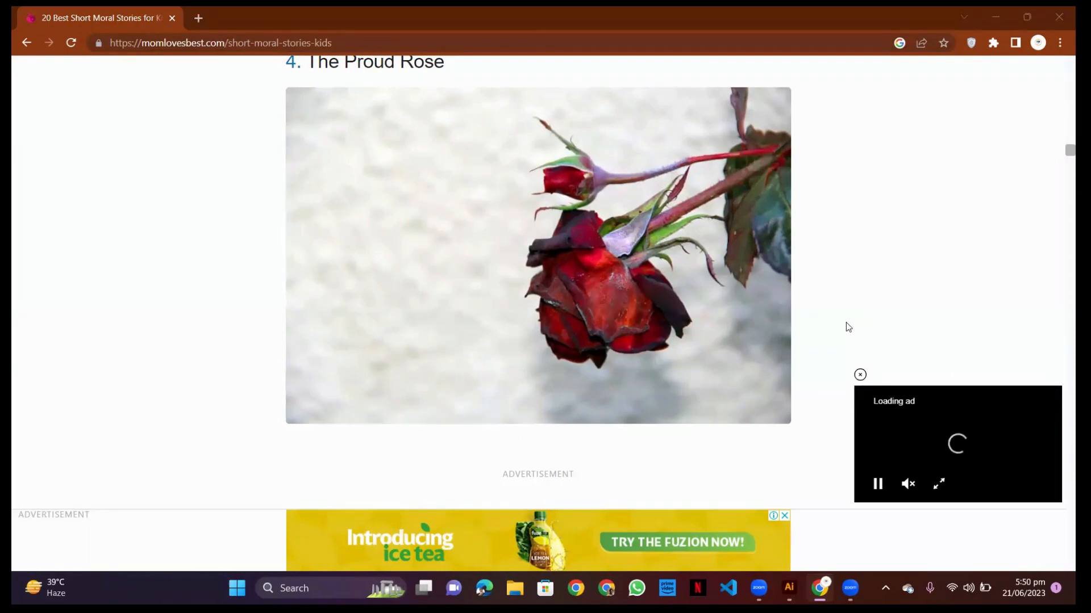
{"action": "scroll", "coordinate": [673, 377], "scroll_direction": "up", "scroll_amount": 10}
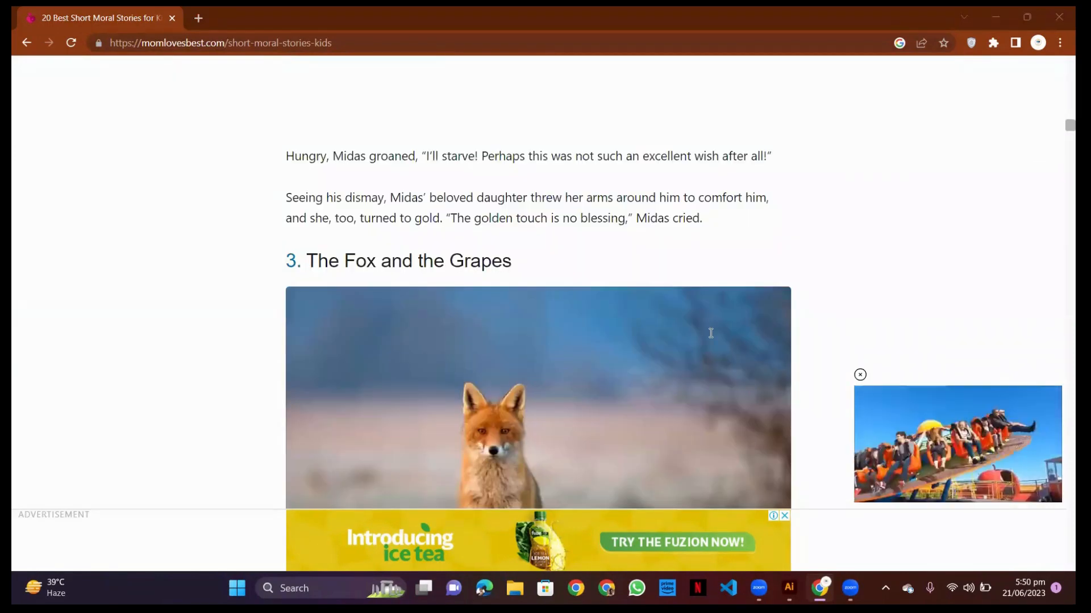
{"action": "scroll", "coordinate": [711, 333], "scroll_direction": "up", "scroll_amount": 5}
{"action": "scroll", "coordinate": [676, 350], "scroll_direction": "down", "scroll_amount": 5}
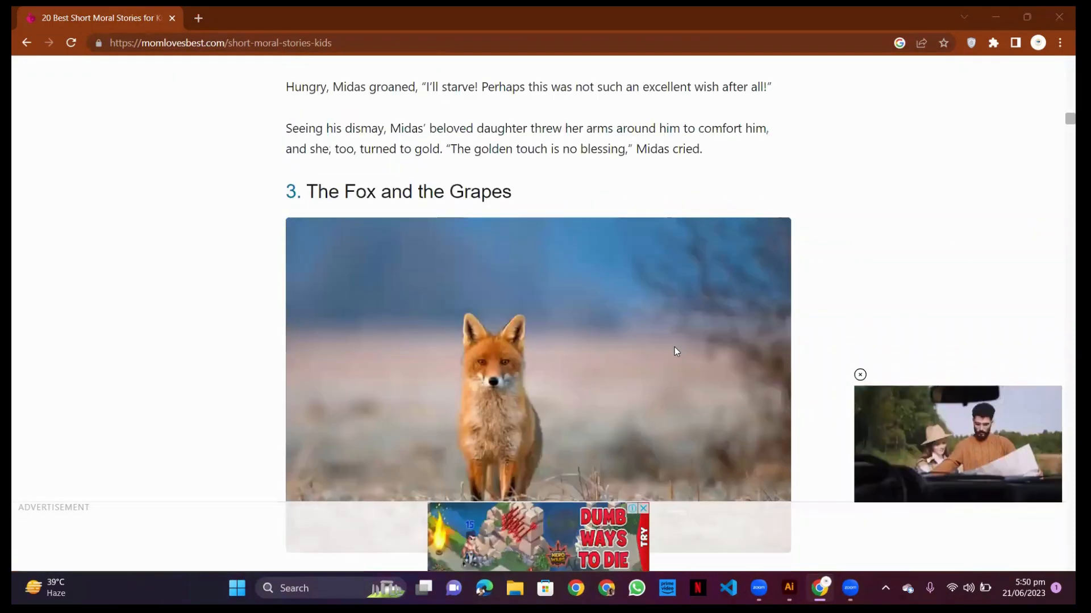
Find the moral box of The Proud Rose story and copy the sentence "Never judge anyone by the way they look."
{"action": "scroll", "coordinate": [674, 347], "scroll_direction": "down", "scroll_amount": 8}
{"action": "scroll", "coordinate": [674, 351], "scroll_direction": "down", "scroll_amount": 7}
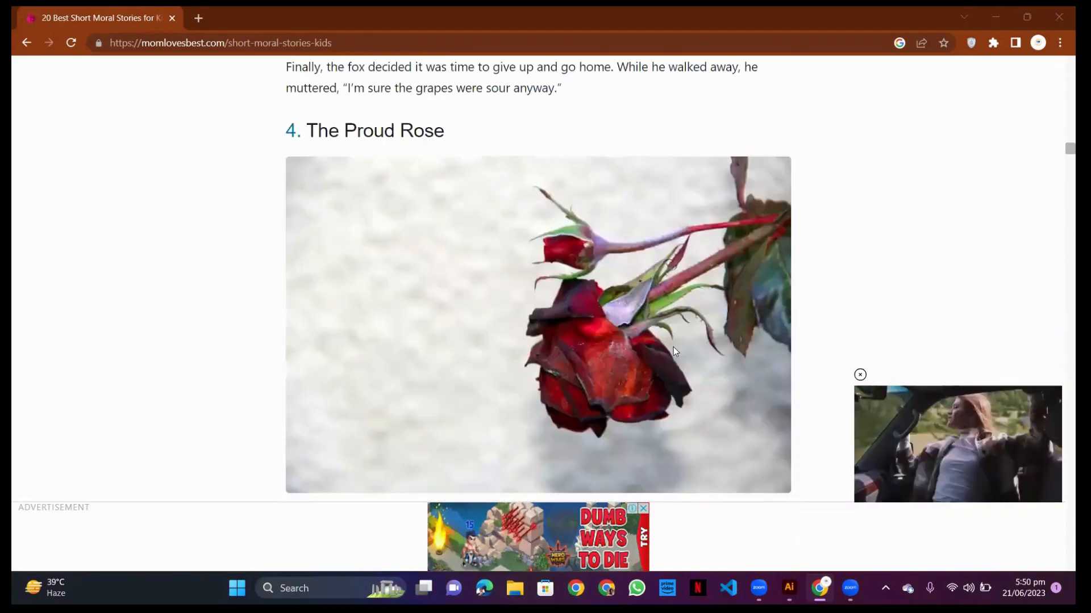
{"action": "scroll", "coordinate": [675, 351], "scroll_direction": "down", "scroll_amount": 4}
{"action": "scroll", "coordinate": [446, 187], "scroll_direction": "down", "scroll_amount": 6}
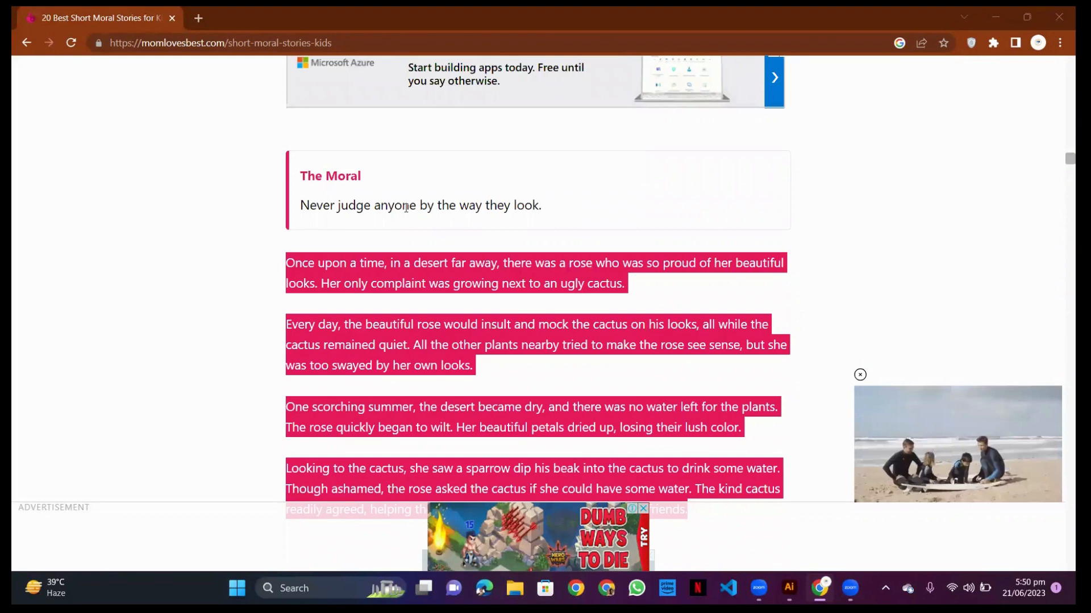
{"action": "left_click_drag", "start_coordinate": [542, 206], "coordinate": [295, 211]}
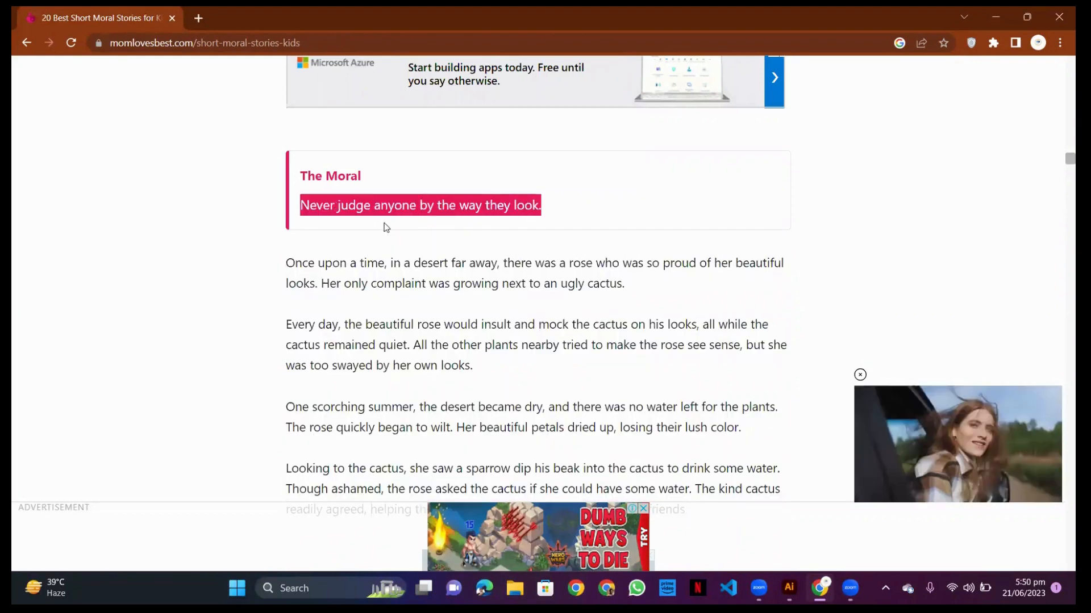
{"action": "right_click", "coordinate": [333, 207]}
{"action": "left_click", "coordinate": [384, 223]}
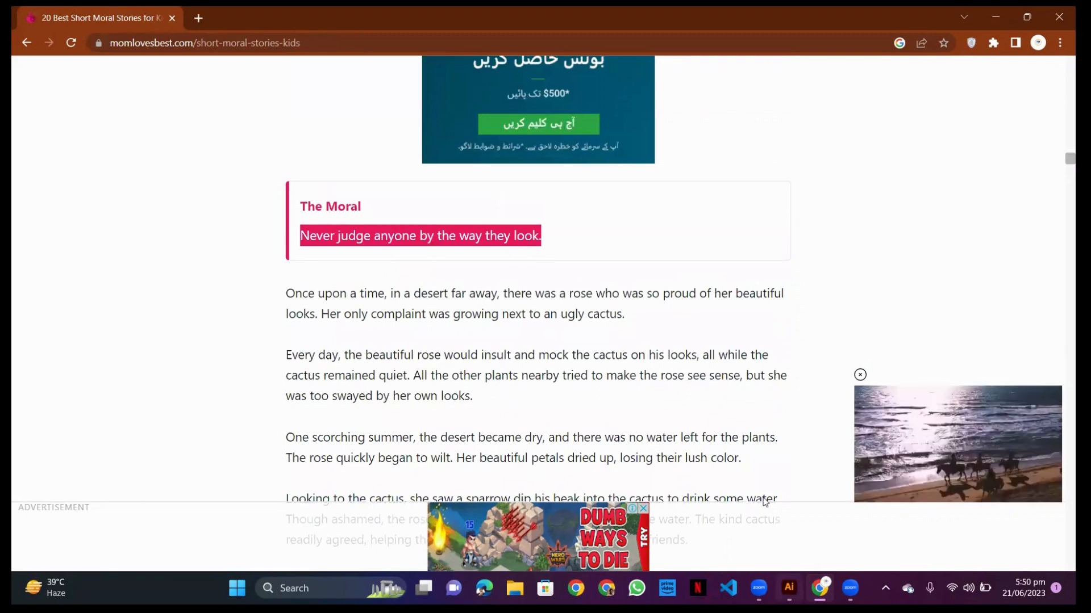
Open the lower title copy in Illustrator for text editing, and return to Chrome to copy the moral sentence again
{"action": "left_click", "coordinate": [789, 588]}
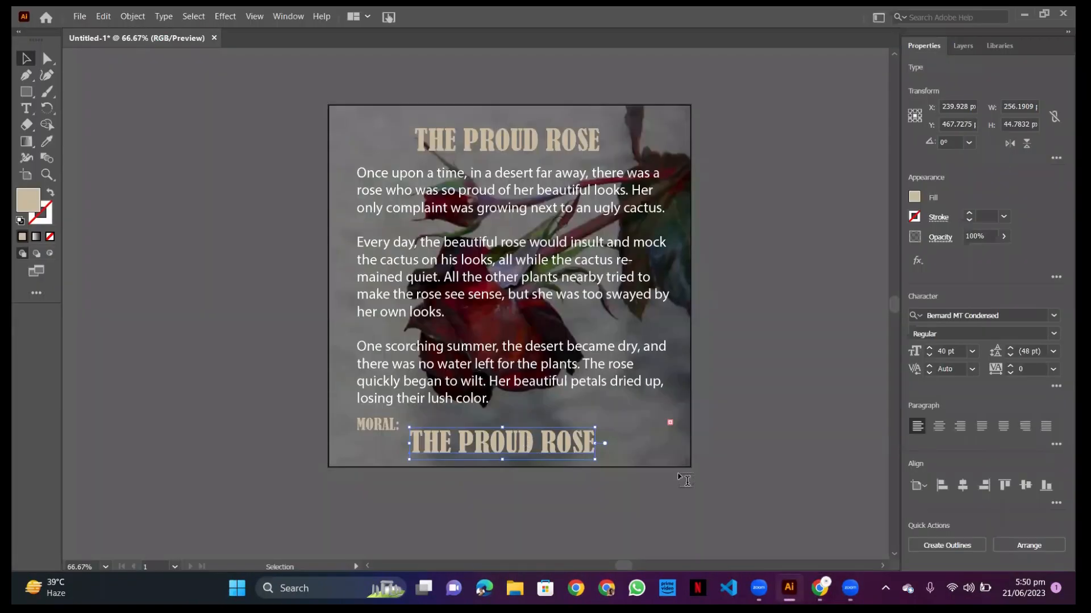
{"action": "double_click", "coordinate": [518, 443]}
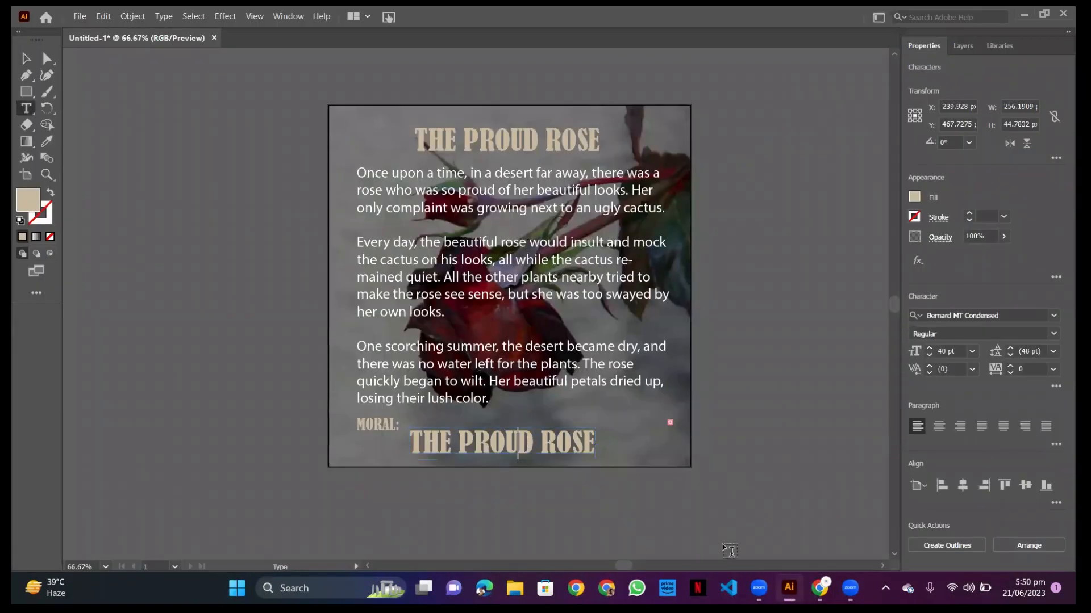
{"action": "key", "text": "alt+Tab"}
{"action": "right_click", "coordinate": [378, 238]}
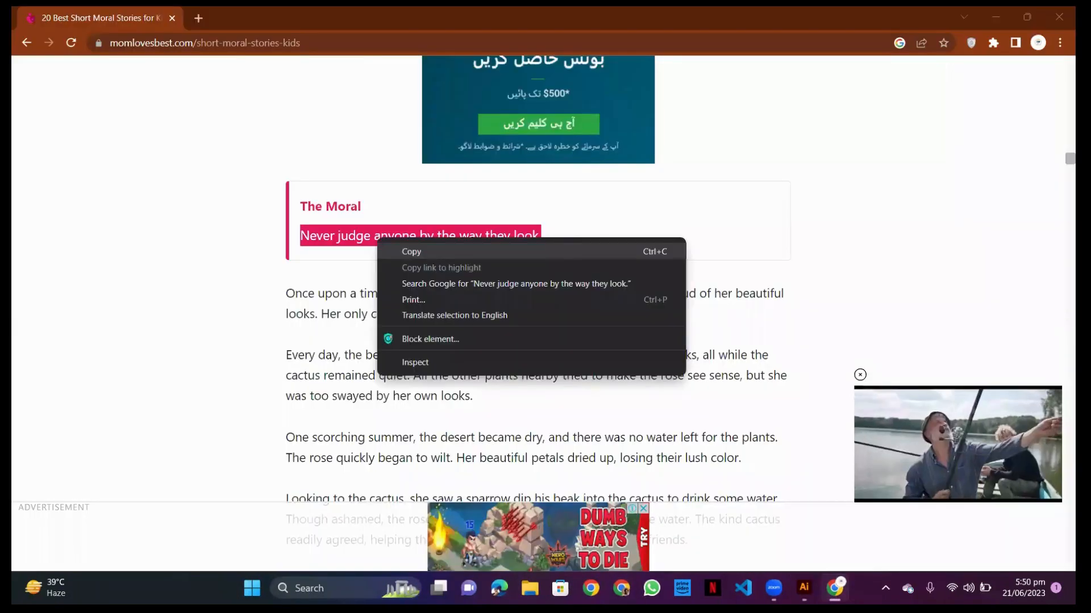
{"action": "left_click", "coordinate": [412, 251]}
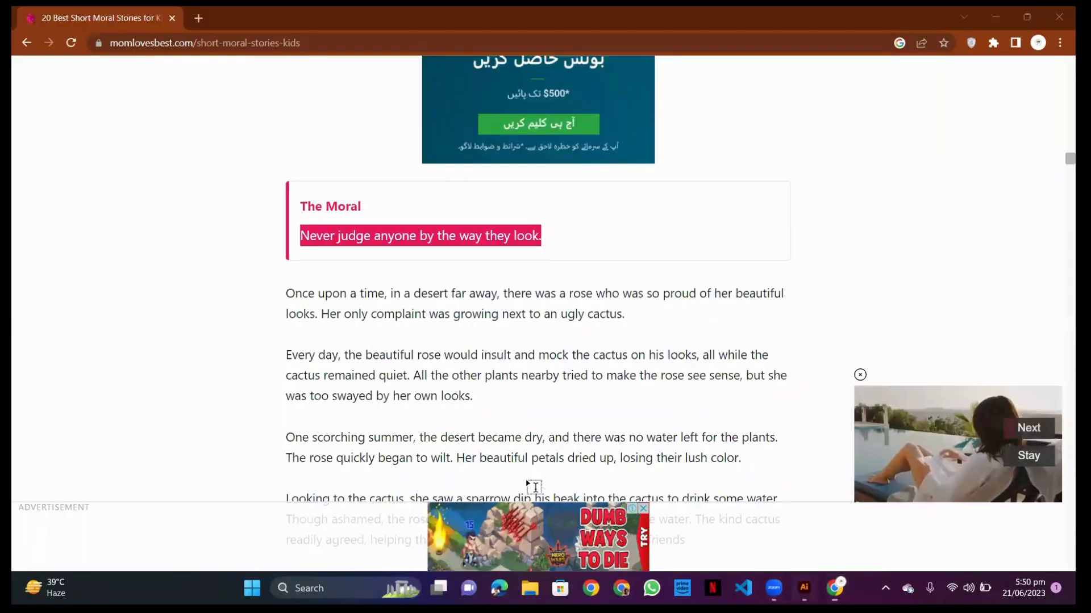
Switch to Illustrator and select the whole wording of the title copy beside the "MORAL:" label
{"action": "key", "text": "alt+Tab"}
{"action": "key", "text": "alt+Tab"}
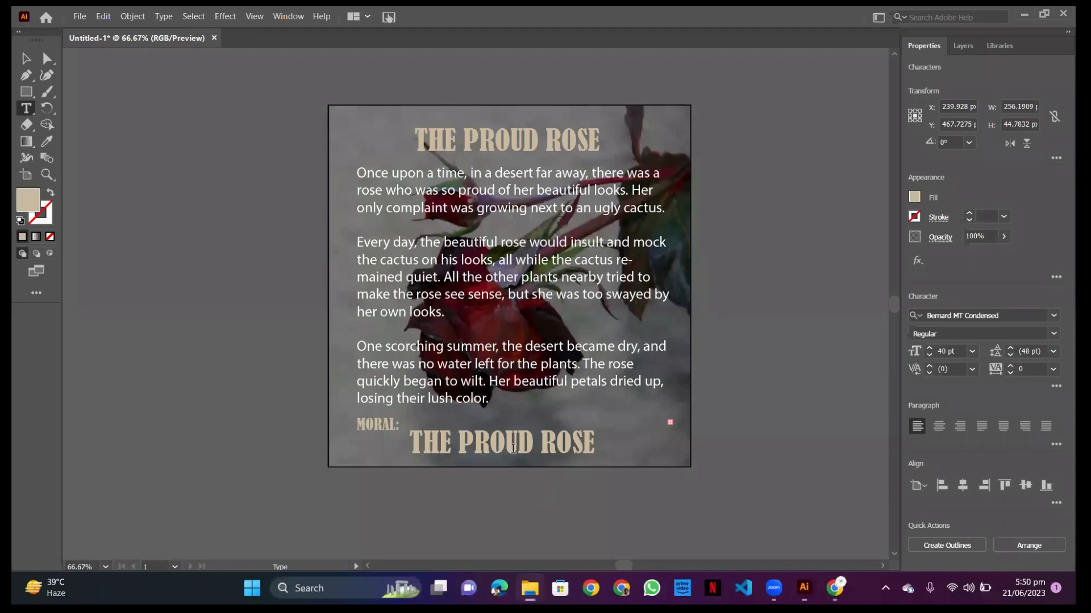
{"action": "left_click", "coordinate": [513, 448]}
{"action": "triple_click", "coordinate": [529, 450]}
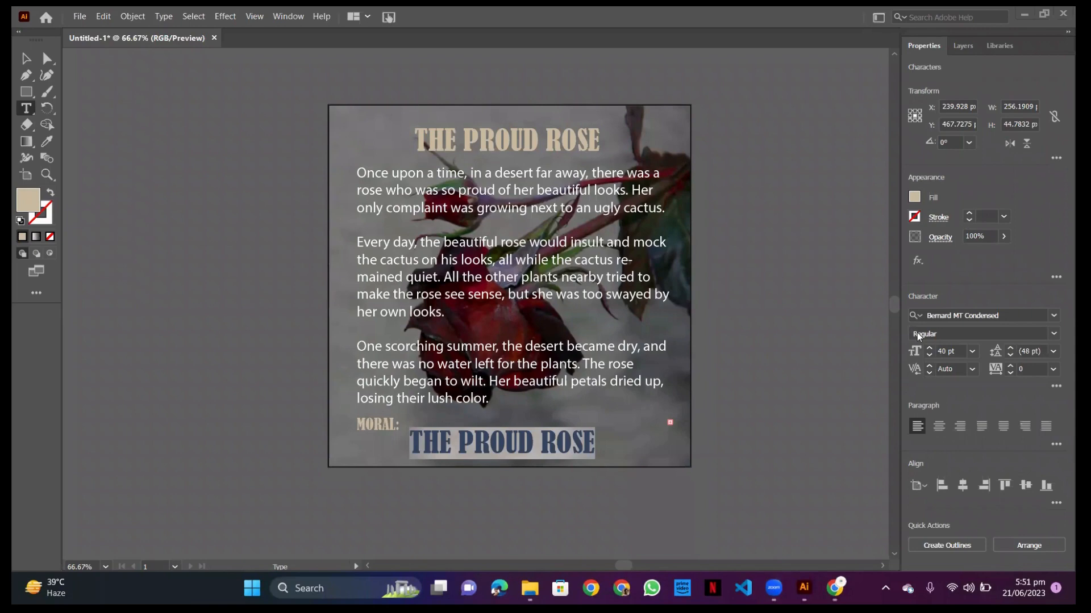
{"action": "left_click", "coordinate": [22, 58]}
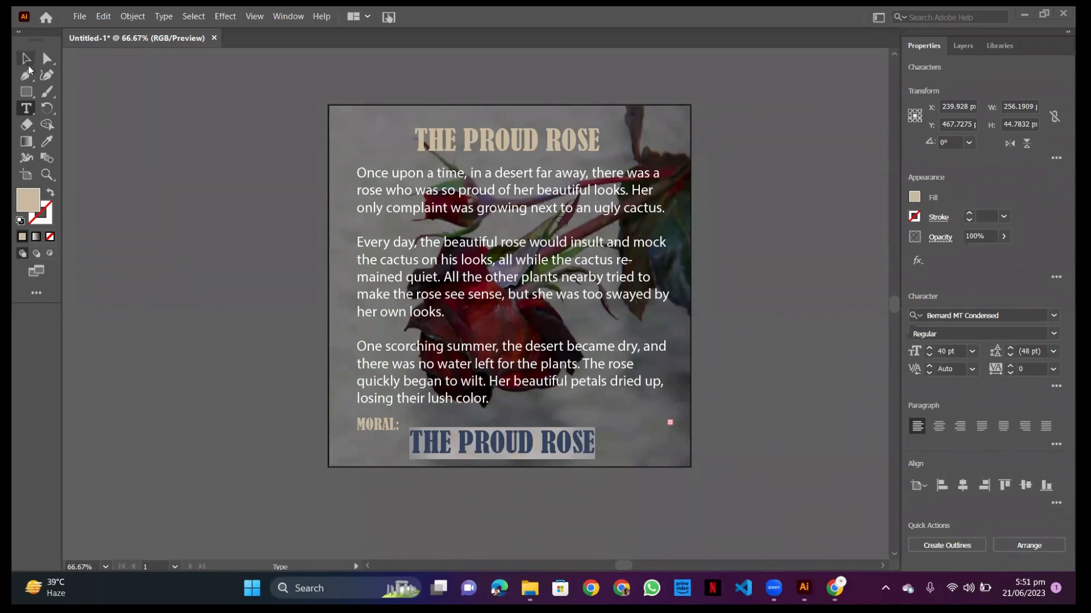
{"action": "triple_click", "coordinate": [517, 447]}
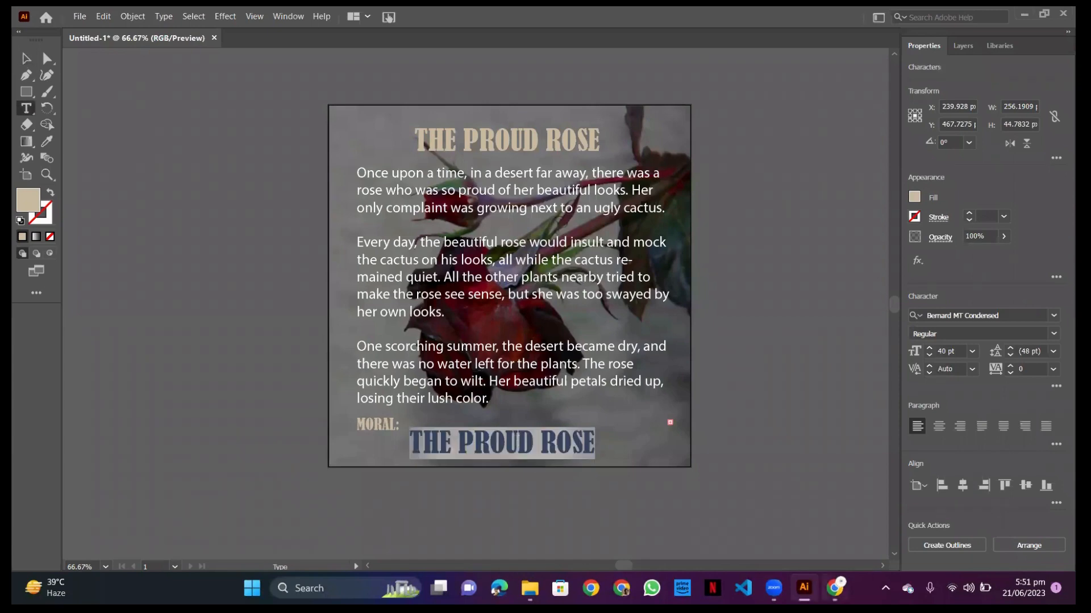
Copy the moral sentence from Chrome and paste it over the selected title copy's wording in Illustrator
{"action": "key", "text": "alt+Tab"}
{"action": "right_click", "coordinate": [377, 236]}
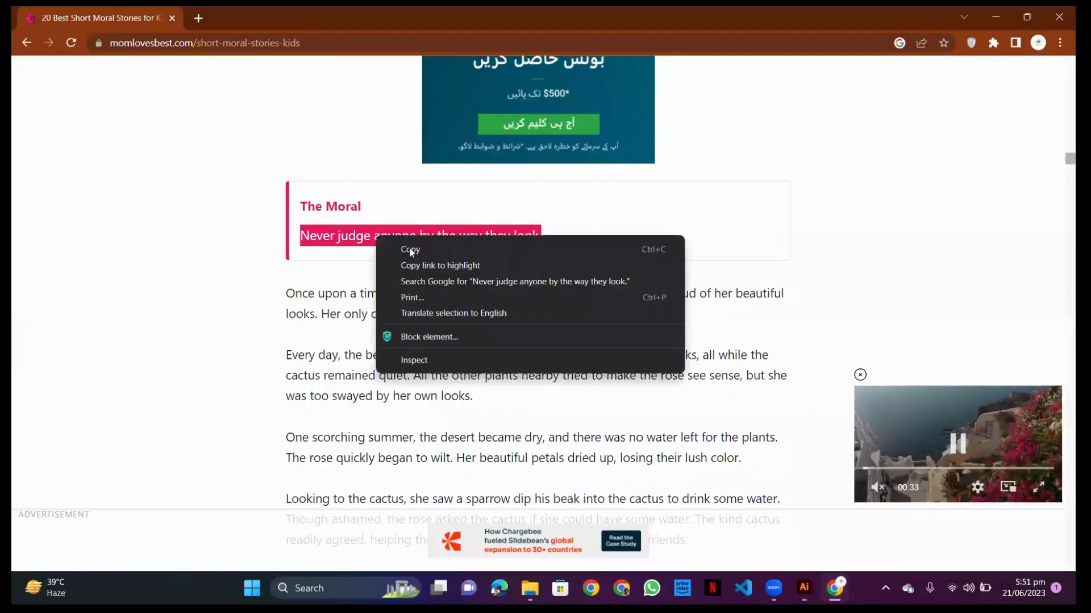
{"action": "left_click", "coordinate": [410, 251]}
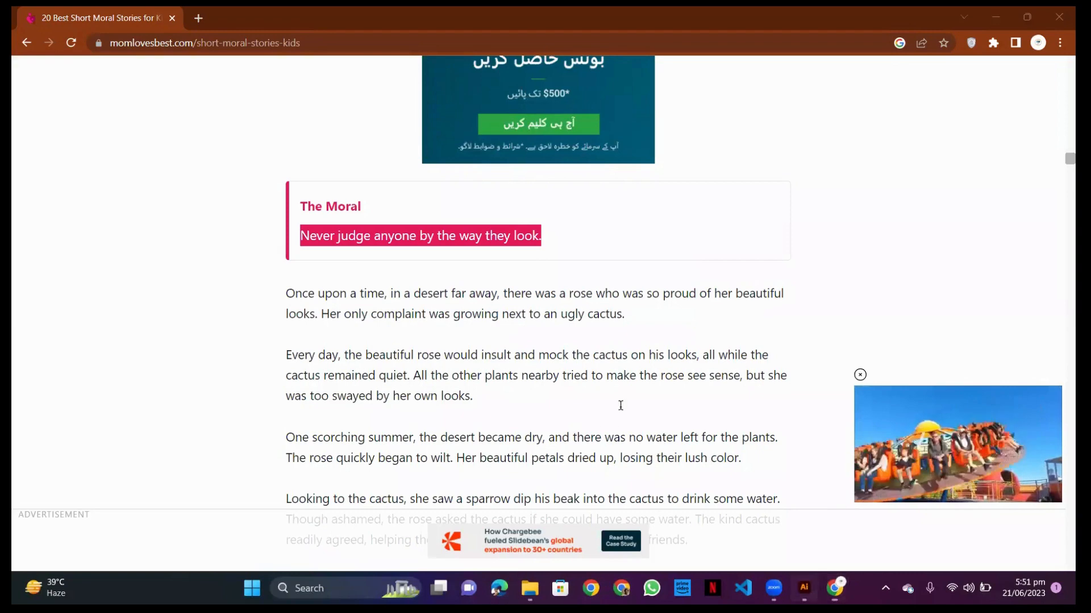
{"action": "key", "text": "alt+Tab"}
{"action": "key", "text": "ctrl+v"}
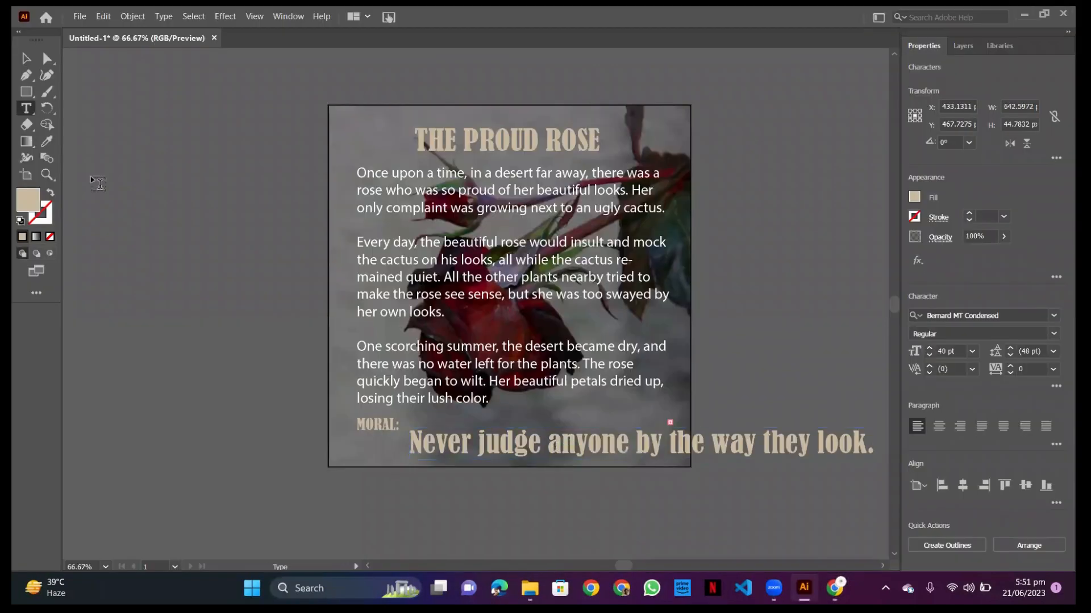
Scale the moral sentence down to 27.1 pt and place it below the "MORAL:" label, at about X 265 px, Y 473 px
{"action": "left_click", "coordinate": [25, 60]}
{"action": "left_click_drag", "start_coordinate": [529, 451], "coordinate": [435, 454]}
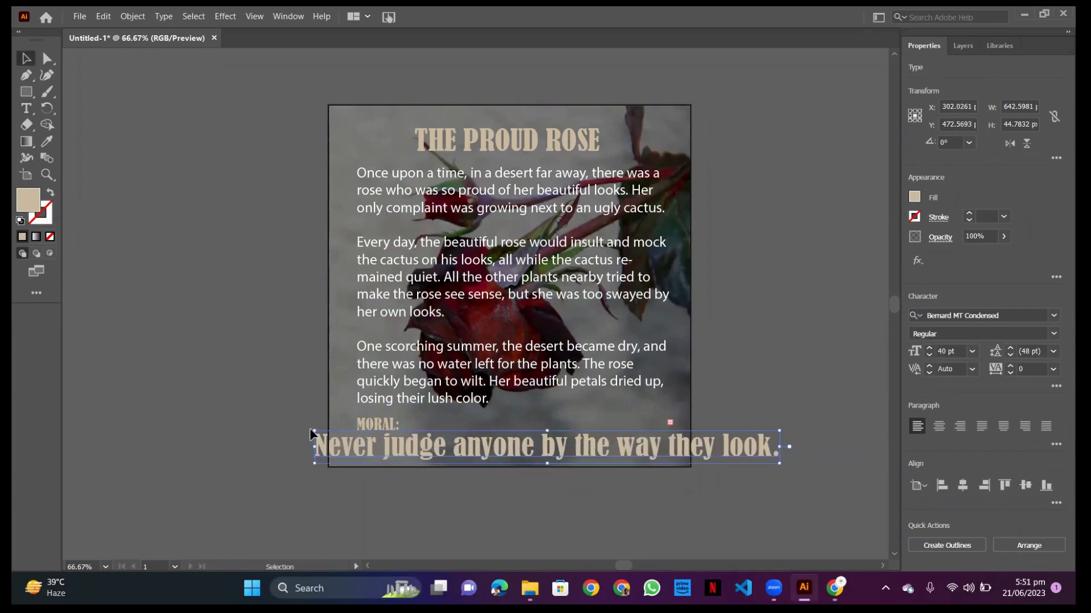
{"action": "left_click_drag", "start_coordinate": [311, 433], "coordinate": [342, 441]}
{"action": "left_click_drag", "start_coordinate": [561, 453], "coordinate": [464, 450]}
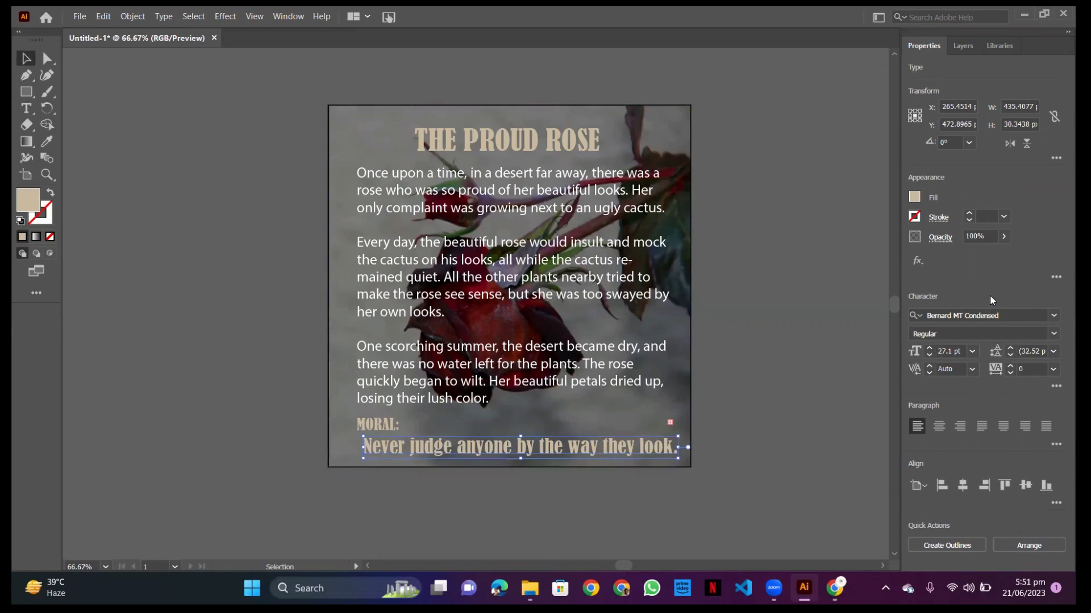
Try yellow, orange and light brown fills on the moral sentence and settle on white
{"action": "left_click", "coordinate": [914, 197]}
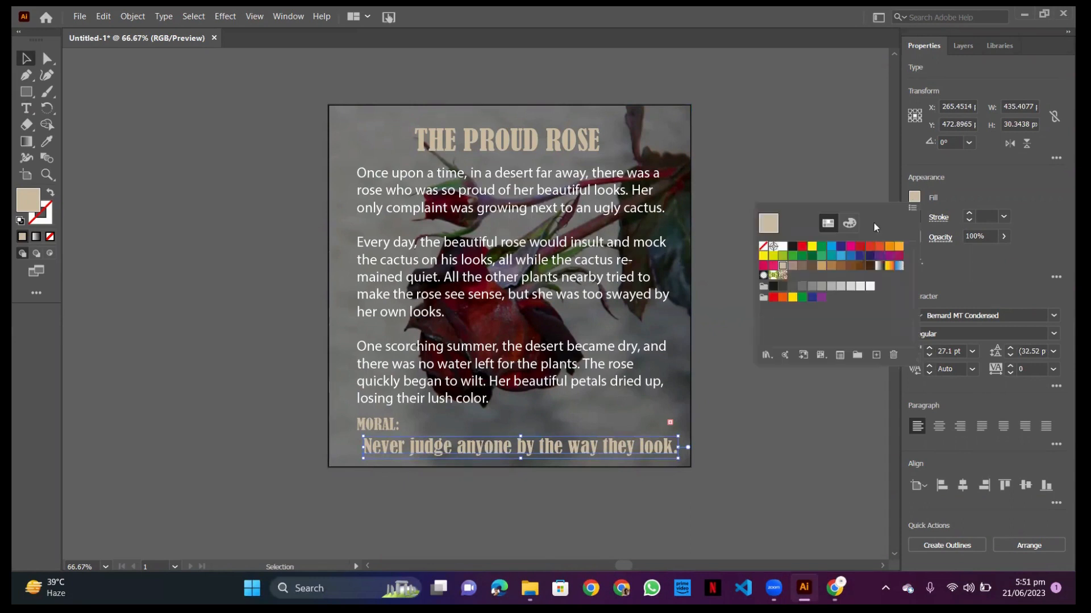
{"action": "left_click", "coordinate": [811, 248]}
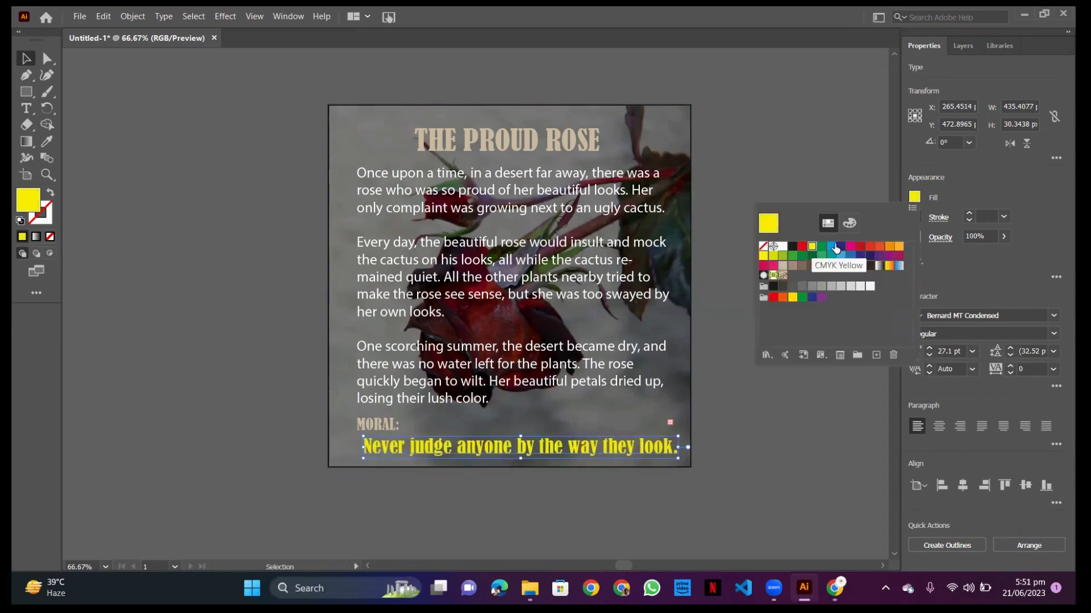
{"action": "left_click", "coordinate": [888, 250]}
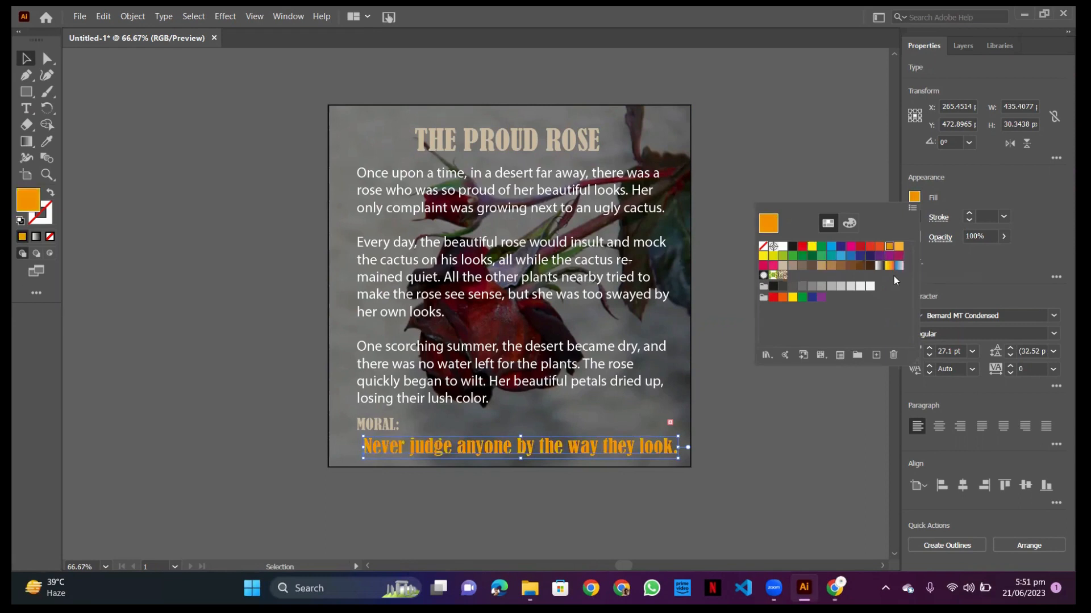
{"action": "left_click", "coordinate": [821, 267]}
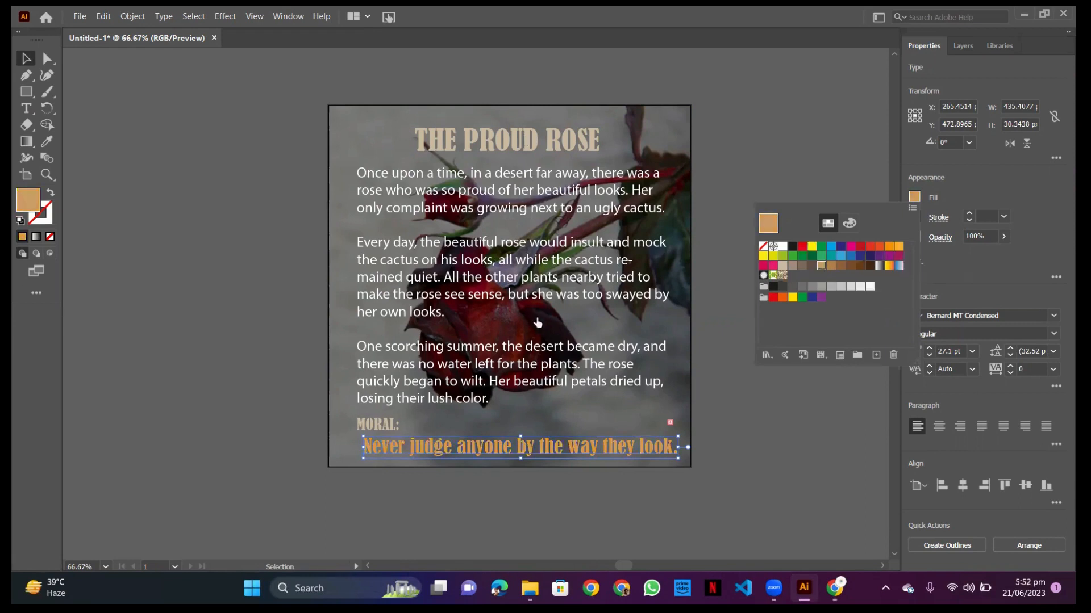
{"action": "left_click", "coordinate": [782, 247]}
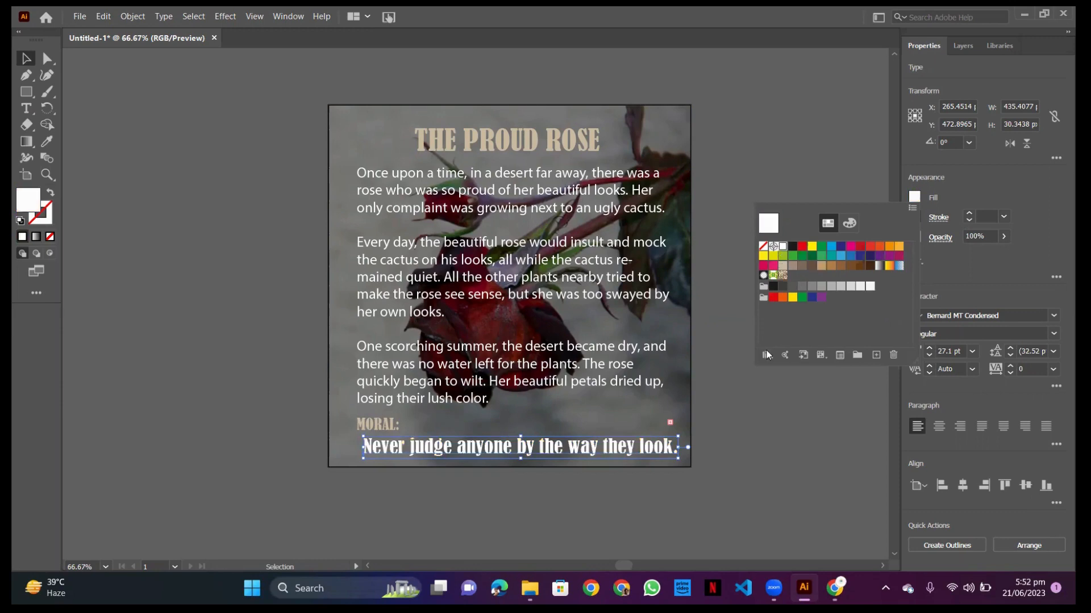
{"action": "left_click", "coordinate": [691, 450]}
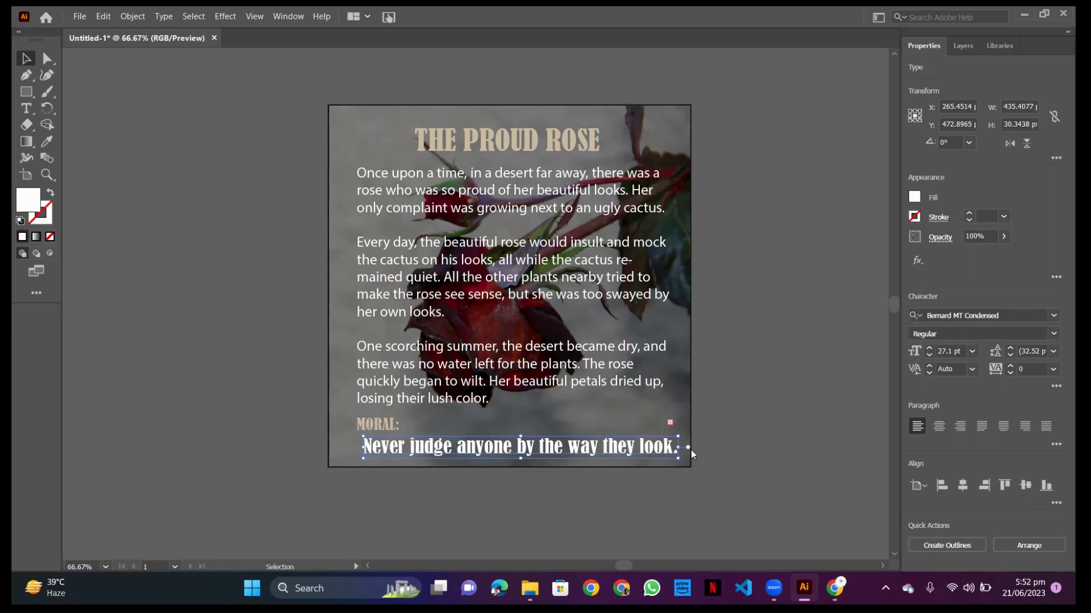
Set the moral sentence's font to Brush Script MT Italic and shift it slightly right and up below the "MORAL:" label
{"action": "left_click", "coordinate": [1053, 317]}
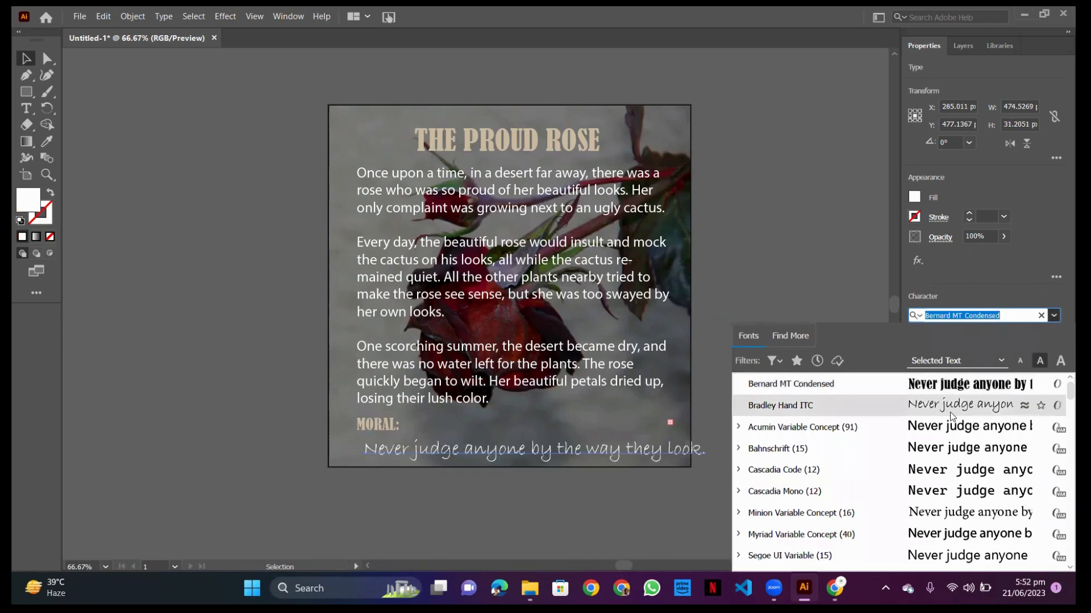
{"action": "scroll", "coordinate": [891, 468], "scroll_direction": "down", "scroll_amount": 3}
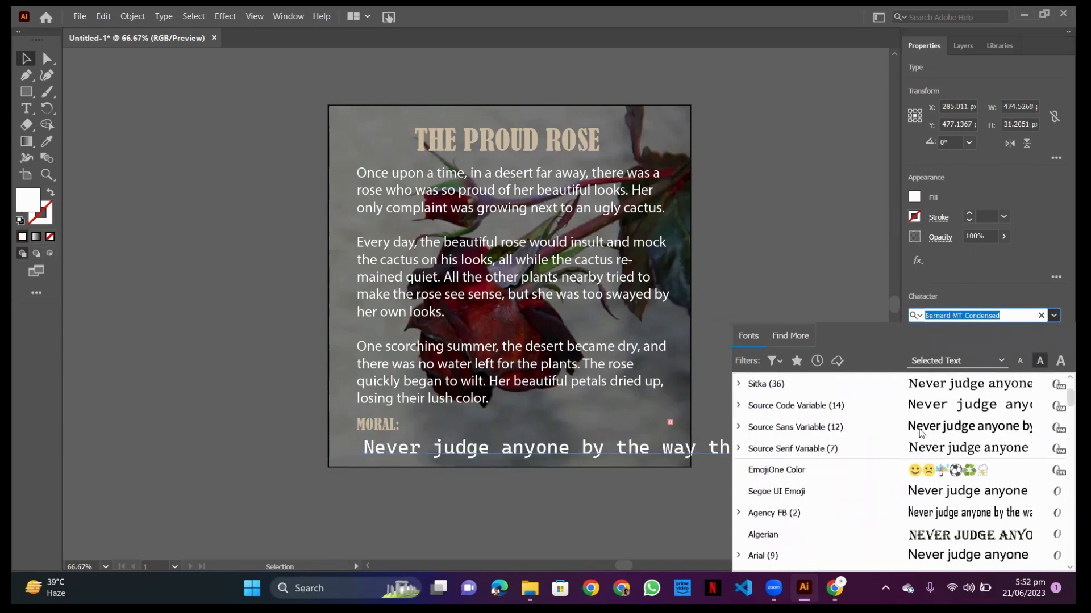
{"action": "scroll", "coordinate": [894, 453], "scroll_direction": "down", "scroll_amount": 1}
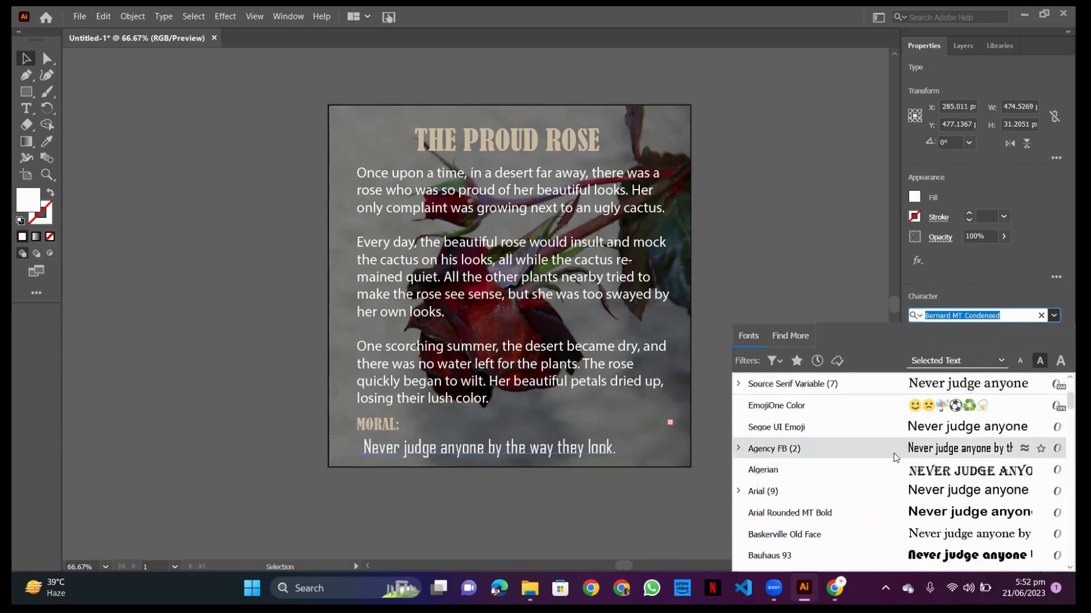
{"action": "scroll", "coordinate": [891, 450], "scroll_direction": "down", "scroll_amount": 2}
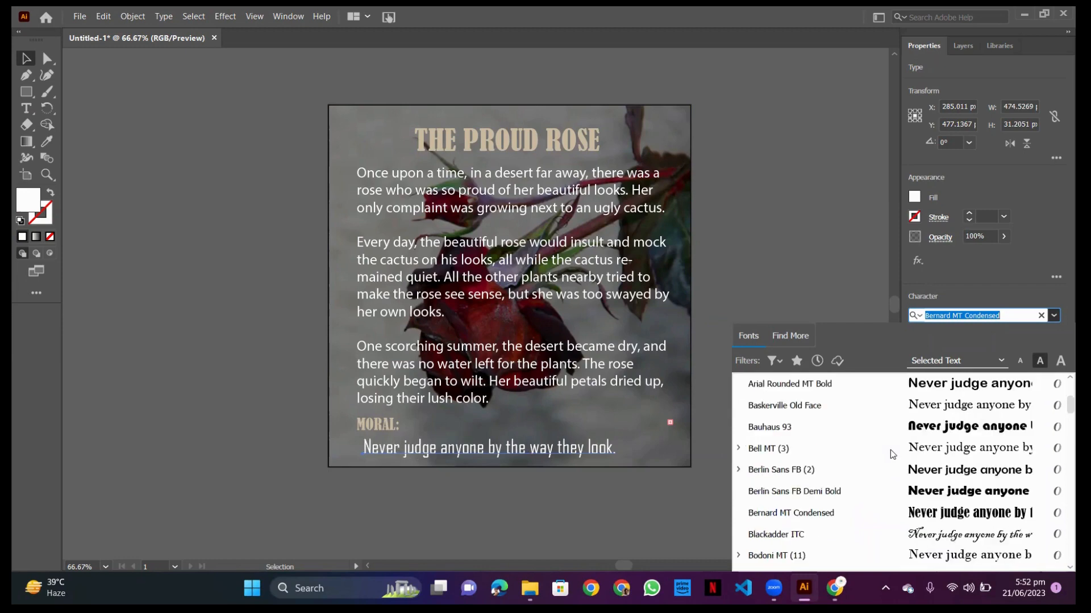
{"action": "scroll", "coordinate": [890, 450], "scroll_direction": "down", "scroll_amount": 1}
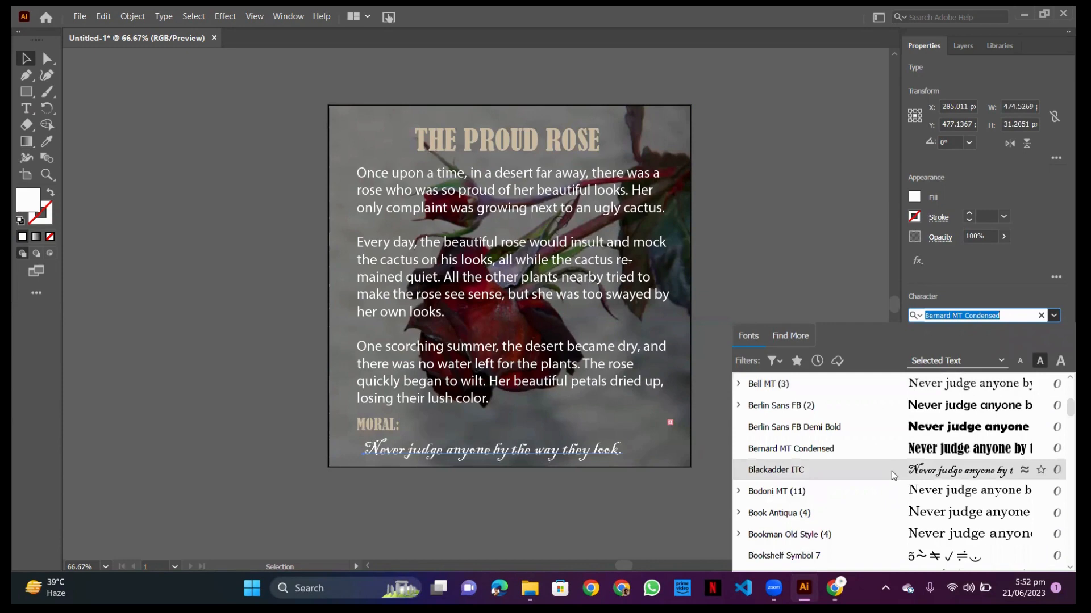
{"action": "scroll", "coordinate": [891, 472], "scroll_direction": "down", "scroll_amount": 1}
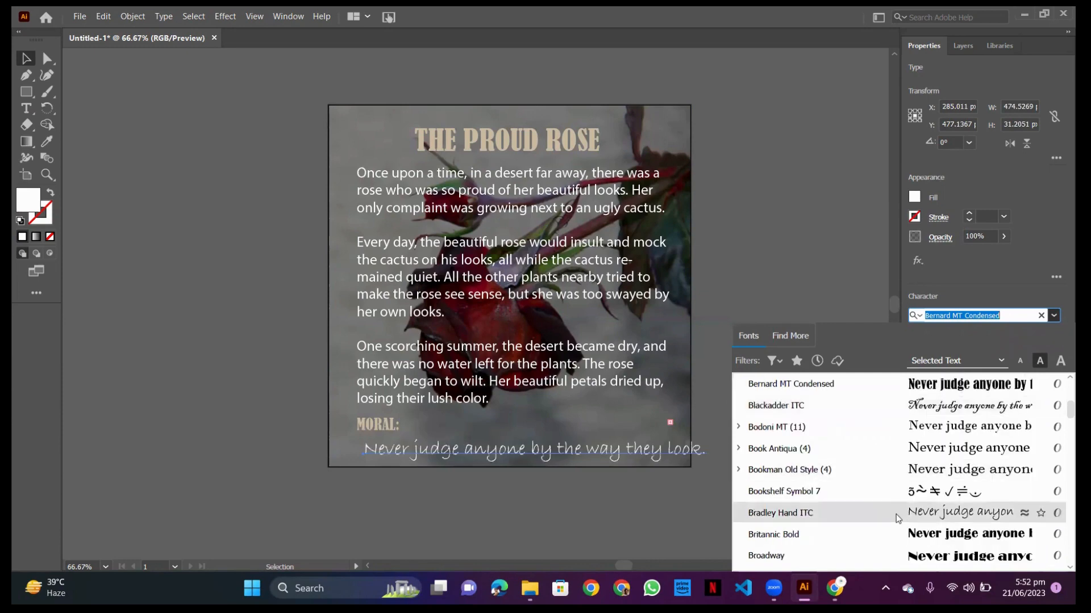
{"action": "scroll", "coordinate": [897, 519], "scroll_direction": "down", "scroll_amount": 2}
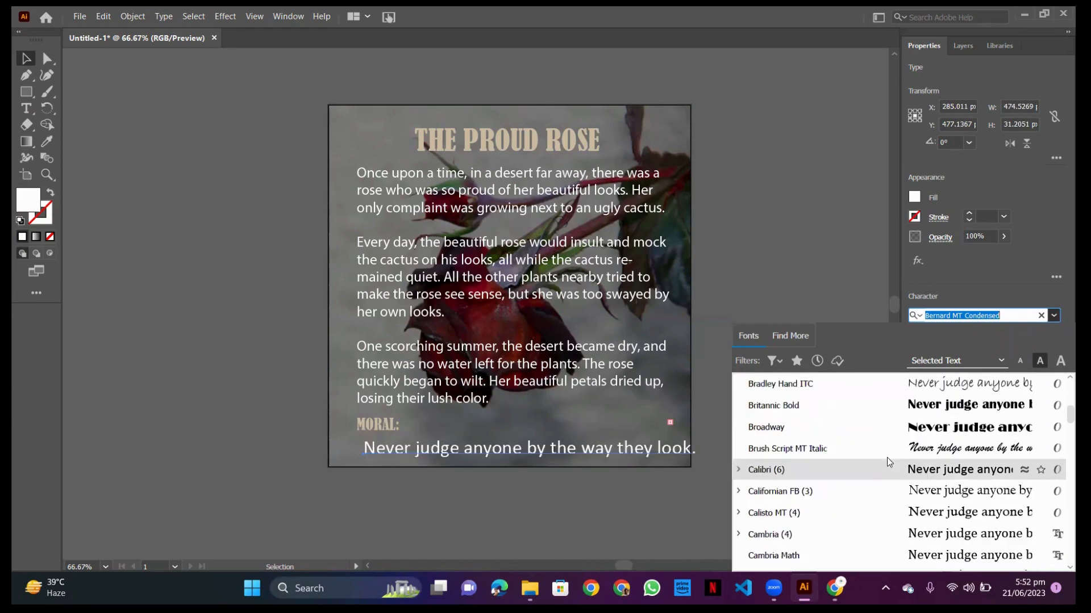
{"action": "left_click", "coordinate": [890, 457]}
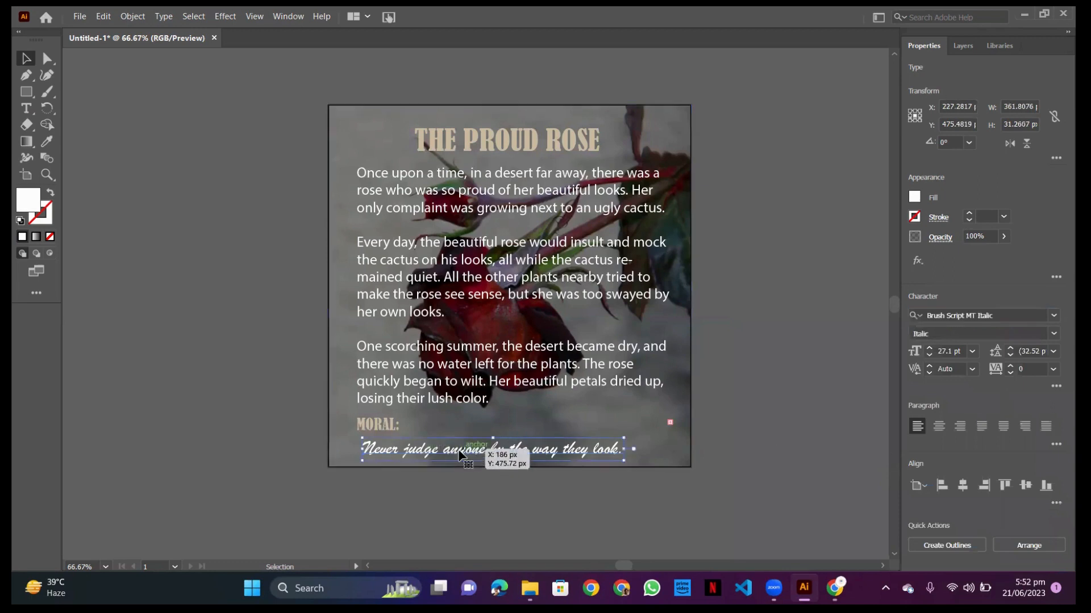
{"action": "left_click_drag", "start_coordinate": [463, 456], "coordinate": [484, 449]}
{"action": "left_click", "coordinate": [741, 329]}
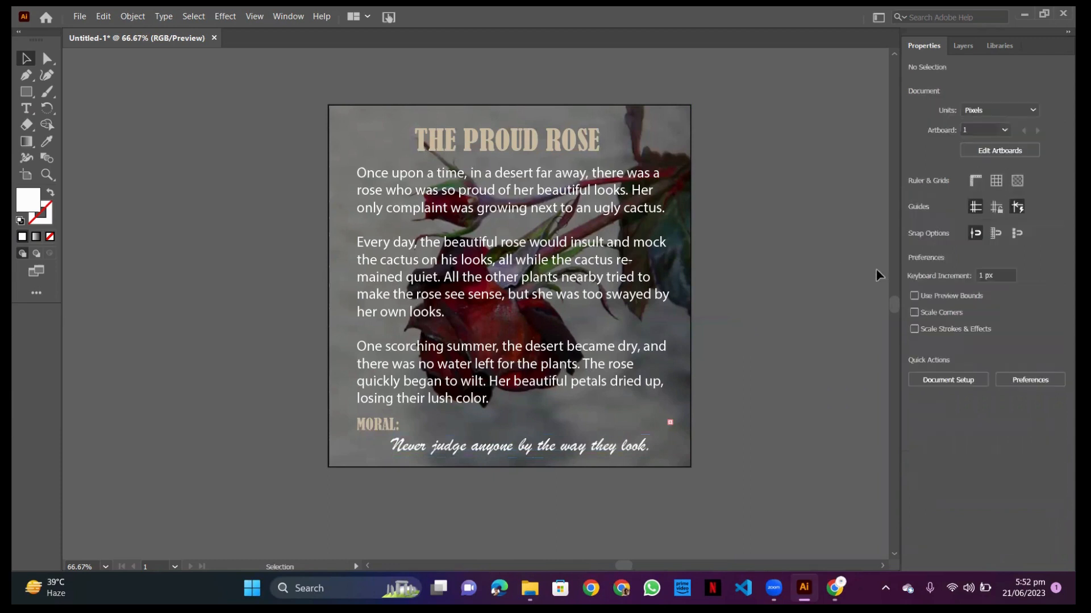
Set the opacity of the black rectangle over the rose photo to 74%
{"action": "left_click", "coordinate": [499, 153]}
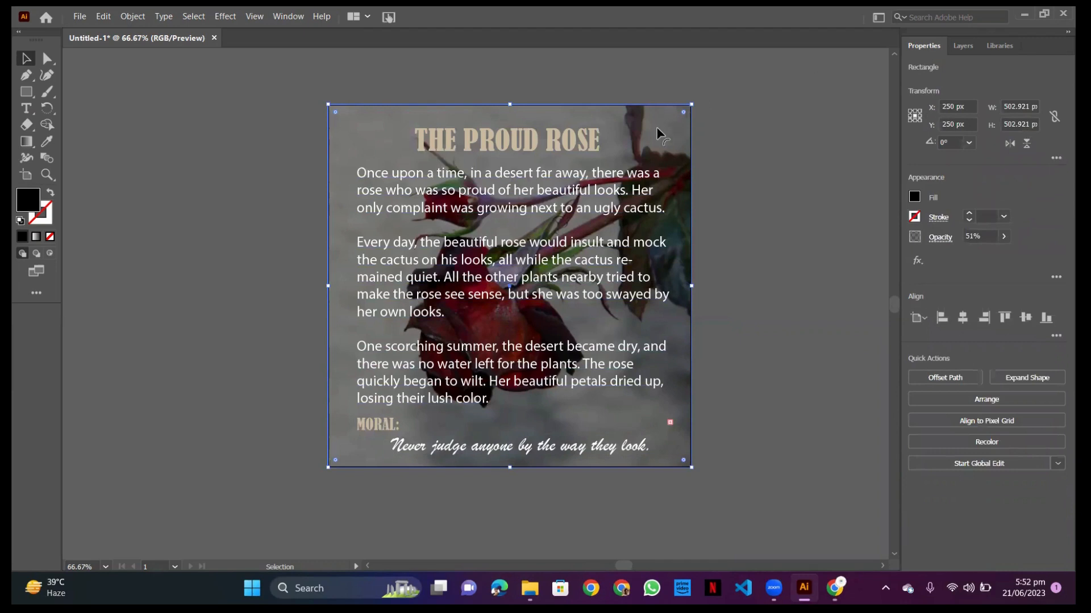
{"action": "left_click", "coordinate": [1003, 237]}
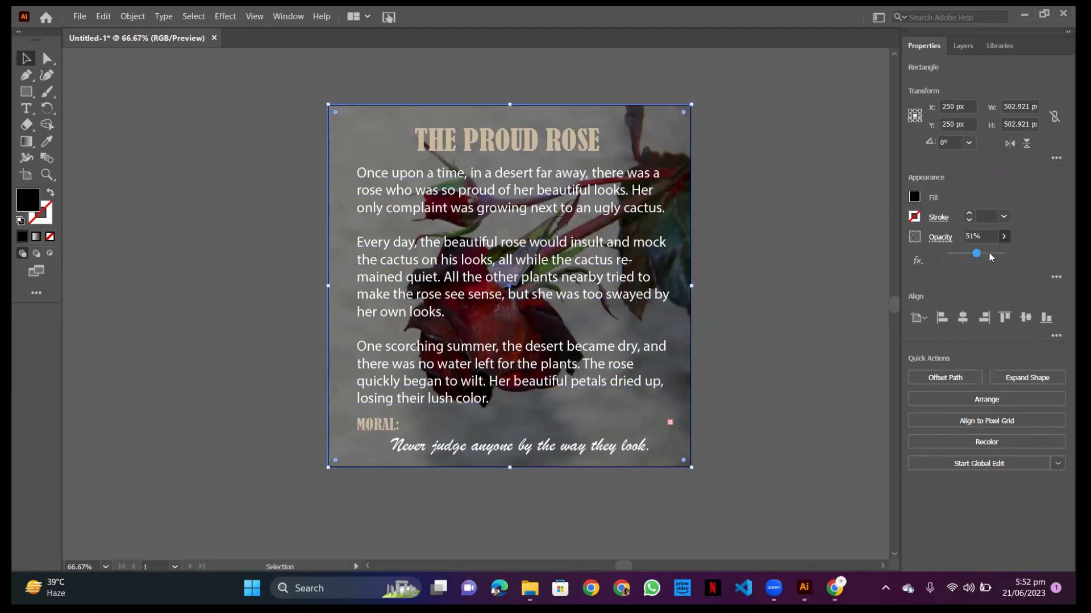
{"action": "left_click_drag", "start_coordinate": [979, 254], "coordinate": [988, 253]}
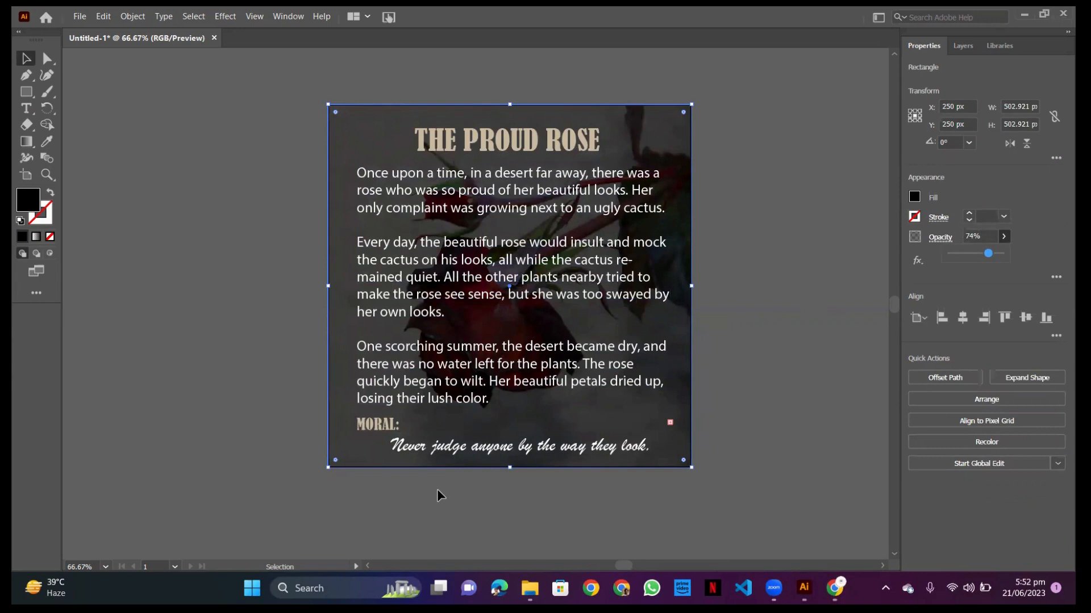
Try the different paragraph alignments on the story text and settle on justified with the last line centred
{"action": "left_click", "coordinate": [519, 371]}
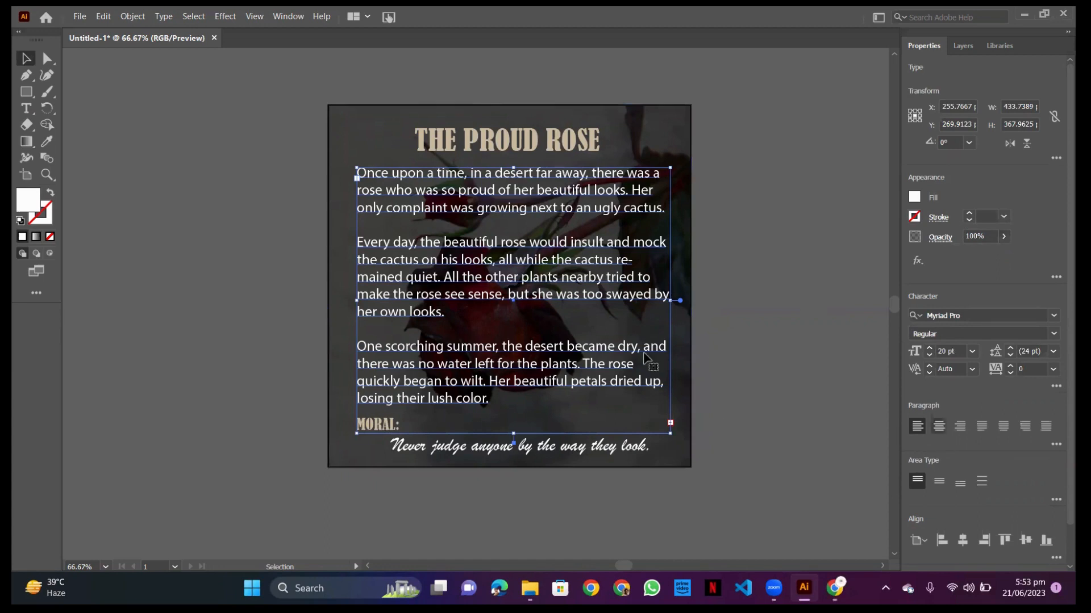
{"action": "left_click", "coordinate": [941, 429]}
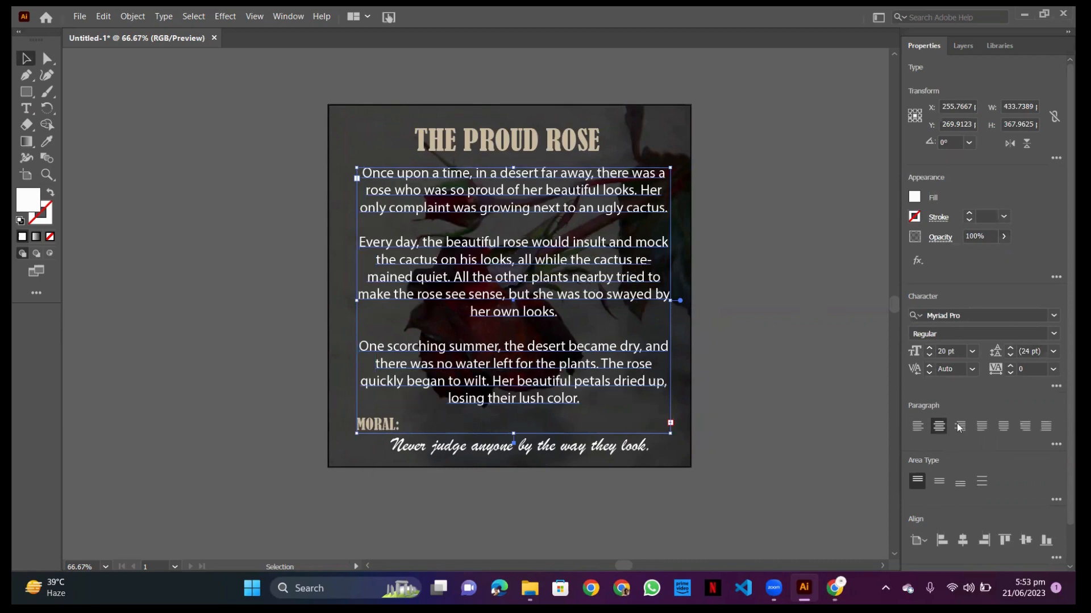
{"action": "left_click", "coordinate": [959, 427]}
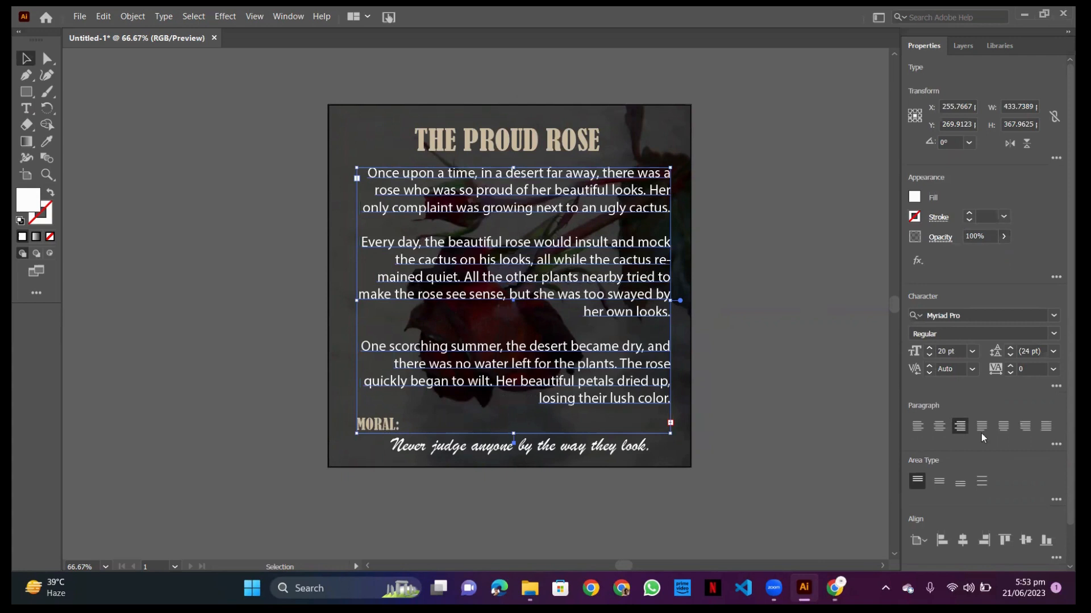
{"action": "left_click", "coordinate": [981, 432]}
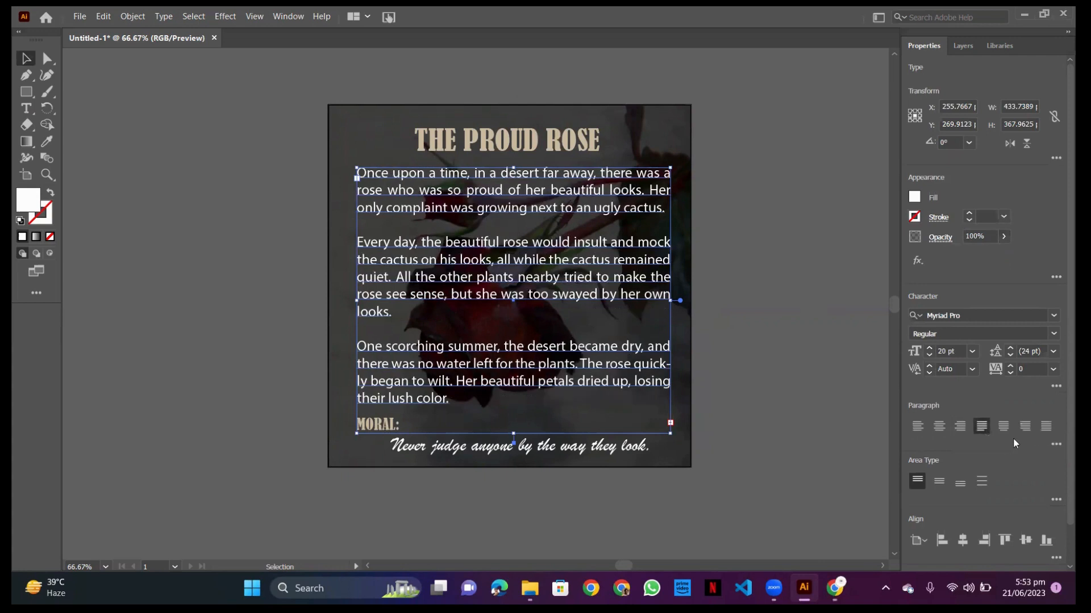
{"action": "left_click", "coordinate": [1003, 430]}
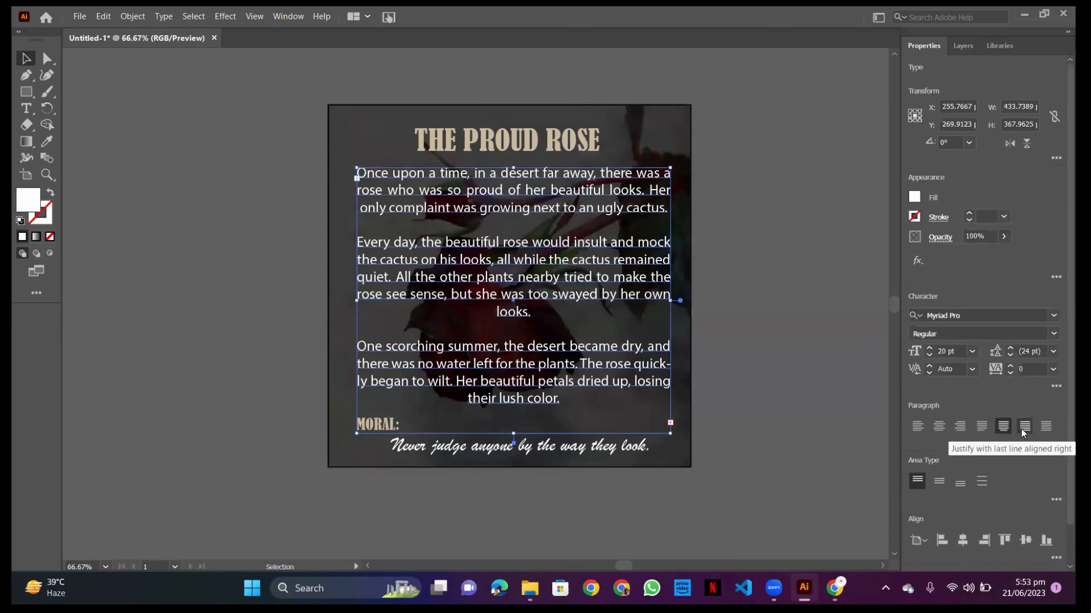
{"action": "left_click", "coordinate": [1021, 429]}
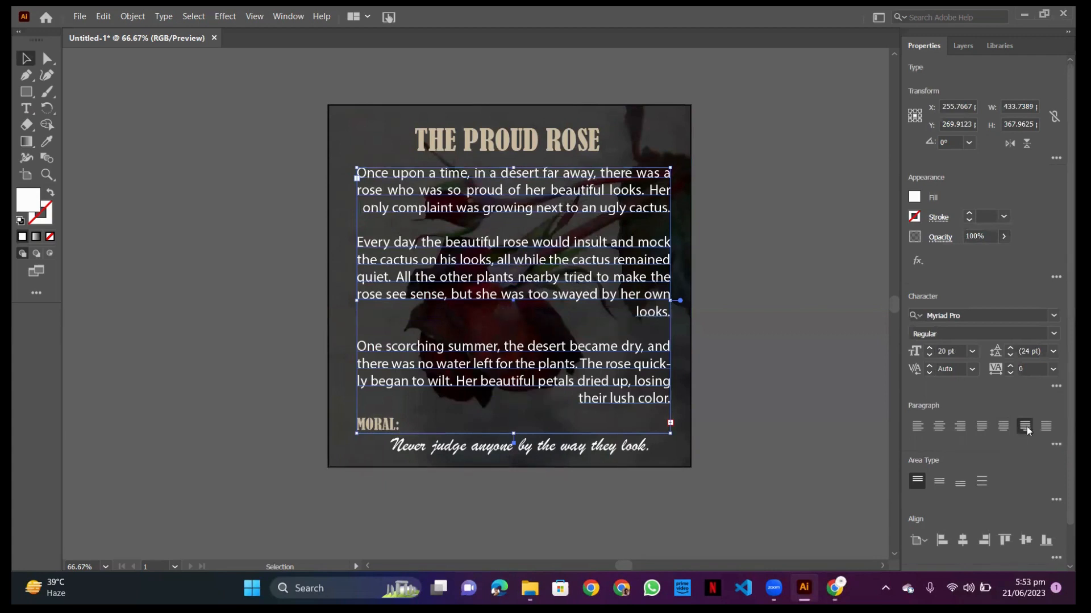
{"action": "left_click", "coordinate": [1044, 429]}
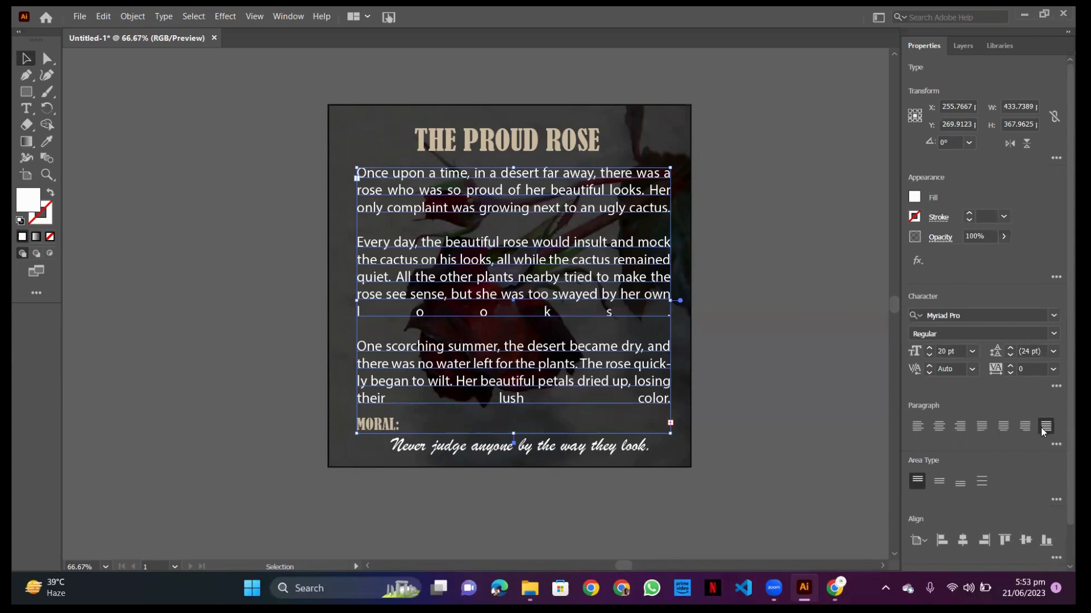
{"action": "left_click", "coordinate": [942, 425]}
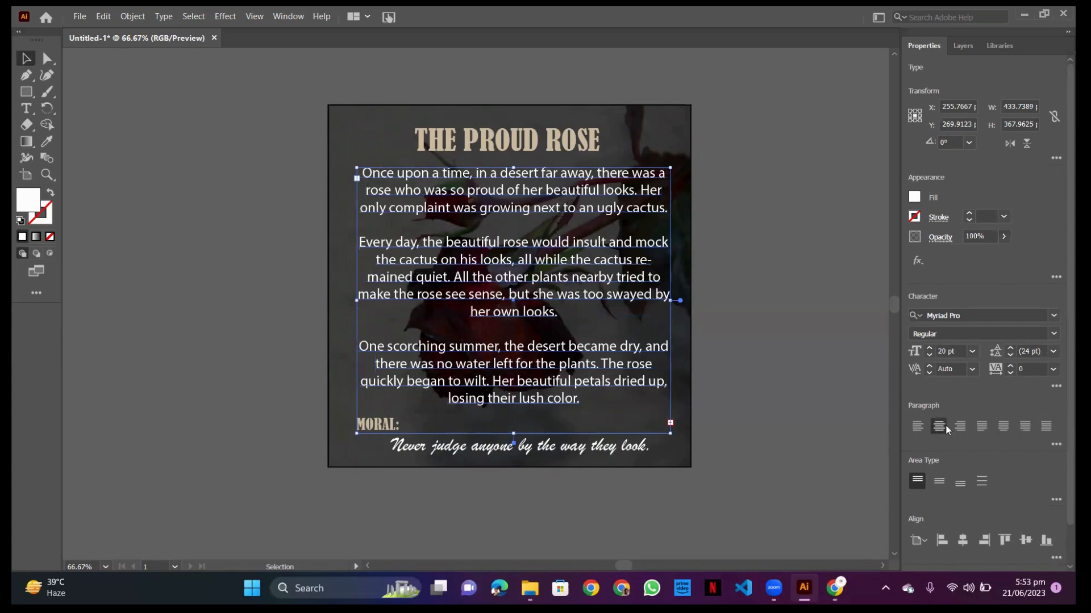
{"action": "left_click", "coordinate": [917, 433]}
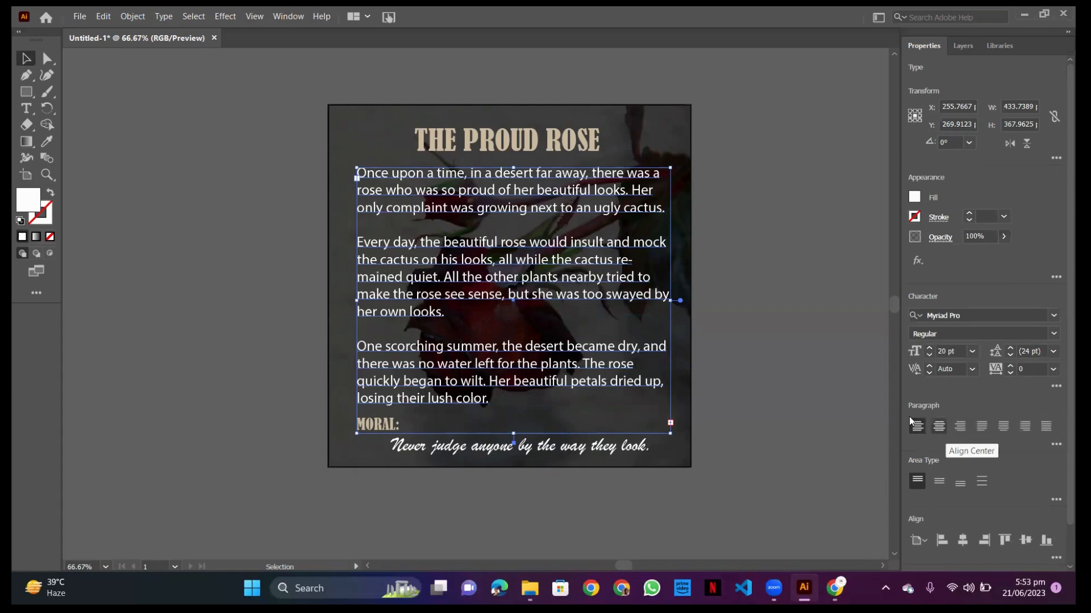
{"action": "left_click", "coordinate": [940, 427]}
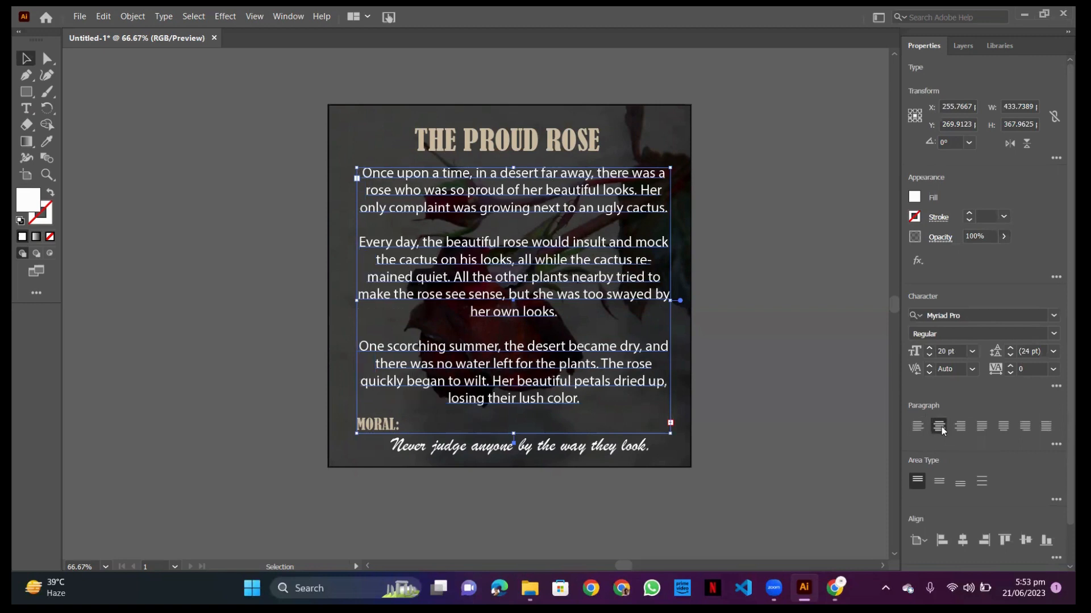
{"action": "left_click", "coordinate": [1002, 428]}
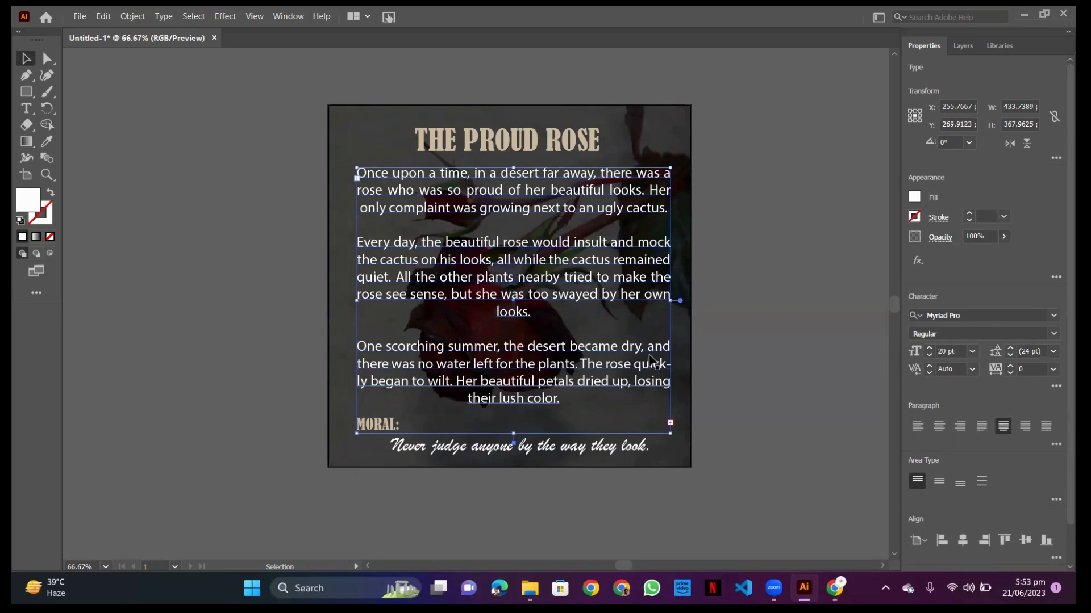
Try the Brush Script MT Italic font on the story text
{"action": "left_click", "coordinate": [1056, 320]}
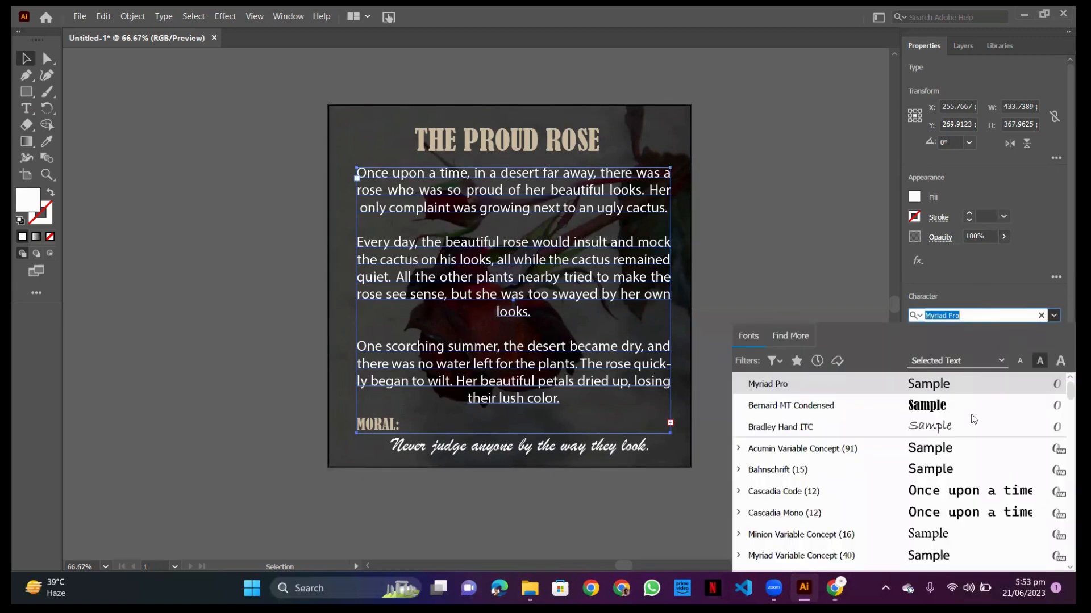
{"action": "scroll", "coordinate": [911, 435], "scroll_direction": "up", "scroll_amount": 1}
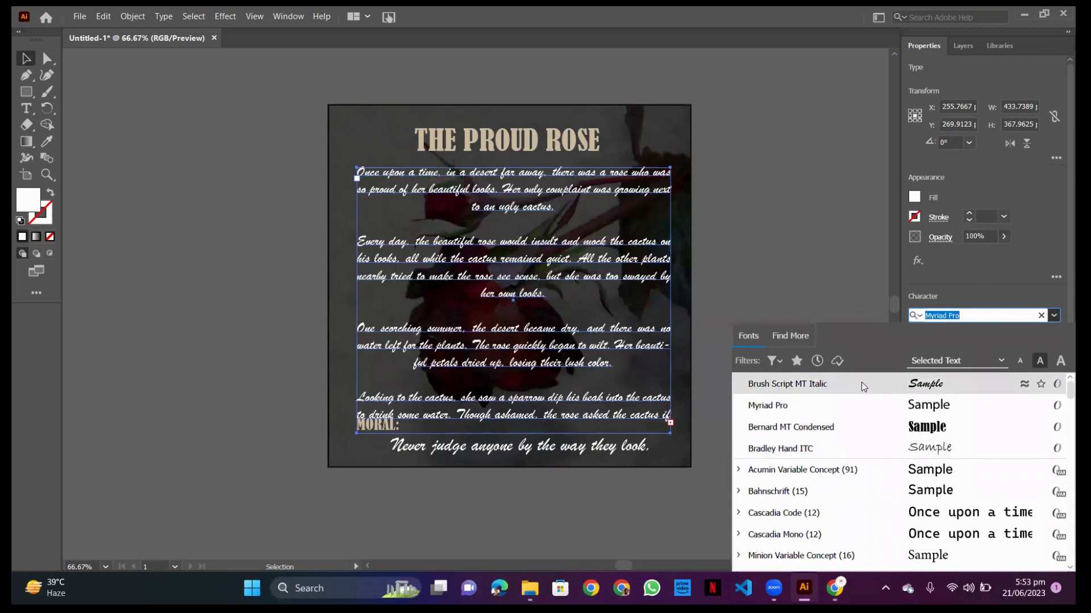
{"action": "left_click", "coordinate": [862, 384]}
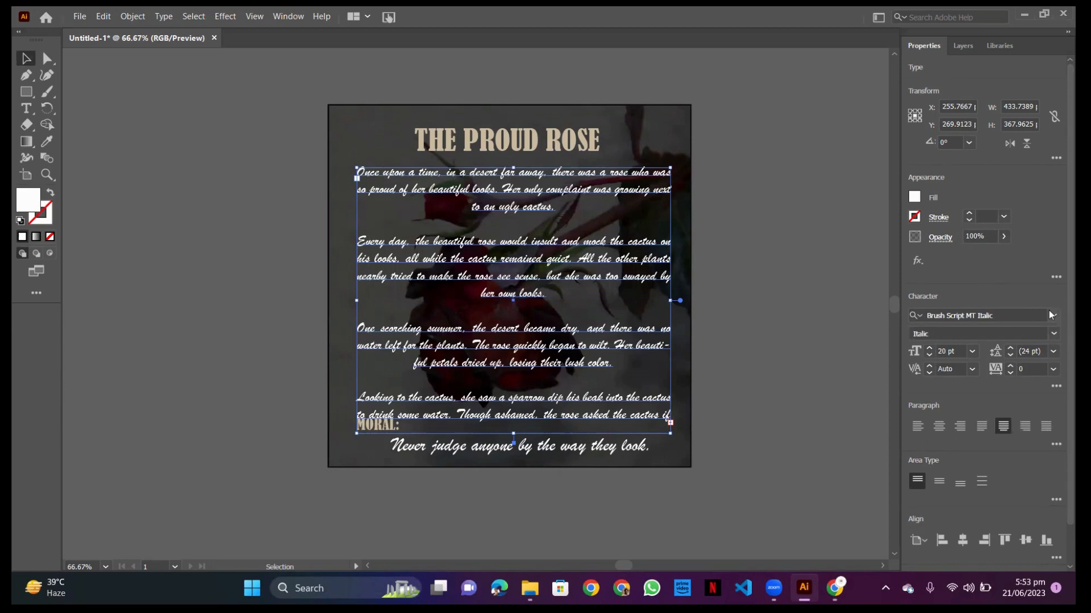
{"action": "key", "text": "ctrl+z"}
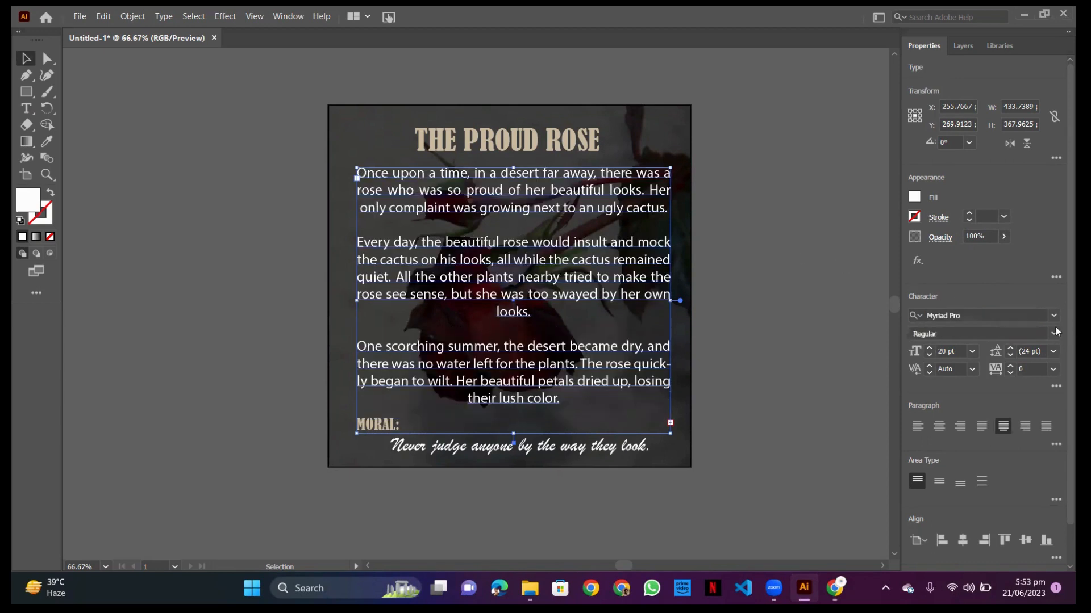
Set the story text's font to Bradley Hand ITC
{"action": "left_click", "coordinate": [1055, 316]}
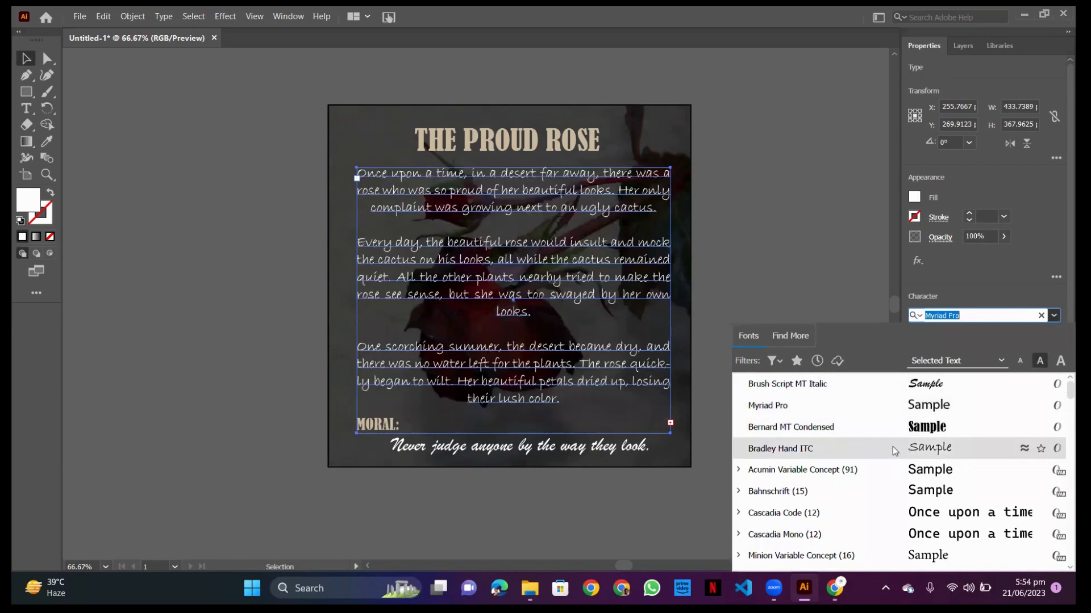
{"action": "left_click", "coordinate": [893, 447]}
{"action": "left_click", "coordinate": [719, 324]}
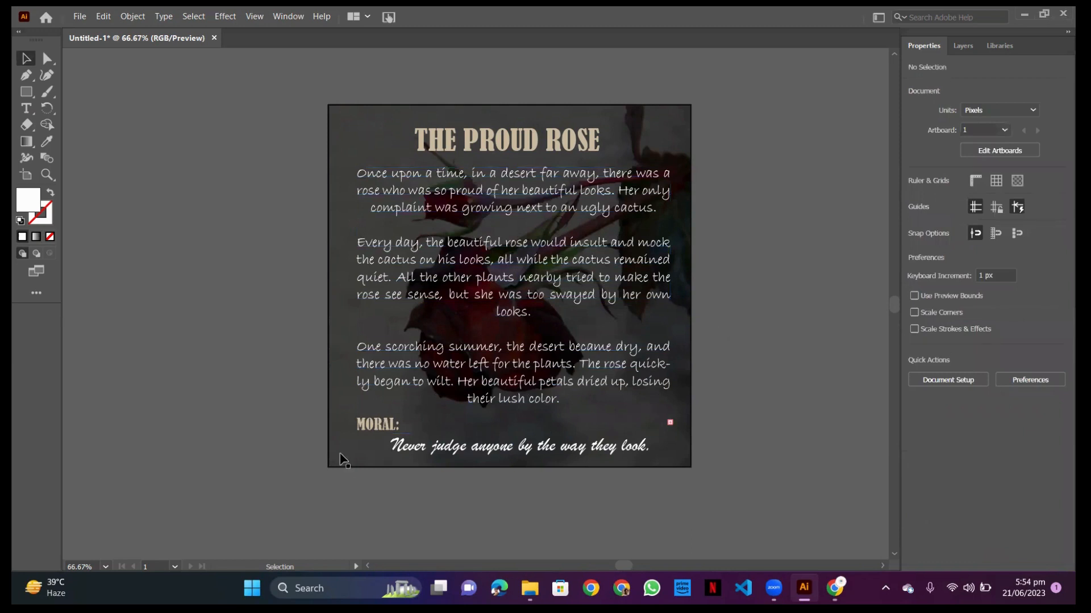
Enlarge the "MORAL:" label to about 27.16 pt, keeping it just above the moral sentence
{"action": "mouse_move", "coordinate": [397, 420]}
{"action": "left_mouse_down"}
{"action": "mouse_move", "coordinate": [409, 411]}
{"action": "mouse_move", "coordinate": [390, 420]}
{"action": "left_mouse_up"}
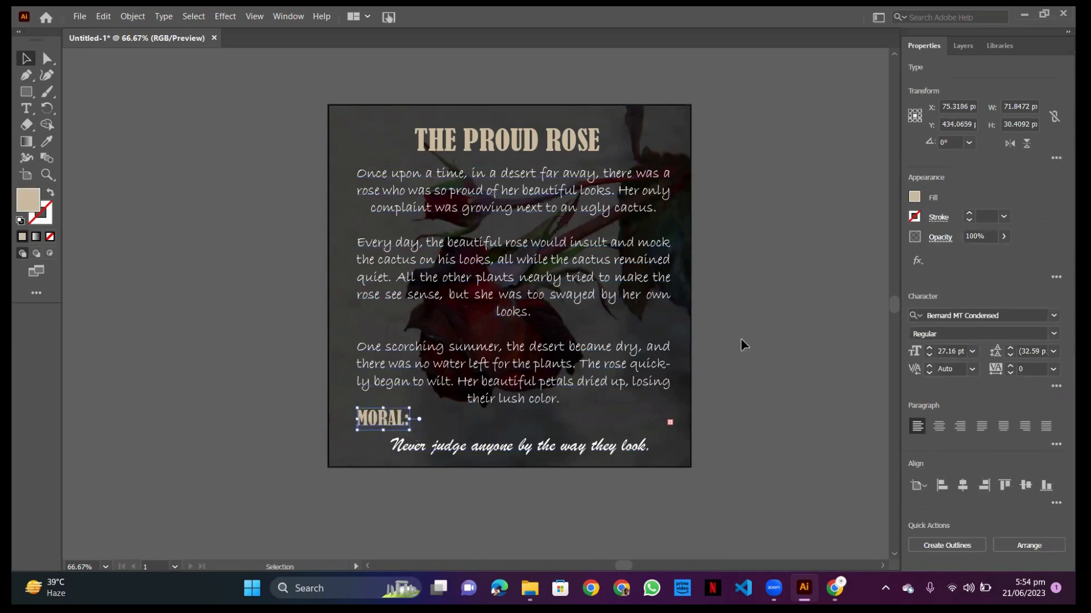
{"action": "left_click", "coordinate": [744, 344]}
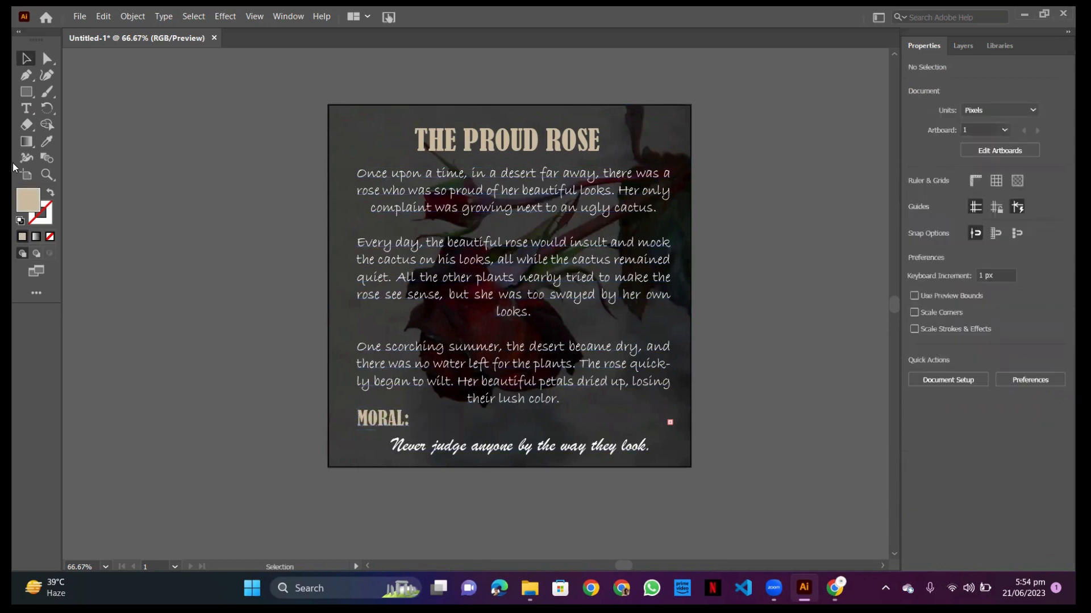
Draw a horizontal line about 90 px long below the "MORAL:" label
{"action": "left_click_drag", "start_coordinate": [26, 91], "coordinate": [91, 161]}
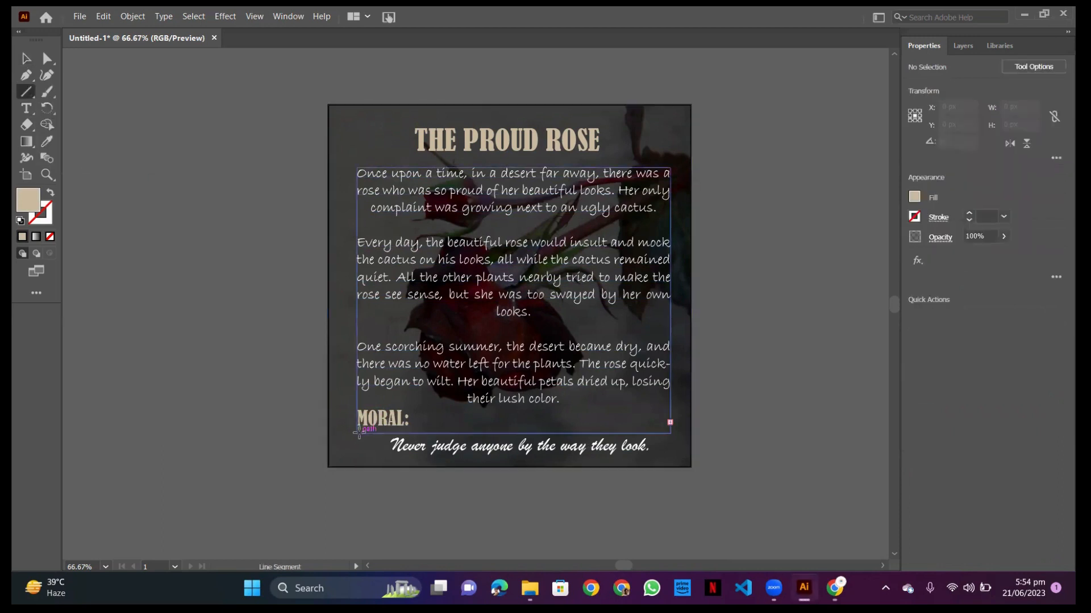
{"action": "left_click_drag", "start_coordinate": [353, 437], "coordinate": [419, 437]}
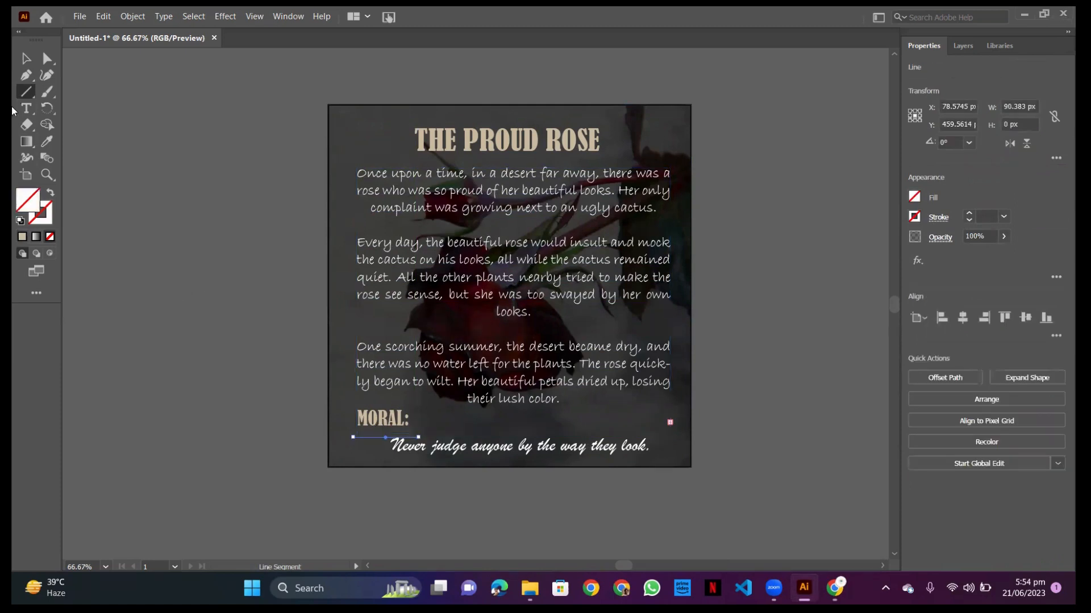
{"action": "key", "text": "v"}
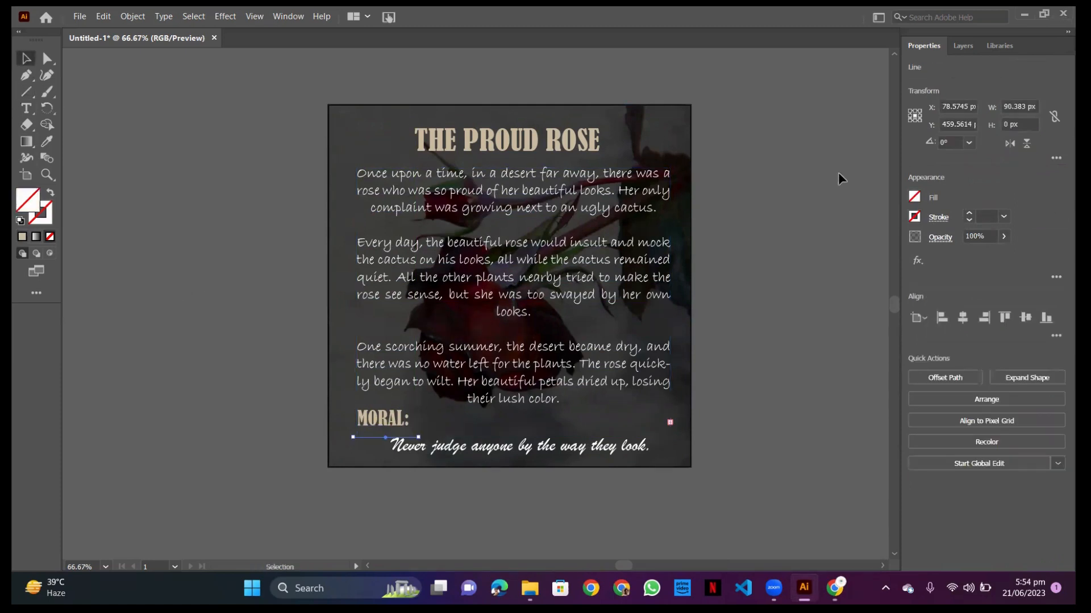
Give the line a beige #CBBBA0 stroke with a weight of 4 pt
{"action": "left_click", "coordinate": [46, 220]}
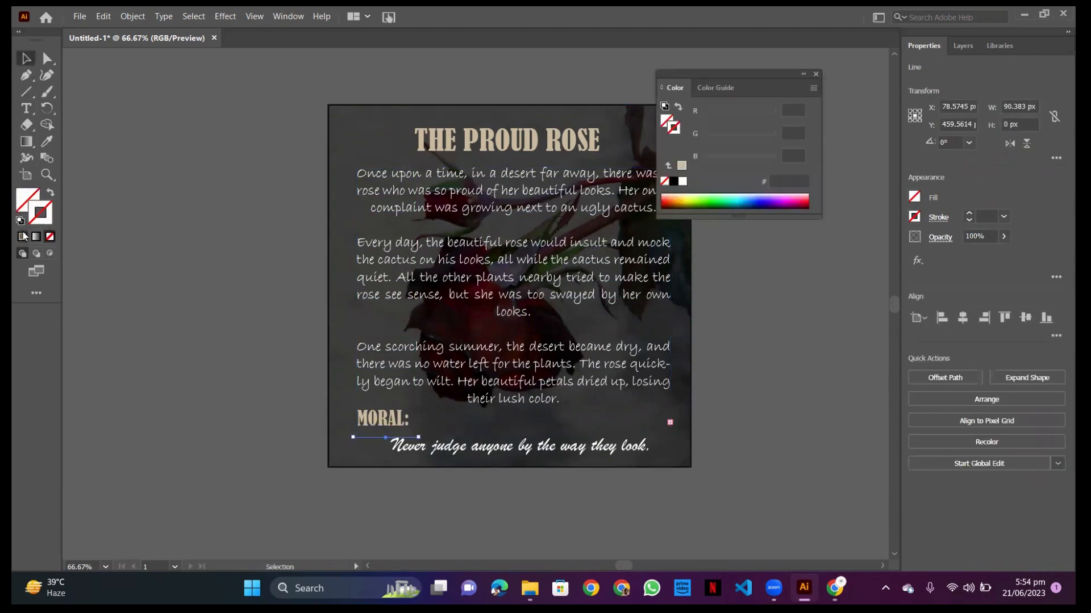
{"action": "left_click", "coordinate": [23, 236]}
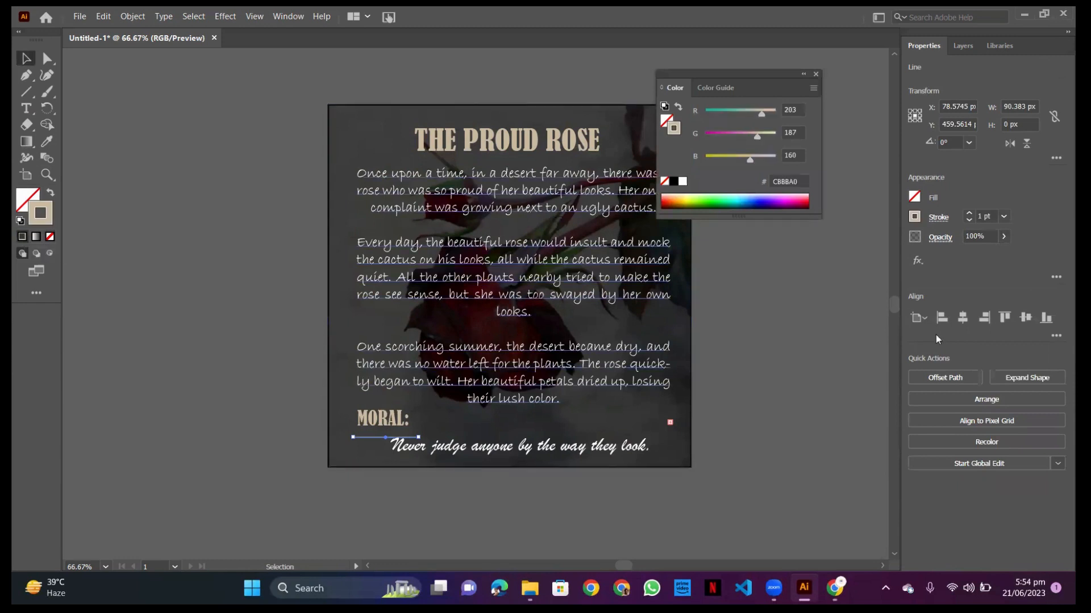
{"action": "left_click", "coordinate": [969, 214]}
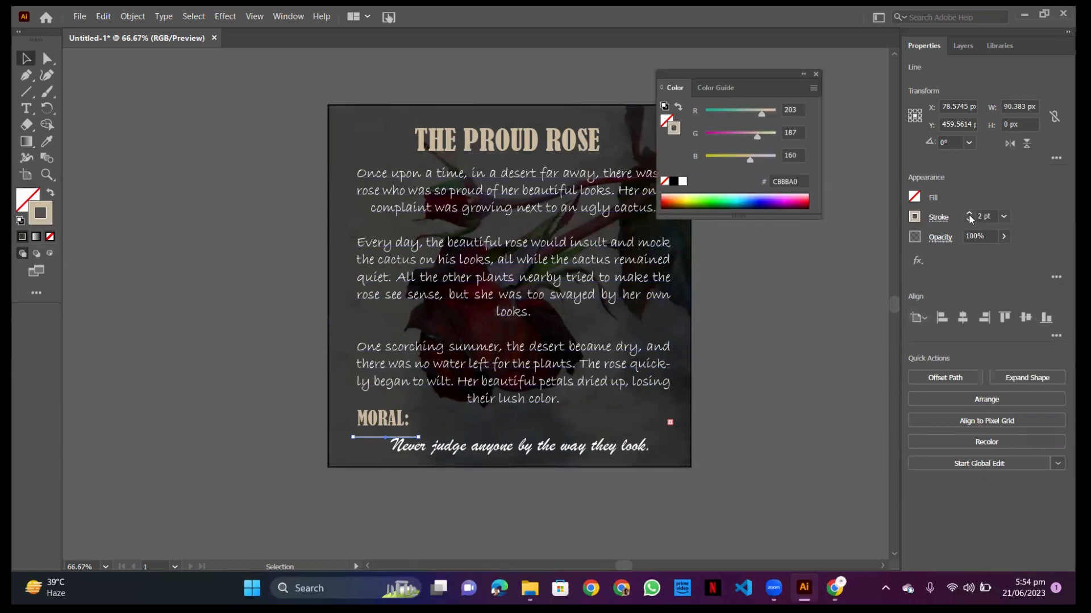
{"action": "left_click", "coordinate": [969, 214]}
{"action": "left_click", "coordinate": [969, 214]}
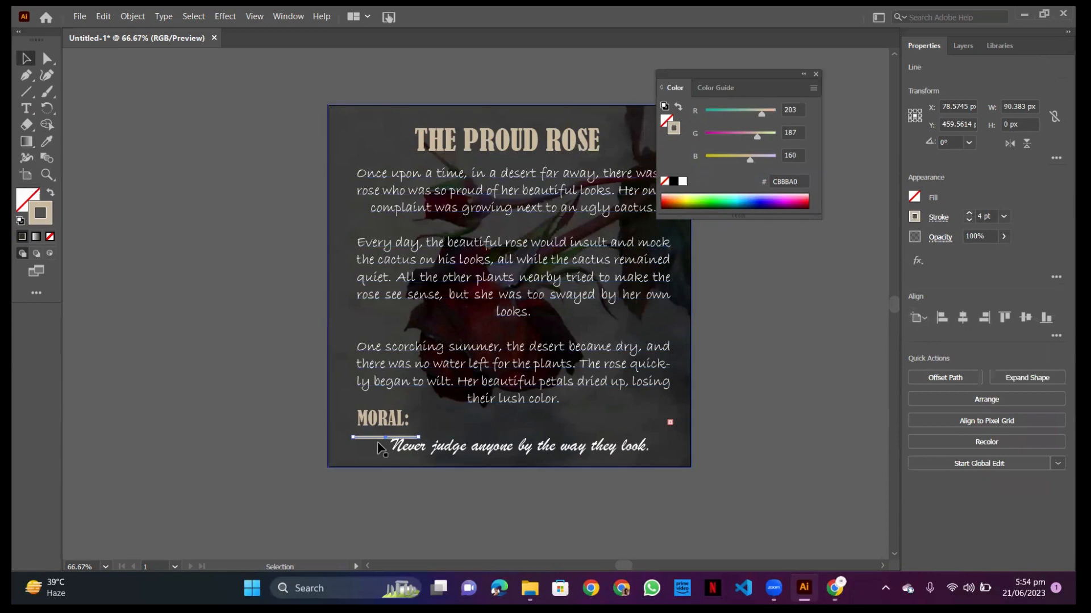
Move the line up directly under the "MORAL:" label and delete it
{"action": "mouse_move", "coordinate": [380, 437]}
{"action": "left_mouse_down"}
{"action": "mouse_move", "coordinate": [396, 436]}
{"action": "mouse_move", "coordinate": [386, 434]}
{"action": "left_mouse_up"}
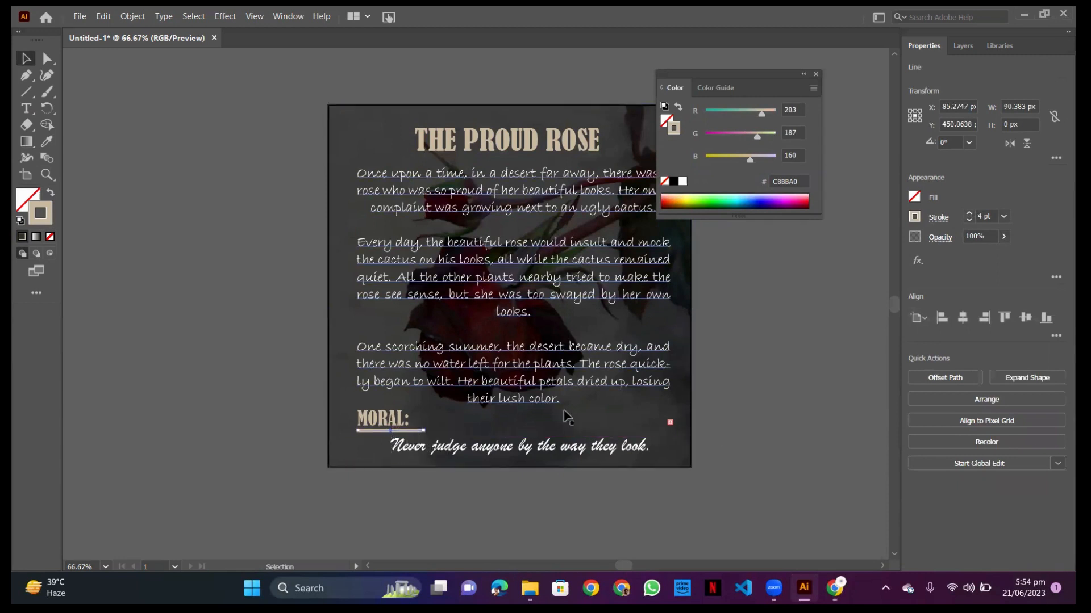
{"action": "left_click", "coordinate": [203, 236]}
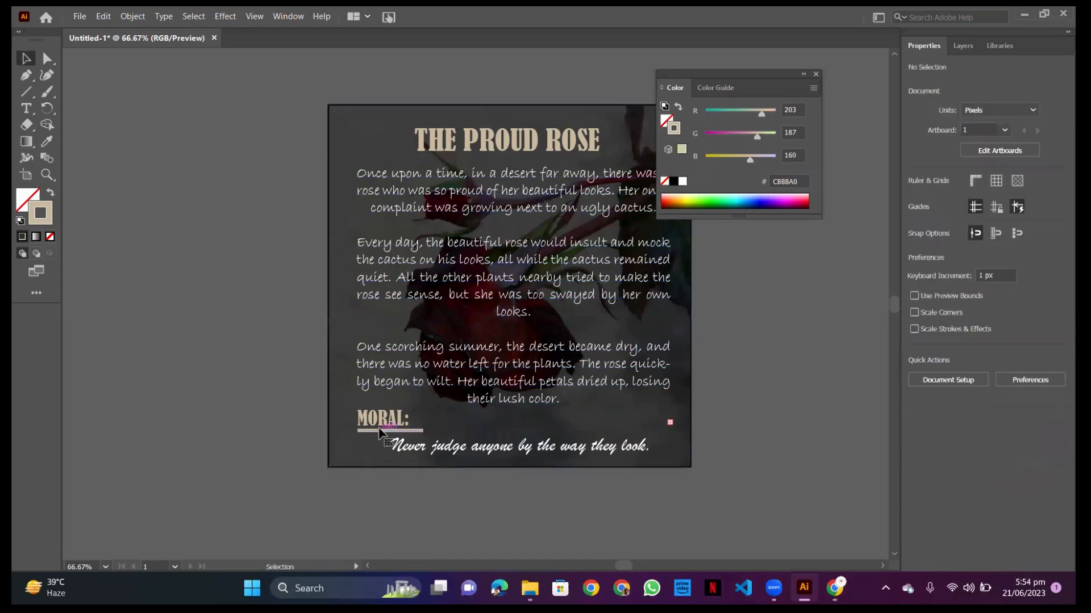
{"action": "left_click", "coordinate": [379, 432]}
{"action": "key", "text": "Delete"}
Draw an unfilled rectangle about 90 by 34 px around the "MORAL:" label, with the 4 pt beige stroke
{"action": "left_click", "coordinate": [26, 91]}
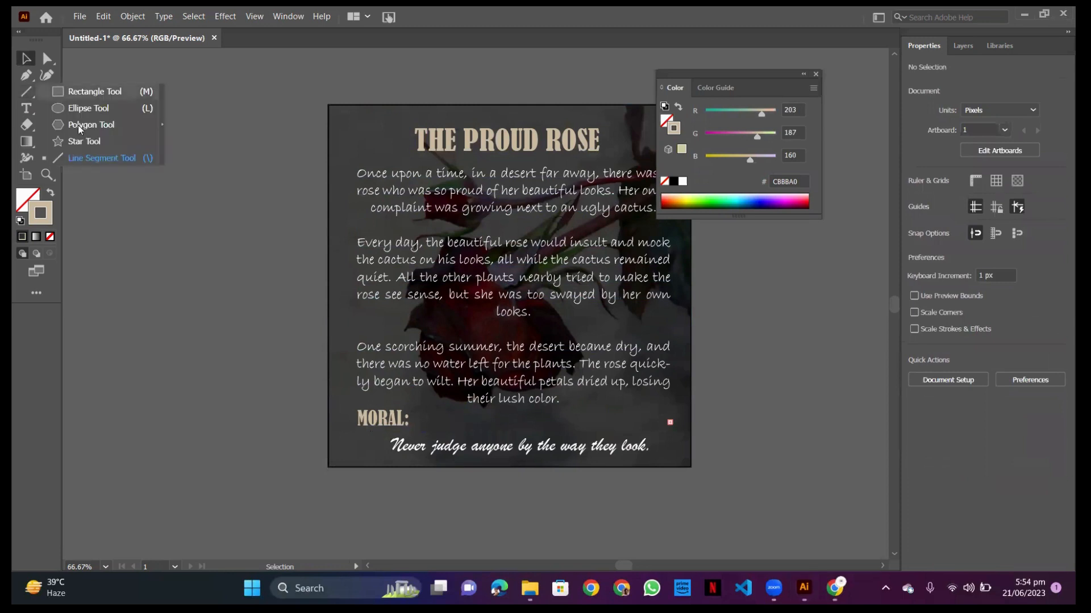
{"action": "left_click", "coordinate": [91, 91]}
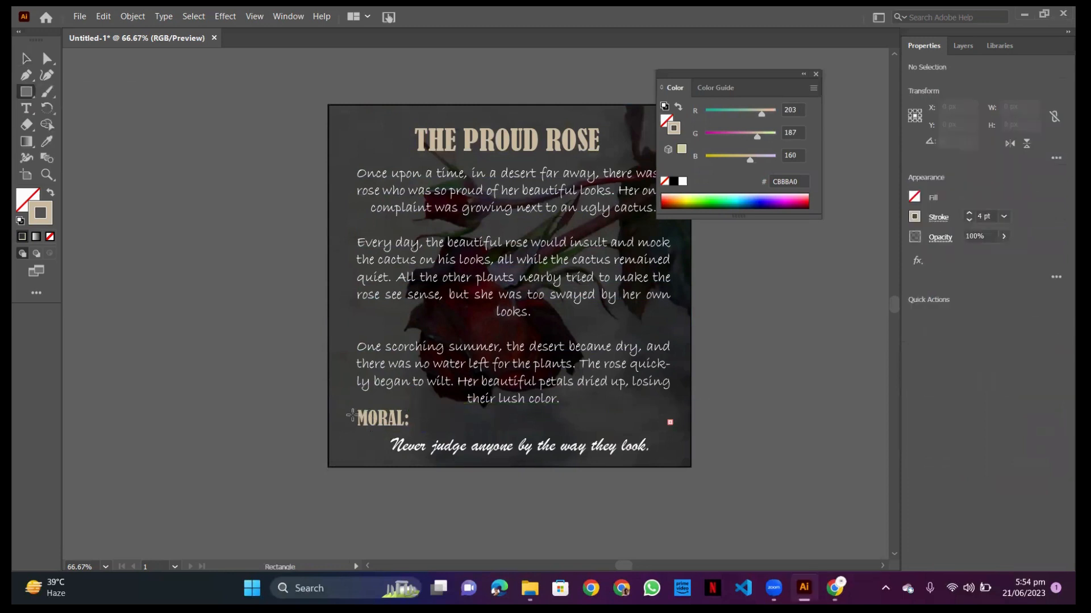
{"action": "mouse_move", "coordinate": [349, 405]}
{"action": "left_mouse_down"}
{"action": "mouse_move", "coordinate": [386, 432]}
{"action": "mouse_move", "coordinate": [416, 430]}
{"action": "left_mouse_up"}
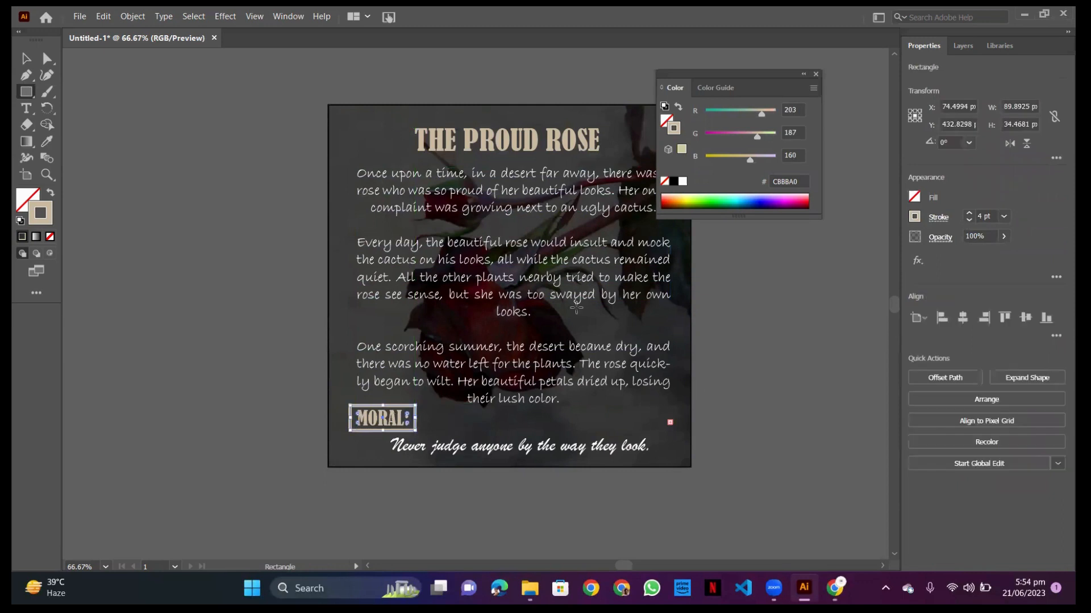
{"action": "left_click", "coordinate": [35, 211]}
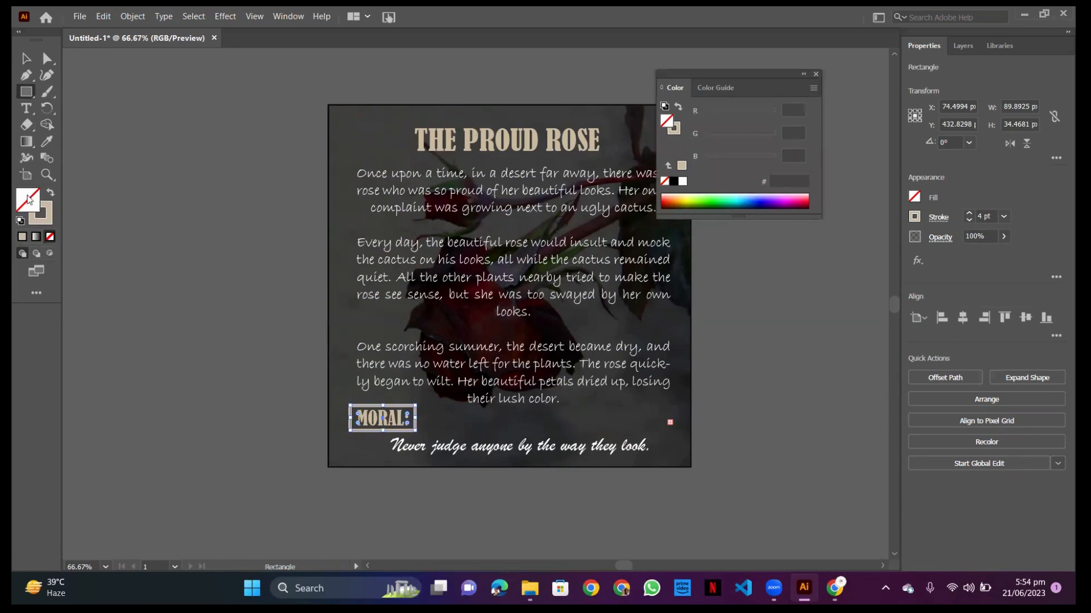
{"action": "left_click", "coordinate": [47, 223]}
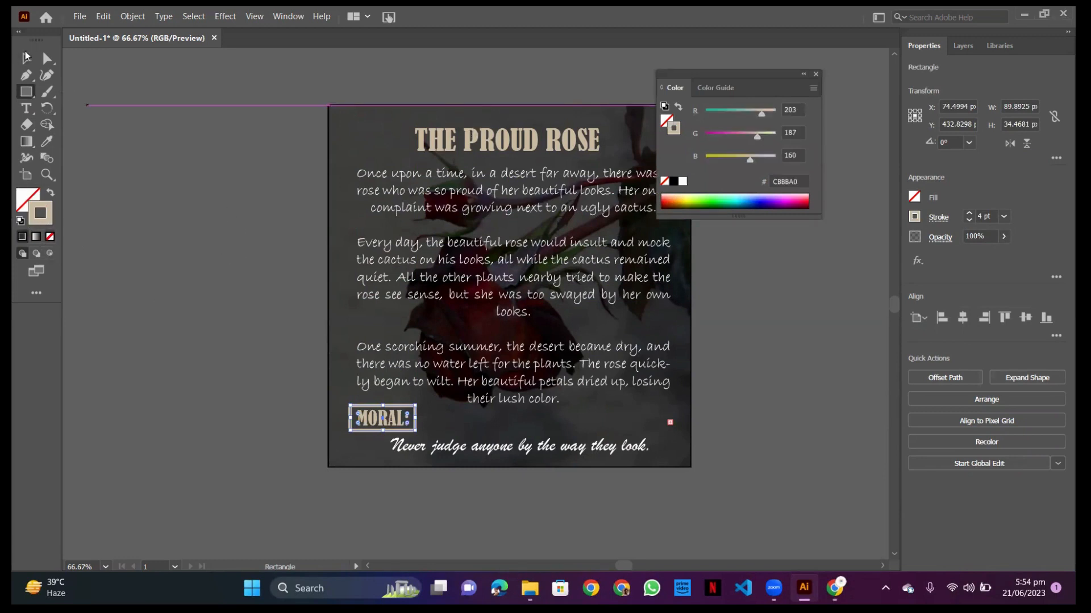
{"action": "key", "text": "v"}
{"action": "left_click", "coordinate": [209, 176]}
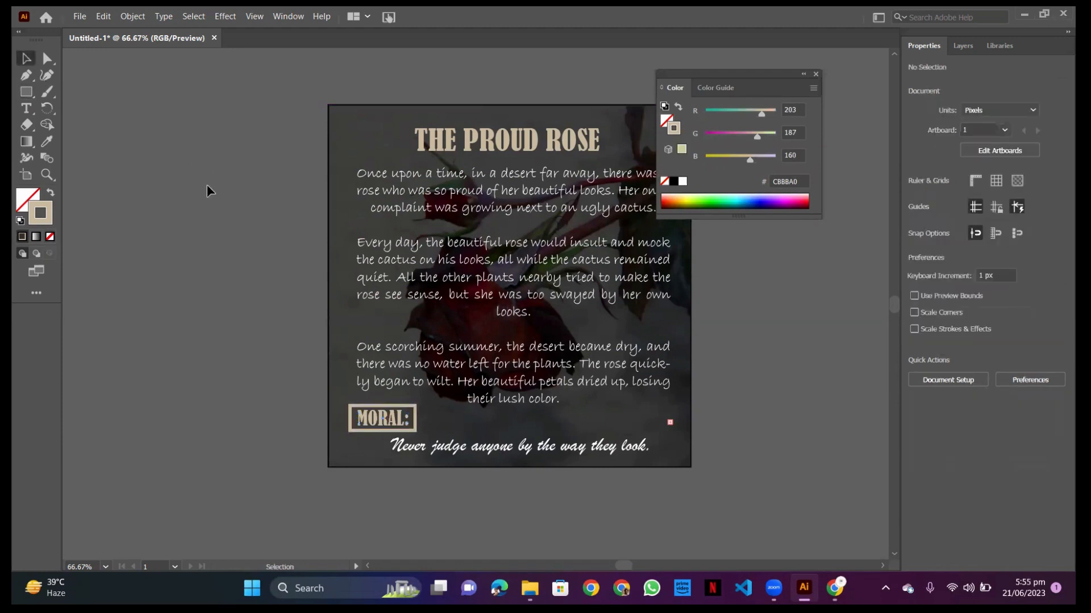
{"action": "left_click", "coordinate": [356, 413]}
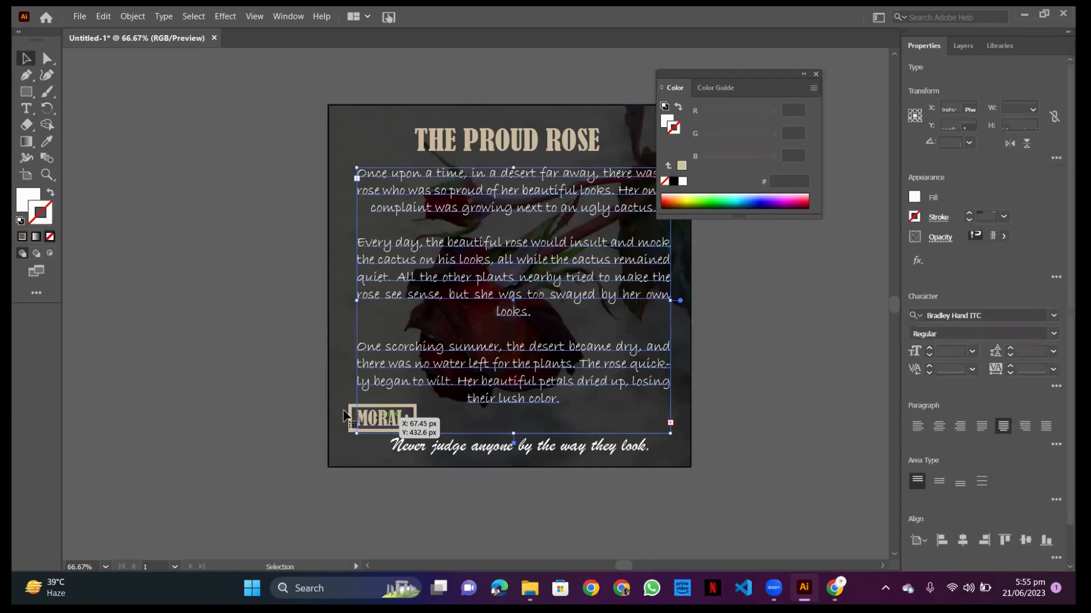
{"action": "left_click", "coordinate": [344, 411]}
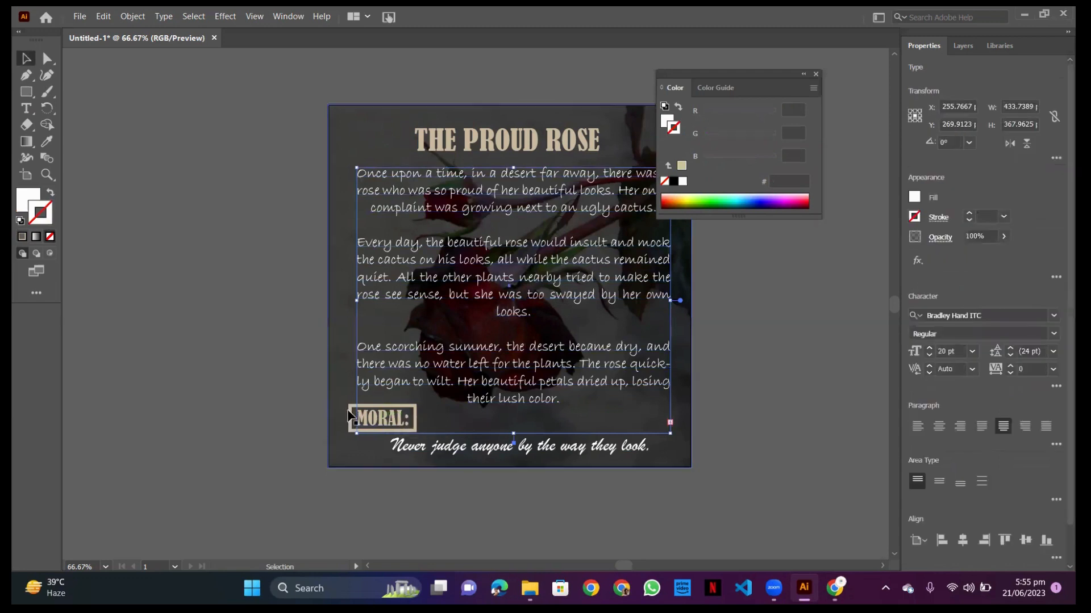
{"action": "left_click", "coordinate": [289, 386]}
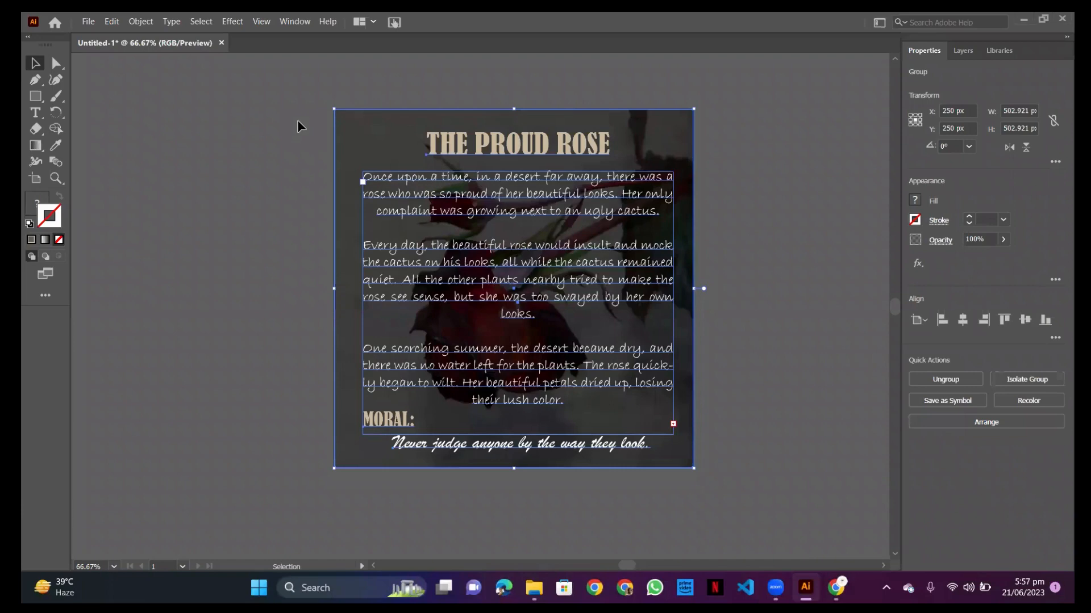
Ungroup the page artwork and select the story text and title separately
{"action": "key", "text": "ctrl+shift+g"}
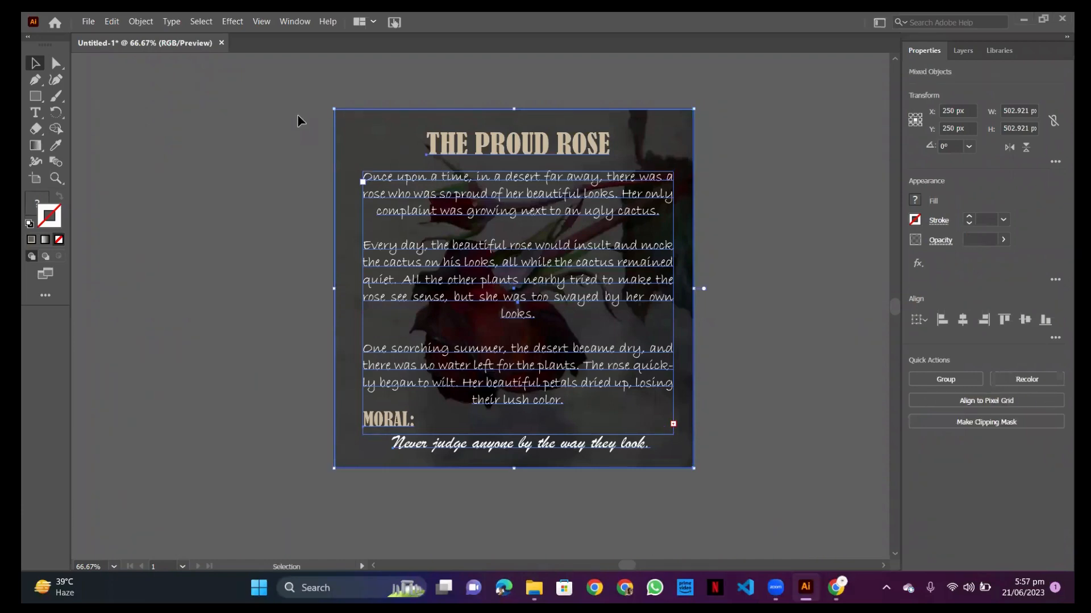
{"action": "key", "text": "ctrl+h"}
{"action": "left_click", "coordinate": [442, 195]}
{"action": "left_click", "coordinate": [463, 151]}
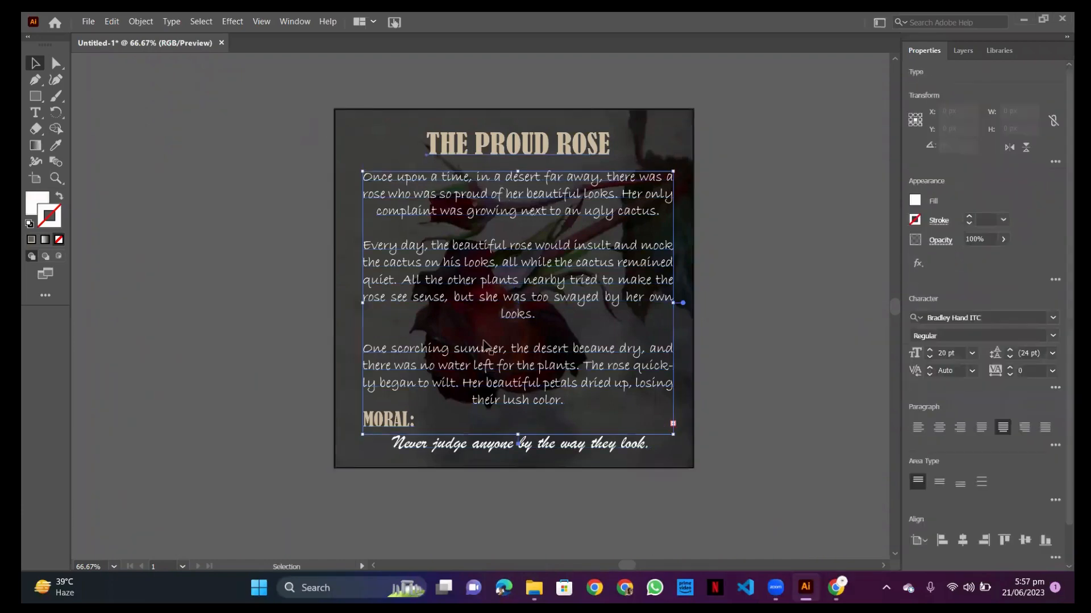
{"action": "left_click", "coordinate": [287, 126]}
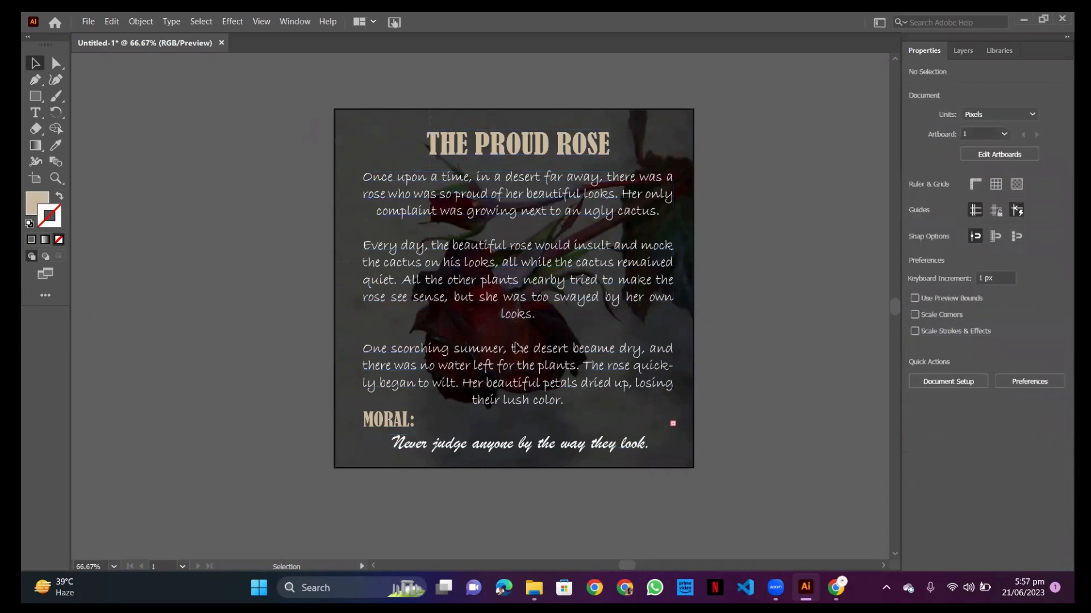
Select all the page's artwork, including the photo, title, story and moral text, and group it
{"action": "key", "text": "ctrl+a"}
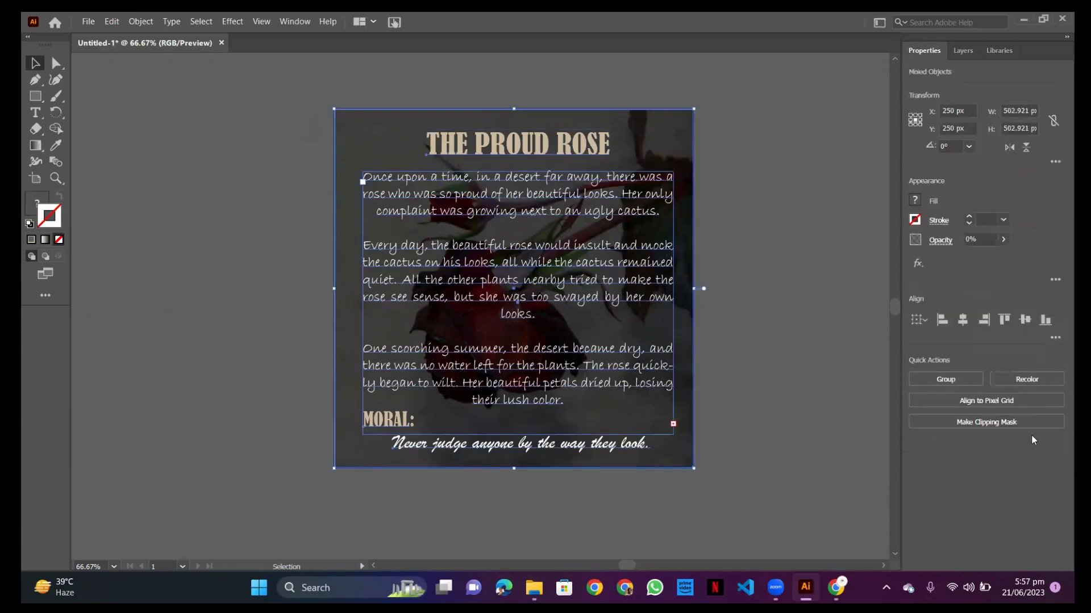
{"action": "left_click", "coordinate": [949, 380]}
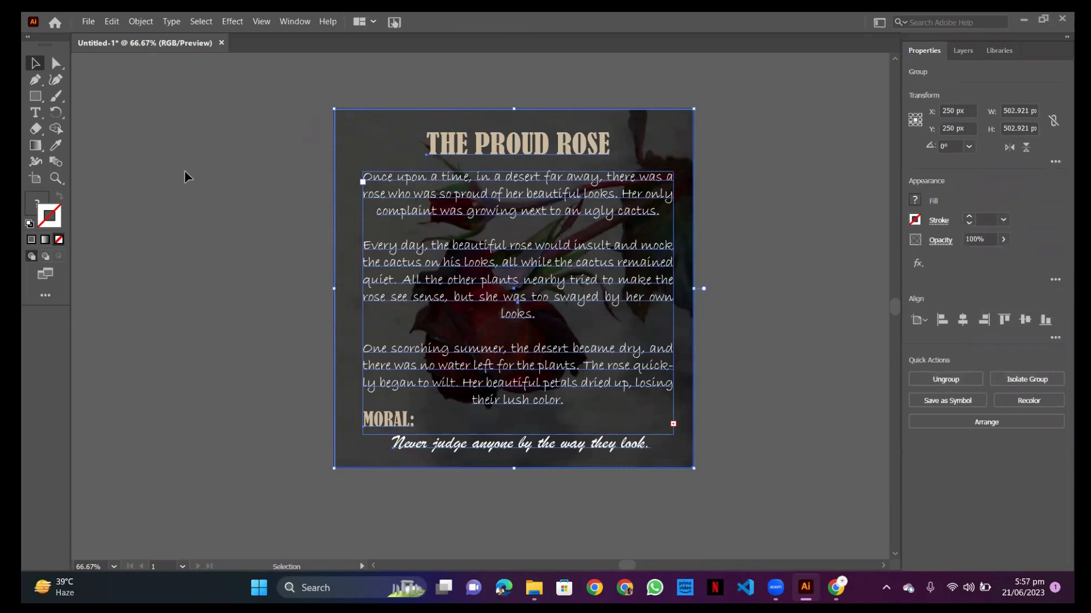
{"action": "left_click", "coordinate": [219, 192]}
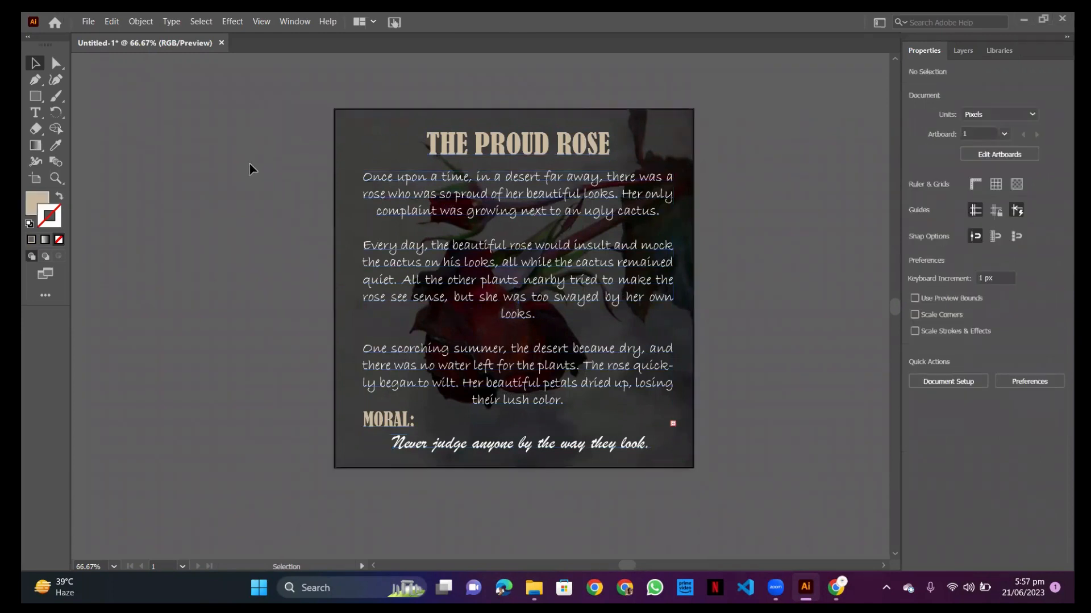
Save the document in the Downloads folder as LECTURE 2 in Adobe Illustrator (AI) format with the Illustrator 2020 options
{"action": "left_click", "coordinate": [89, 23]}
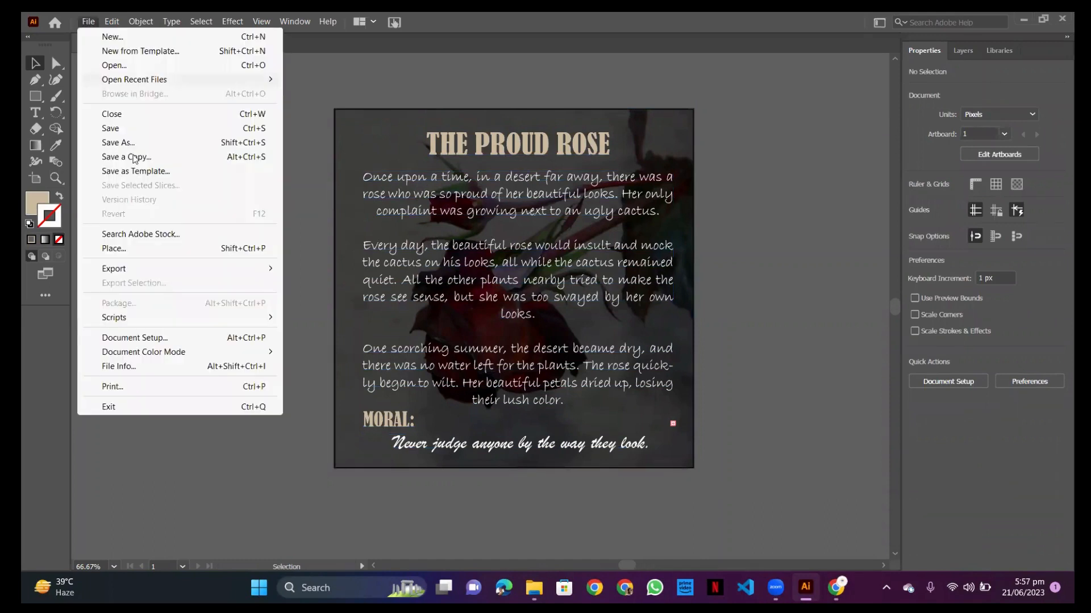
{"action": "left_click", "coordinate": [119, 128]}
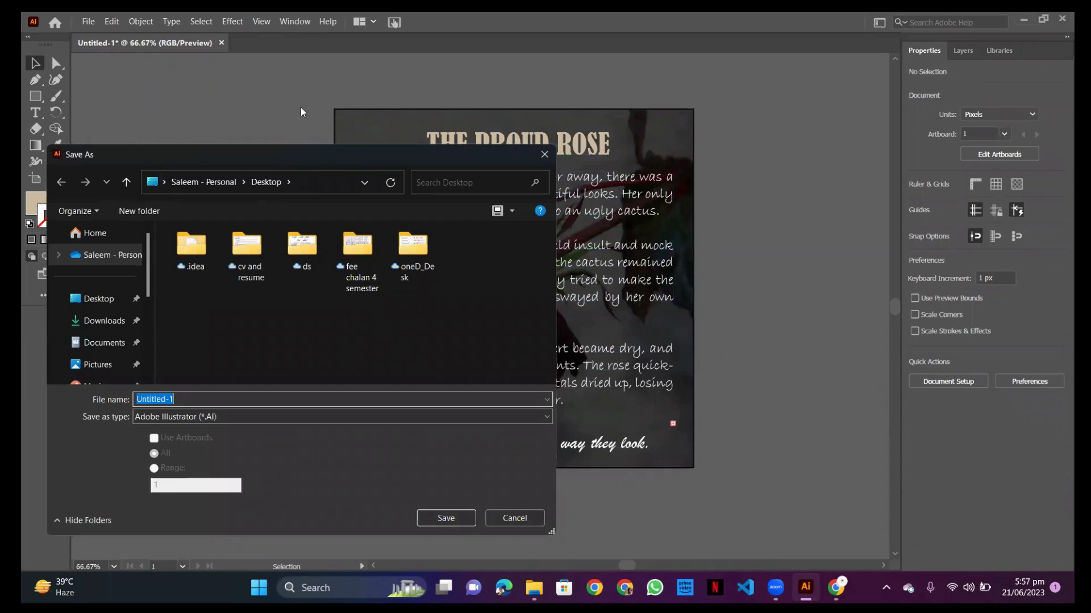
{"action": "left_click_drag", "start_coordinate": [162, 161], "coordinate": [324, 72]}
{"action": "left_click", "coordinate": [267, 232]}
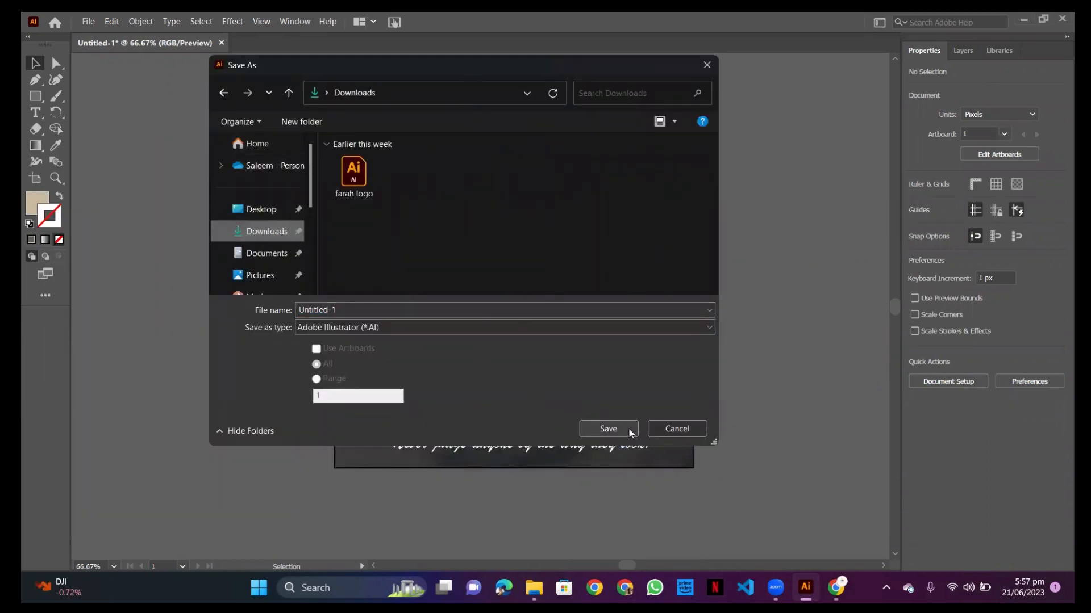
{"action": "left_click", "coordinate": [376, 311]}
{"action": "key", "text": "BackSpace"}
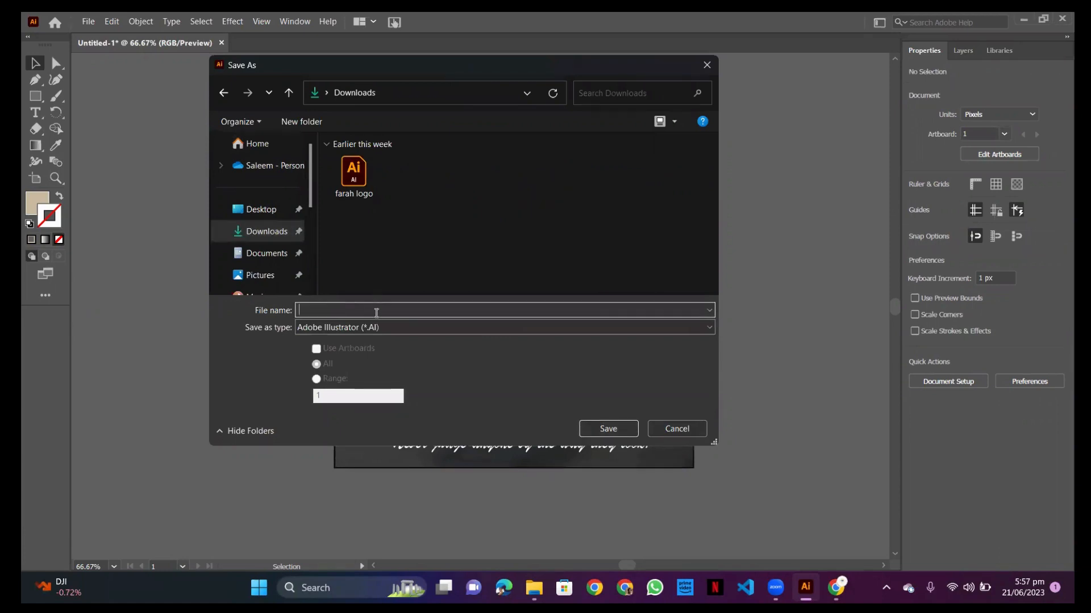
{"action": "type", "text": "LECTURE 2"}
{"action": "key", "text": "Return"}
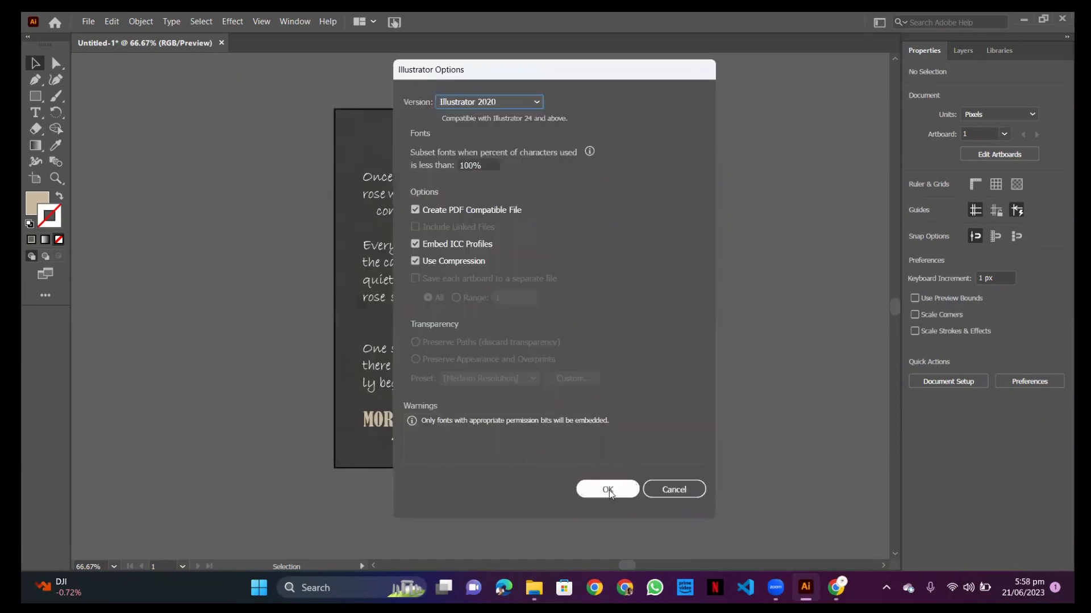
{"action": "left_click", "coordinate": [607, 490]}
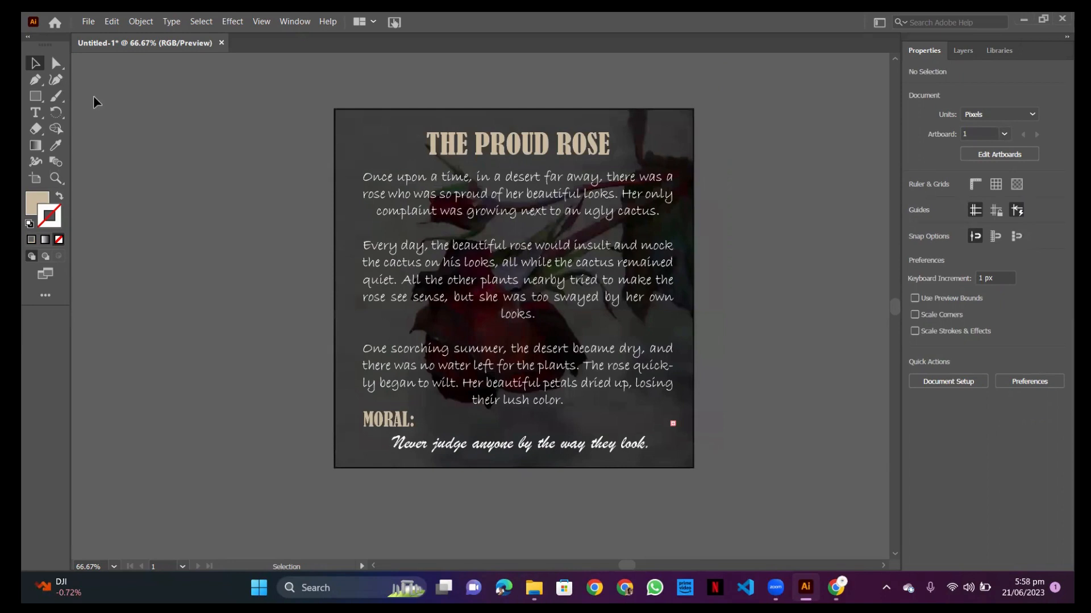
Start exporting the grouped page to the Downloads folder as a PNG named LECTURE 2
{"action": "left_click", "coordinate": [497, 152]}
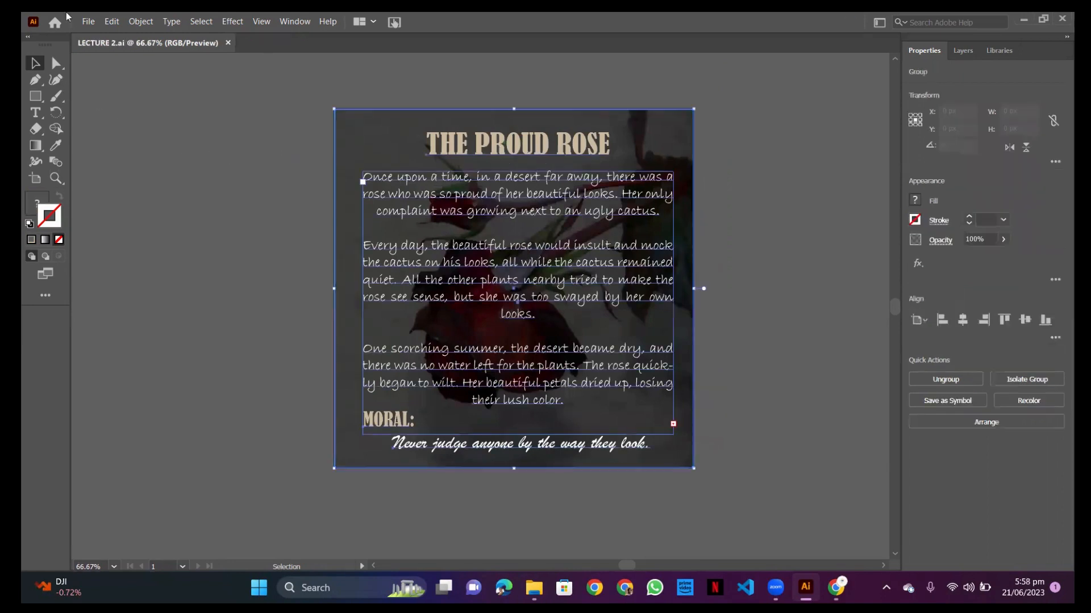
{"action": "left_click", "coordinate": [88, 21]}
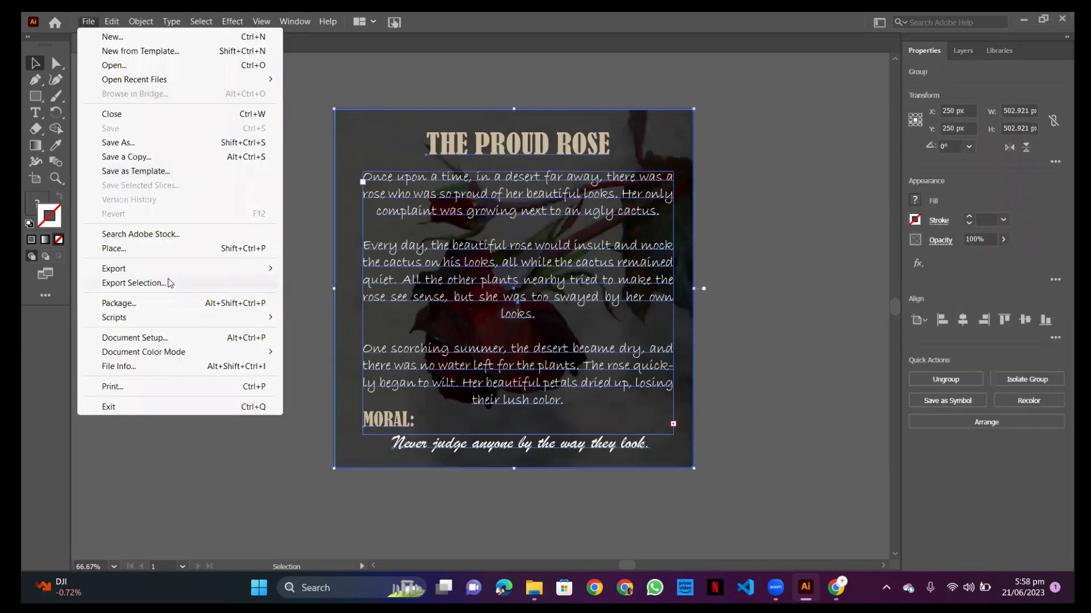
{"action": "mouse_move", "coordinate": [161, 270]}
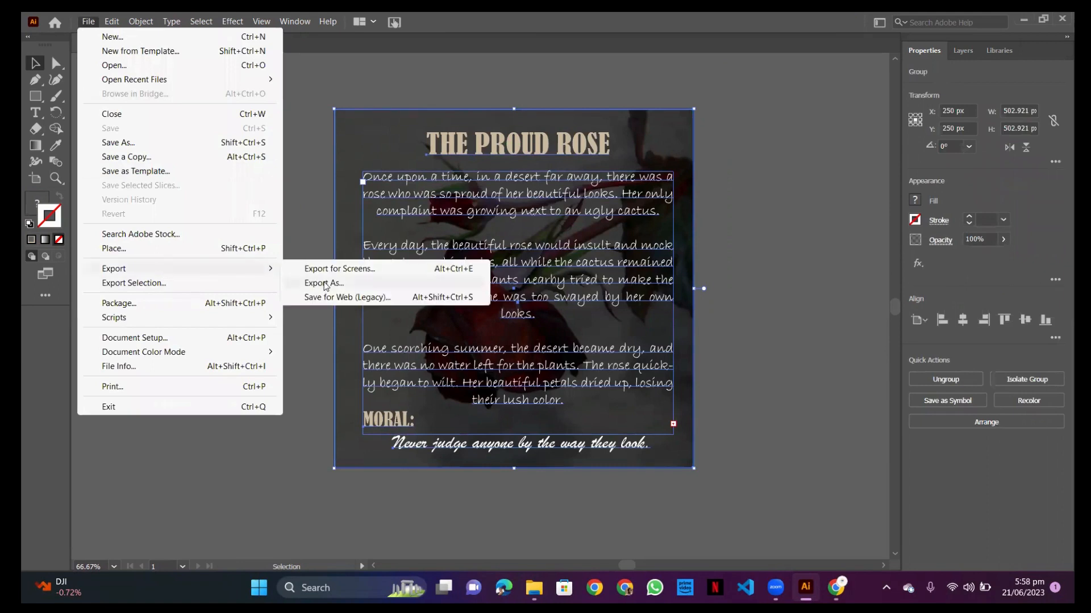
{"action": "left_click", "coordinate": [325, 285]}
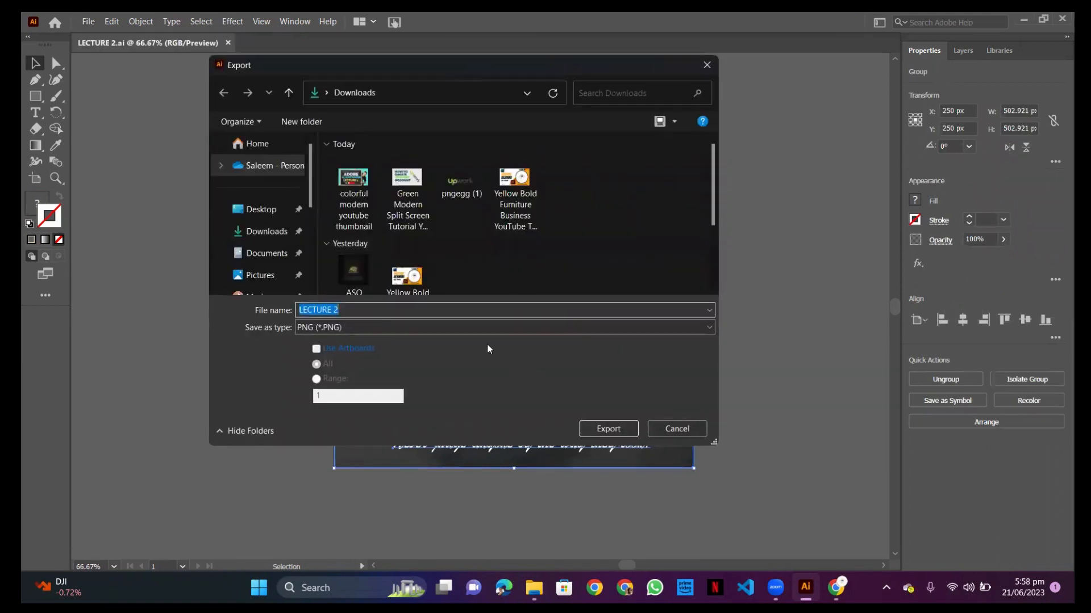
{"action": "left_click", "coordinate": [705, 327]}
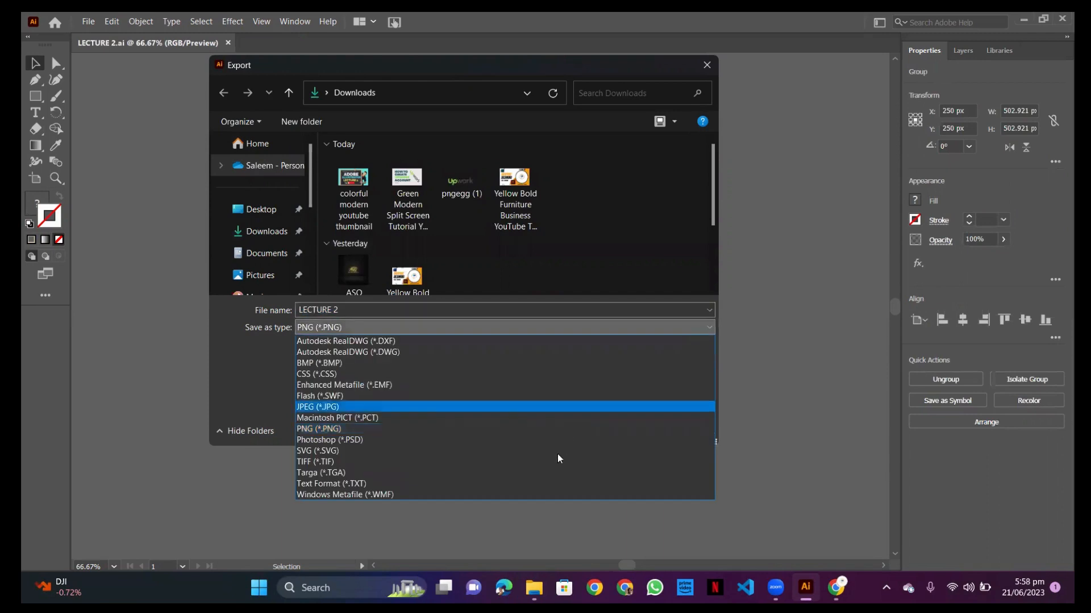
{"action": "left_click", "coordinate": [531, 429]}
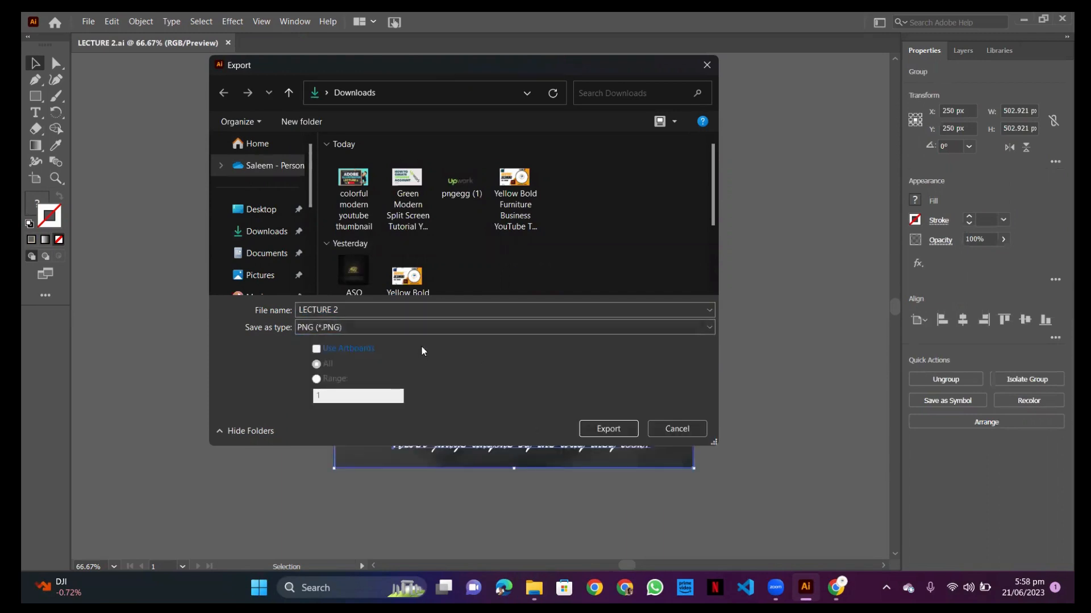
{"action": "left_click", "coordinate": [601, 430]}
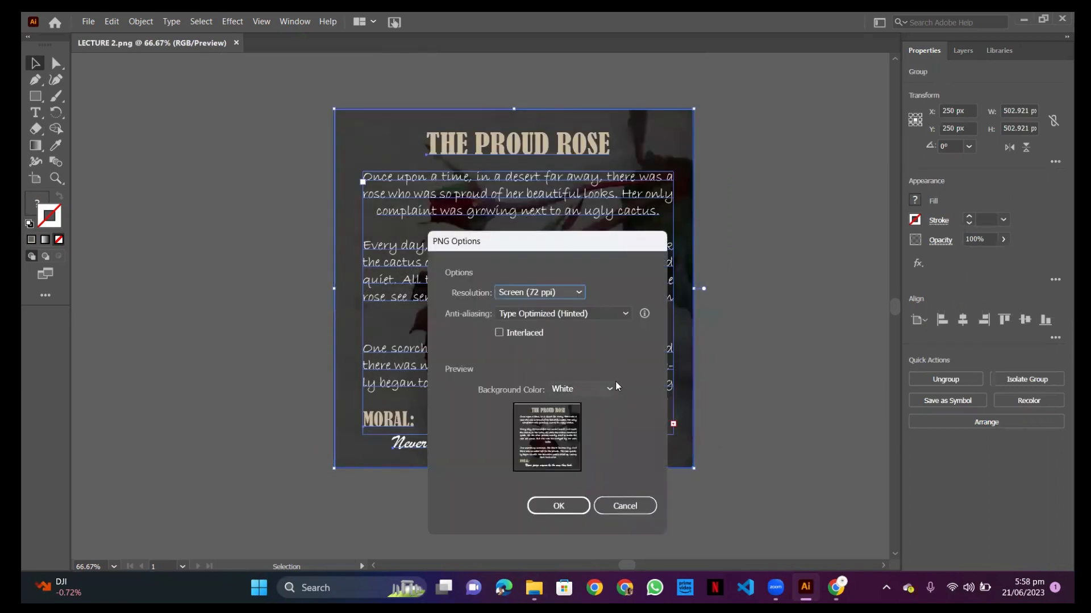
Set the PNG background color to Black, complete the export and deselect the artwork
{"action": "left_click", "coordinate": [612, 389]}
{"action": "left_click", "coordinate": [594, 436]}
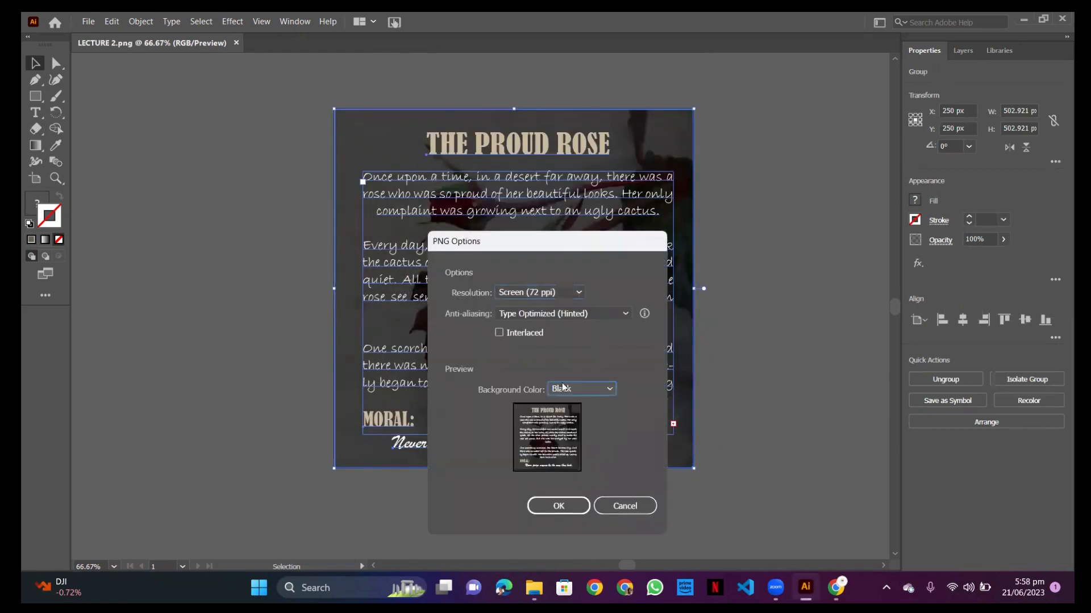
{"action": "left_click", "coordinate": [551, 506]}
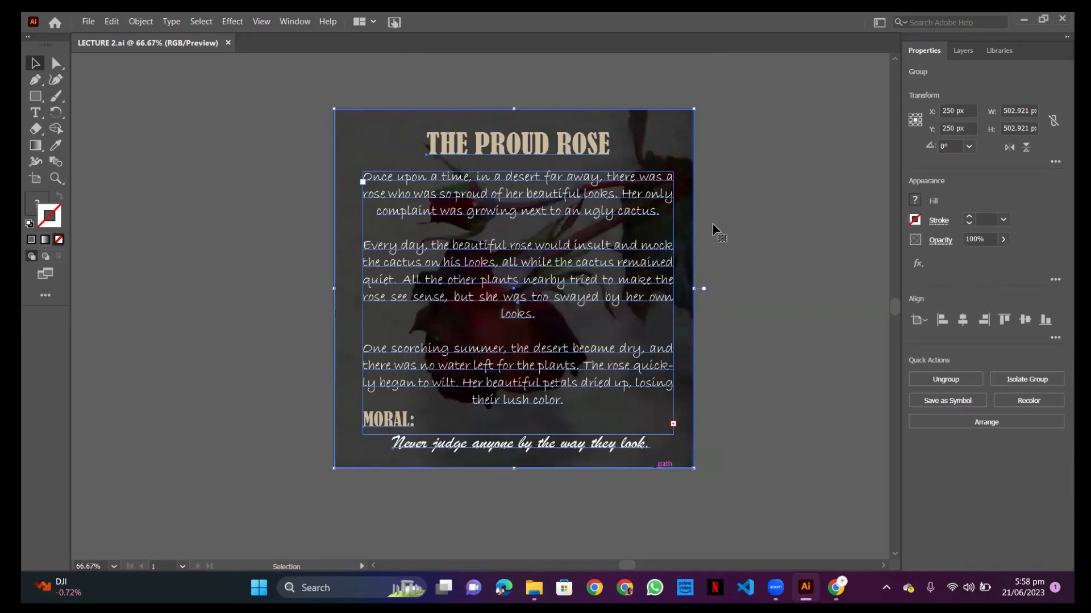
{"action": "left_click", "coordinate": [767, 192]}
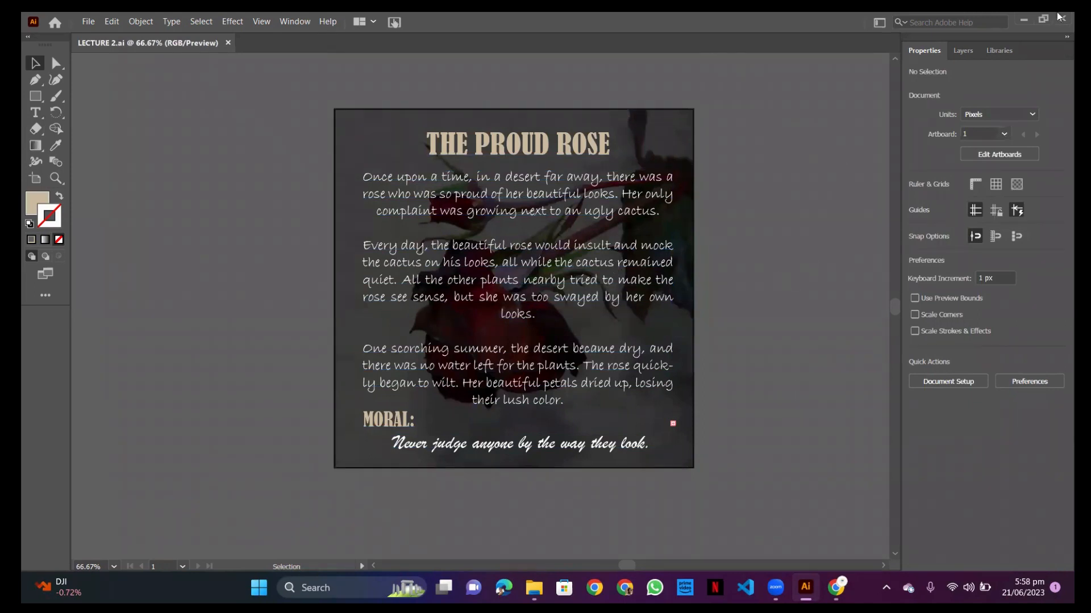
Save the page as an Adobe PDF named LECTURE 2 in the Downloads folder, using the Illustrator Default preset
{"action": "left_click", "coordinate": [90, 22]}
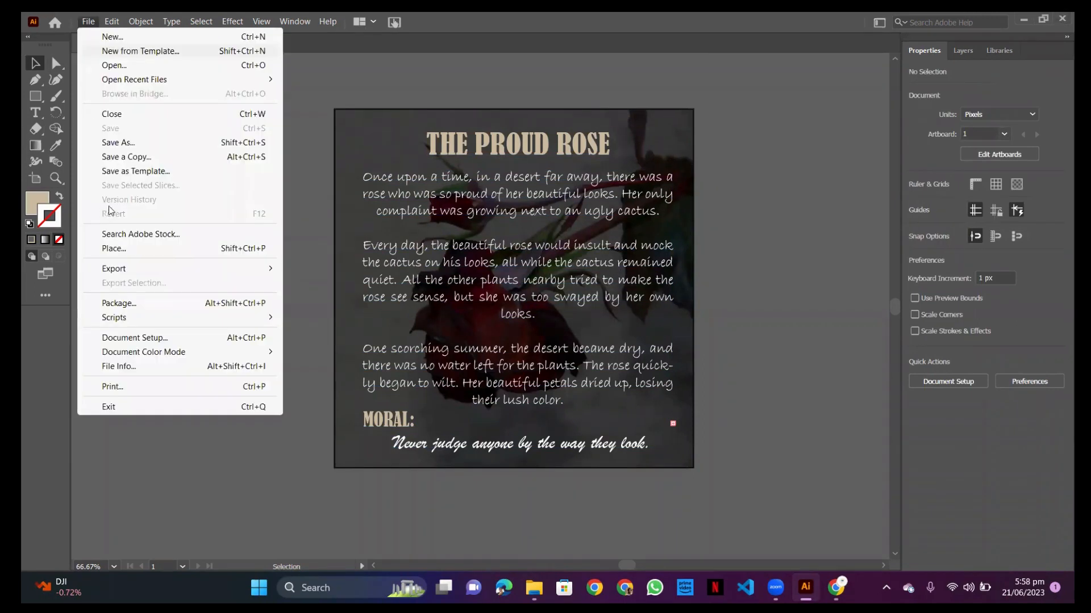
{"action": "left_click", "coordinate": [107, 143]}
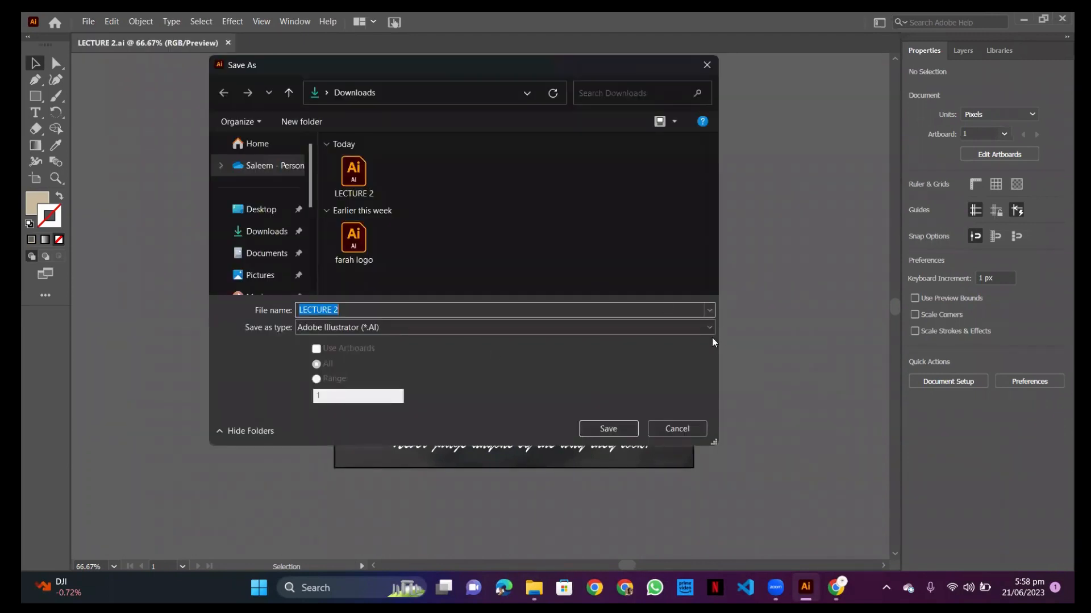
{"action": "left_click", "coordinate": [698, 326]}
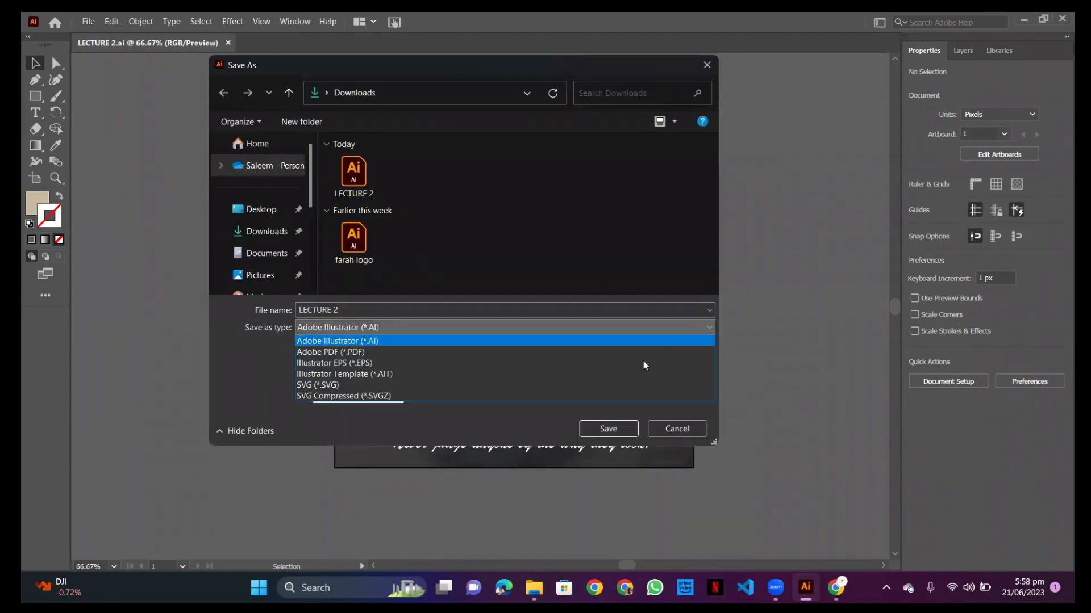
{"action": "left_click", "coordinate": [543, 345]}
{"action": "left_click", "coordinate": [696, 328]}
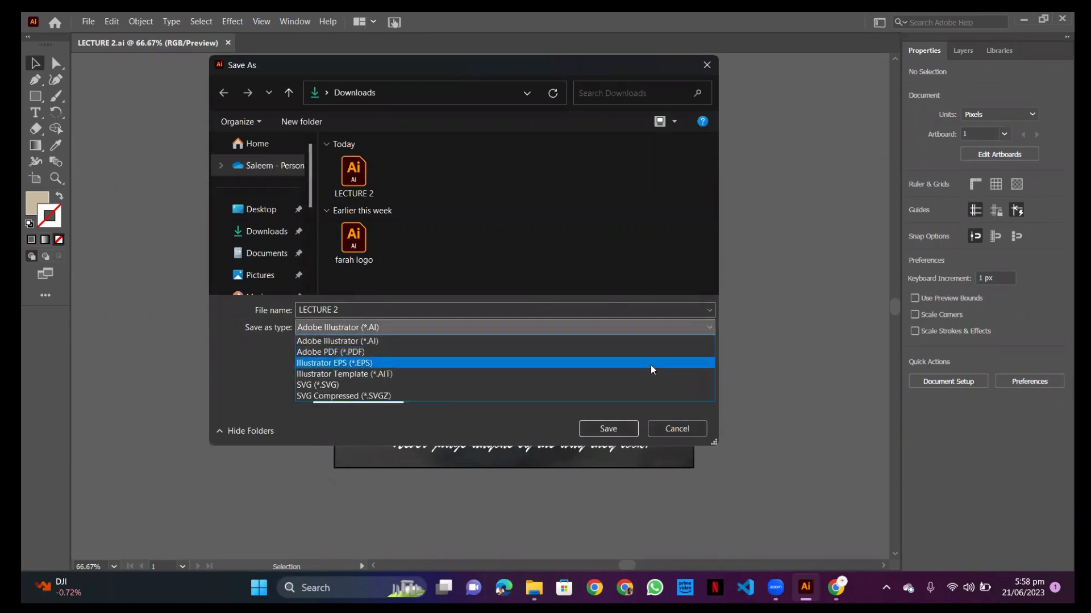
{"action": "left_click", "coordinate": [621, 353]}
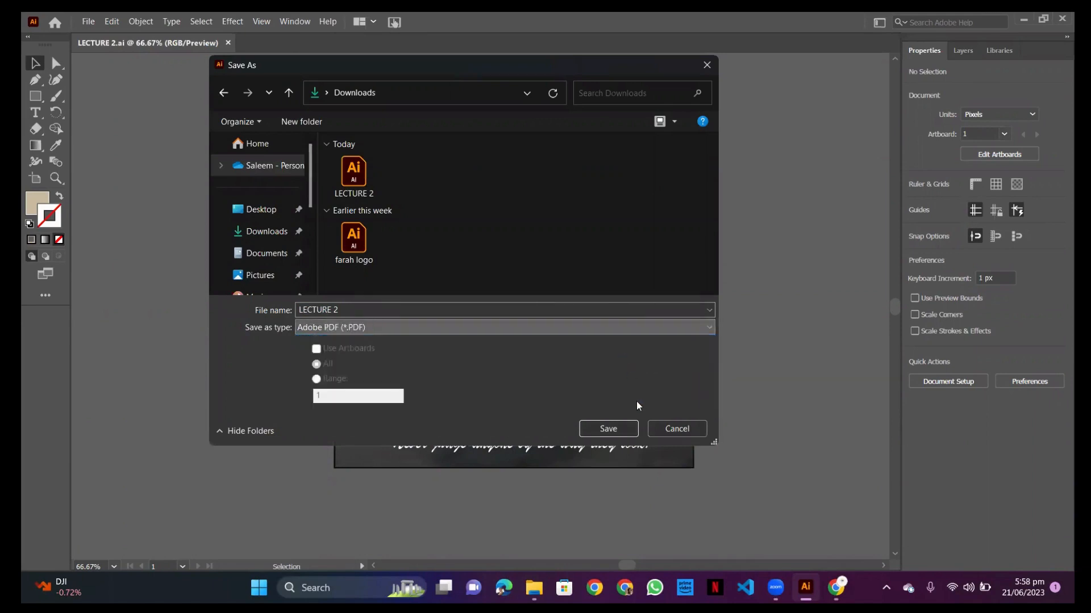
{"action": "left_click", "coordinate": [266, 231]}
{"action": "left_click", "coordinate": [613, 430]}
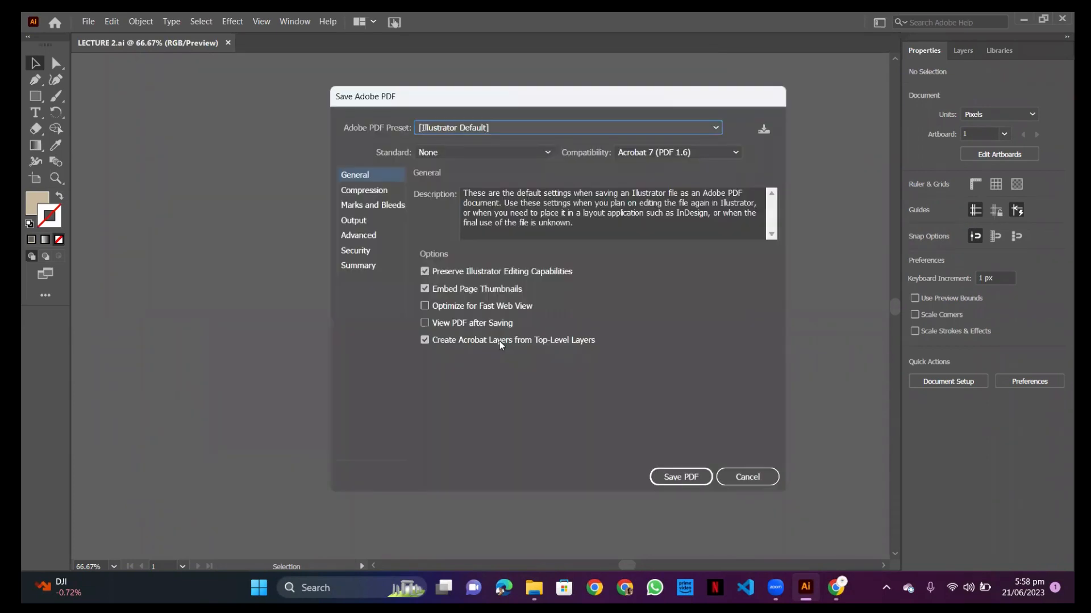
{"action": "left_click", "coordinate": [680, 478]}
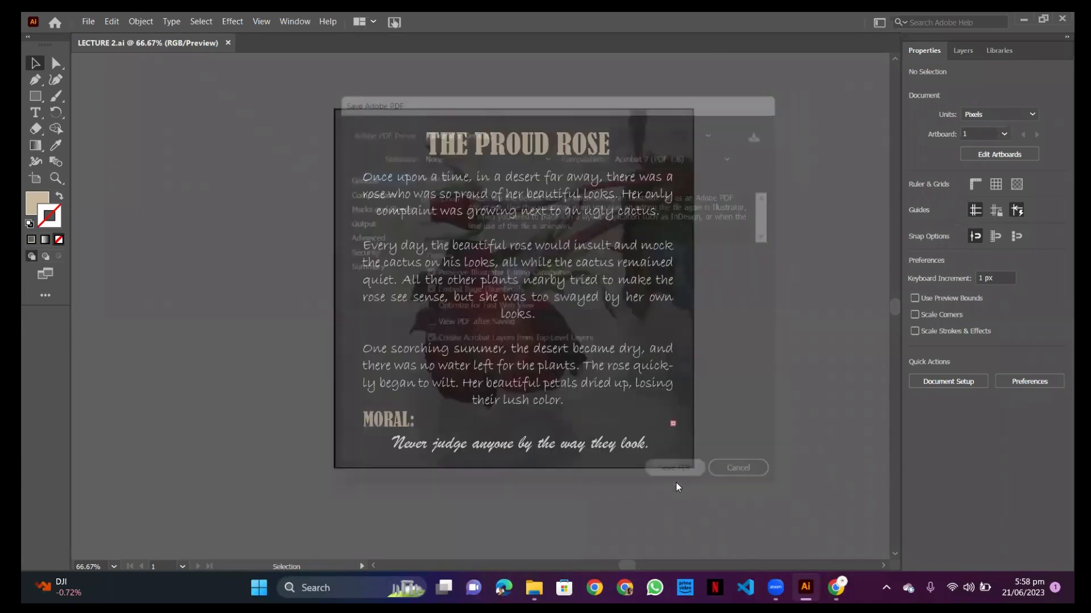